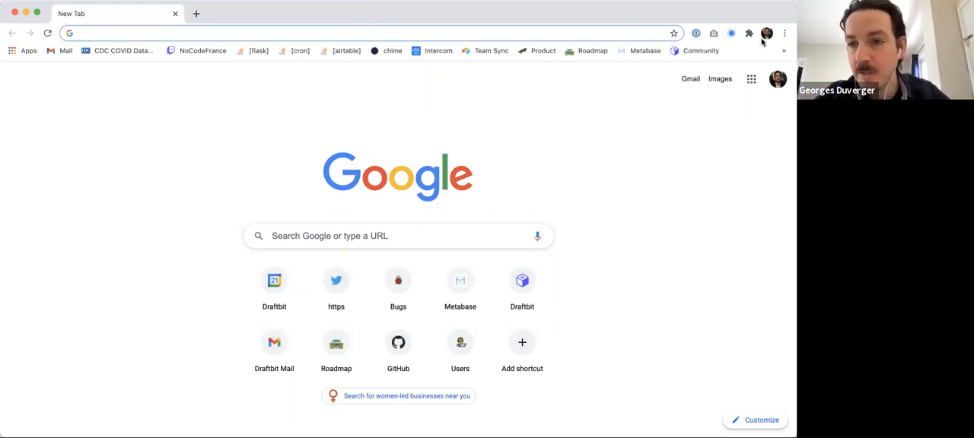
- Open the Draftbit dashboard from the bookmarks
left_click(784, 50)
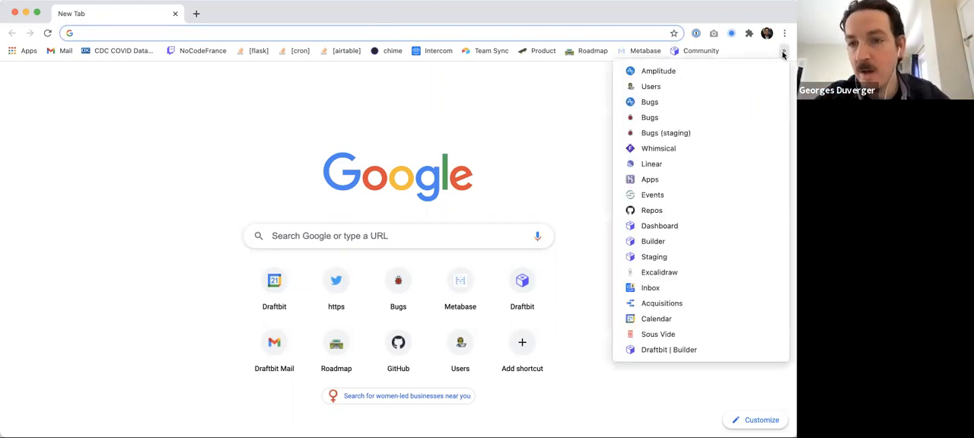
left_click(659, 227)
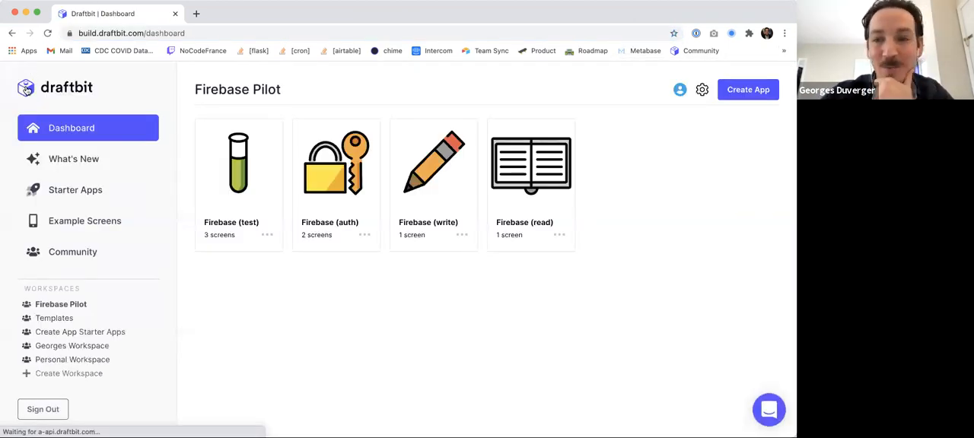
left_click(27, 90)
mouse_move(261, 148)
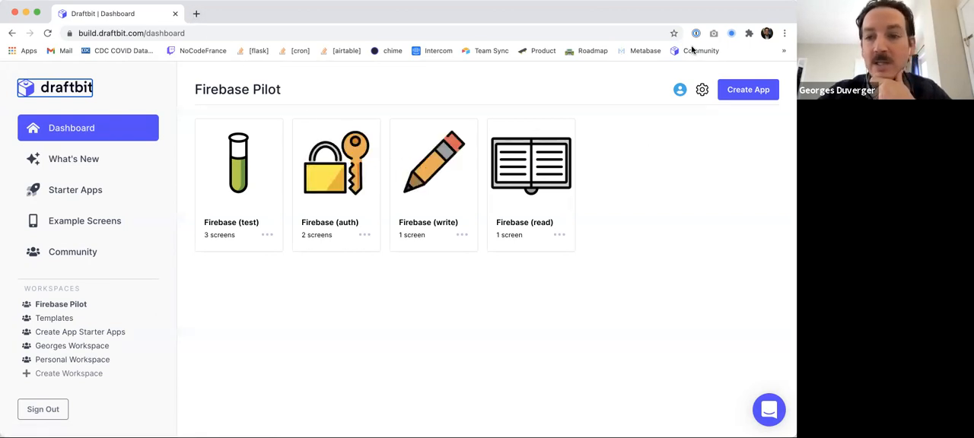
- Open the Firebase website in a new tab and go to the Firebase console
left_click(196, 13)
type("firebase.google.com")
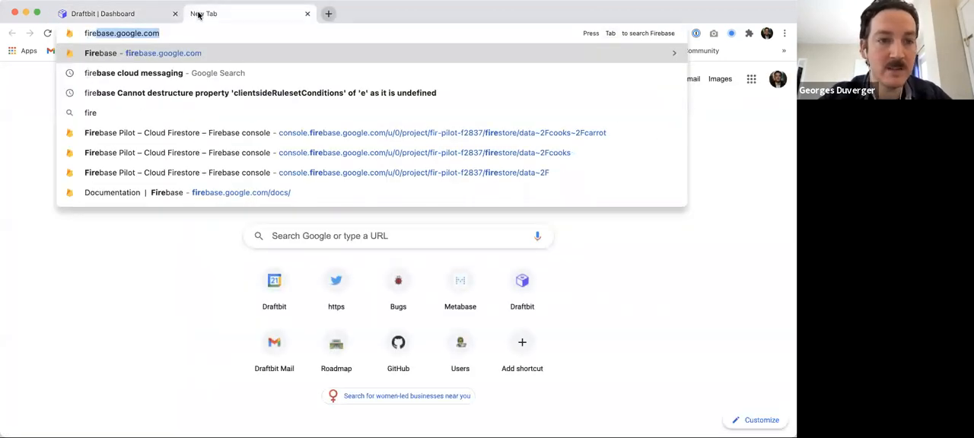
key("Return")
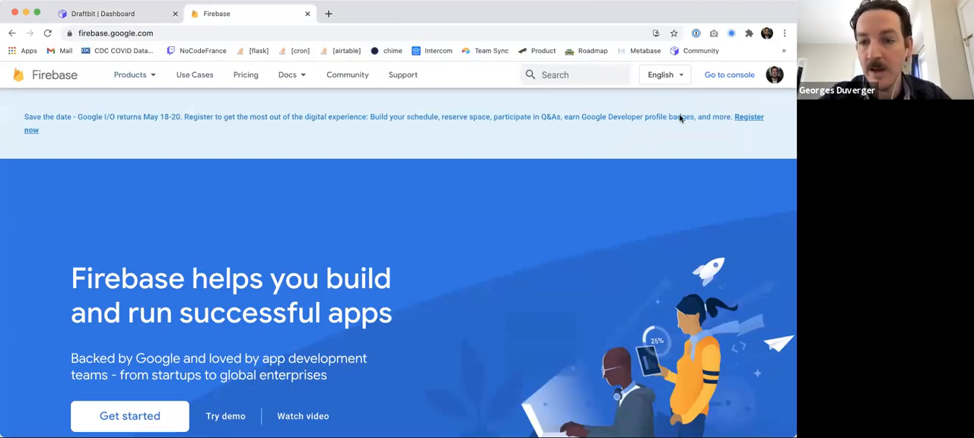
scroll(213, 306, "down", 2)
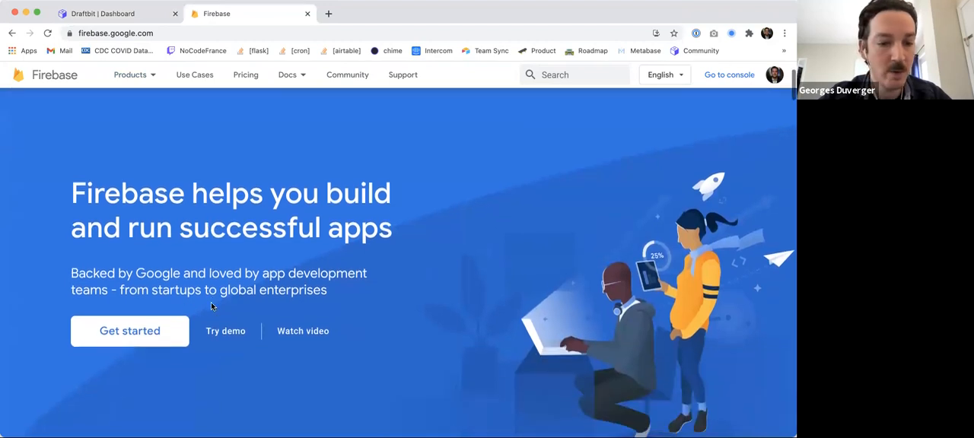
left_click(131, 335)
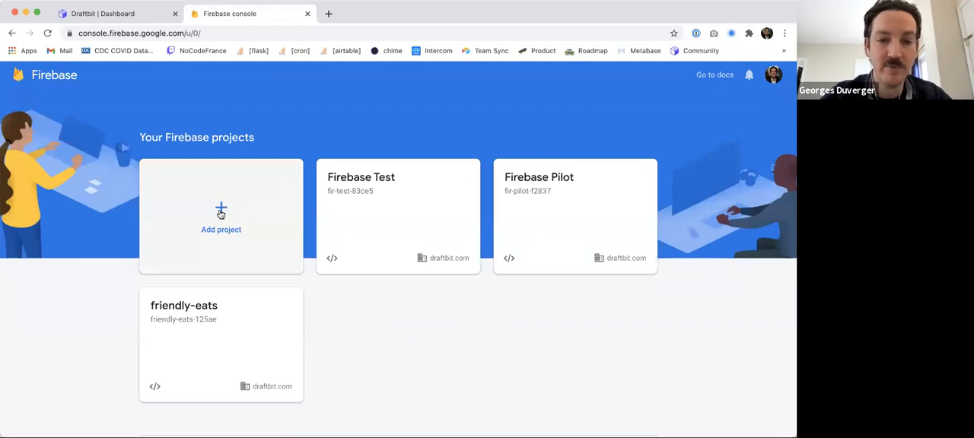
- Start adding a new project named Firebase Office Hours and continue
left_click(221, 214)
left_click(173, 284)
type("Firebase Offce H")
key("BackSpace")
key("BackSpace")
key("BackSpace")
key("BackSpace")
type("ice Hours ()")
key("Left")
key("BackSpace")
key("Delete")
key("BackSpace")
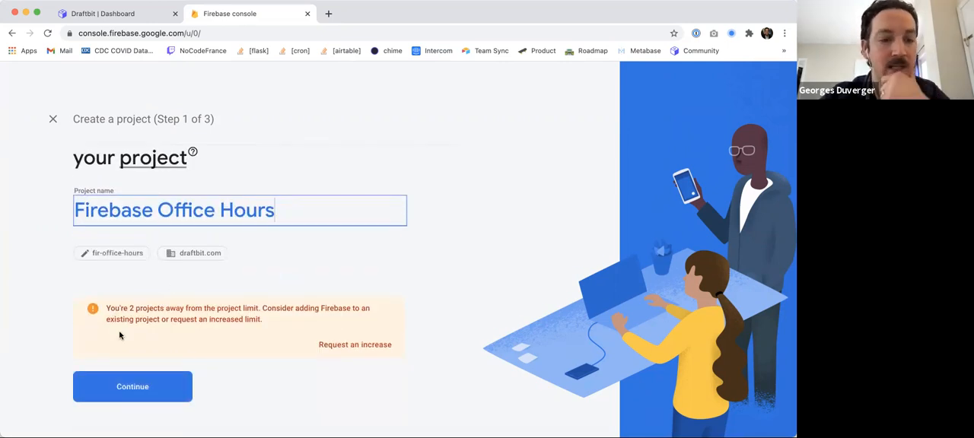
left_click(131, 388)
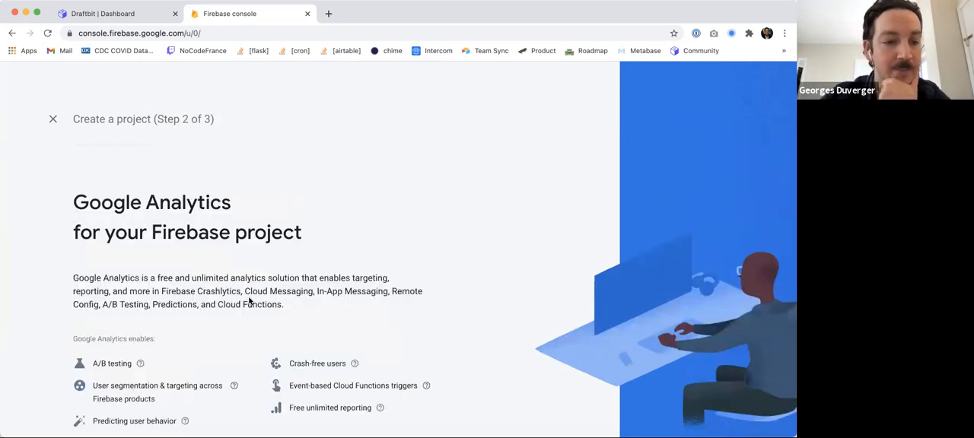
- Disable Google Analytics for the project, create it, and continue to the project overview
scroll(246, 301, "down", 5)
left_click(124, 336)
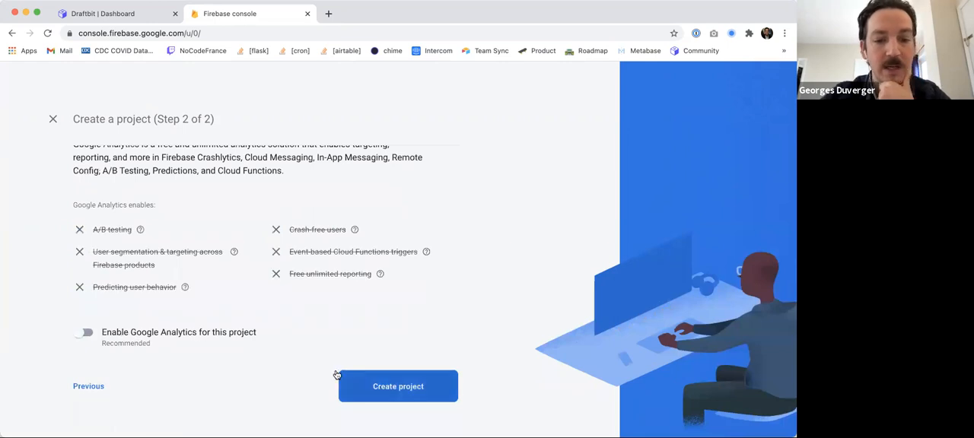
left_click(408, 386)
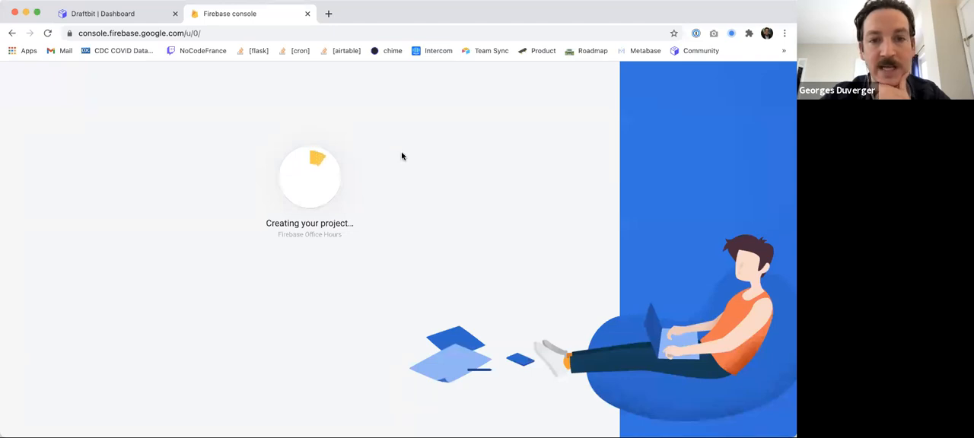
left_click(125, 7)
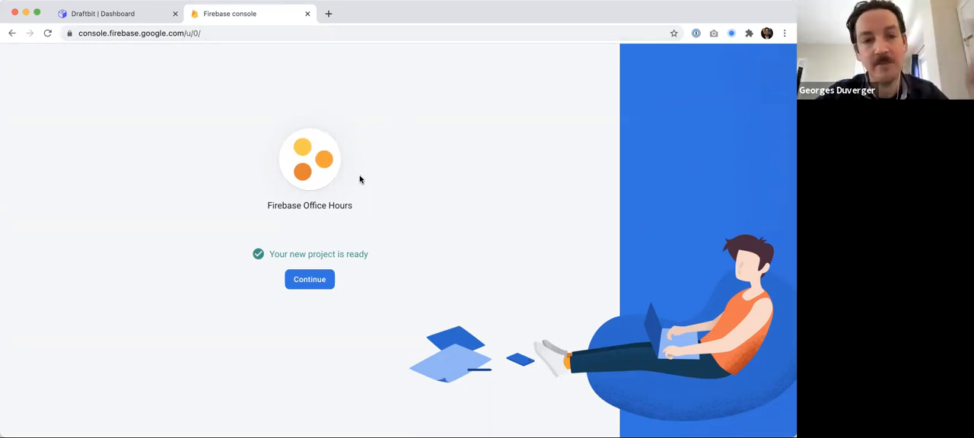
left_click(311, 281)
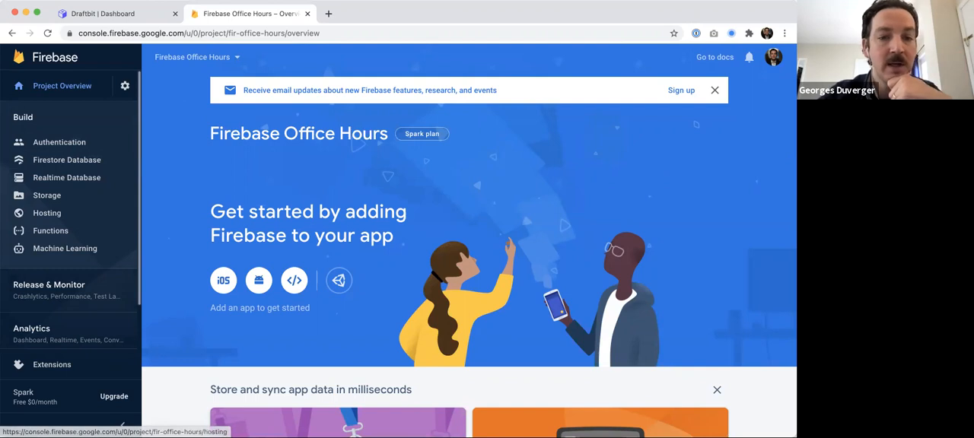
- Create a Cloud Firestore database in test mode with the location nam5 (us-central)
left_click(64, 161)
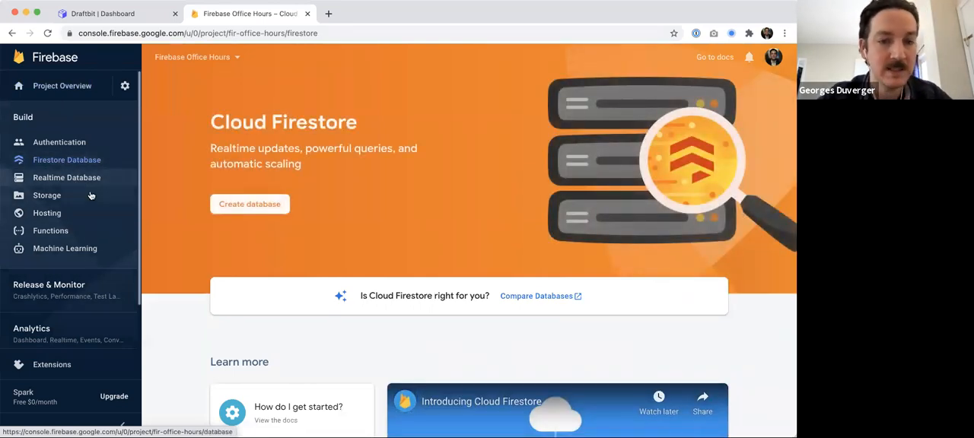
left_click(257, 206)
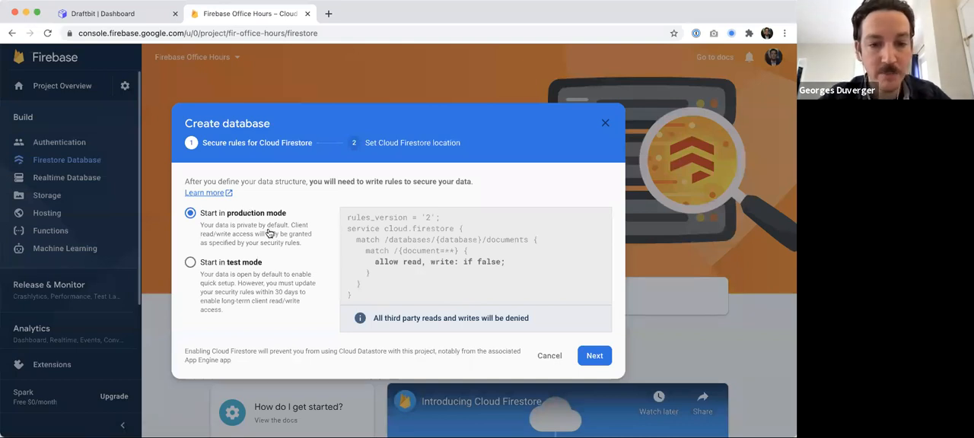
left_click(253, 283)
left_click(255, 217)
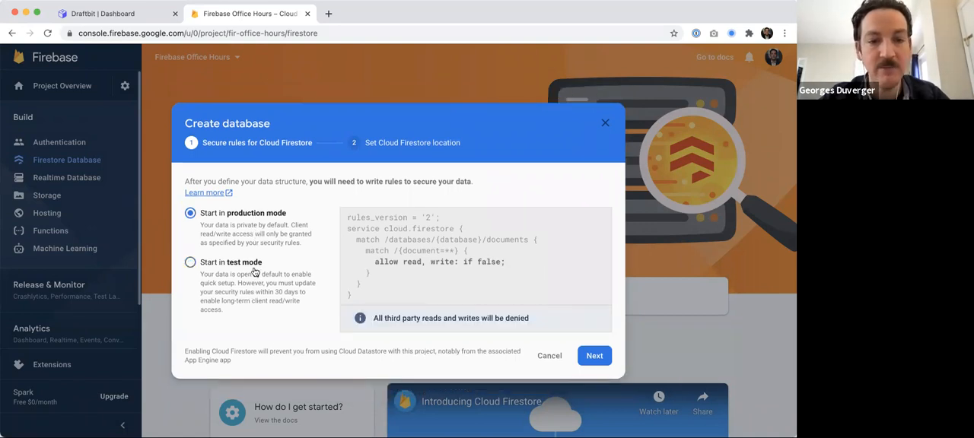
left_click_drag(376, 263, 513, 267)
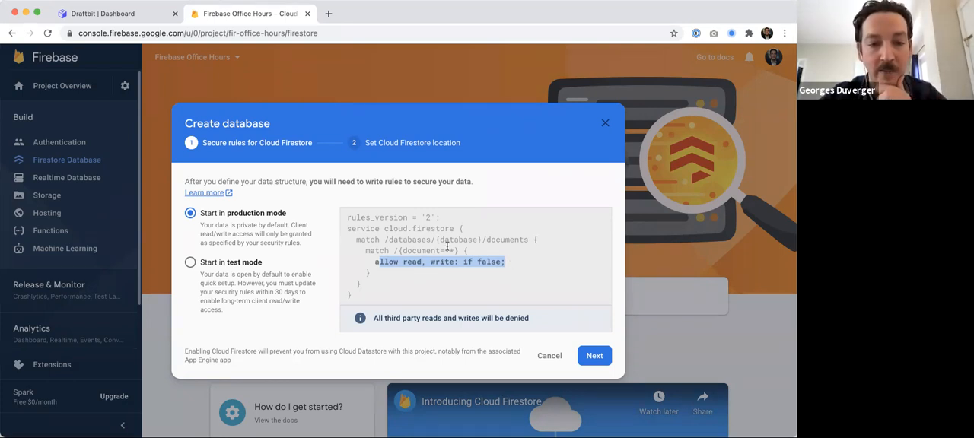
left_click(229, 267)
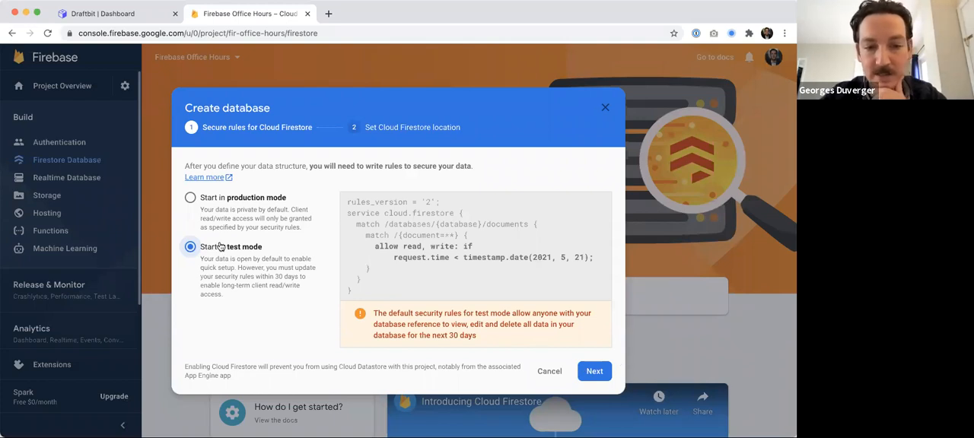
left_click(590, 371)
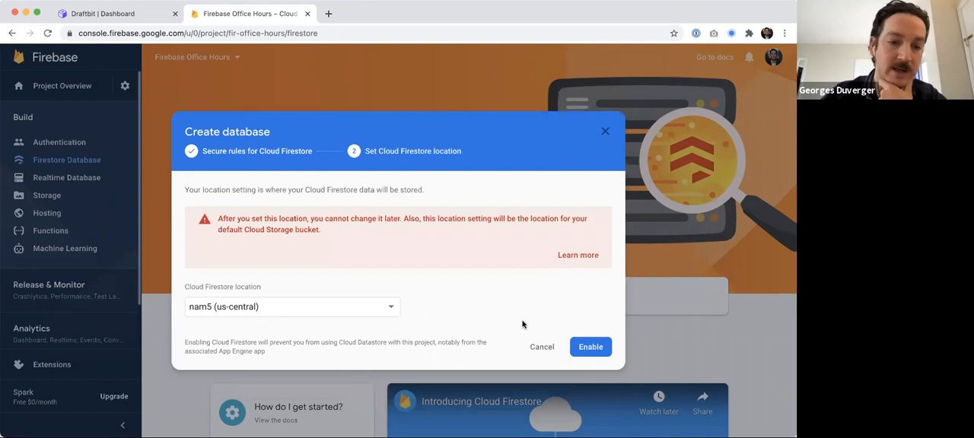
left_click(591, 347)
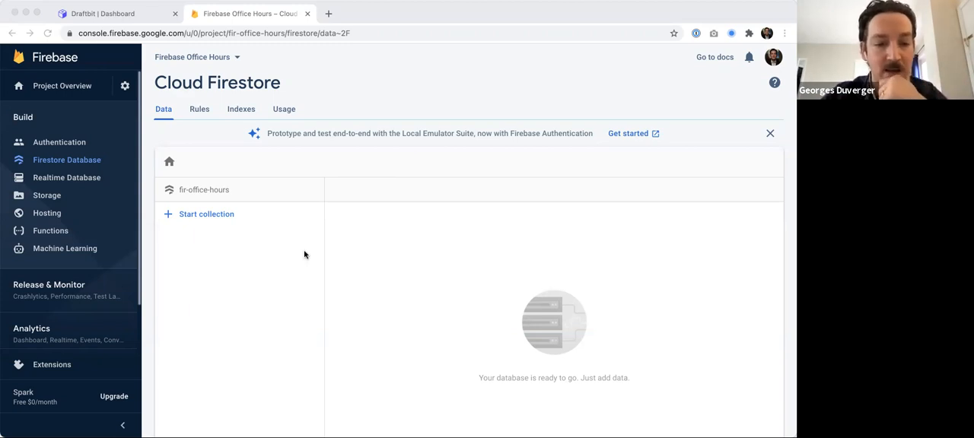
- Start a new Firestore collection with the collection ID cooks
left_click(410, 179)
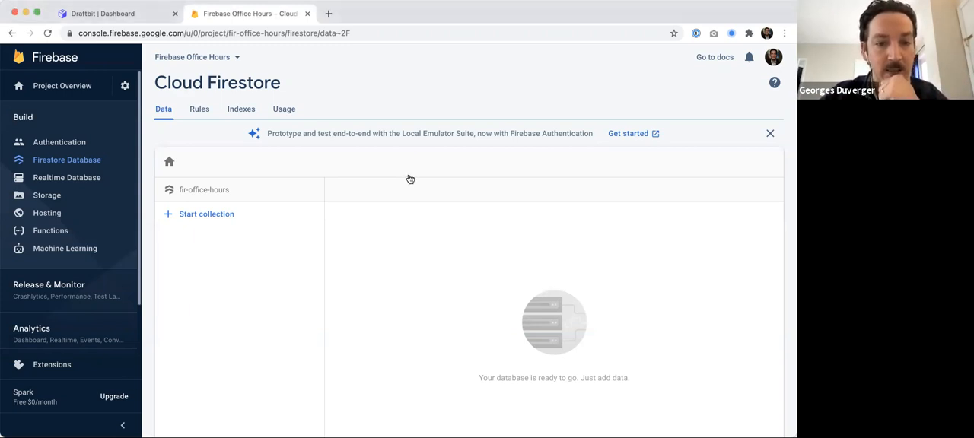
left_click(220, 216)
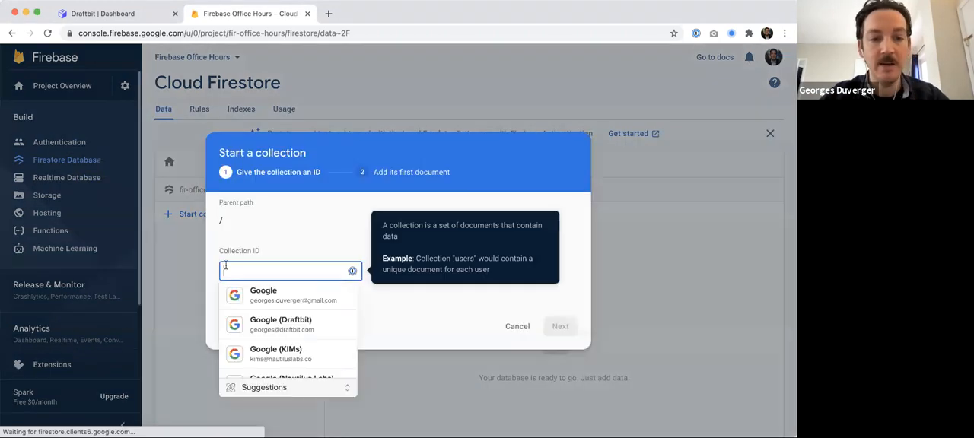
left_click(268, 256)
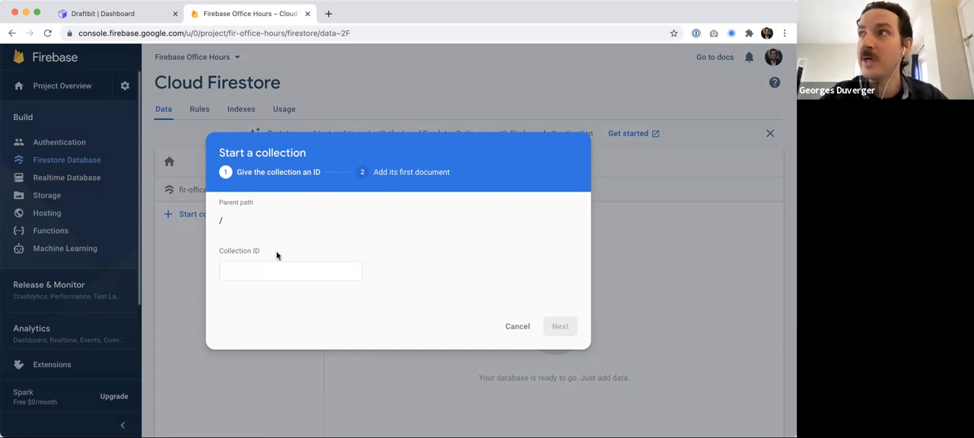
left_click(257, 267)
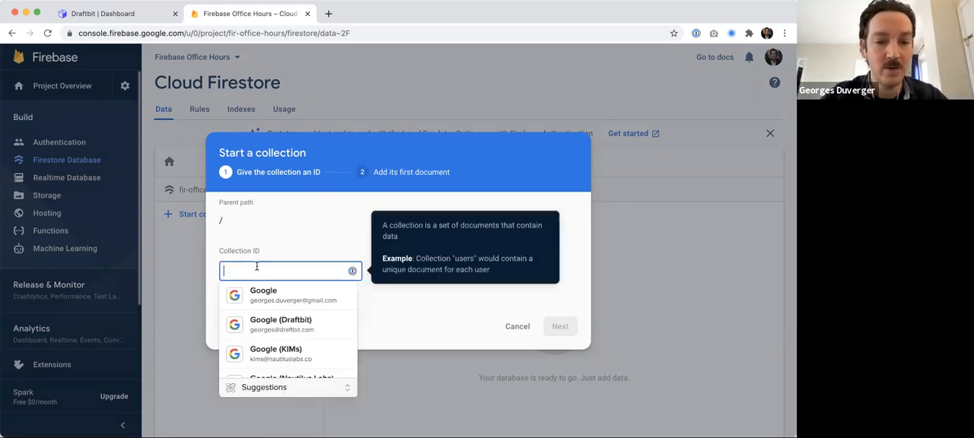
type("temps")
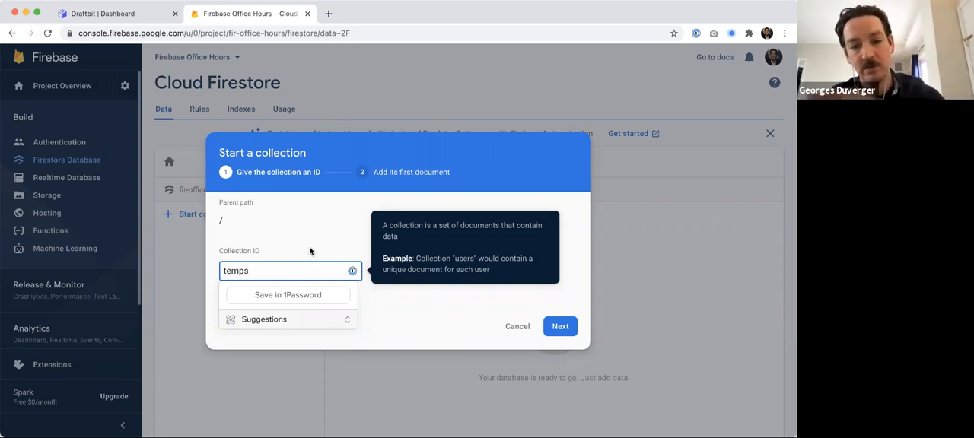
left_click(285, 251)
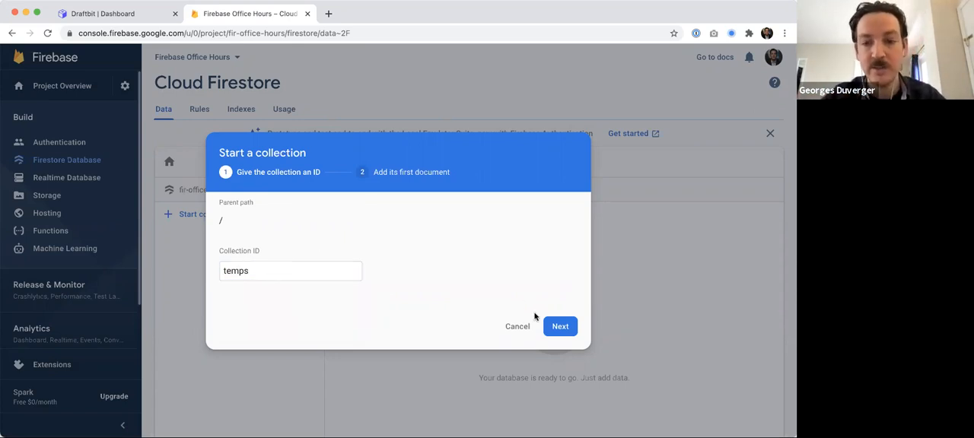
double_click(261, 271)
type("cooks")
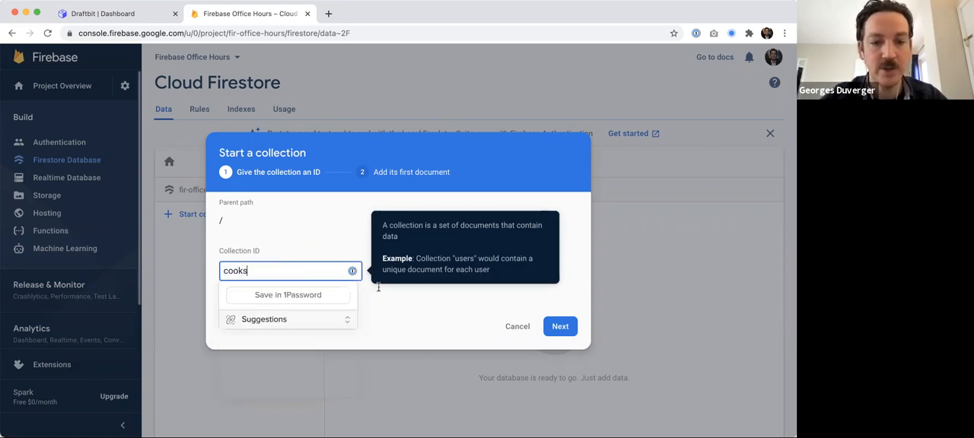
left_click(422, 307)
left_click(291, 266)
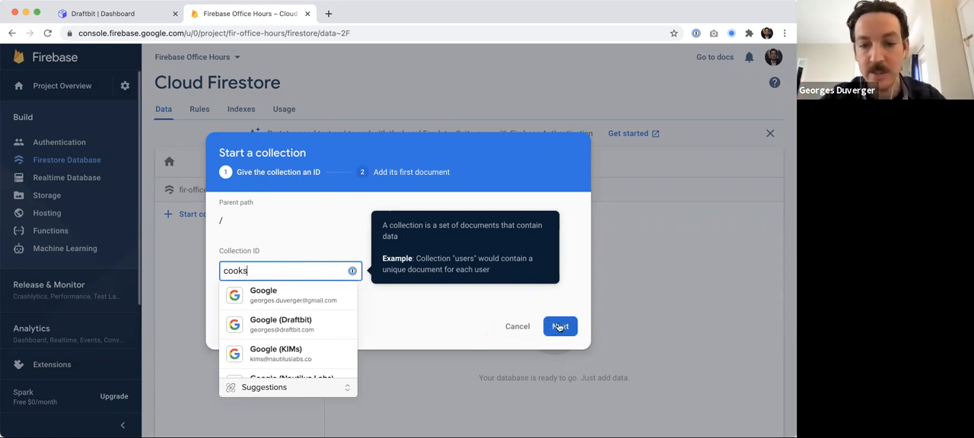
left_click(559, 326)
- Add the first document with ID steak containing a number field temp set to 129
left_click(278, 251)
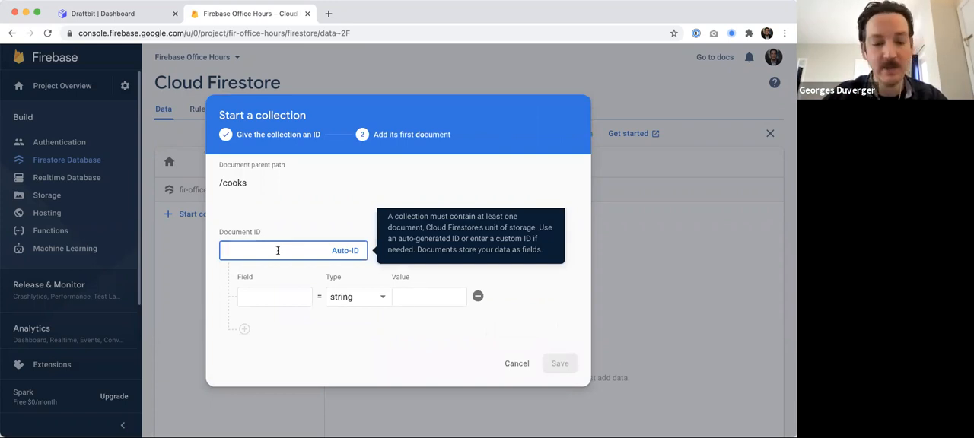
type("steak")
key("Tab")
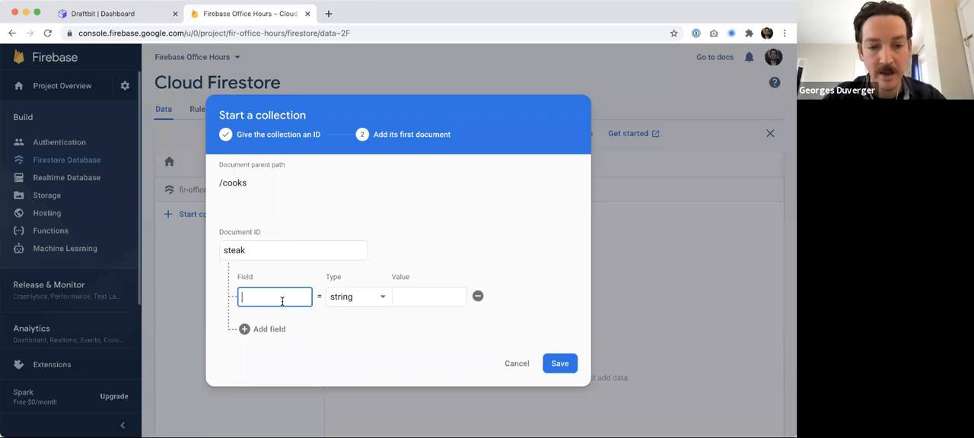
type("temp")
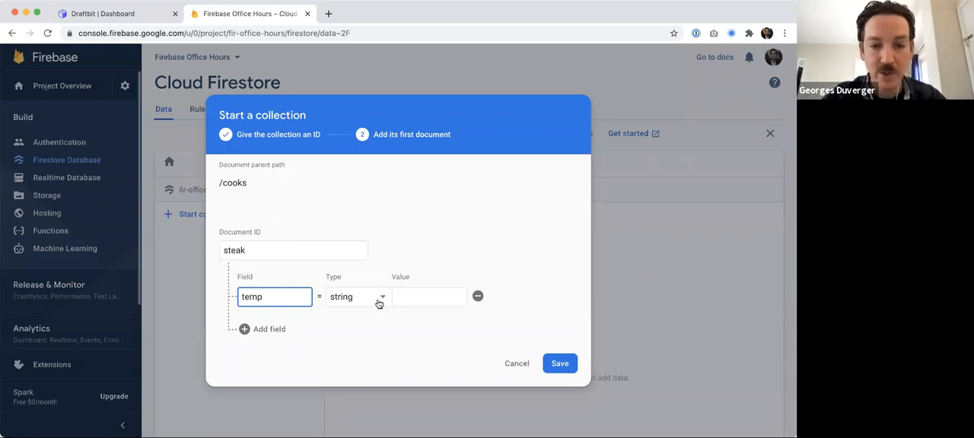
left_click(378, 303)
left_click(363, 317)
left_click(421, 303)
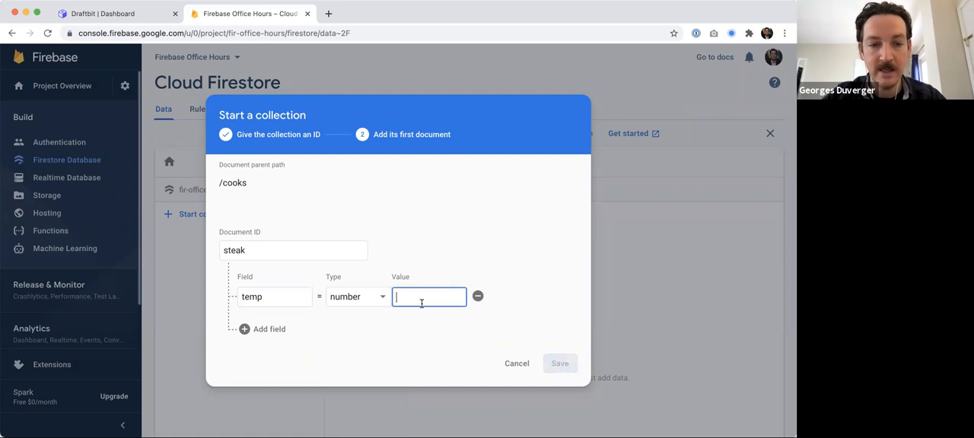
type("129")
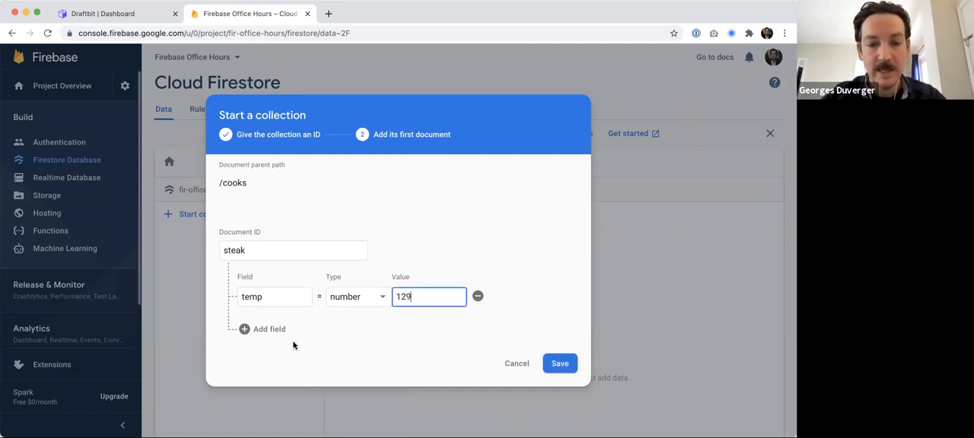
- Add a number field time with value 60 to the steak document and save the collection
left_click(263, 330)
left_click(264, 320)
type("time")
key("Tab")
key("Tab")
type("60")
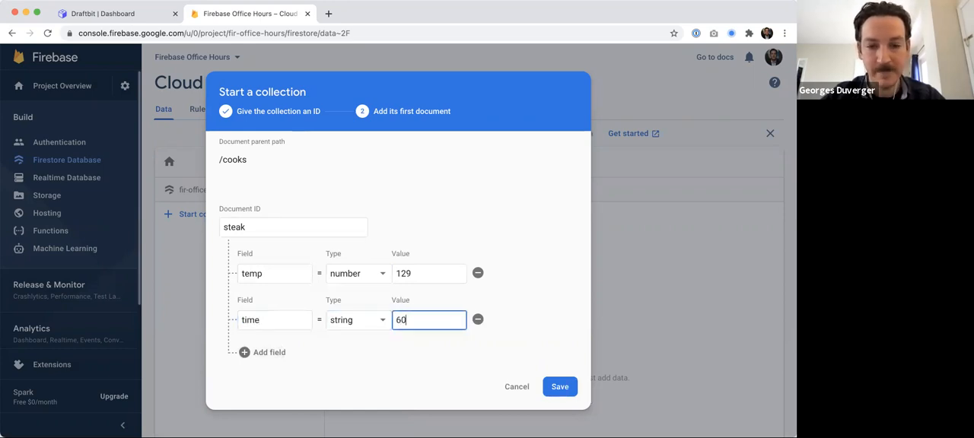
left_click(340, 322)
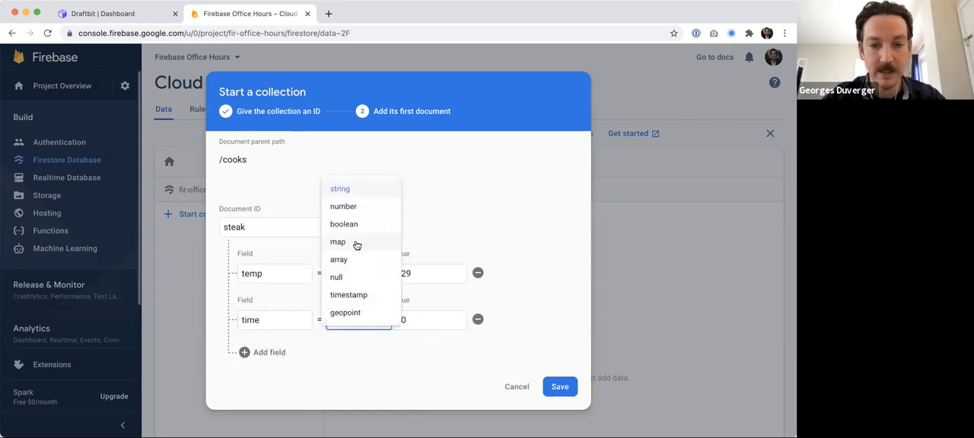
left_click(356, 208)
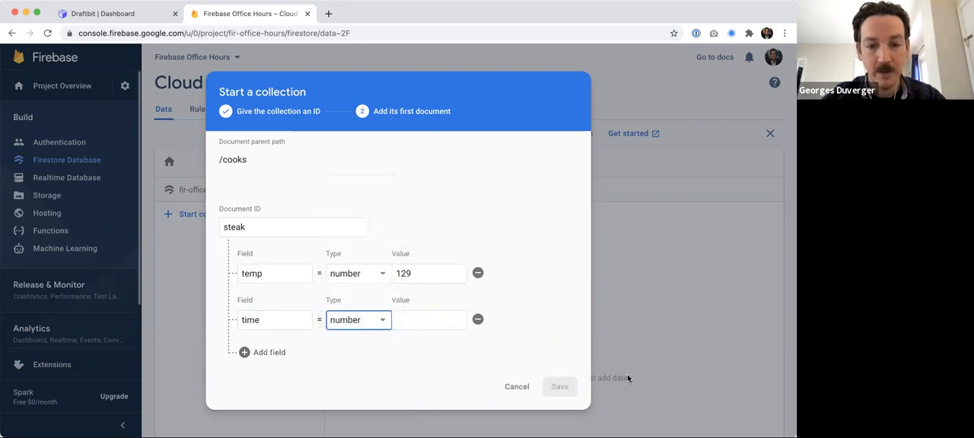
key("Tab")
type("60")
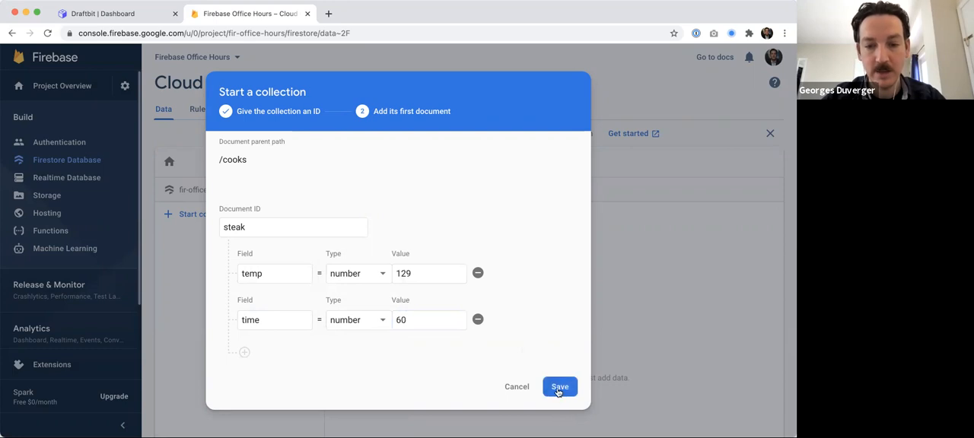
left_click(559, 388)
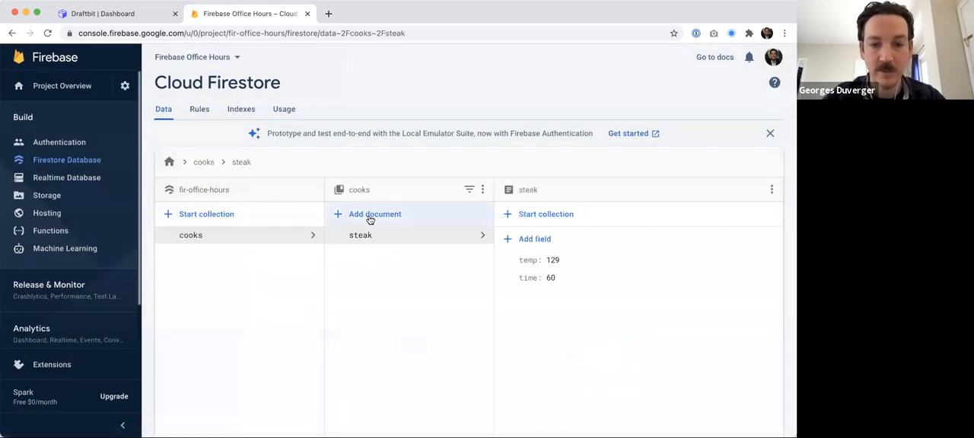
- Add a new cooks document with ID carrot containing a number field temp set to 185
left_click(369, 216)
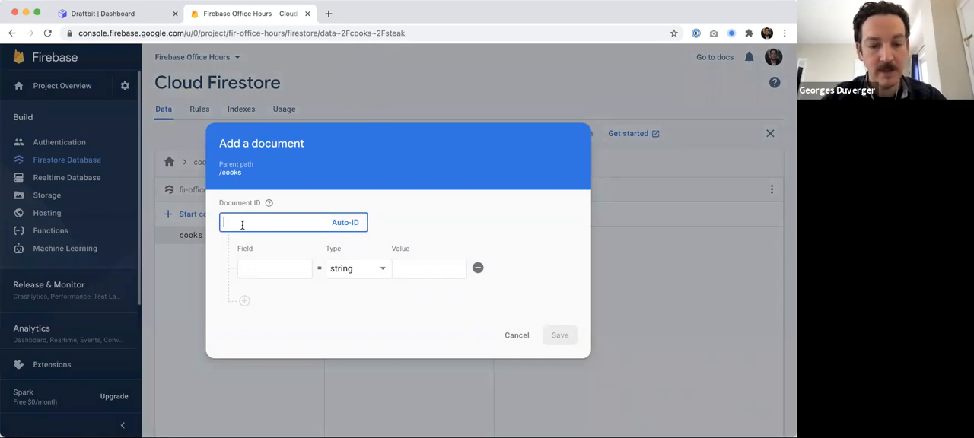
type("carrot")
key("Tab")
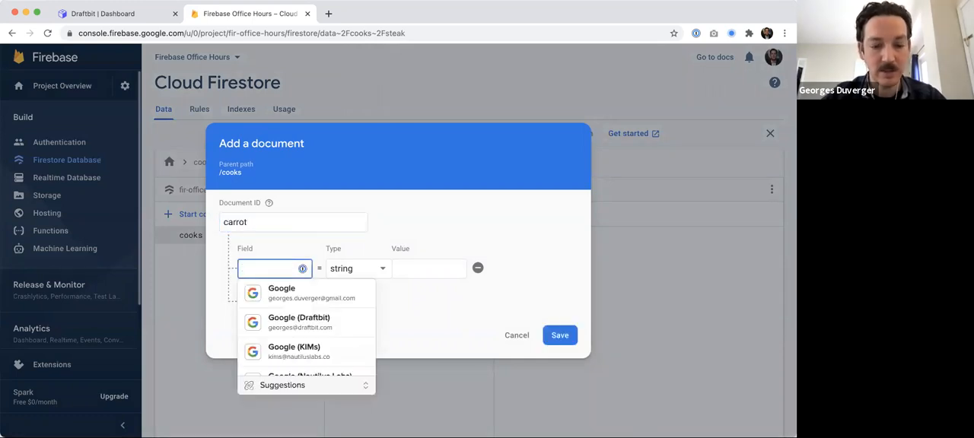
type("185 a")
key("super+a")
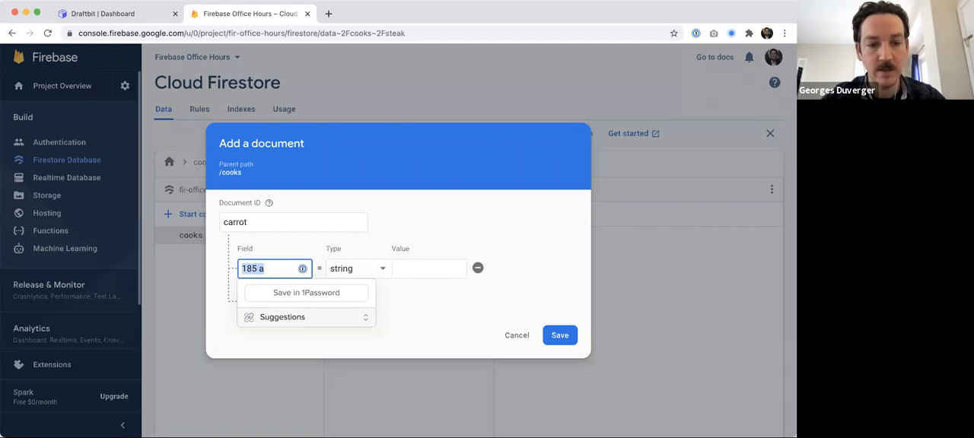
type("temp")
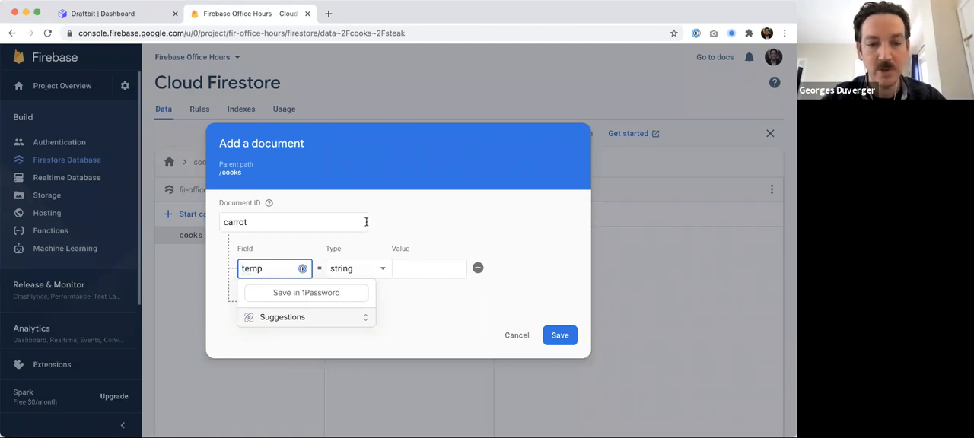
left_click(358, 270)
left_click(335, 286)
left_click(416, 268)
type("185")
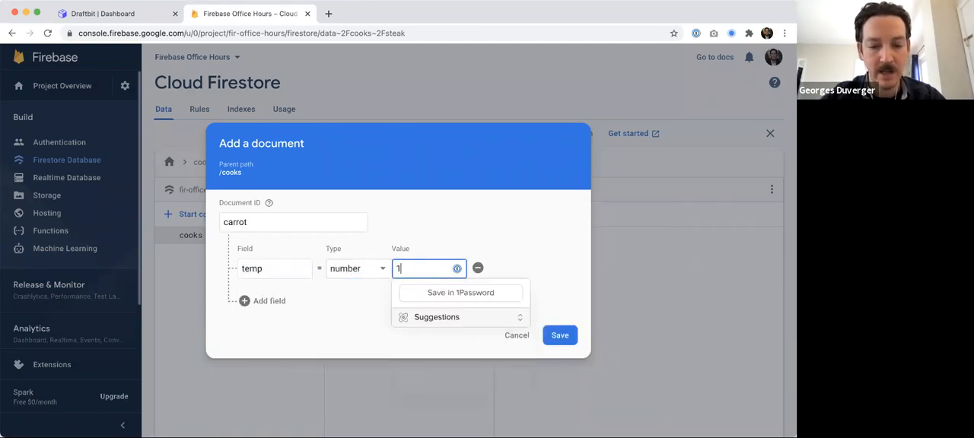
left_click(412, 244)
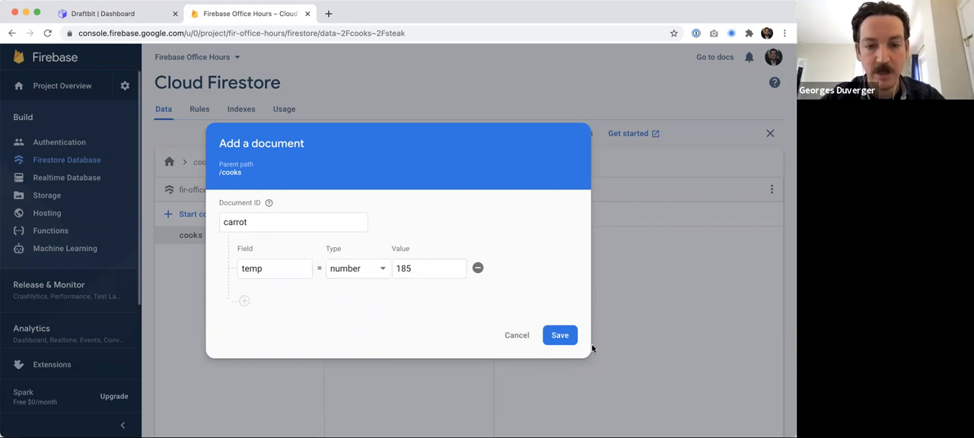
- Add a number field time set to 30 to the carrot document and save it
left_click(244, 301)
left_click(250, 292)
type("time")
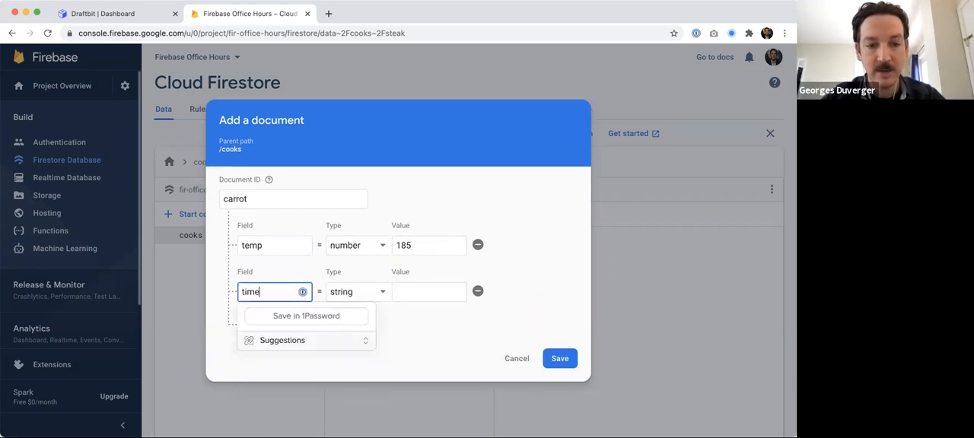
key("Tab")
left_click(350, 302)
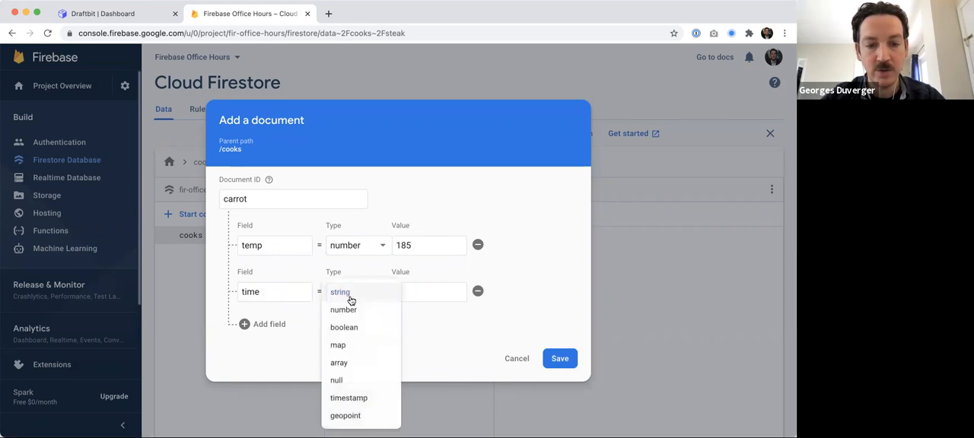
left_click(350, 311)
left_click(414, 293)
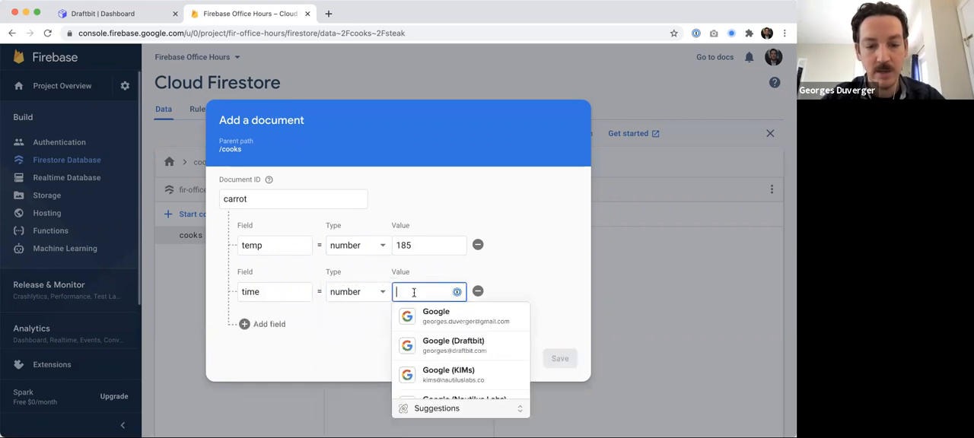
type("30")
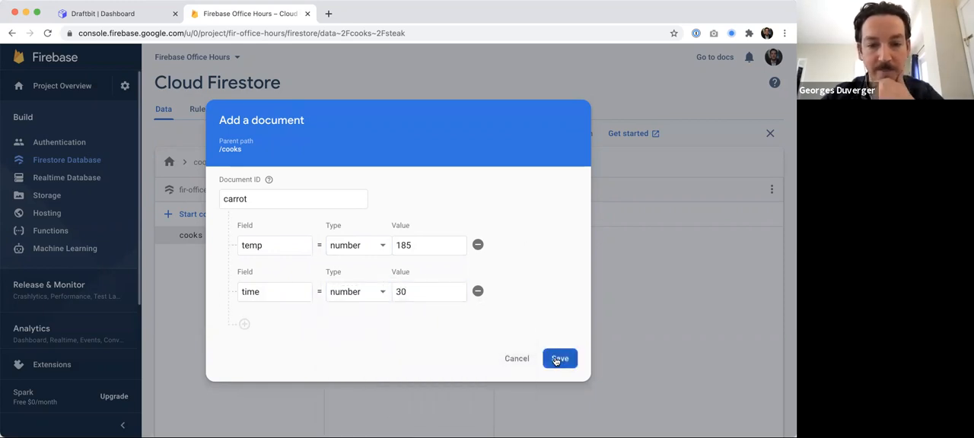
left_click(557, 359)
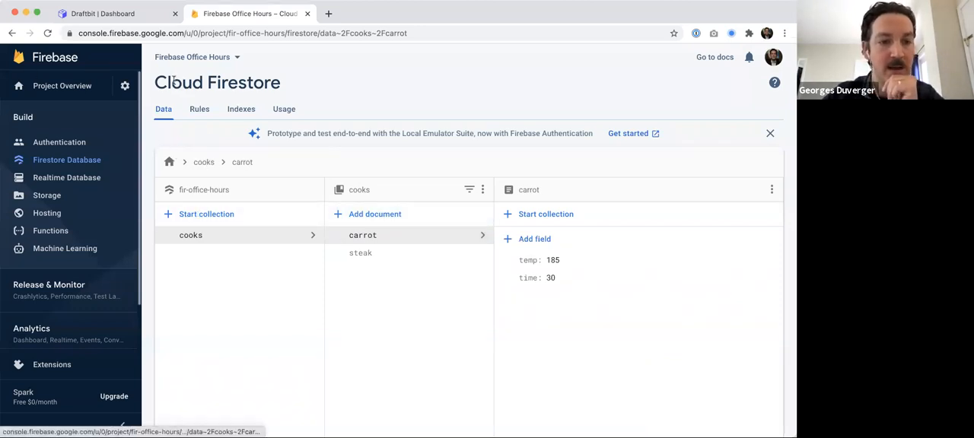
- Open the Draftbit dashboard in a new browser tab
left_click(327, 14)
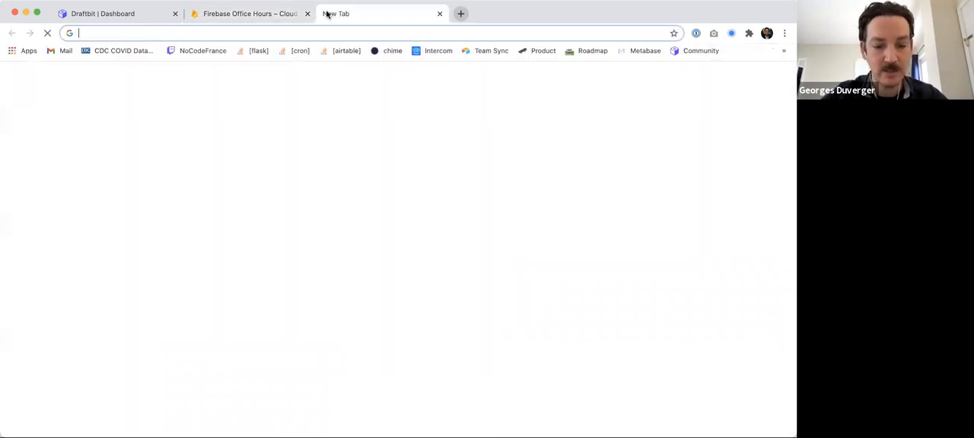
type("d")
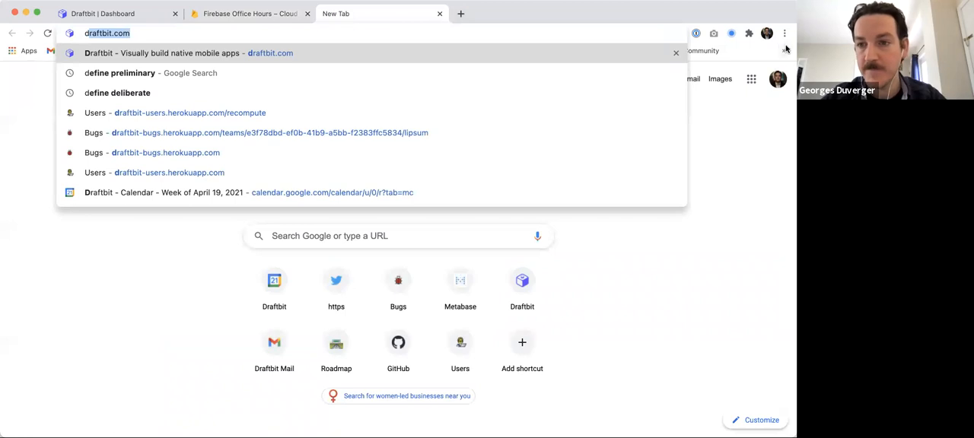
left_click(785, 49)
left_click(648, 224)
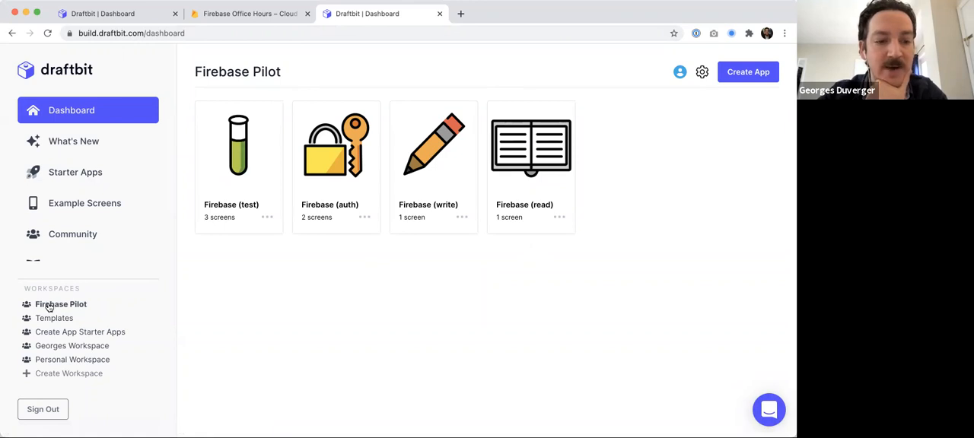
- Create a new blank Draftbit app named Firebase Office Hours (4/21) and start building it
scroll(647, 161, "down", 1)
scroll(647, 160, "up", 1)
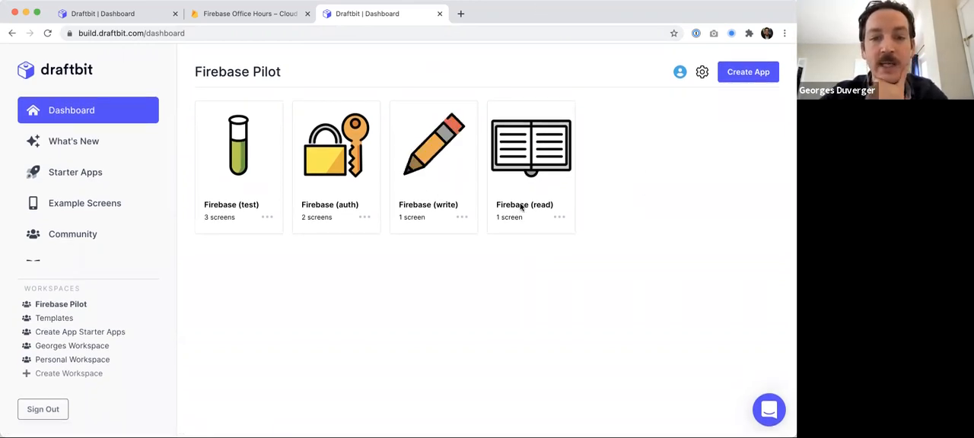
left_click(749, 72)
type("Firbe")
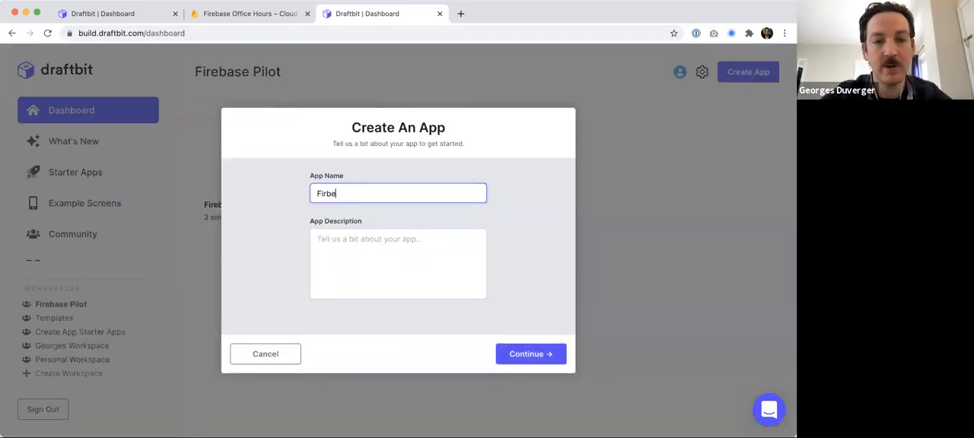
key("BackSpace")
key("BackSpace")
type("ebase ")
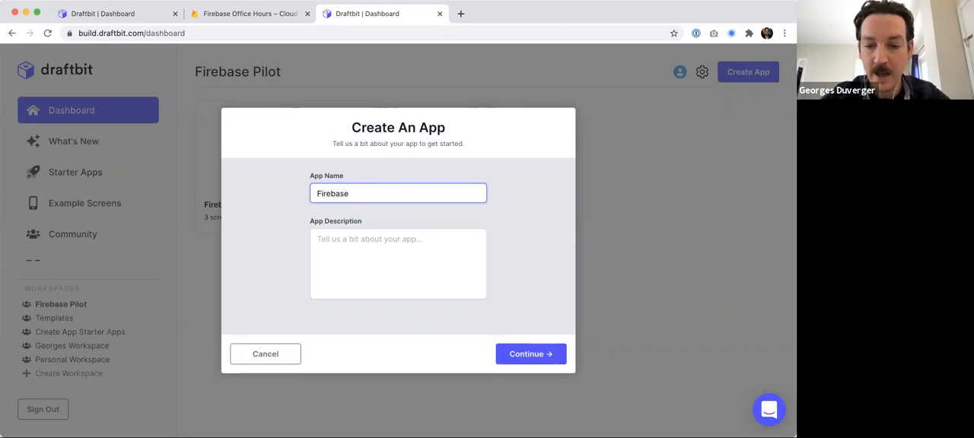
type("Office")
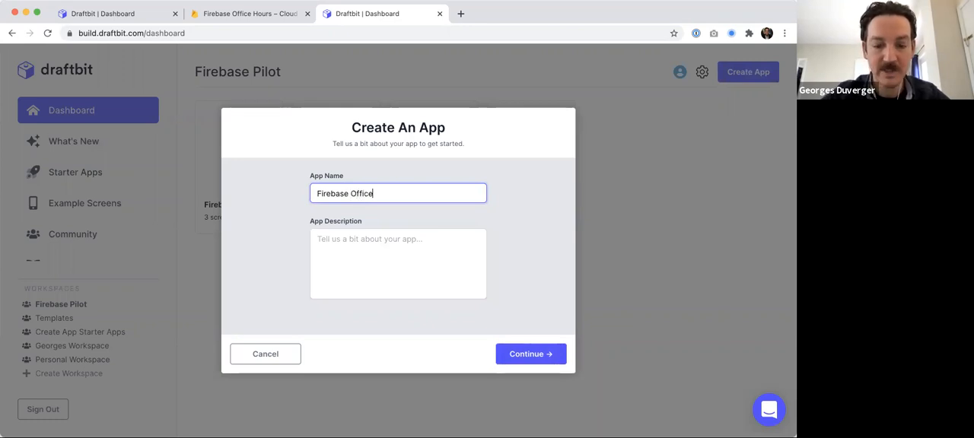
type(" Hours")
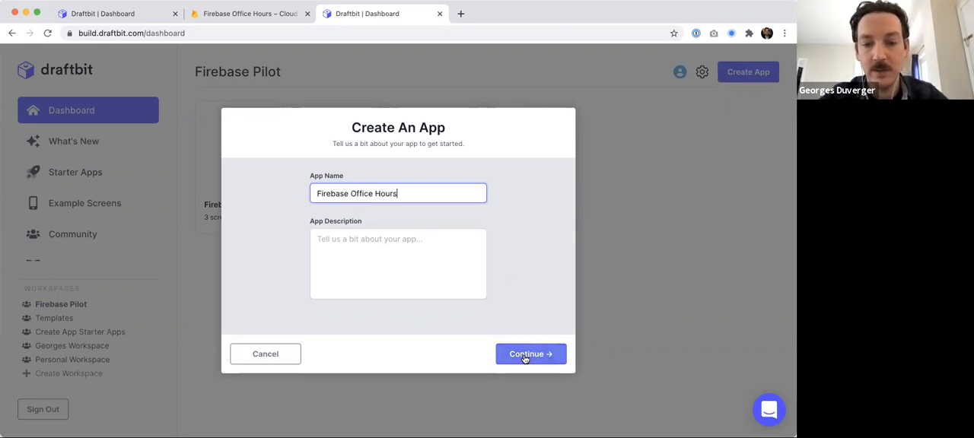
type(" (4/21")
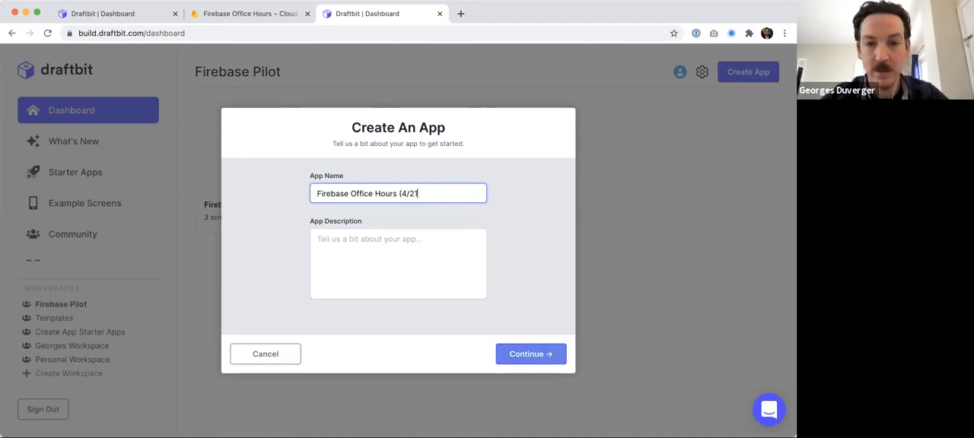
type(")")
left_click(537, 356)
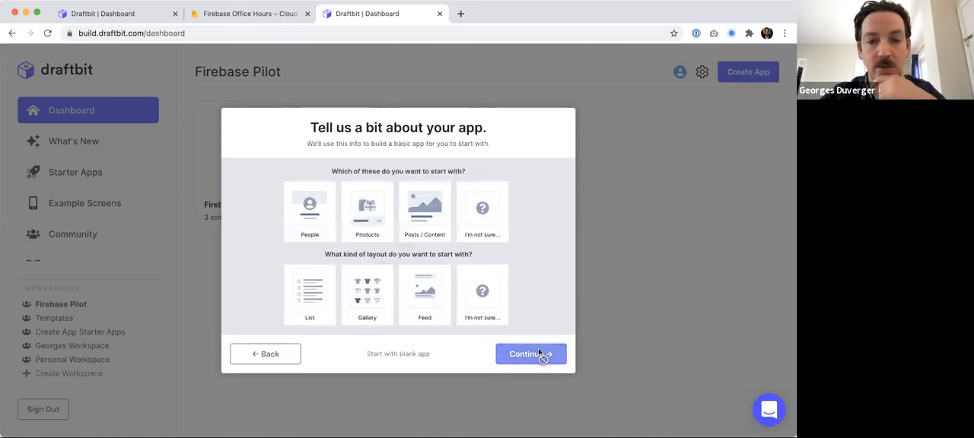
left_click(406, 354)
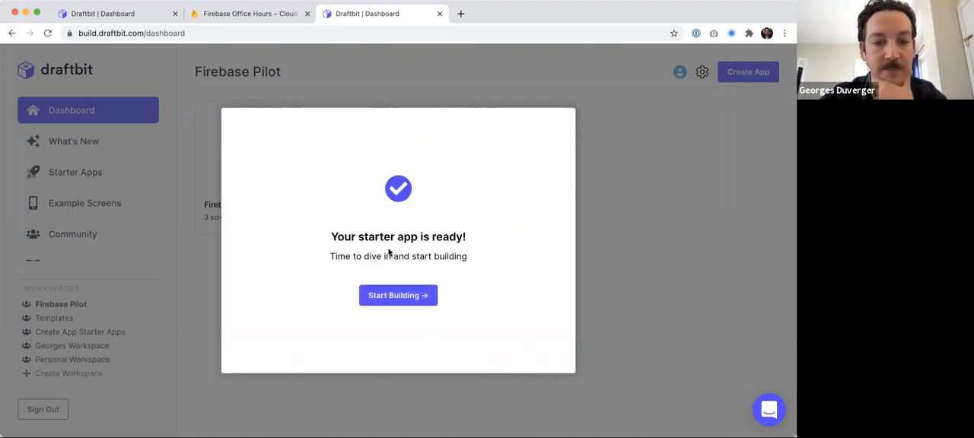
left_click(399, 296)
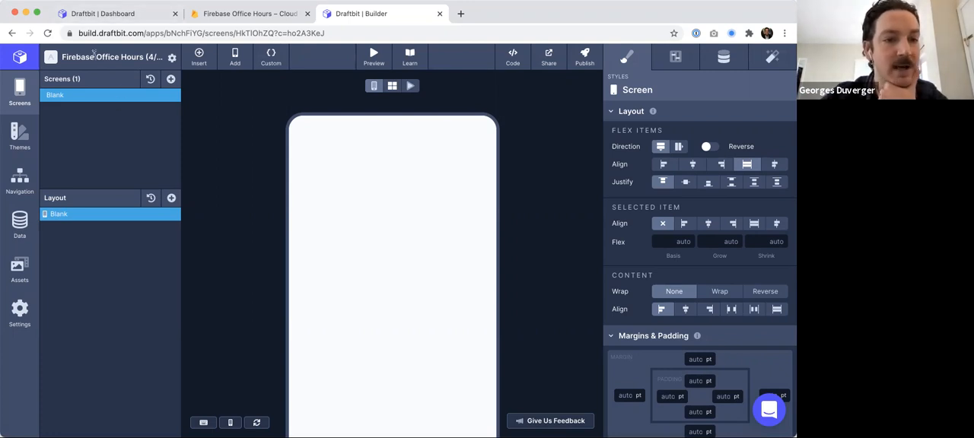
double_click(56, 95)
type("Read")
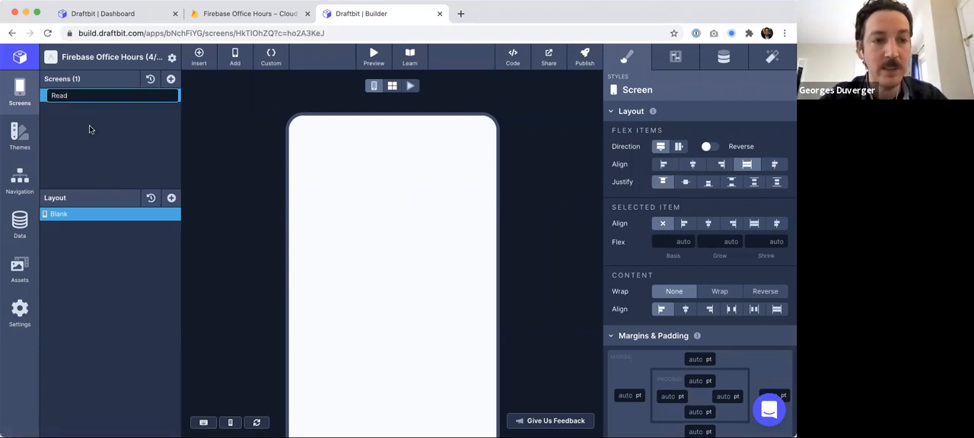
key("Escape")
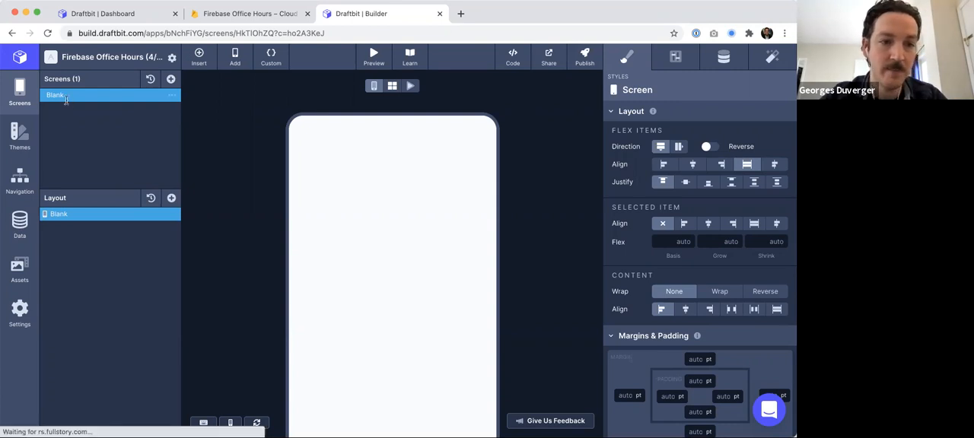
- Rename the blank screen to Read
double_click(66, 96)
type("Read")
key("Return")
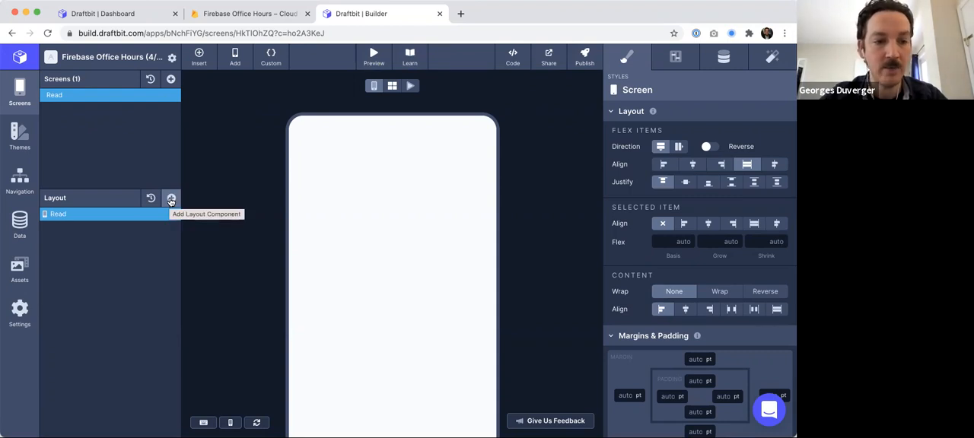
- Add a List component to the Read screen's layout and select it
left_click(172, 198)
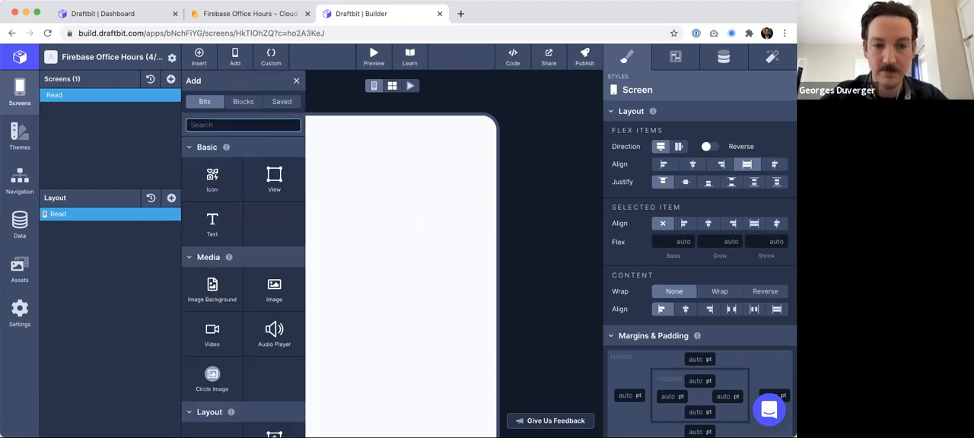
type("list")
left_click(244, 156)
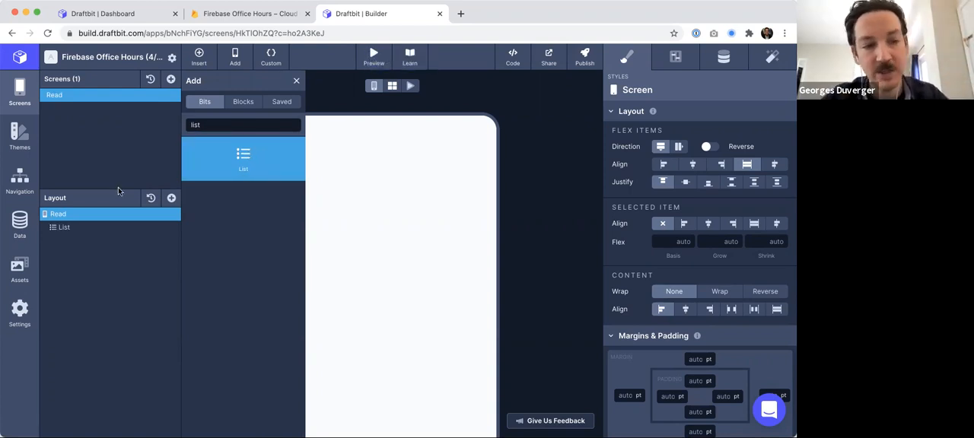
left_click(70, 227)
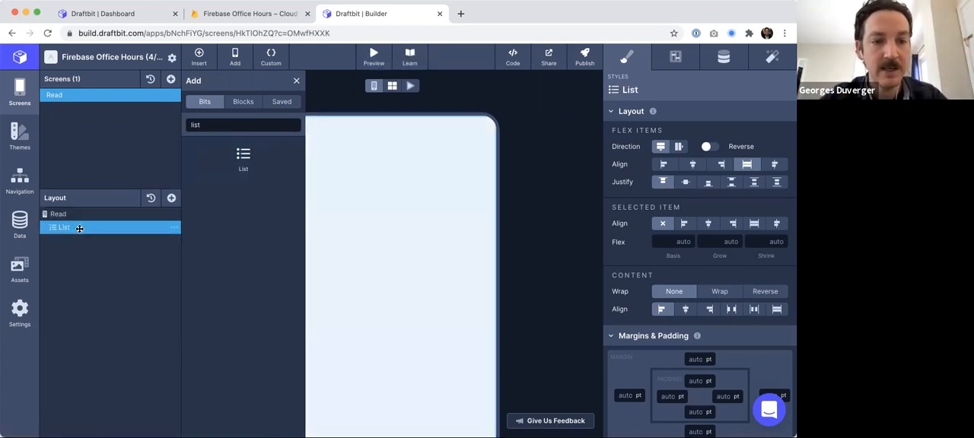
left_click(296, 81)
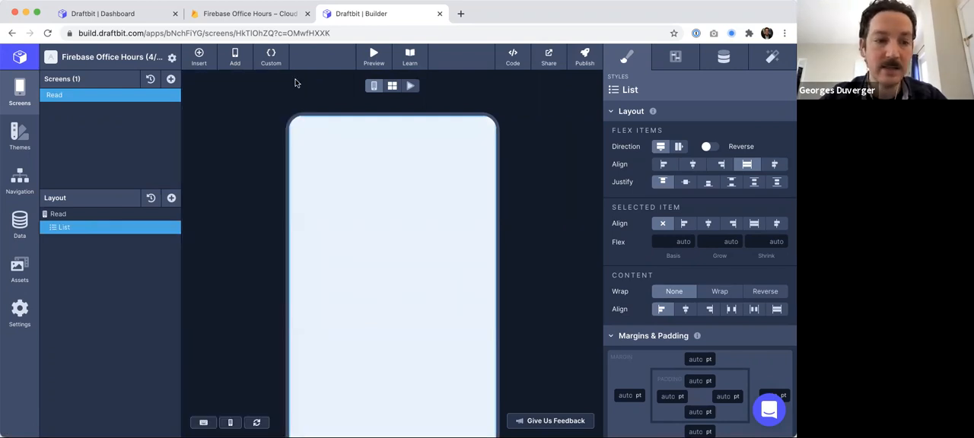
- Add screen-level data to the Read screen with a Firebase source and a new Firebase connection
left_click(724, 58)
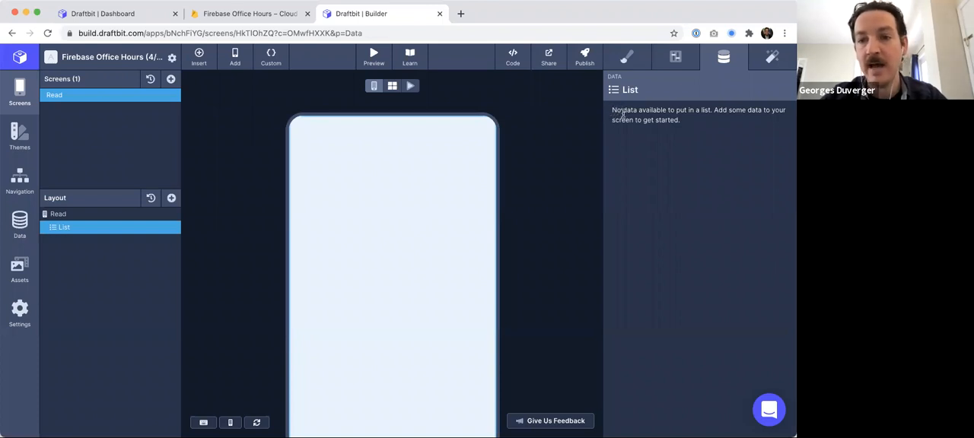
left_click_drag(623, 113, 653, 123)
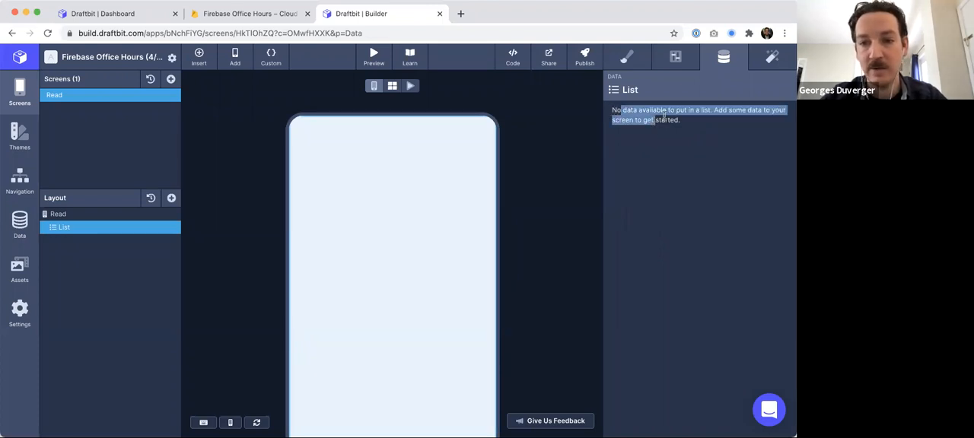
left_click(58, 215)
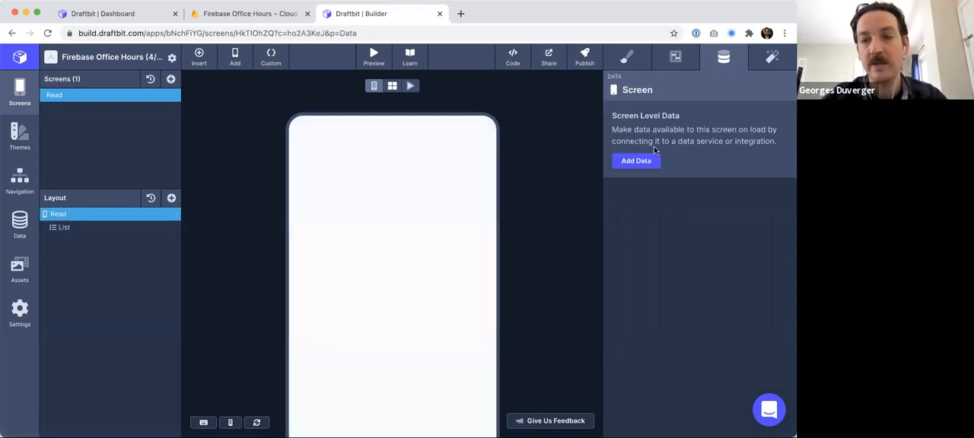
left_click(638, 163)
left_click(695, 129)
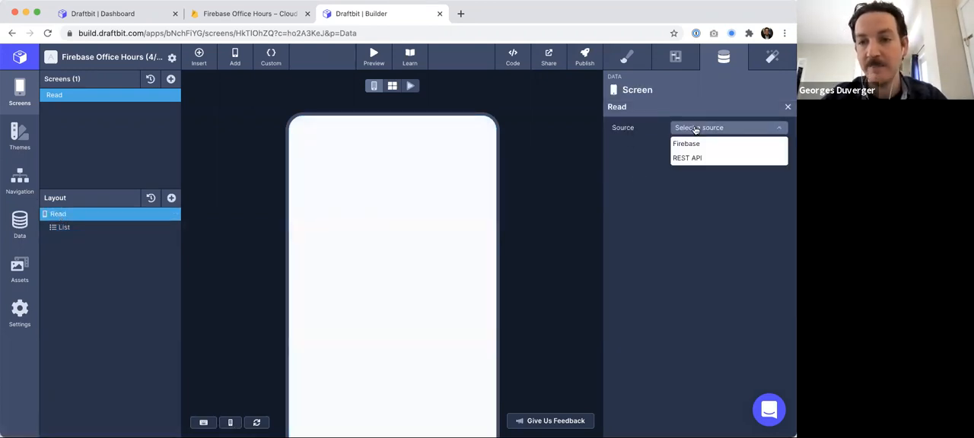
left_click(693, 146)
left_click(691, 146)
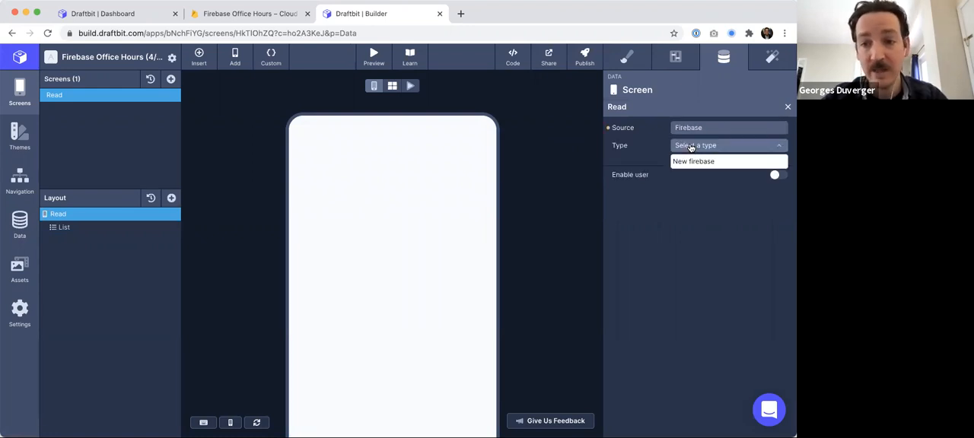
left_click(691, 162)
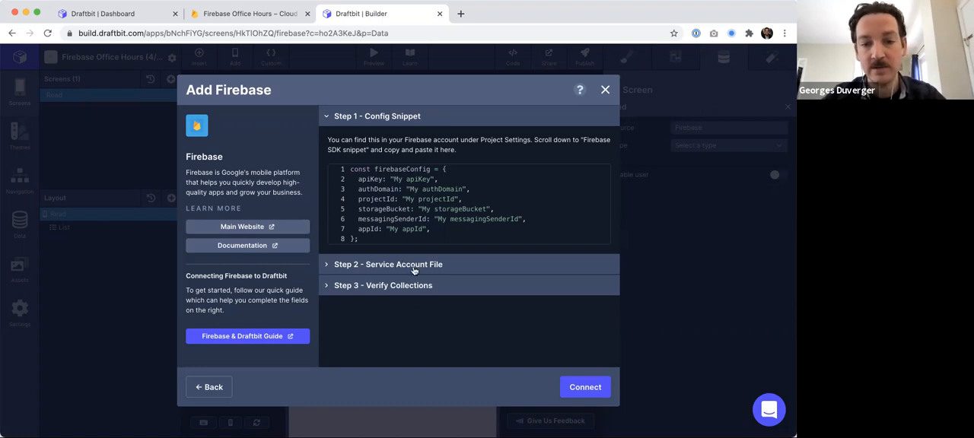
- In the Firebase project settings, register a new web app named Firebase Office Hours
left_click(258, 14)
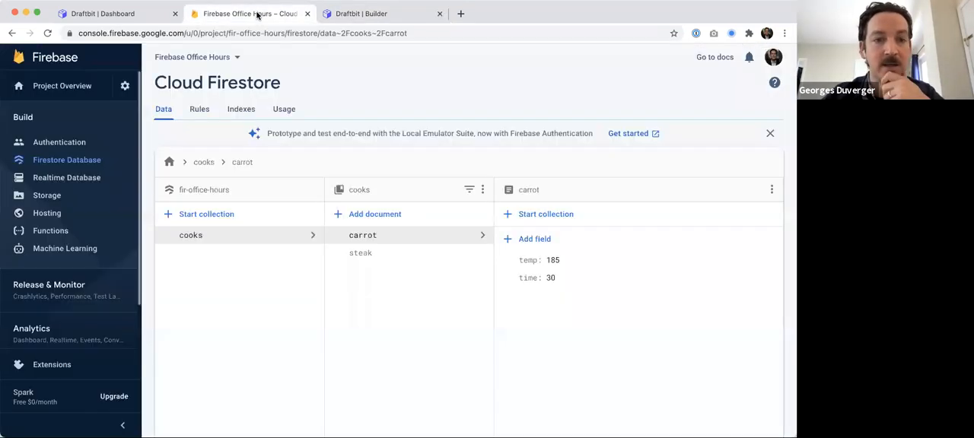
left_click(126, 86)
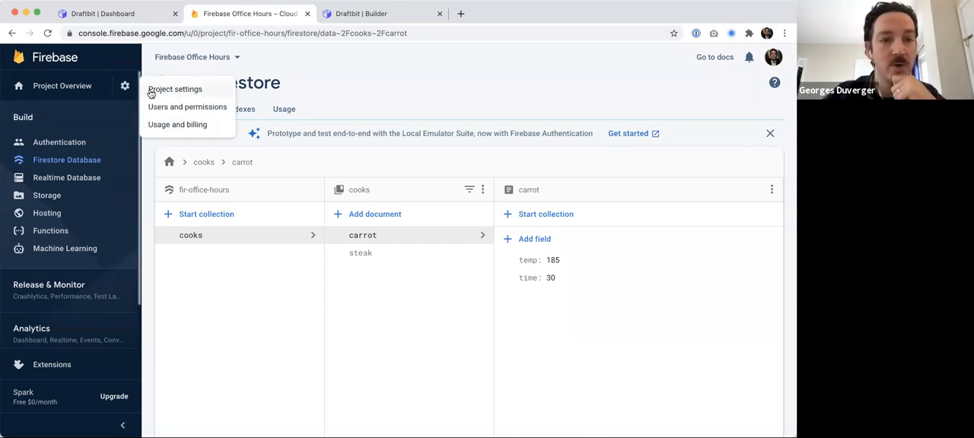
left_click(158, 89)
scroll(295, 222, "down", 5)
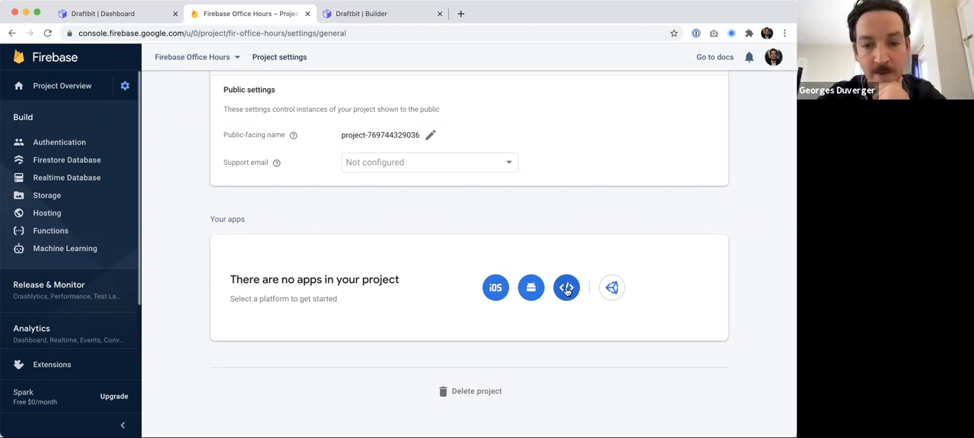
left_click(566, 290)
left_click(149, 180)
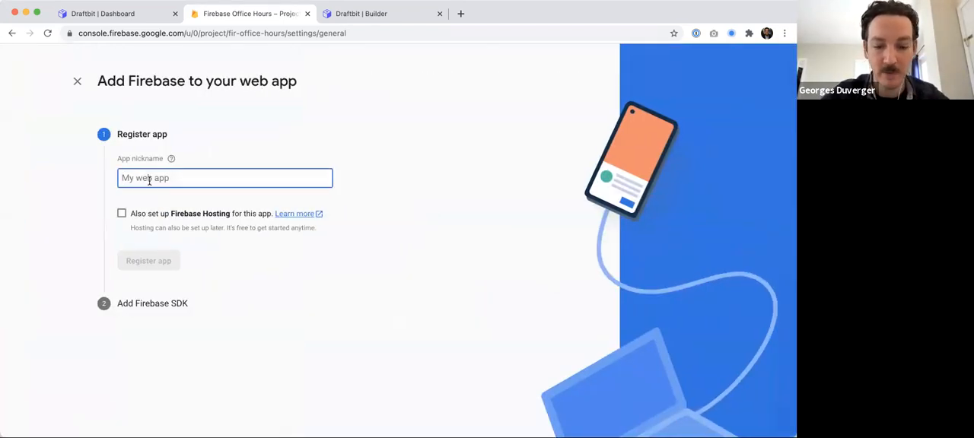
type("Firebase Office Hours")
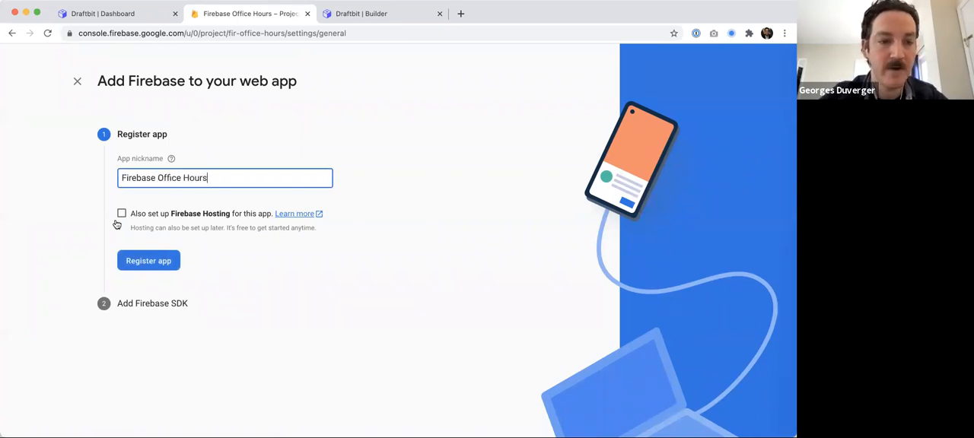
left_click(149, 262)
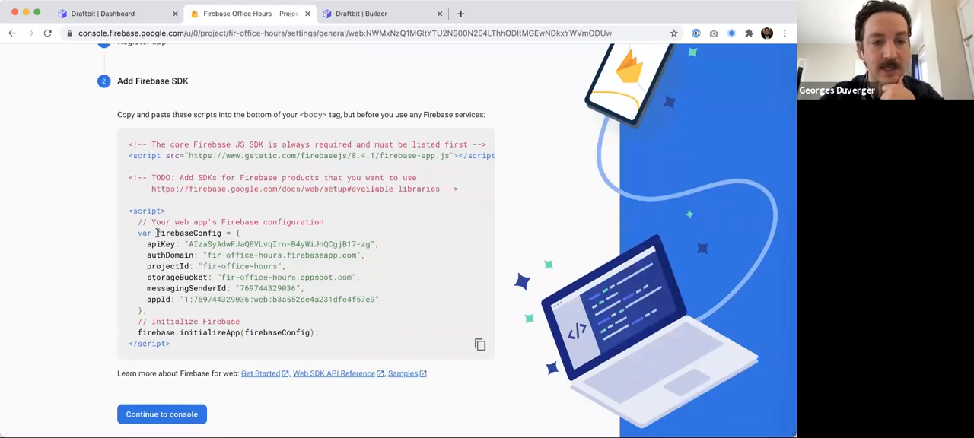
- Copy the web app's Firebase SDK snippet in Config format from the project settings
left_click_drag(156, 233, 146, 309)
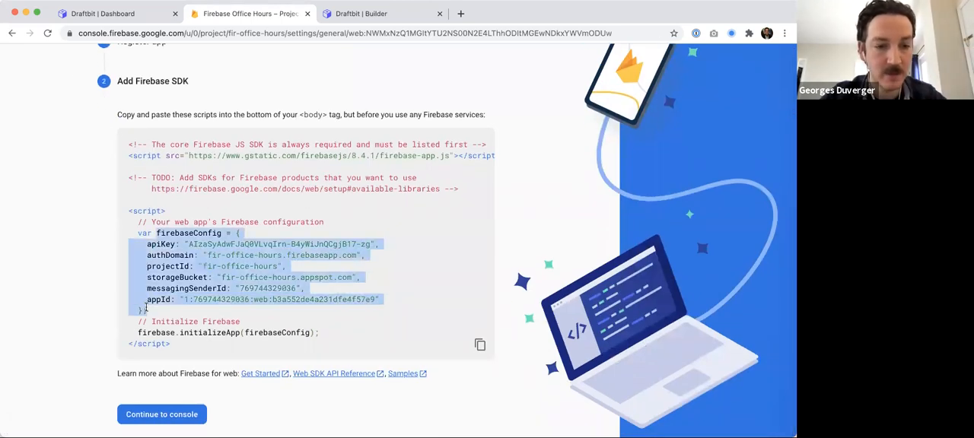
mouse_move(138, 232)
left_mouse_down()
mouse_move(200, 322)
mouse_move(138, 235)
left_mouse_up()
left_click(183, 302)
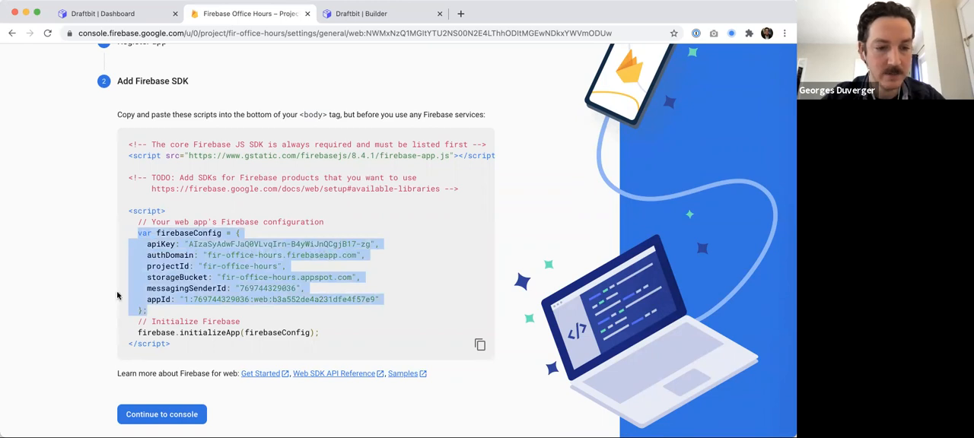
left_click(144, 416)
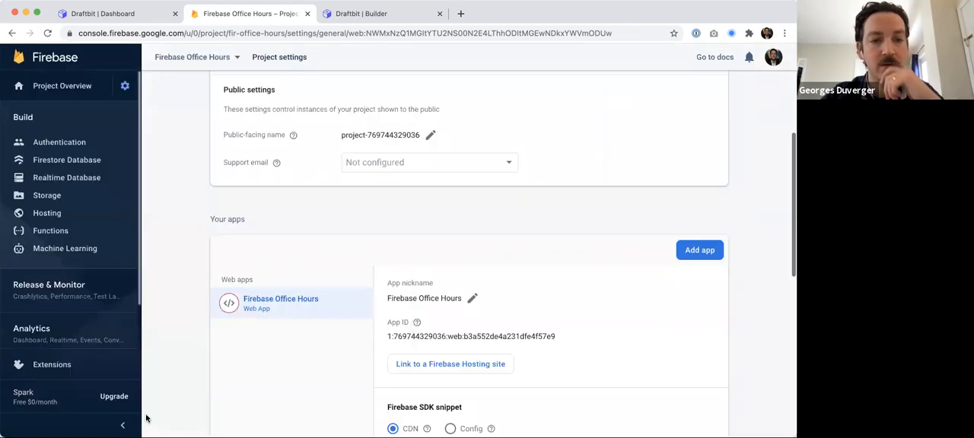
scroll(347, 298, "down", 3)
scroll(511, 228, "up", 2)
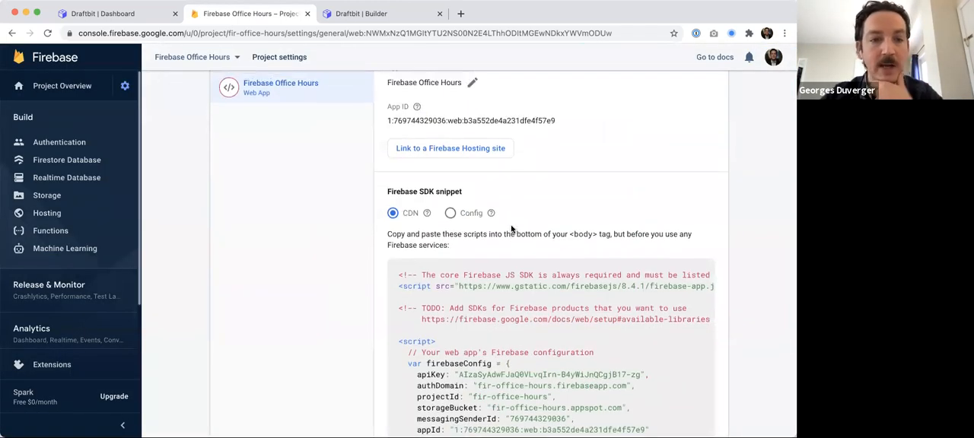
left_click(125, 85)
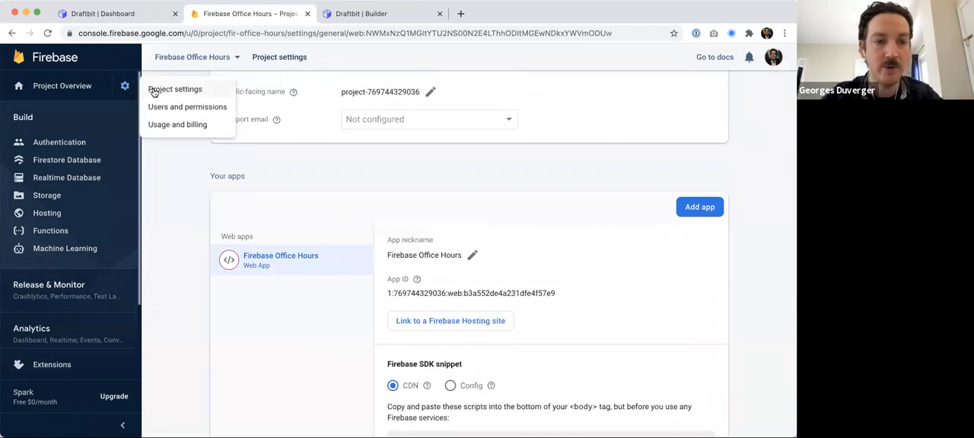
left_click(154, 92)
scroll(302, 178, "down", 5)
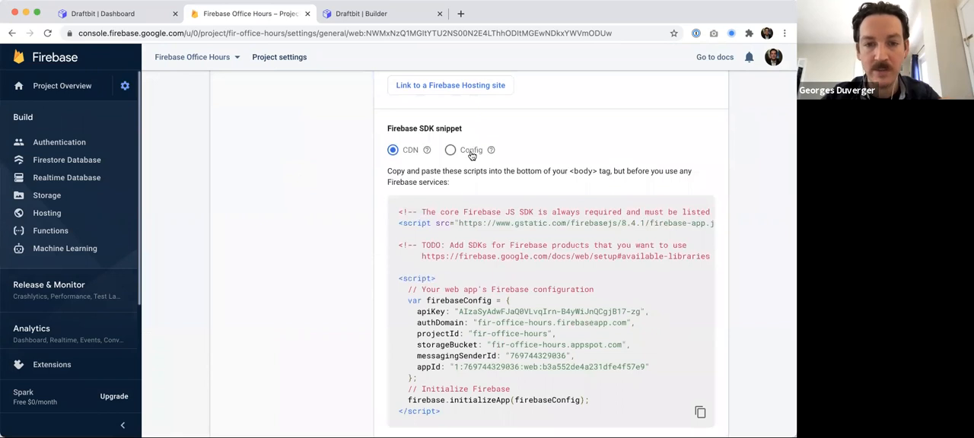
left_click(472, 151)
scroll(491, 233, "down", 1)
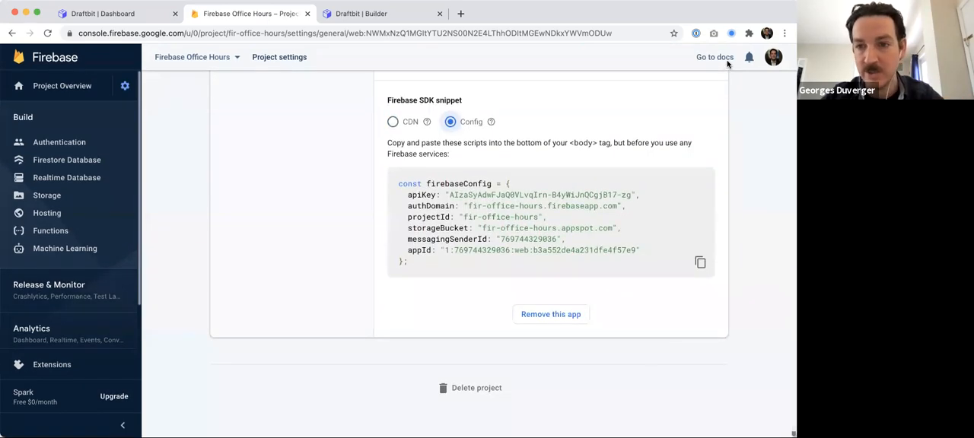
left_click(701, 264)
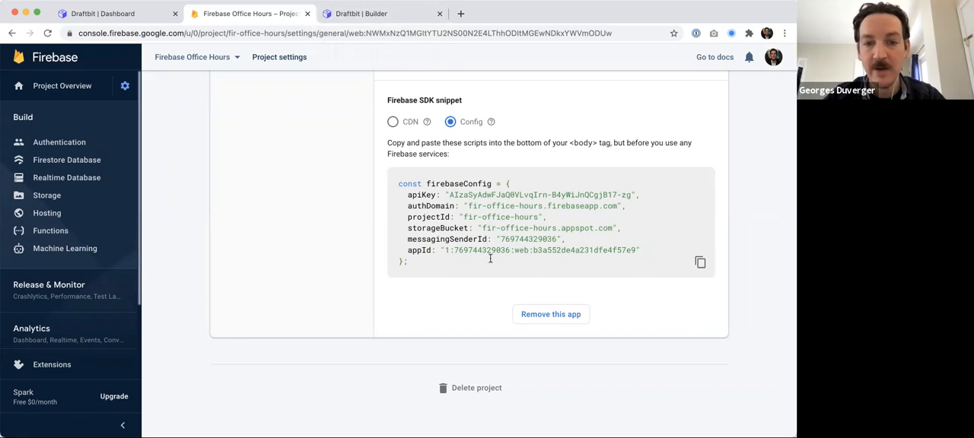
- Replace the Config Snippet in the Add Firebase dialog with the copied config containing the API key
left_click(369, 16)
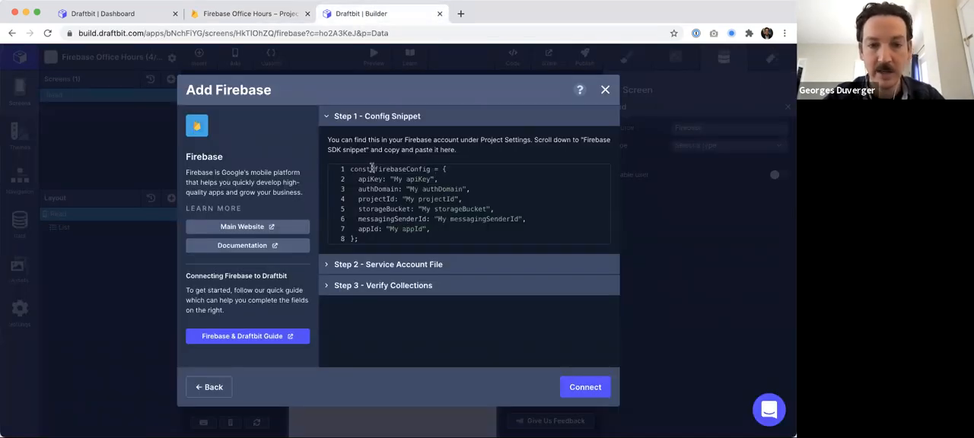
key("super+a")
key("super+v")
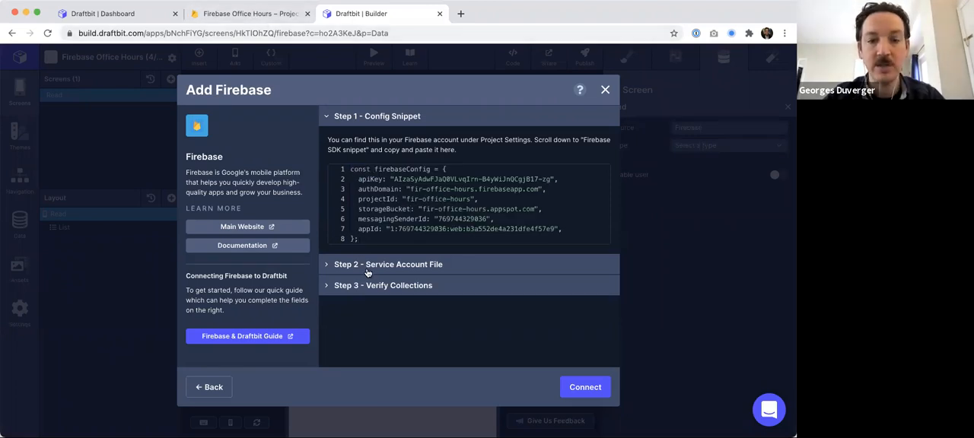
- Generate and download a new private key for the Firebase Admin SDK service account
left_click(283, 13)
scroll(385, 139, "up", 5)
scroll(384, 133, "up", 5)
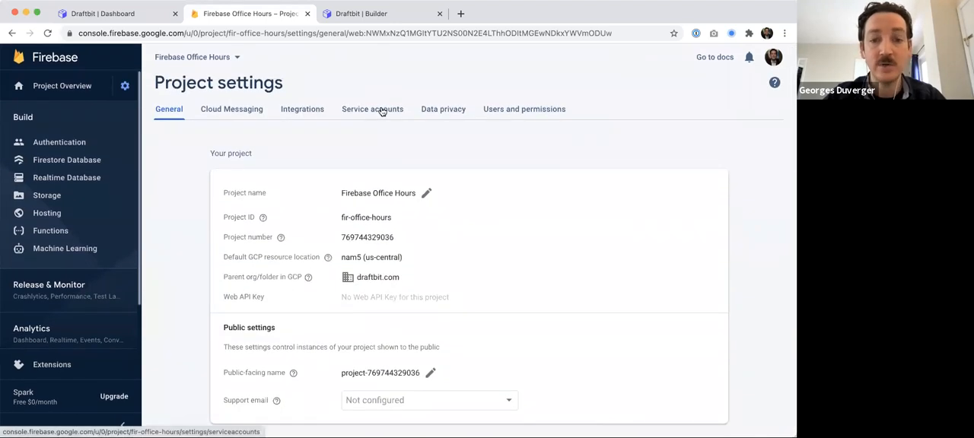
left_click(382, 111)
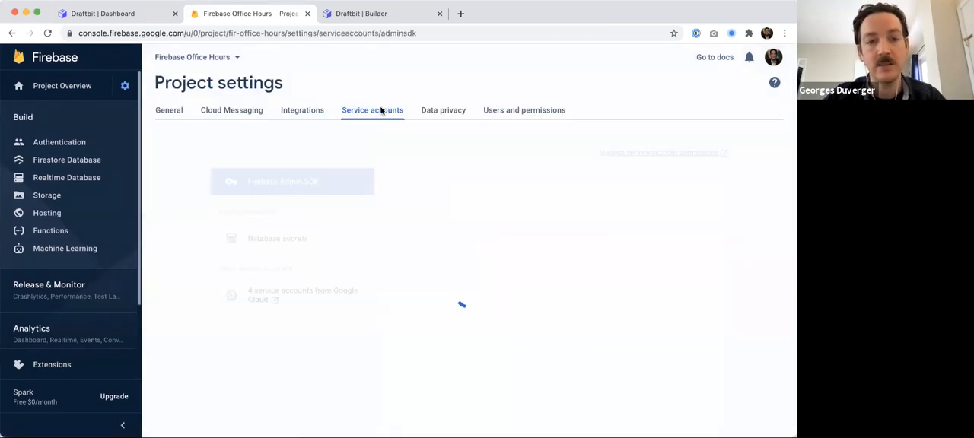
left_click(438, 266)
scroll(436, 320, "down", 3)
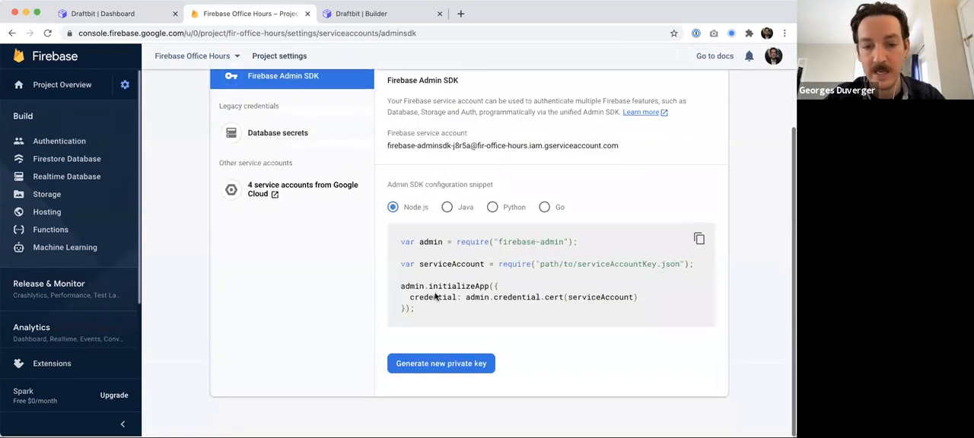
left_click(442, 366)
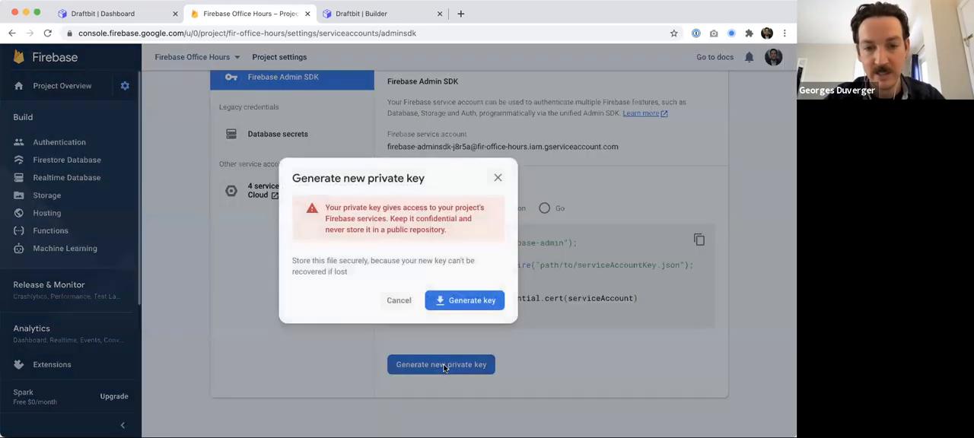
left_click(461, 301)
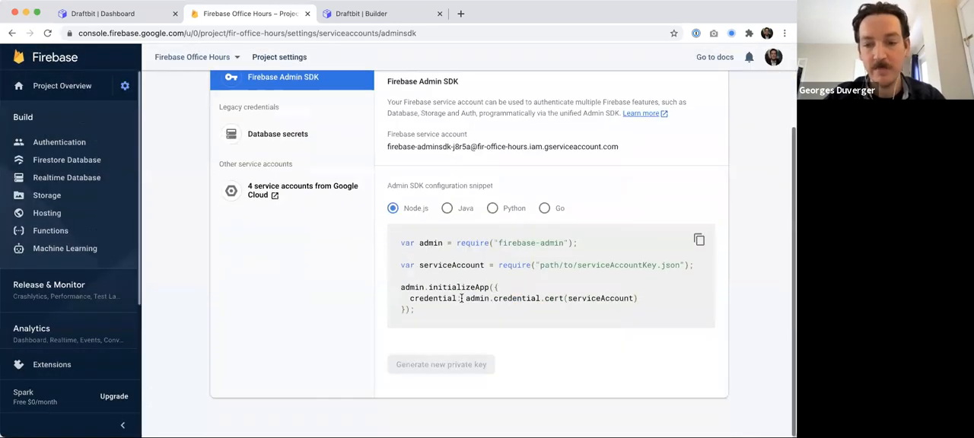
- Upload the downloaded service account key file in the Add Firebase dialog and close the connection dialogs
left_click(342, 14)
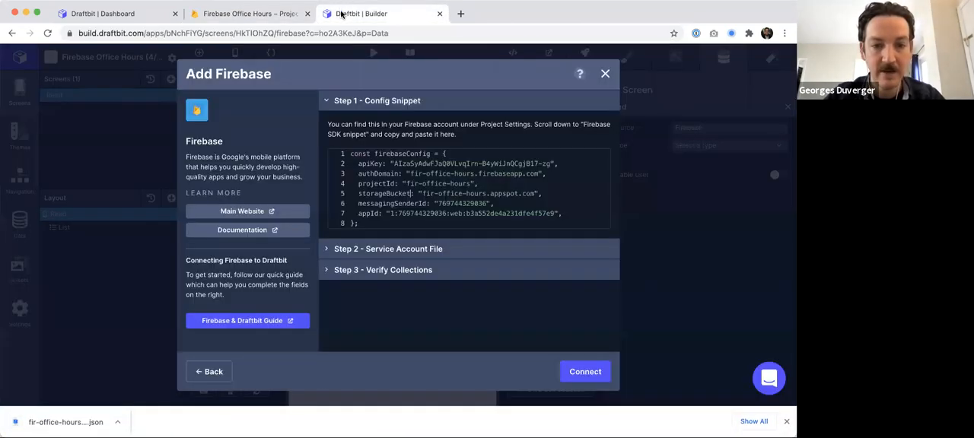
left_click(394, 250)
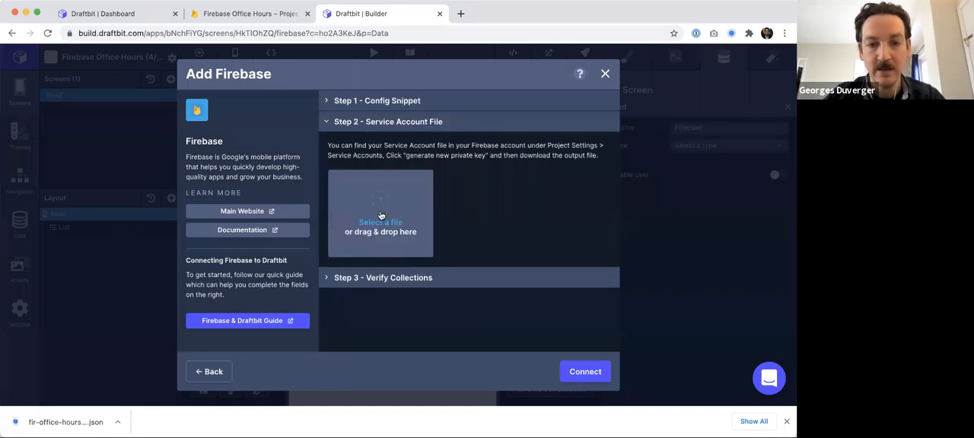
left_click(380, 222)
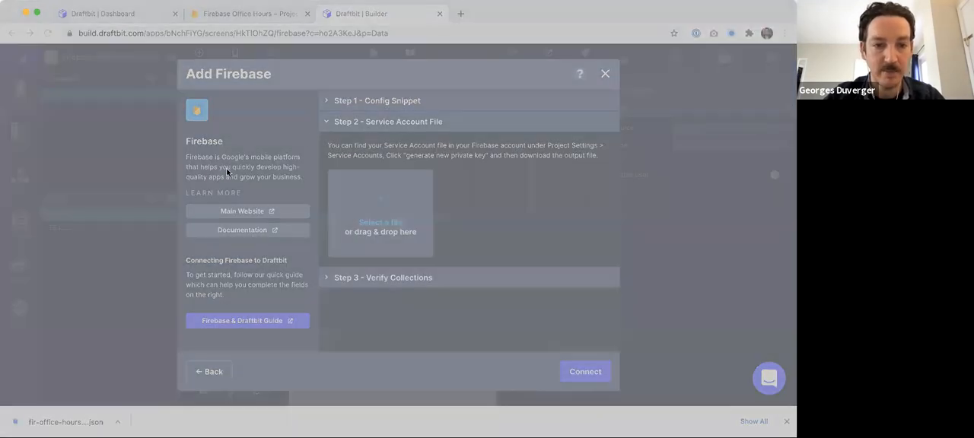
double_click(328, 140)
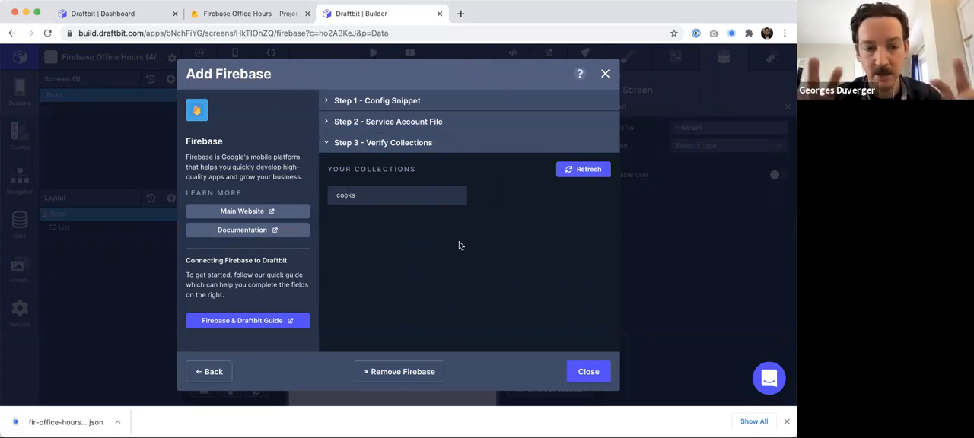
left_click(585, 372)
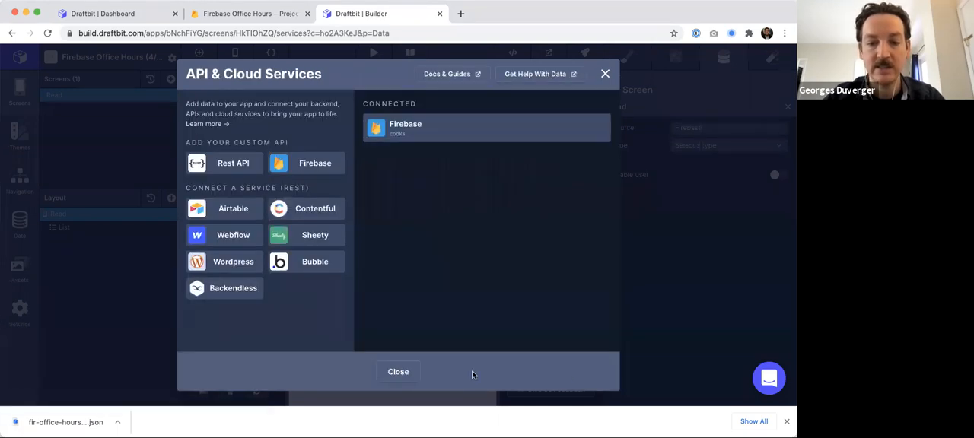
left_click(398, 372)
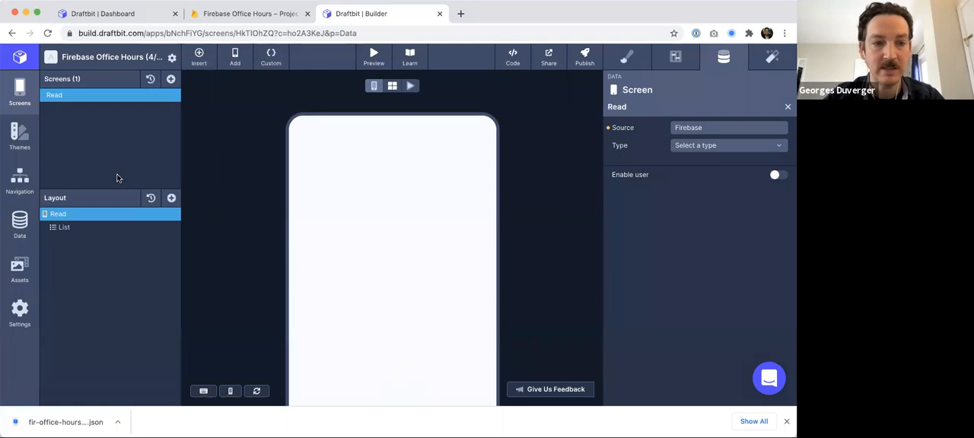
- Connect the Read screen's data to the Firebase source as a Collection, choosing the cooks collection
left_click(67, 227)
left_click(66, 216)
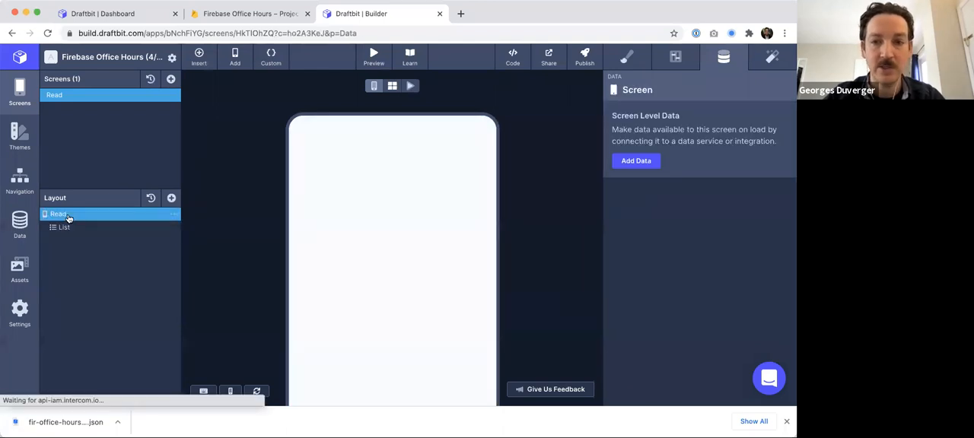
left_click(634, 162)
left_click(704, 128)
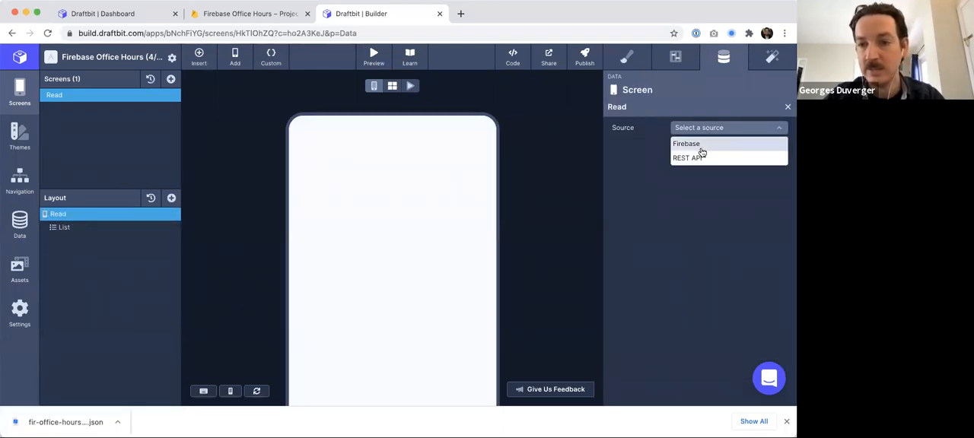
left_click(699, 143)
left_click(697, 147)
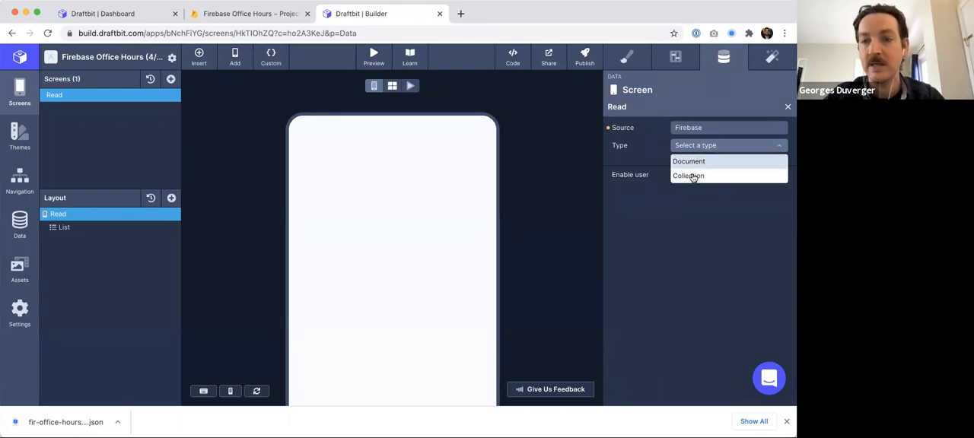
left_click(691, 178)
left_click(696, 168)
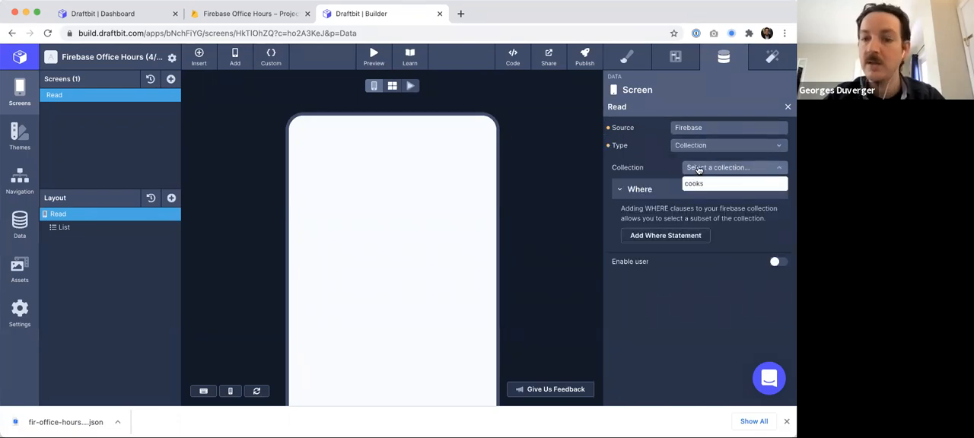
left_click(694, 185)
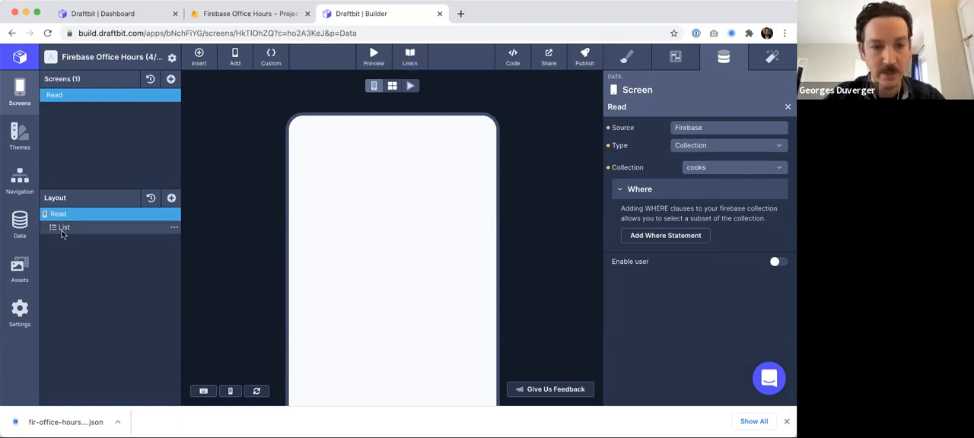
- Set the List's data to the cooks (firebase) collection
left_click(62, 228)
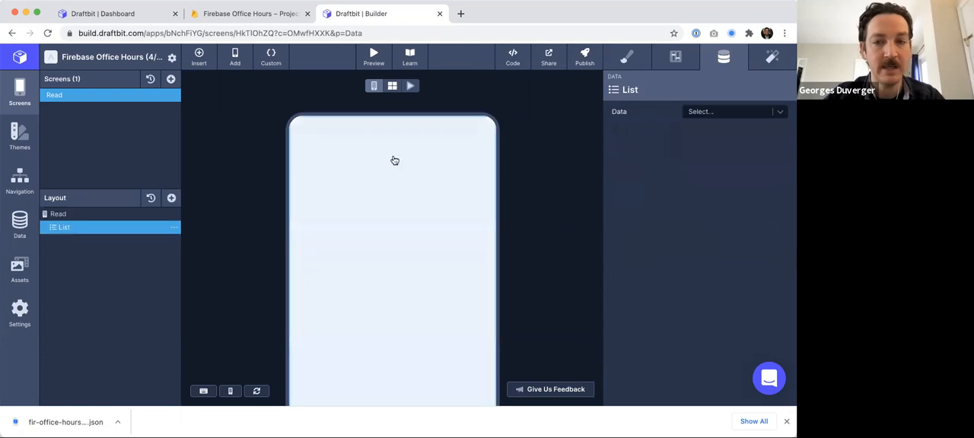
left_click(718, 115)
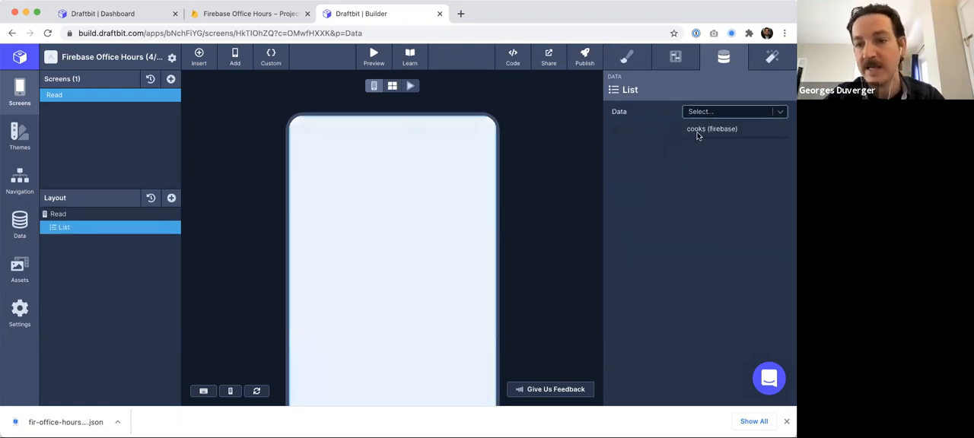
left_click(707, 129)
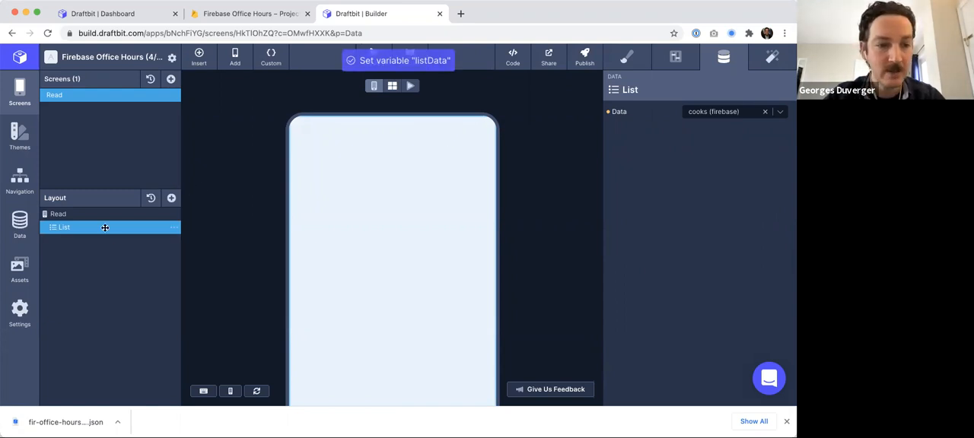
- Add a View inside the List and place three Text components inside that View
left_click(171, 199)
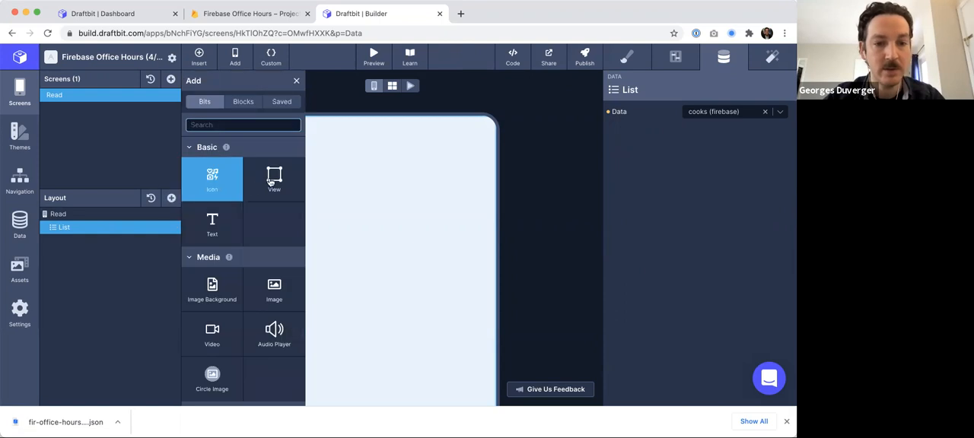
left_click_drag(56, 245, 76, 242)
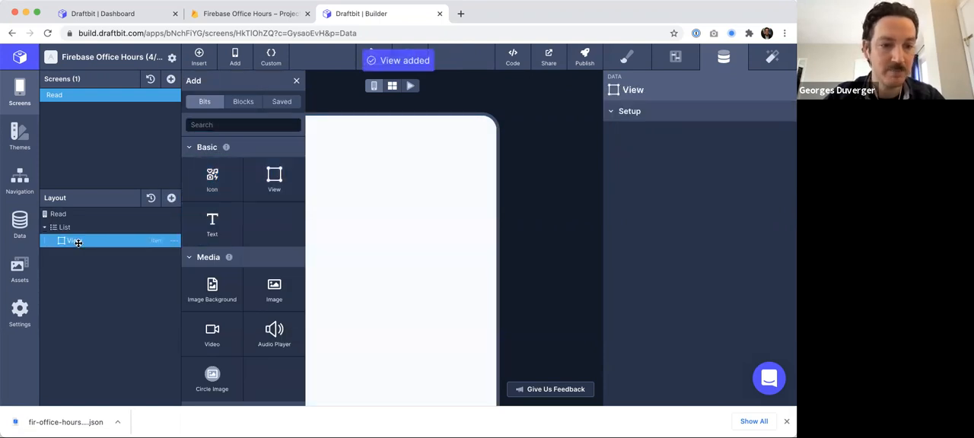
left_click(223, 124)
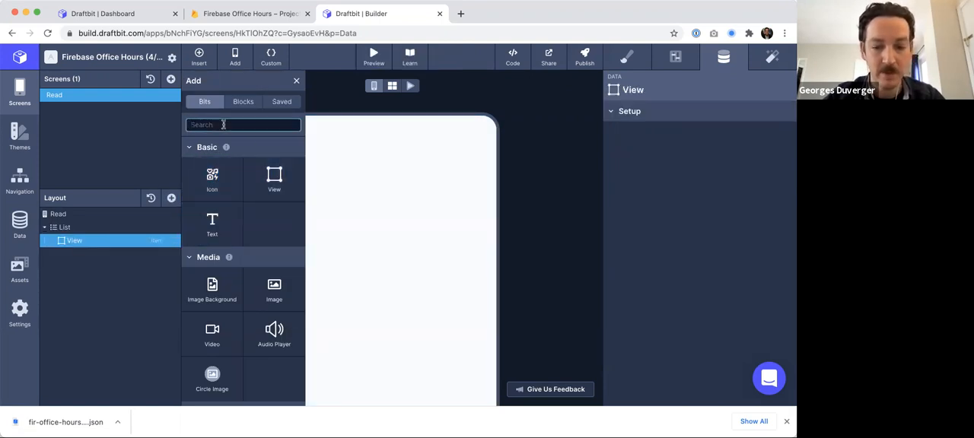
left_click(211, 227)
left_click(210, 229)
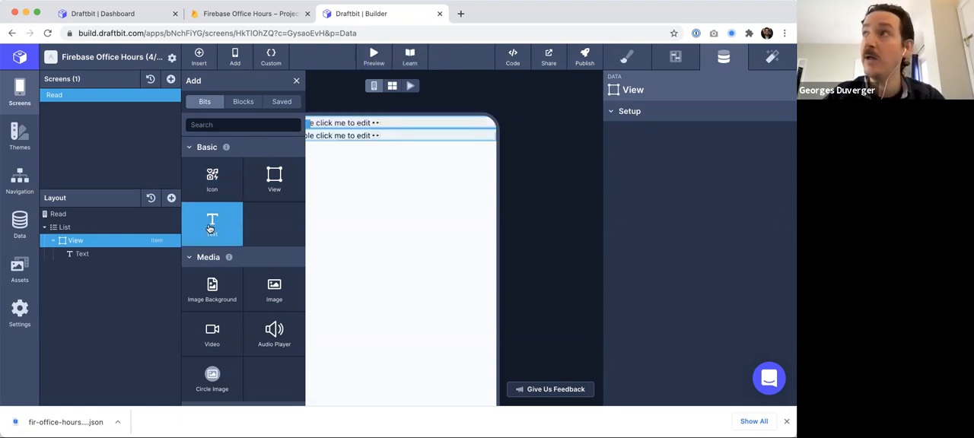
left_click(210, 229)
left_click(210, 229)
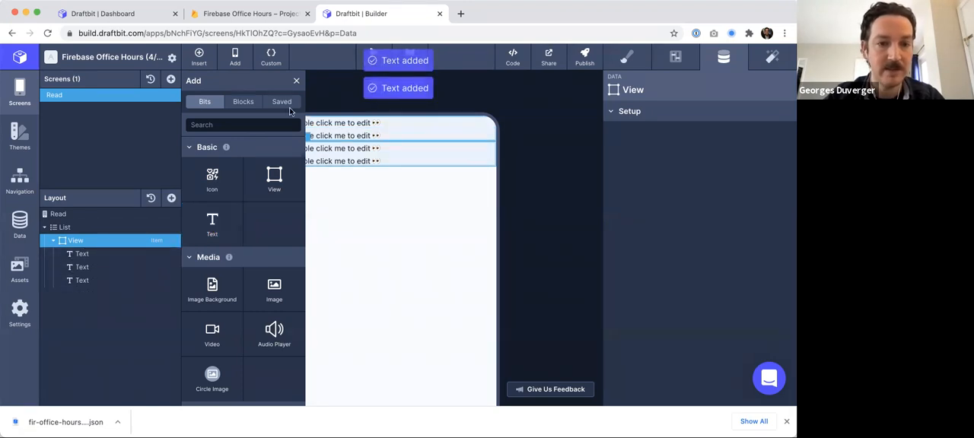
left_click(297, 82)
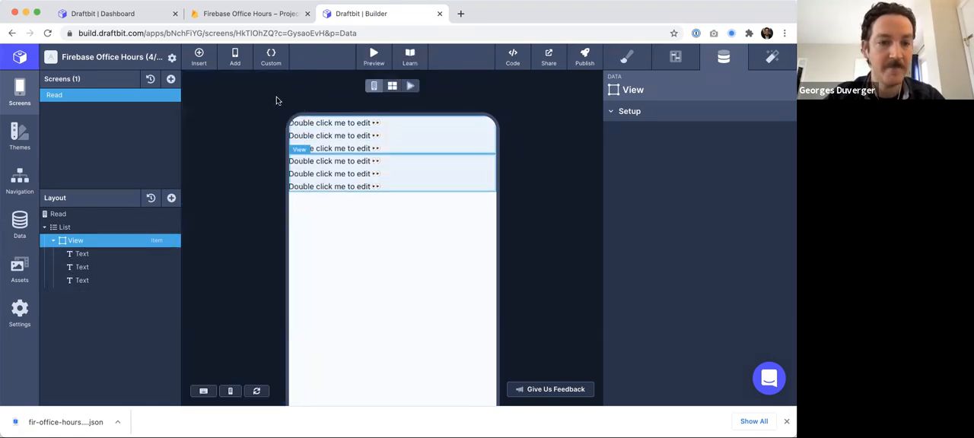
- Bind the first Text's input text to the list item's id variable as {{id}}
left_click(108, 254)
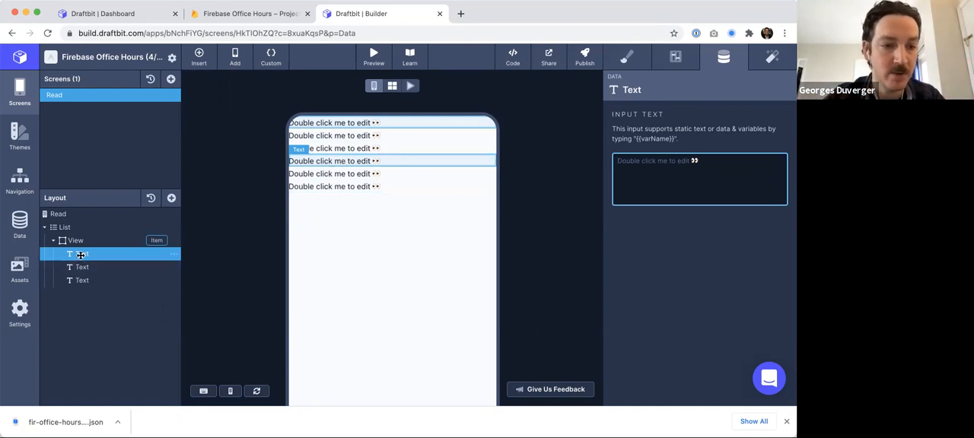
type("{{")
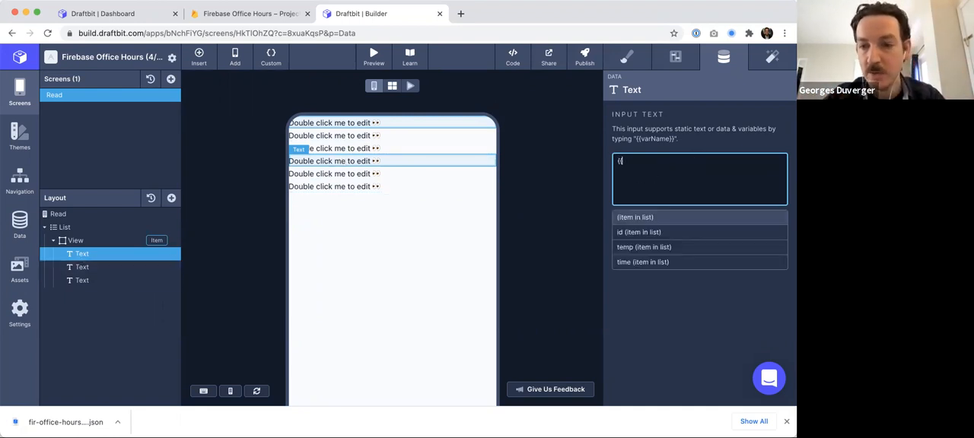
left_click(639, 230)
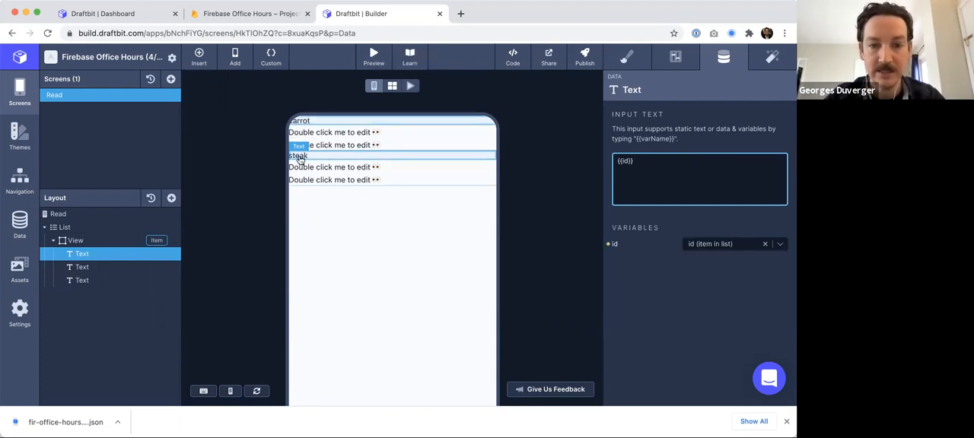
- Bind the second Text's input text to the list item's temp variable as {{temp}}
left_click(83, 268)
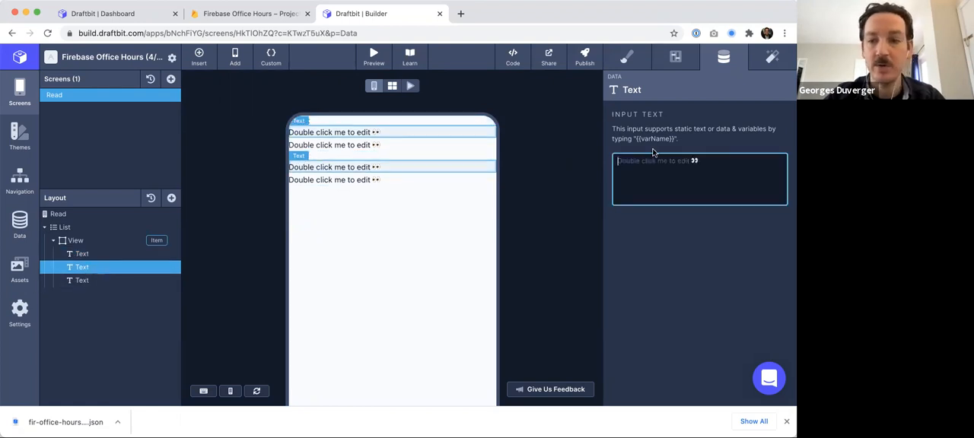
type("{{")
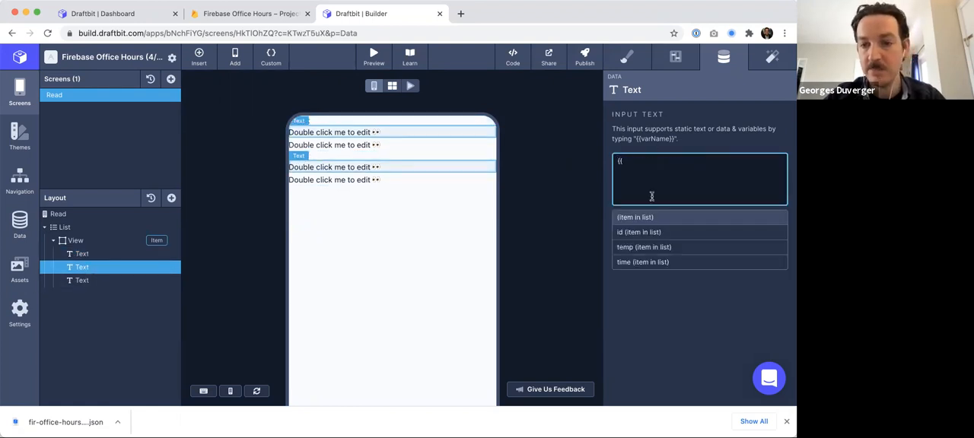
left_click(638, 248)
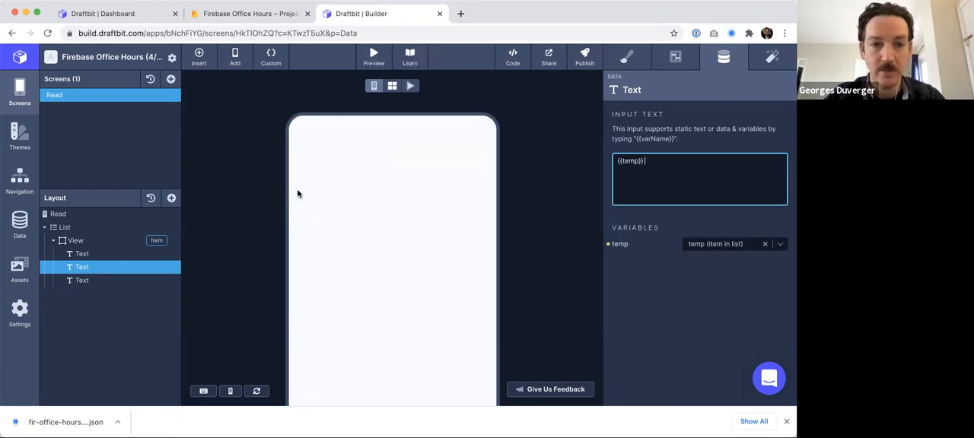
- Bind the third Text's input text to the list item's time variable as {{time}}
left_click(98, 281)
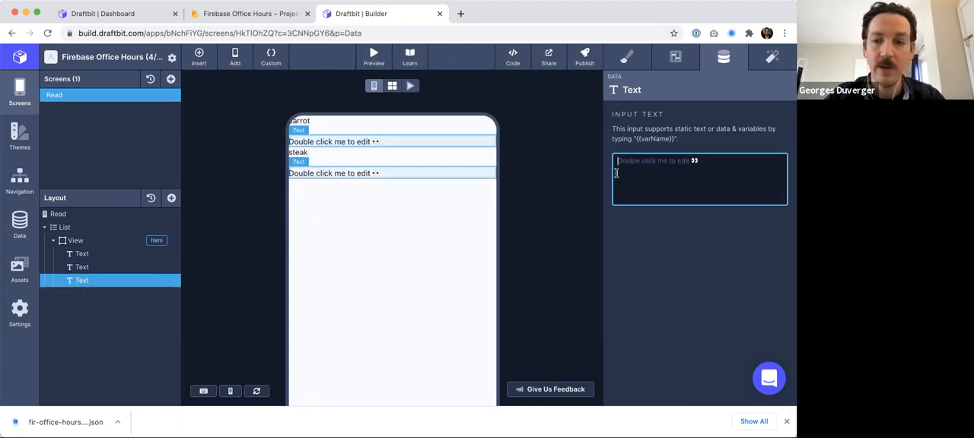
type("{{")
left_click(643, 263)
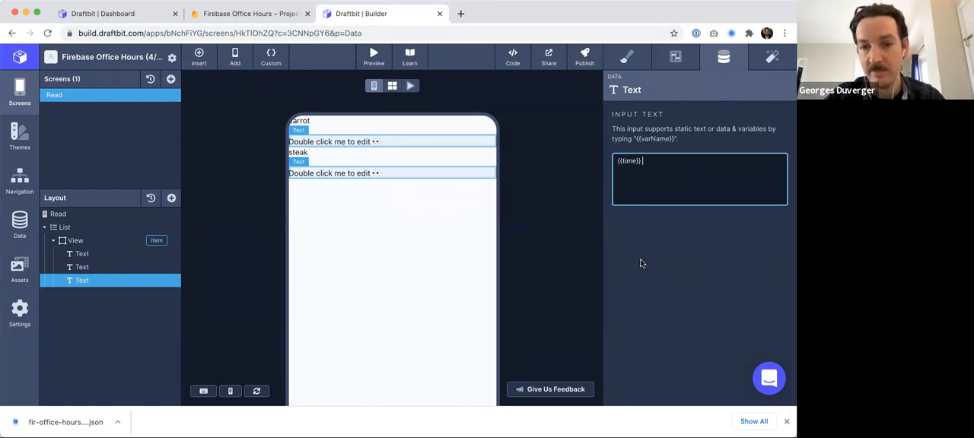
- Set the View's top and left margins to 10 pt
left_click(76, 240)
left_click(626, 60)
scroll(663, 199, "down", 5)
left_click(699, 177)
type("10")
key("Return")
left_click(627, 214)
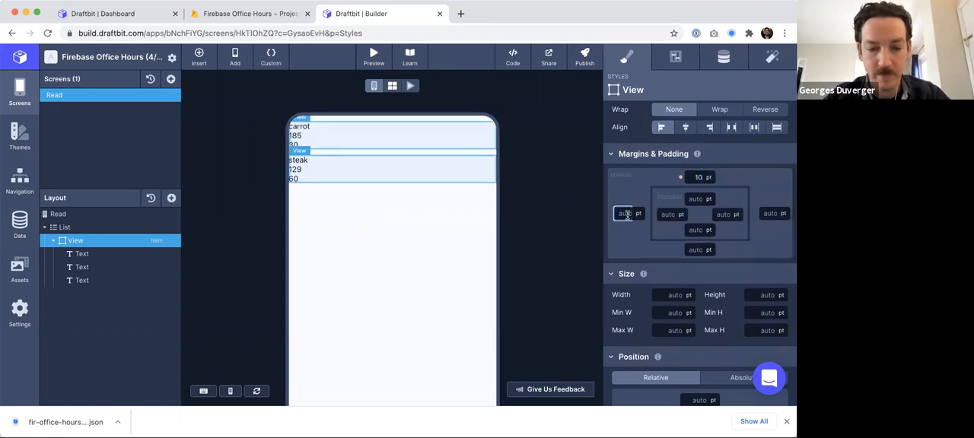
type("10")
key("Return")
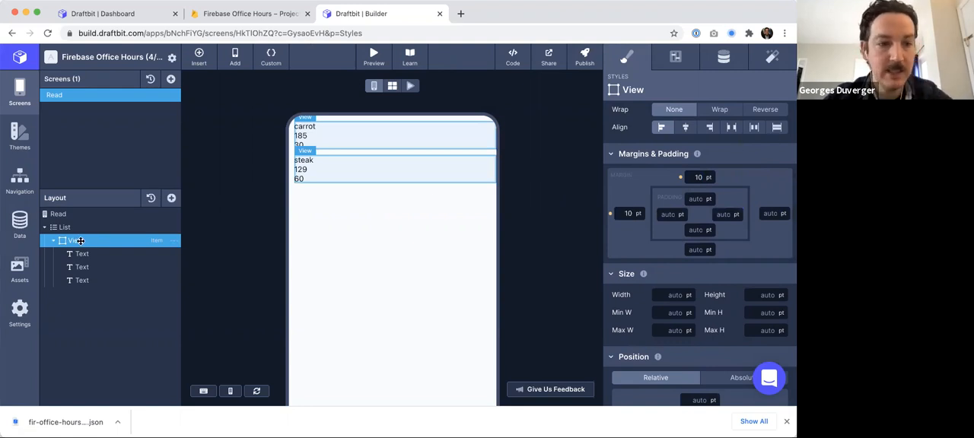
left_click(695, 249)
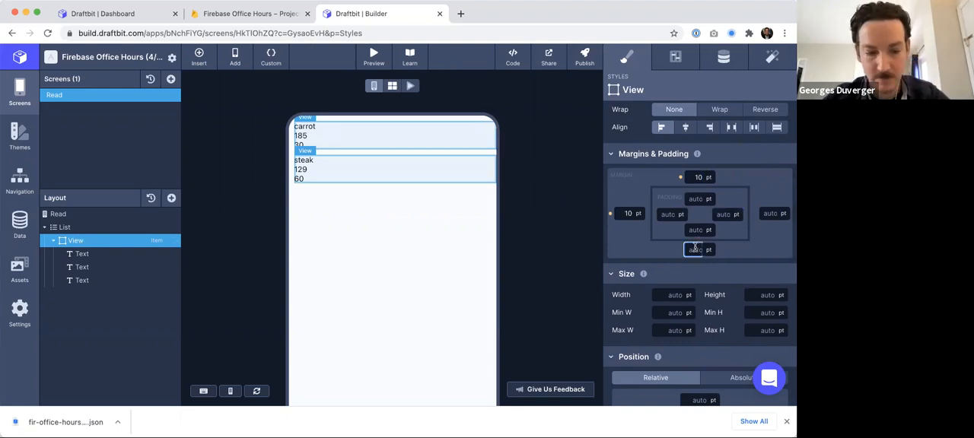
left_click(61, 214)
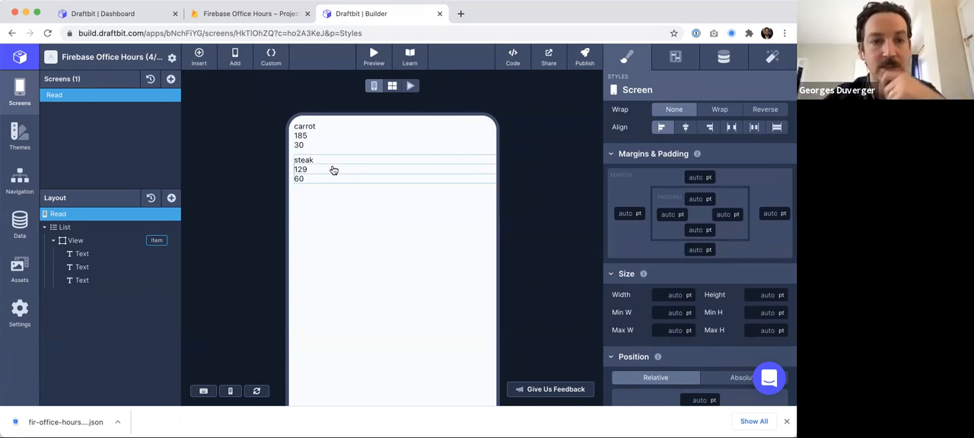
- In the Firebase console, add a document with ID egg to the cooks collection and a temp field of 180
left_click(257, 17)
left_click(55, 160)
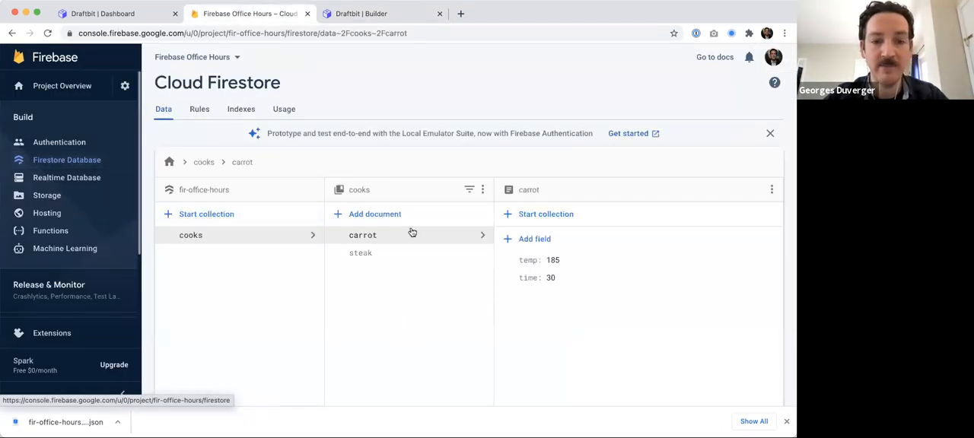
left_click(364, 216)
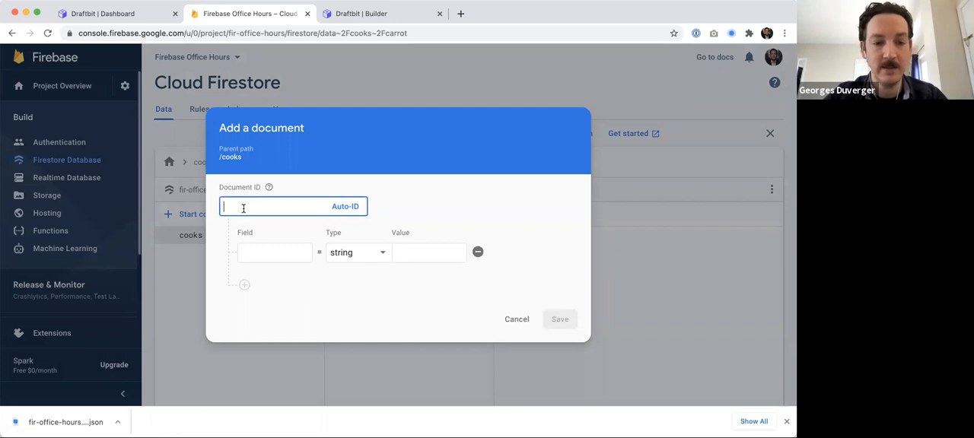
type("egg")
left_click(256, 253)
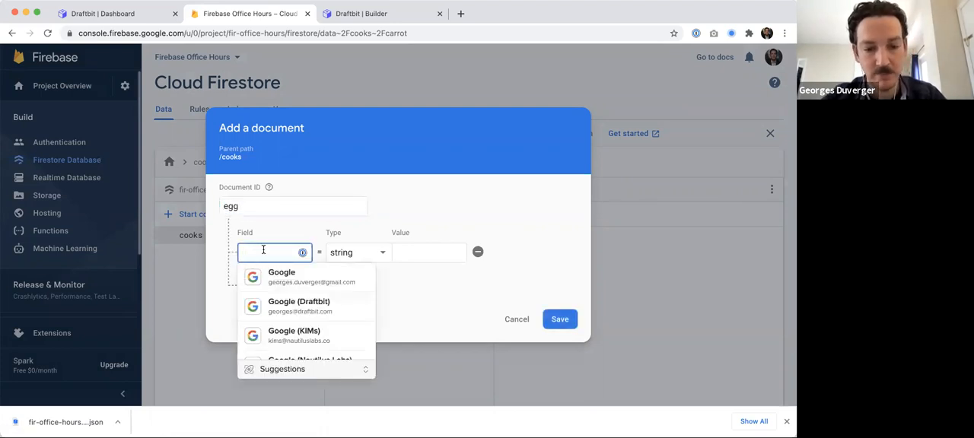
type("temp")
left_click(416, 257)
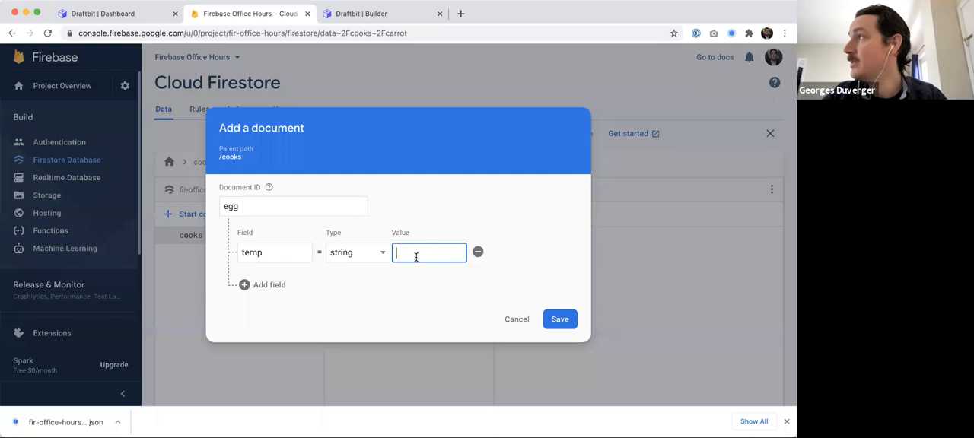
type("0")
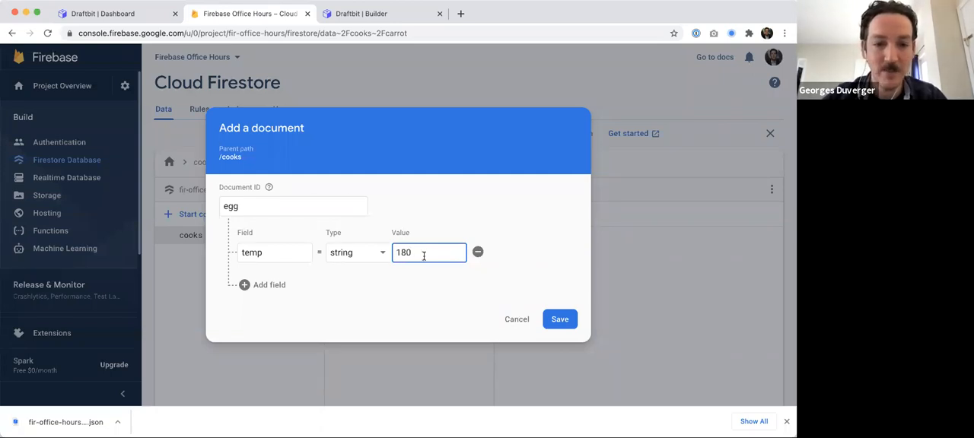
- Add a time field with value 10 to the egg document
left_click(265, 284)
left_click(259, 272)
type("time")
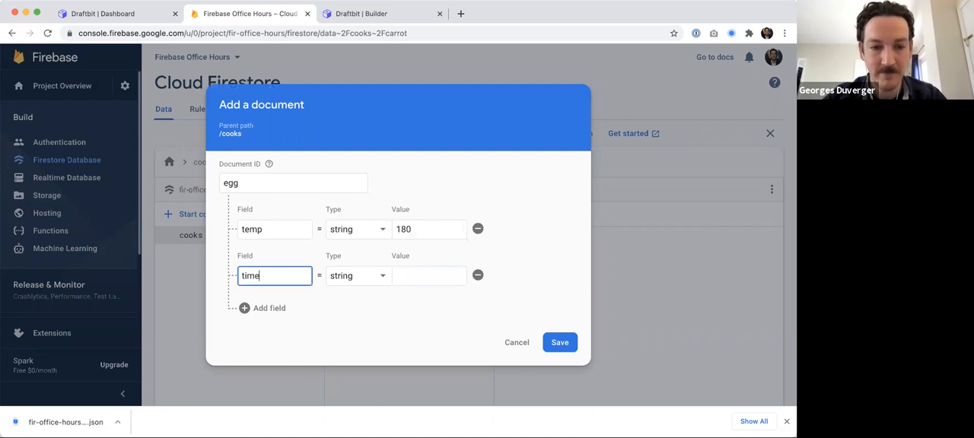
left_click(429, 273)
type("10")
- Change the type of both the temp and time fields in the new document to number
left_click(361, 229)
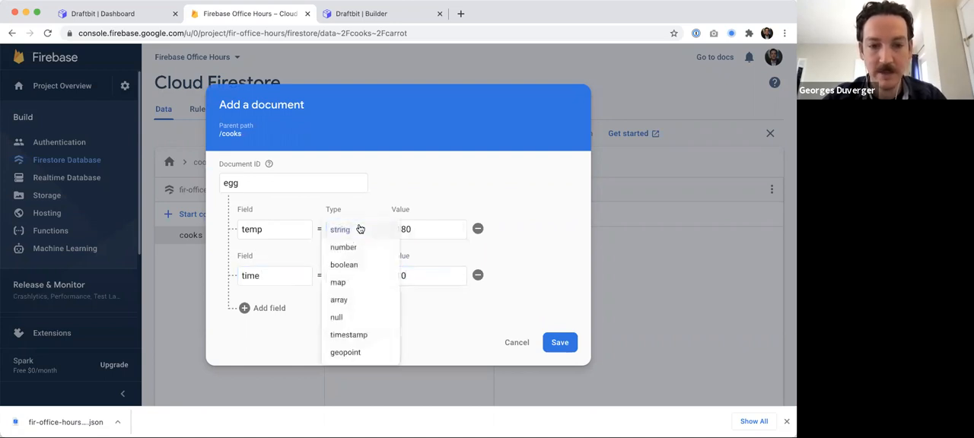
left_click(357, 246)
left_click(358, 276)
left_click(342, 161)
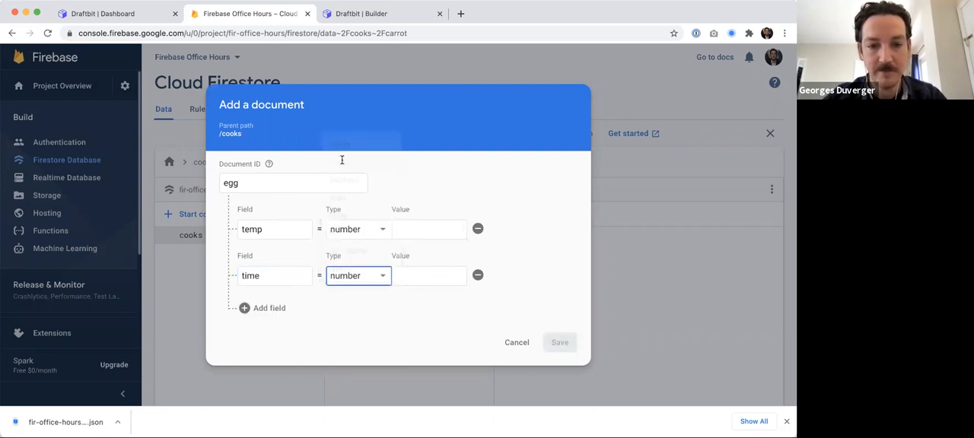
- Enter 10 for time and 180 for temp, then save the egg document
left_click(404, 279)
type("10")
left_click(412, 229)
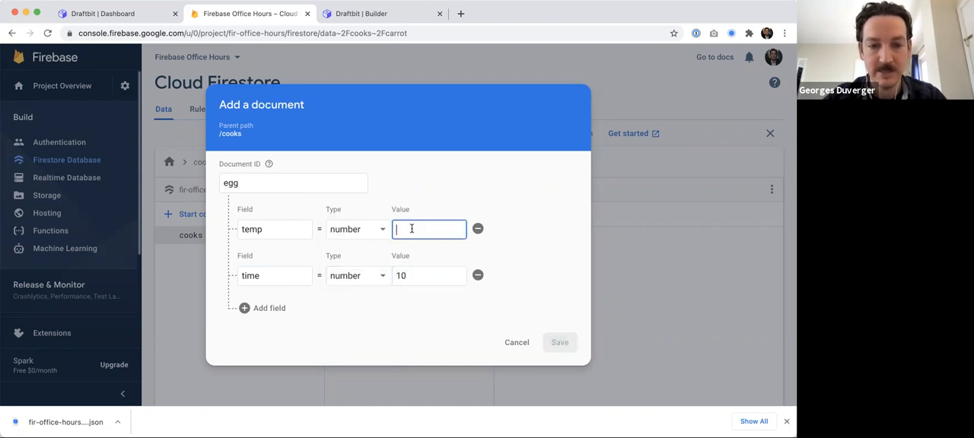
type("18")
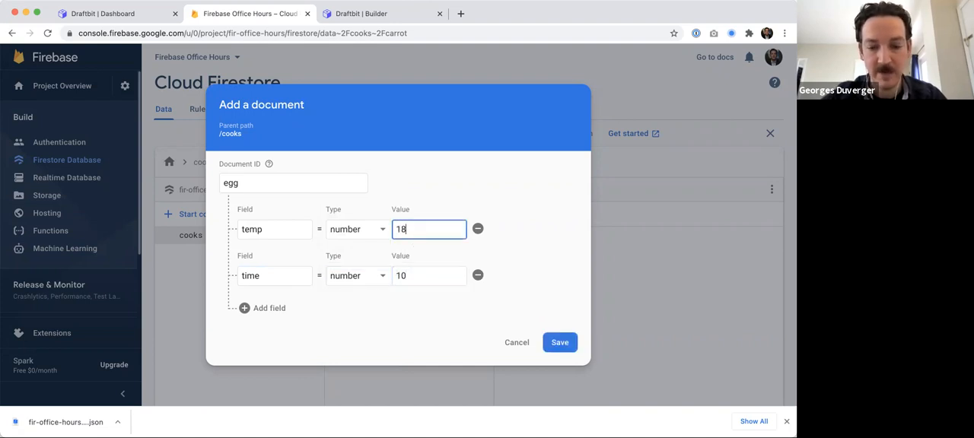
type("0")
left_click(564, 343)
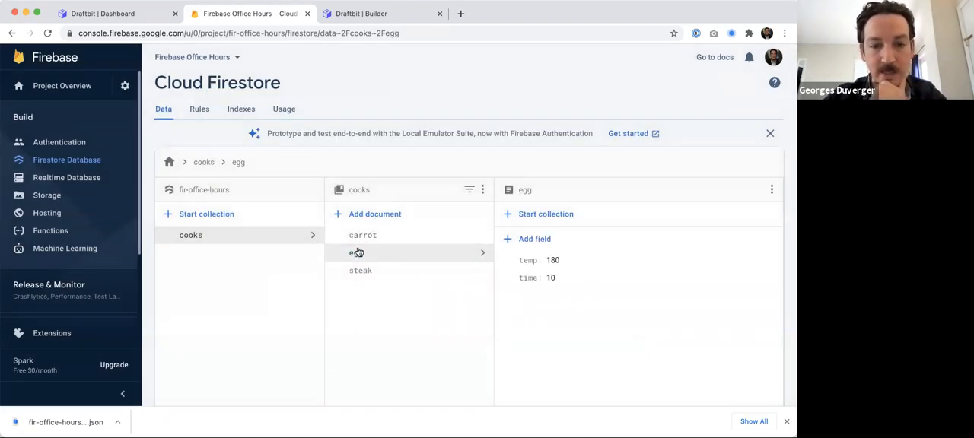
- Switch between the Draftbit builder and the Firestore console to compare the listed cooks documents
left_click(328, 15)
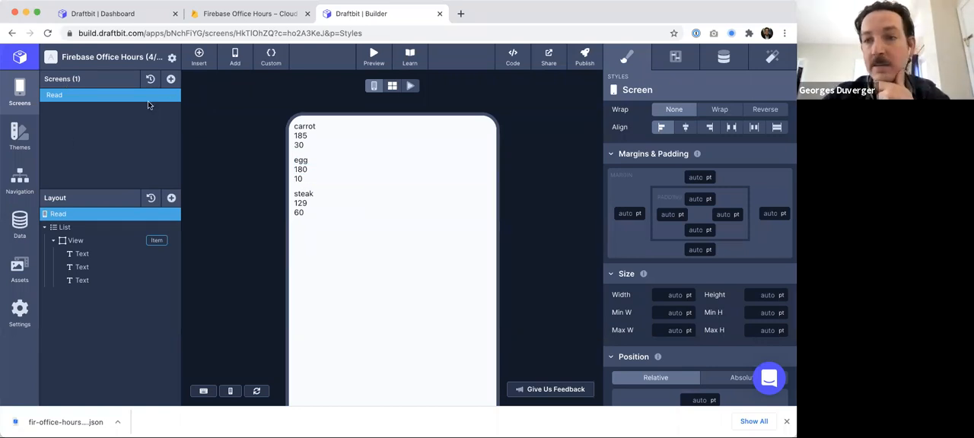
left_click(266, 15)
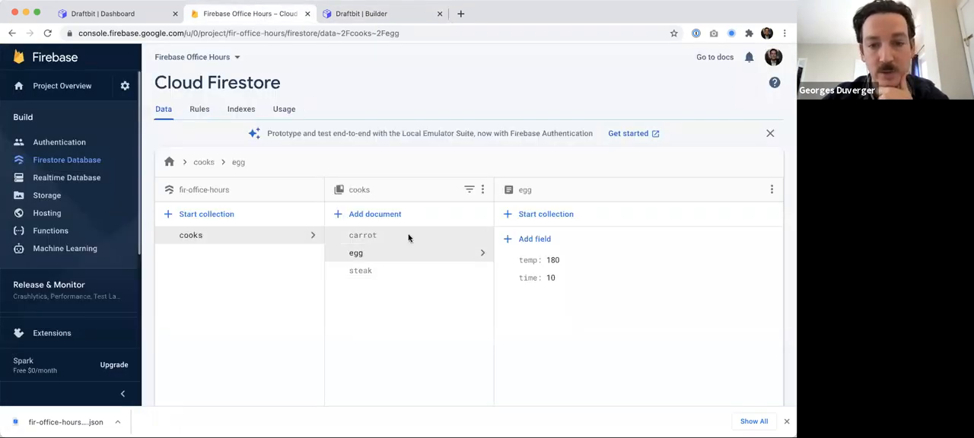
left_click(373, 13)
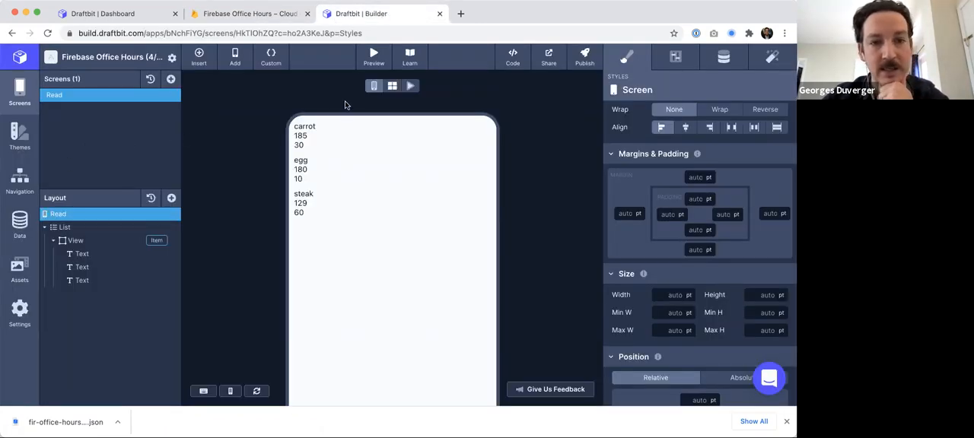
- Add a blank screen to the app and rename it Write
left_click(170, 79)
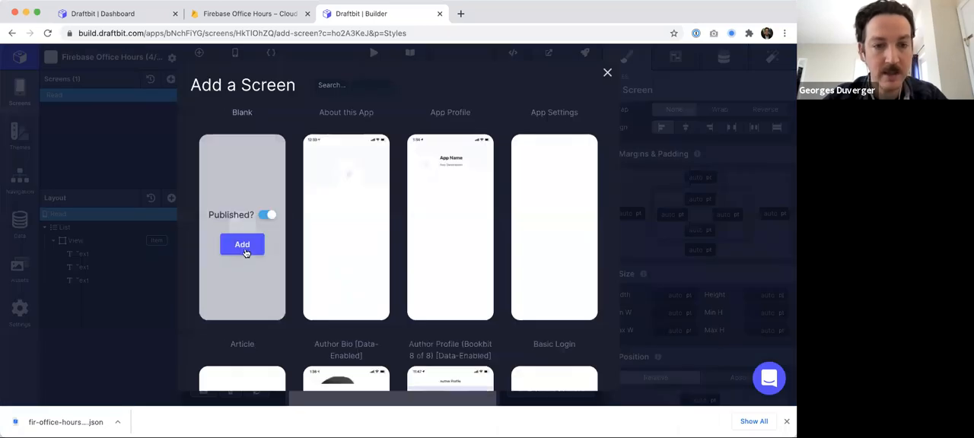
left_click(243, 251)
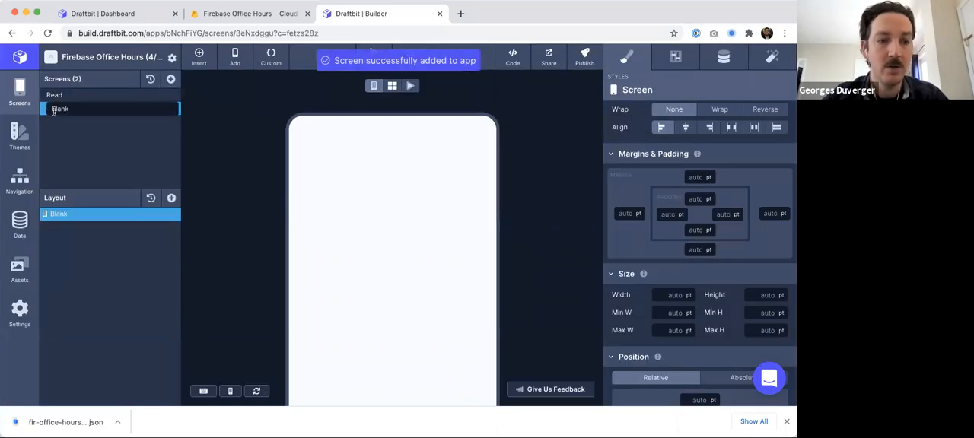
double_click(53, 111)
type("Write")
key("Return")
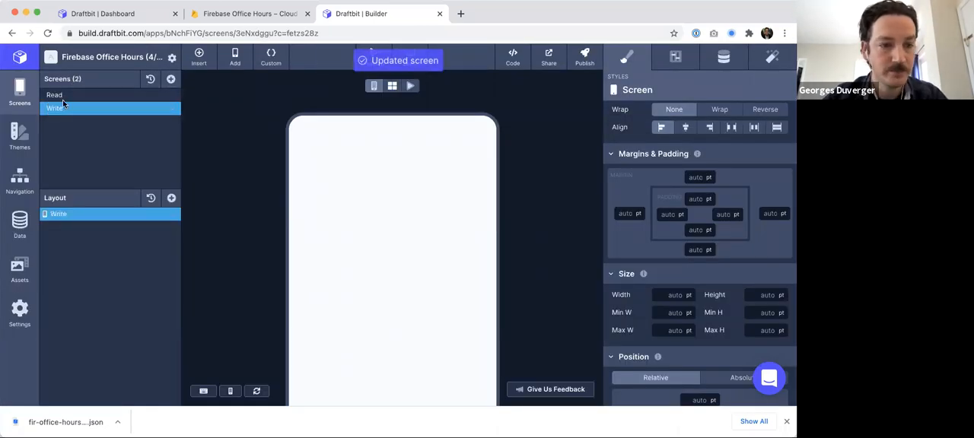
- Add a View component to the Write screen
left_click(172, 199)
left_click_drag(274, 181, 77, 228)
left_click(77, 229)
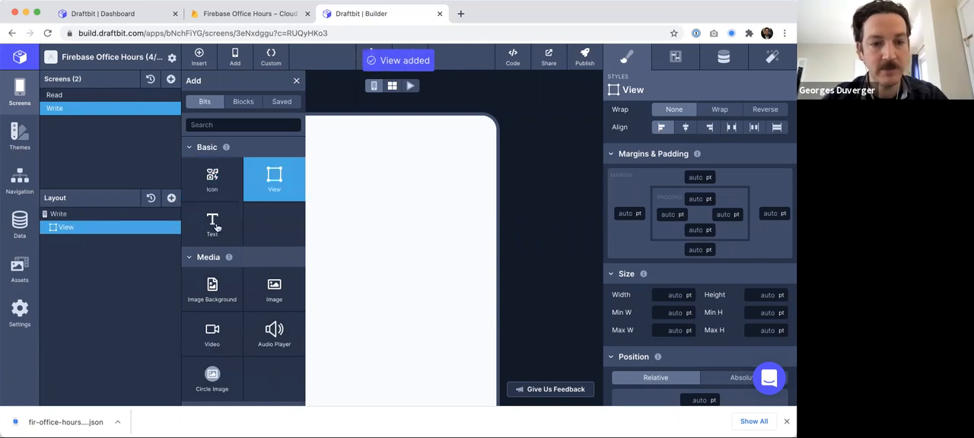
- Add a Text, a TextInput and another Text inside the View
left_click(218, 125)
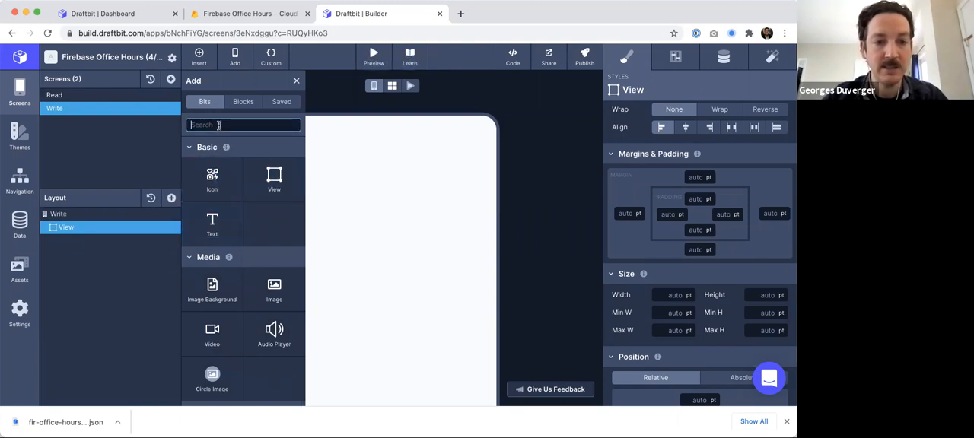
left_click(215, 222)
left_click(223, 125)
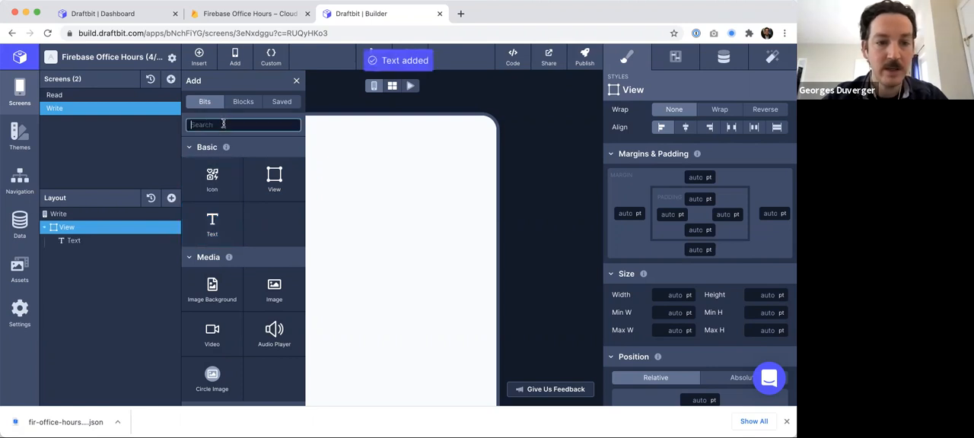
type("inp")
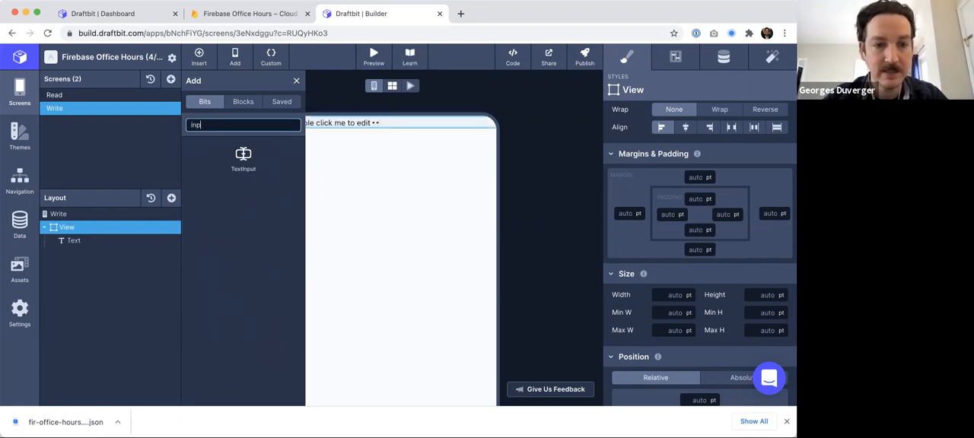
left_click(244, 160)
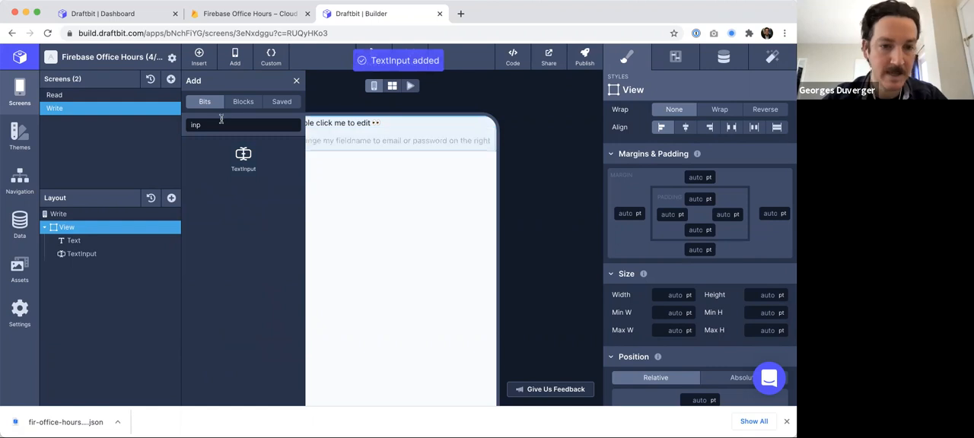
double_click(217, 128)
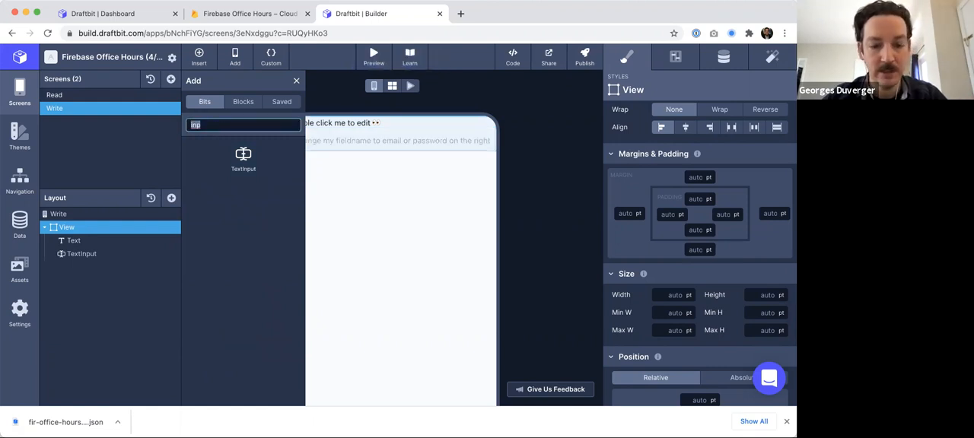
type("te")
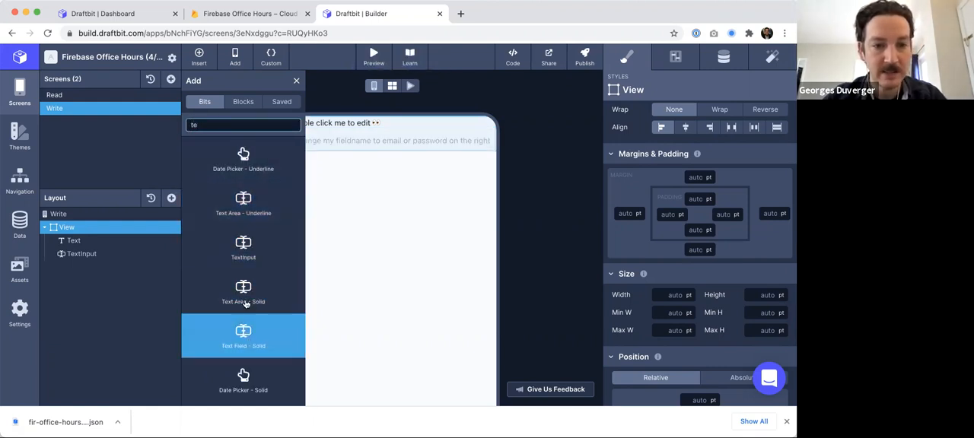
type("xt")
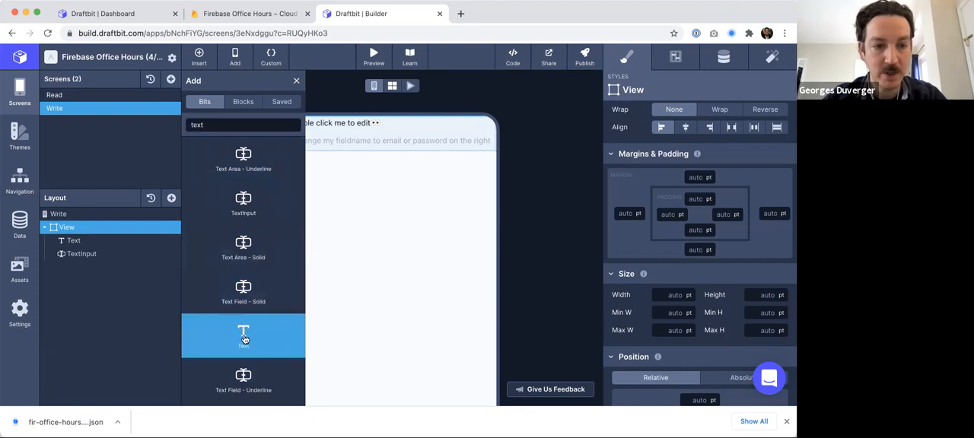
left_click(243, 339)
- Add a TextInput, a Text and another TextInput below them inside the View
double_click(220, 125)
type("Inp")
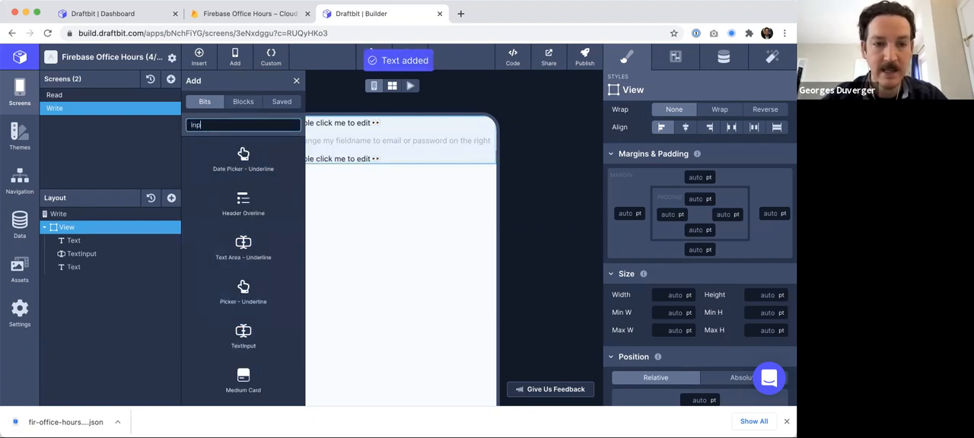
type("ut")
left_click(234, 152)
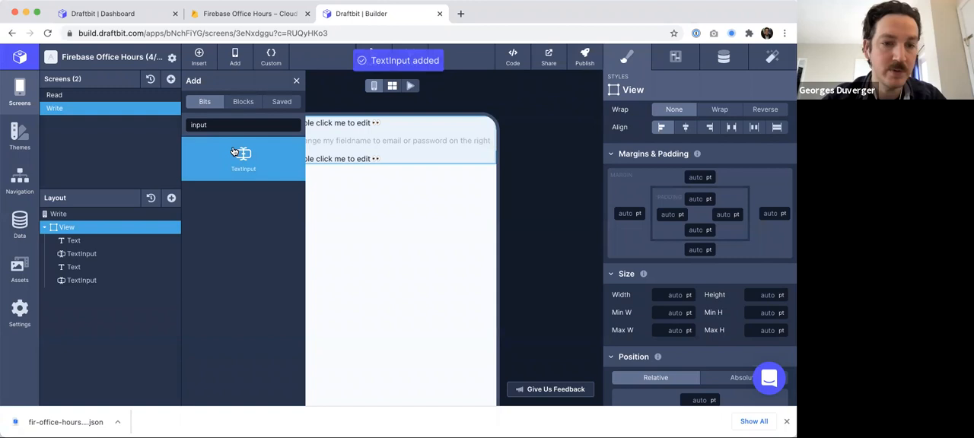
double_click(220, 126)
type("text")
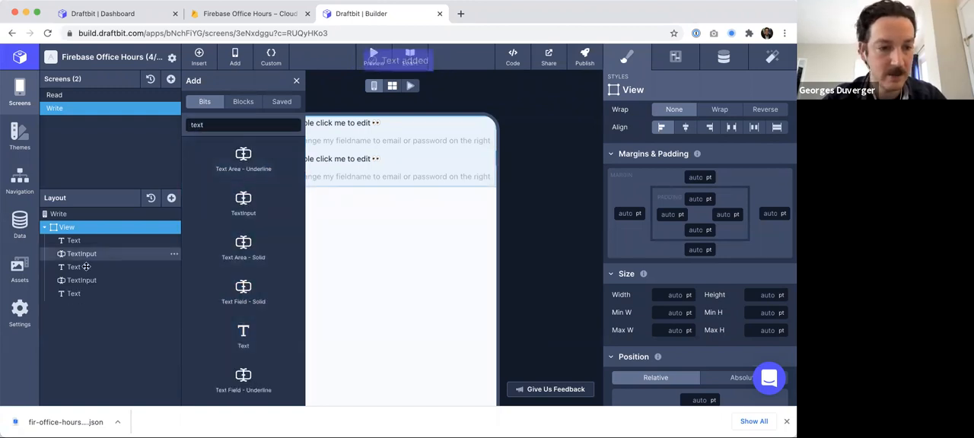
left_click(210, 125)
key("BackSpace")
key("BackSpace")
key("BackSpace")
key("BackSpace")
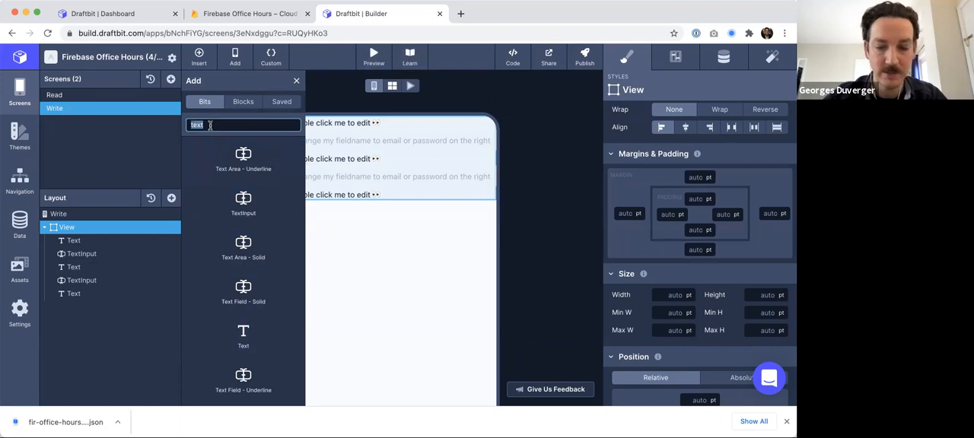
type("Inp")
left_click(266, 181)
- Close the component panel and set the View's top, left and right margins to 10 pt
left_click(70, 241)
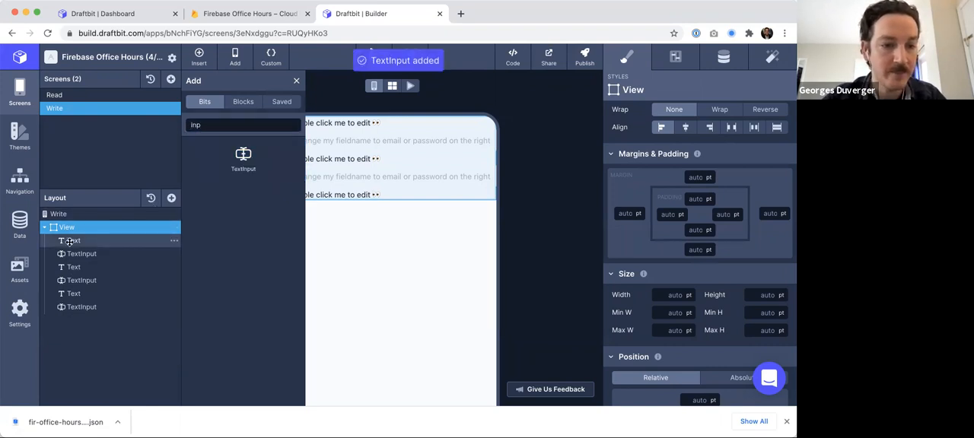
left_click(297, 80)
left_click(81, 222)
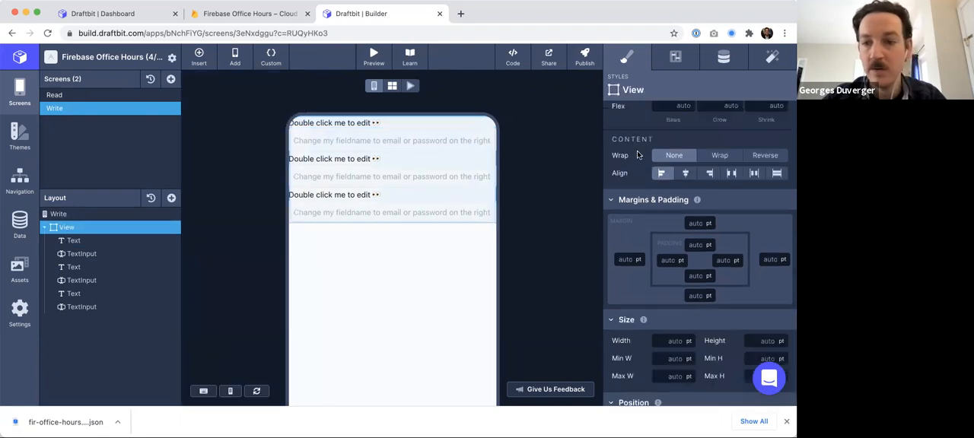
left_click(626, 261)
type("10")
left_click(769, 259)
type("10")
left_click(577, 228)
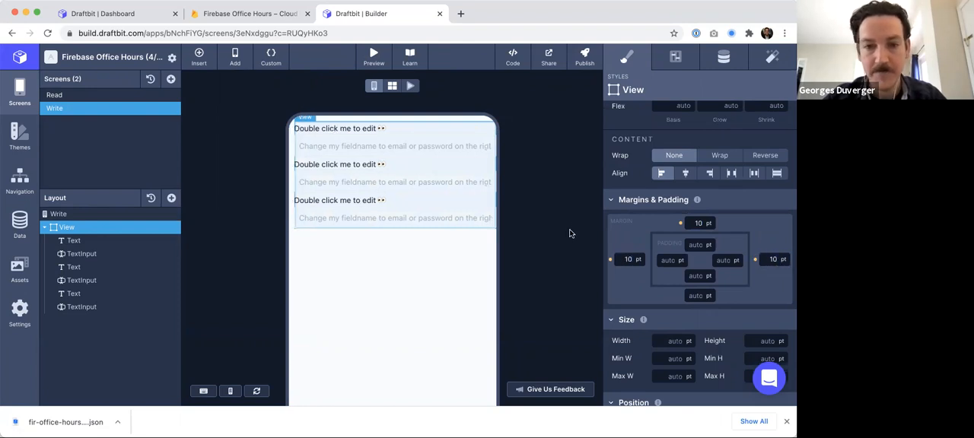
- Set the first Text's input text to Food
left_click(70, 241)
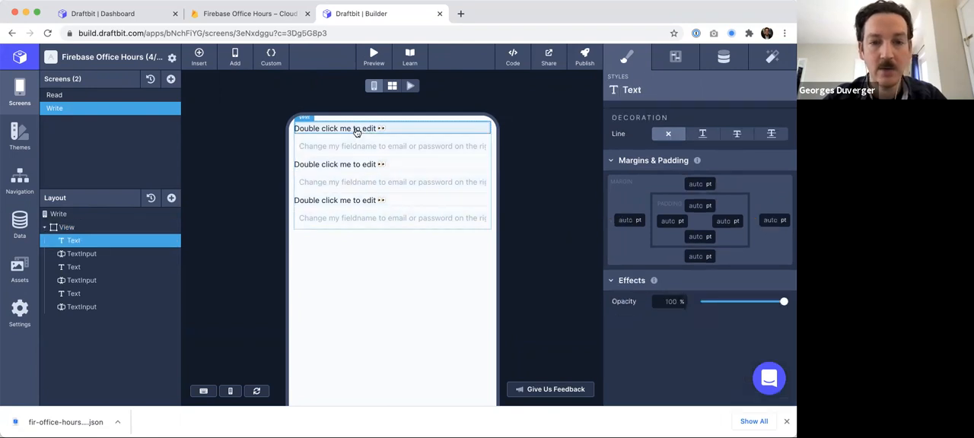
double_click(356, 131)
type("Food")
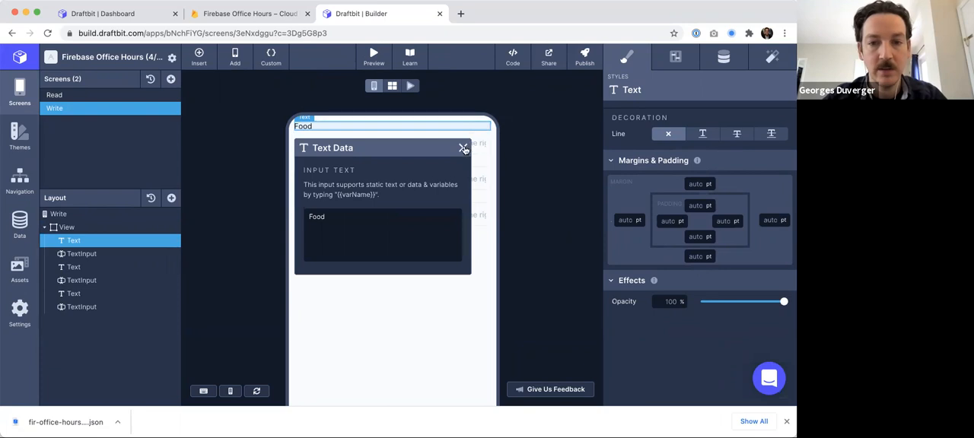
left_click(463, 148)
- Set the second Text's input text to Temp
double_click(332, 162)
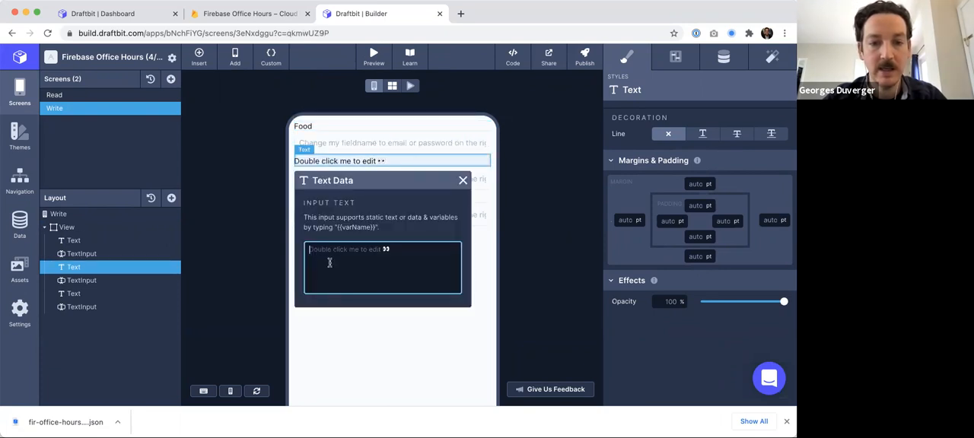
type("Temp")
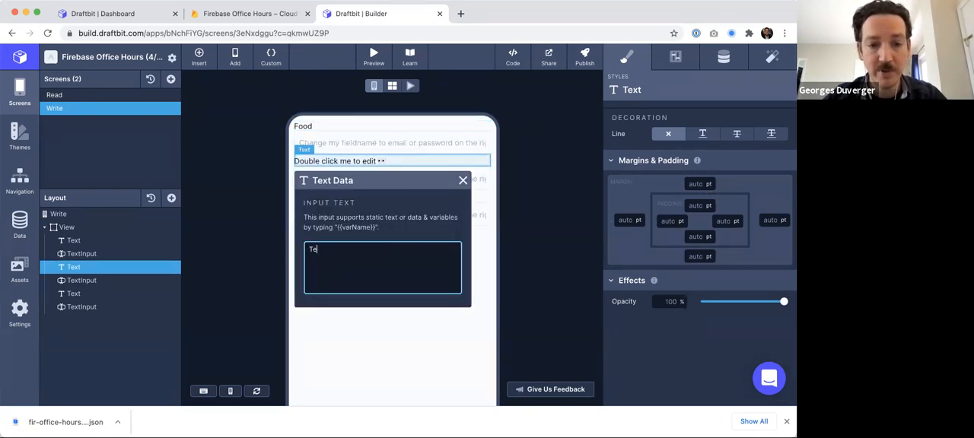
left_click(463, 181)
- Set the third Text's input text to Time
double_click(324, 196)
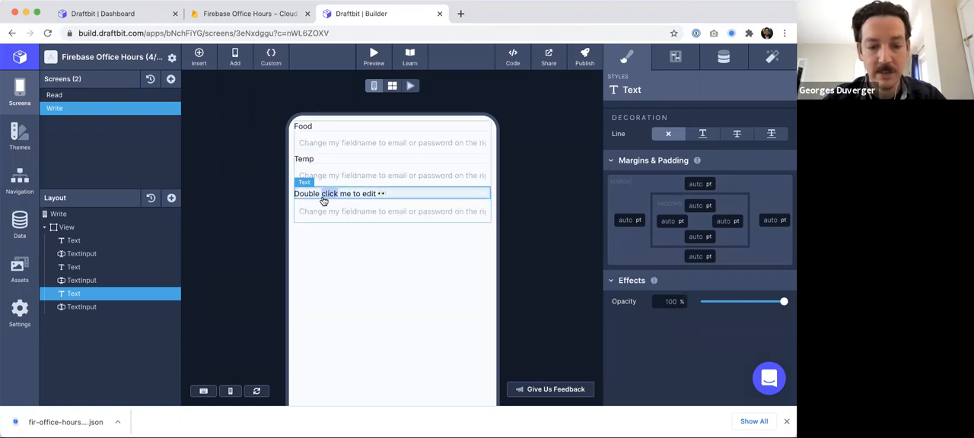
type("Time")
left_click(462, 214)
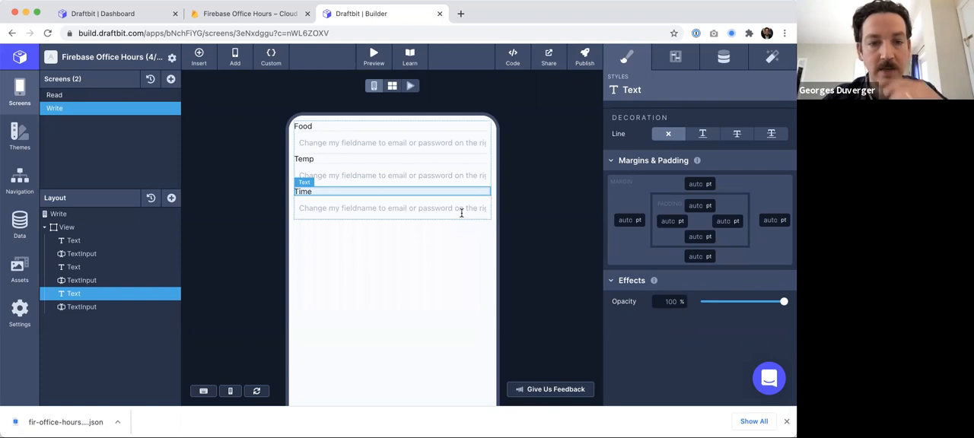
- Add a Button Solid inside the View below the last TextInput
left_click(71, 227)
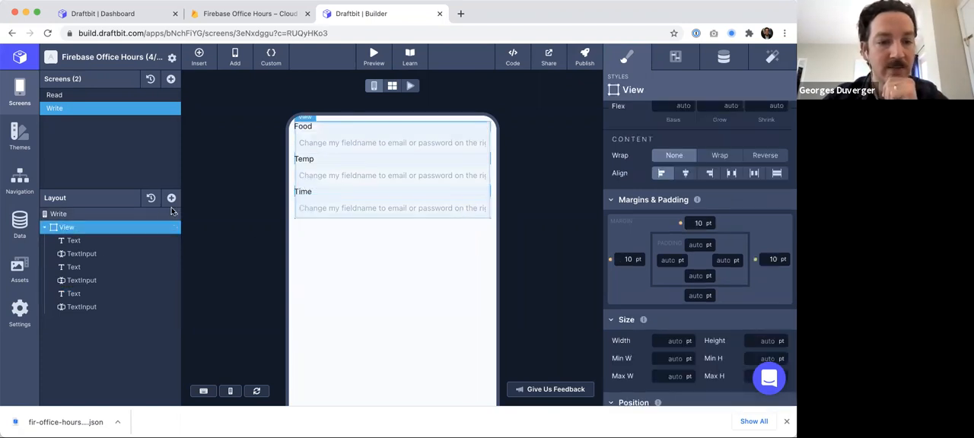
left_click(172, 198)
type("butt")
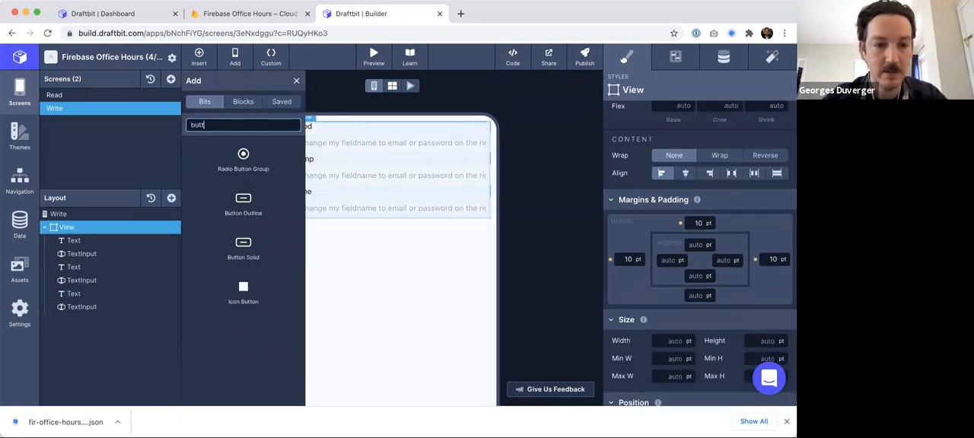
left_click_drag(55, 309, 54, 314)
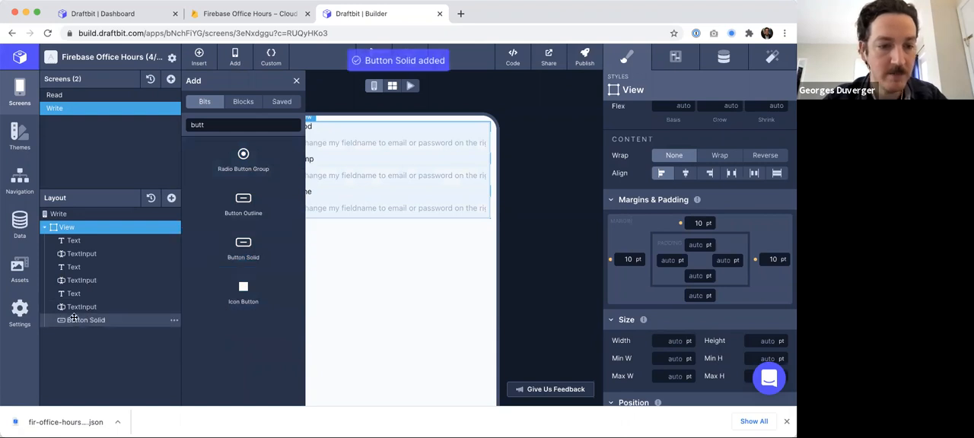
- Set the new button's label to Save
left_click(297, 81)
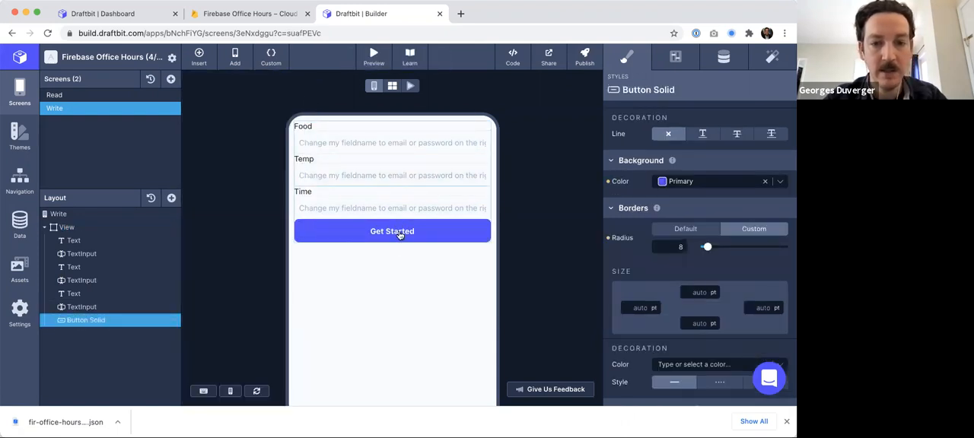
left_click(678, 59)
left_click(723, 60)
left_click(706, 132)
type("a")
left_click(618, 194)
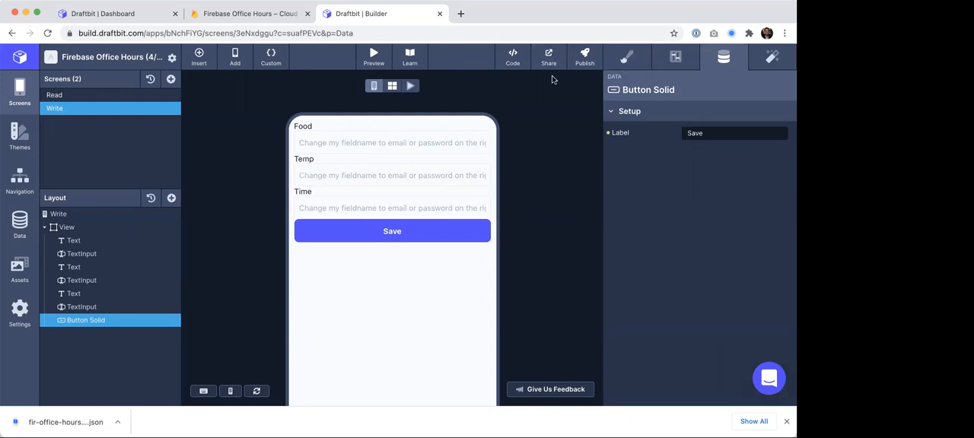
left_click(627, 61)
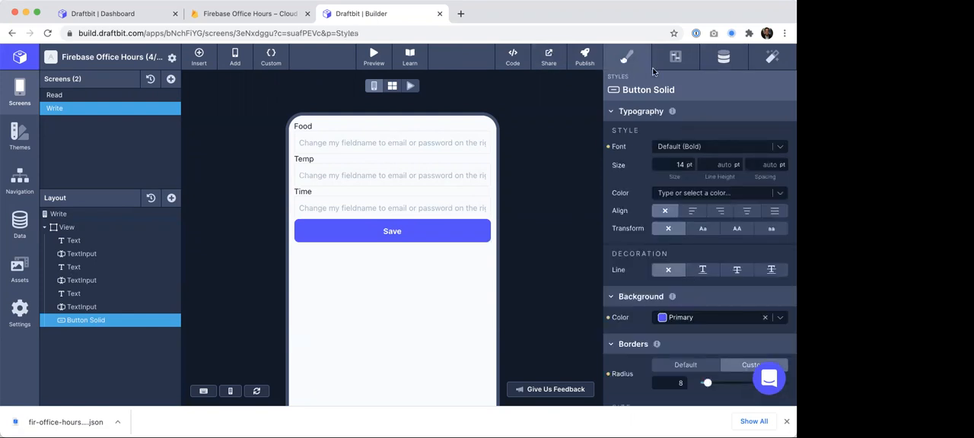
scroll(691, 228, "down", 5)
left_click(691, 252)
type("10")
left_click(573, 230)
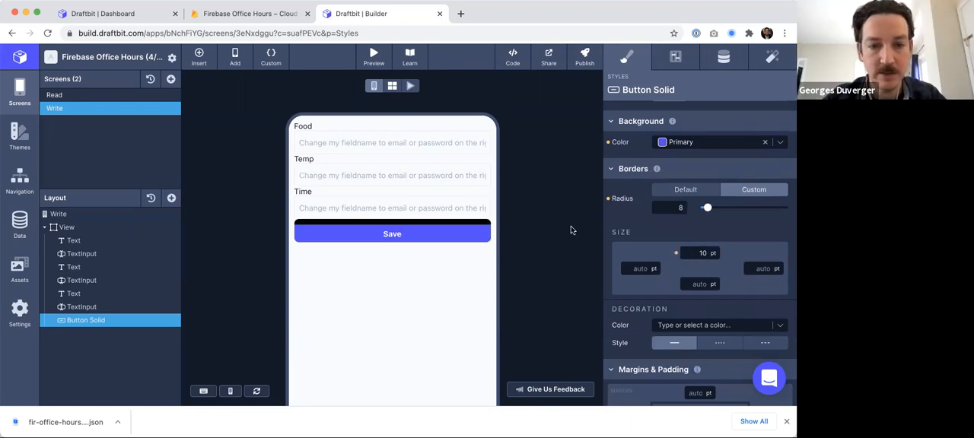
double_click(694, 252)
key("BackSpace")
key("Return")
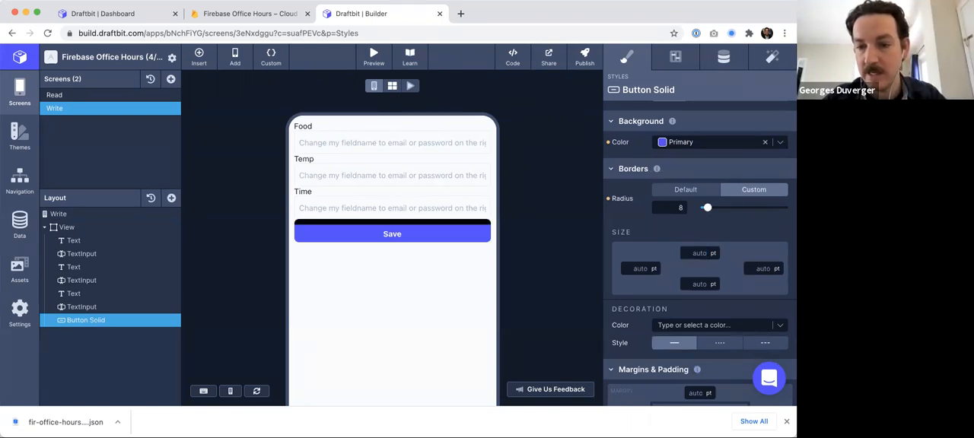
- Set the button's top margin to 10 pt
scroll(700, 329, "down", 1)
scroll(700, 329, "down", 1)
left_click(699, 273)
type("10")
key("Return")
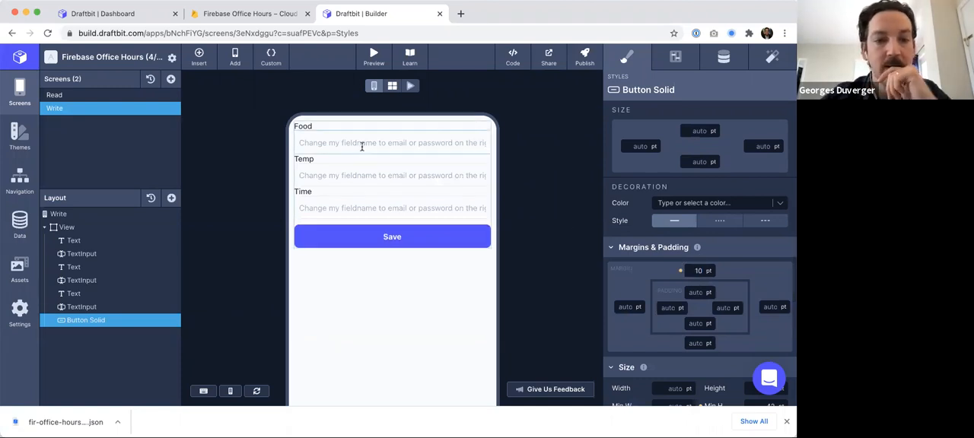
- Set the first TextInput's field name to food
left_click(88, 252)
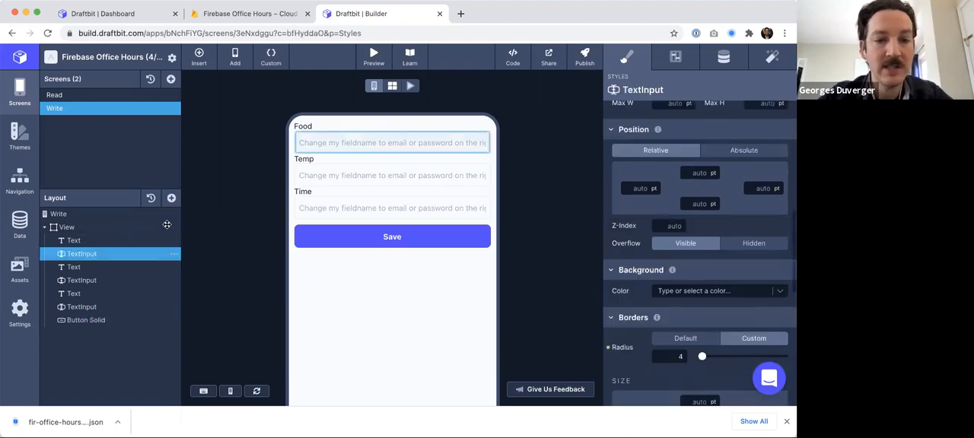
scroll(695, 113, "up", 3)
scroll(695, 113, "up", 5)
left_click(675, 57)
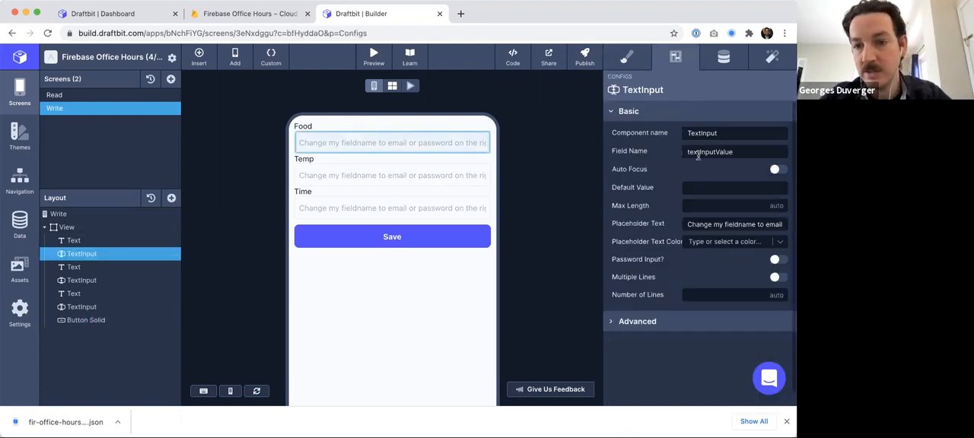
double_click(701, 152)
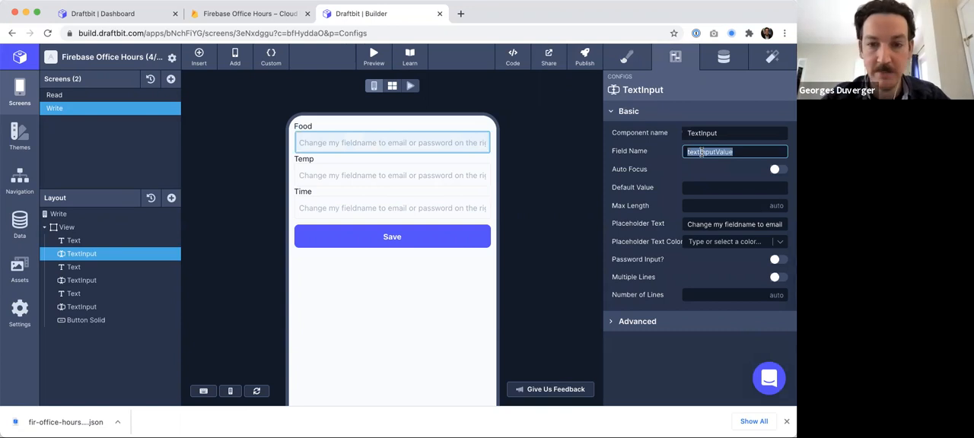
type("food")
key("Tab")
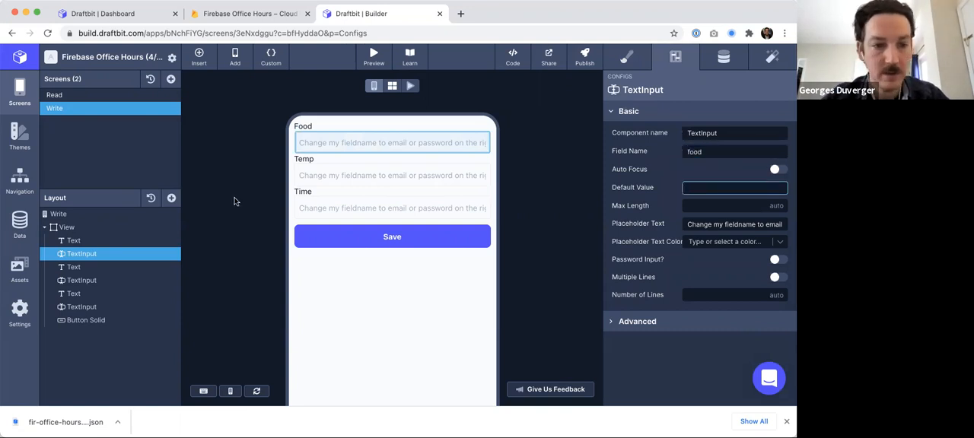
- Set the second TextInput's field name to temp
left_click(73, 282)
left_click_drag(687, 152, 701, 146)
key("ctrl+a")
type("temp")
key("Tab")
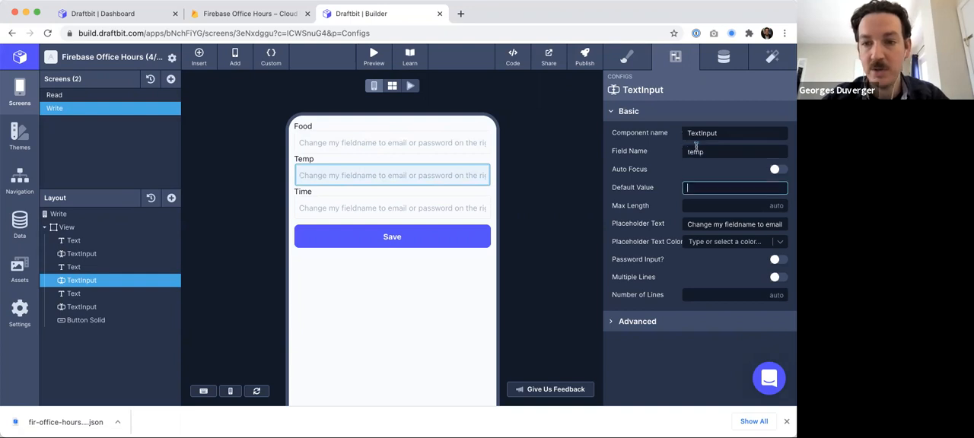
- Set the third TextInput's field name to time
left_click(99, 308)
double_click(727, 152)
type("time")
key("Tab")
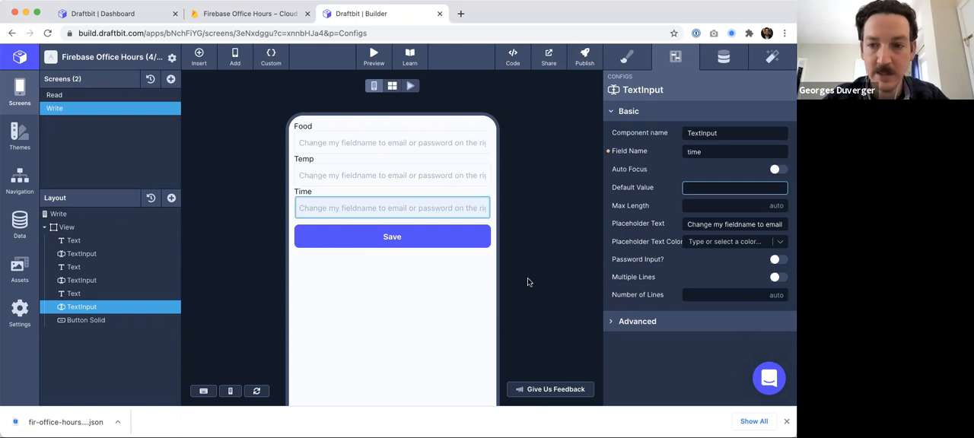
- Set the first TextInput's placeholder text to carrot
left_click(84, 320)
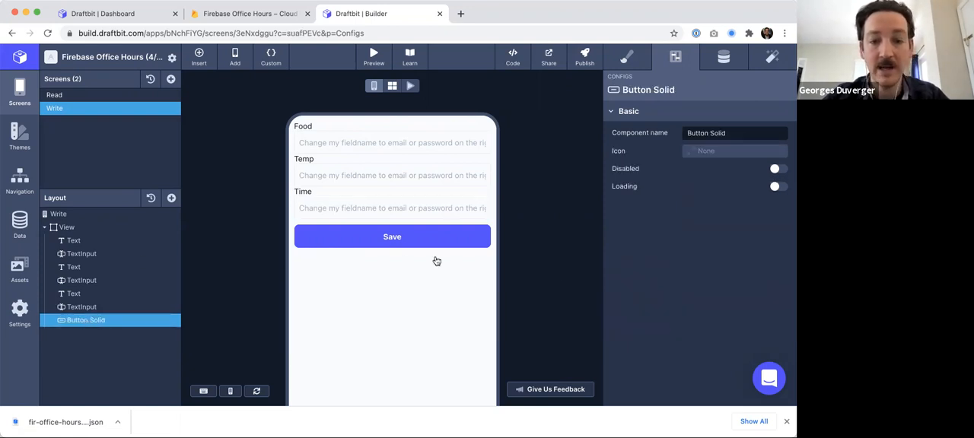
left_click(111, 253)
left_click(695, 225)
key("ctrl+a")
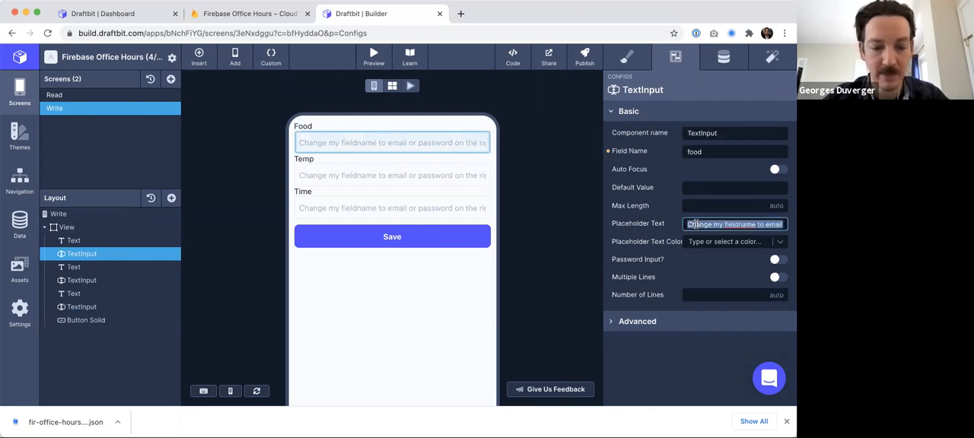
type("carrot")
key("Tab")
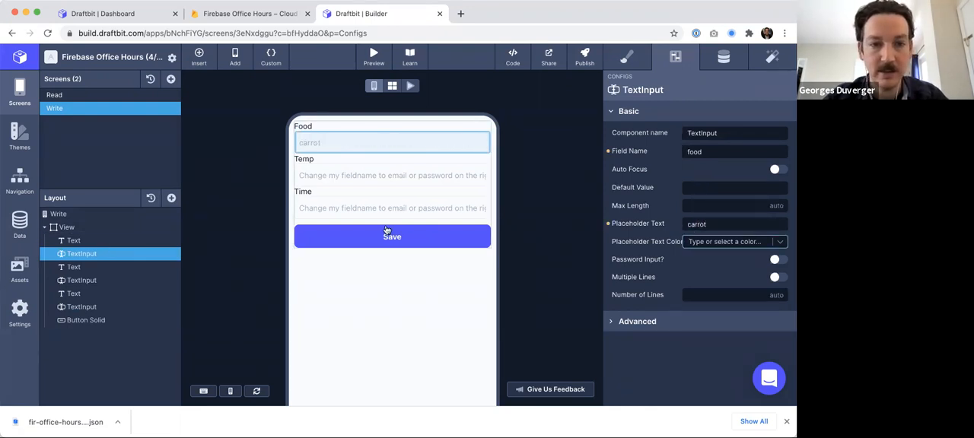
- Set the second TextInput's placeholder text to 180
left_click(81, 281)
left_click(750, 225)
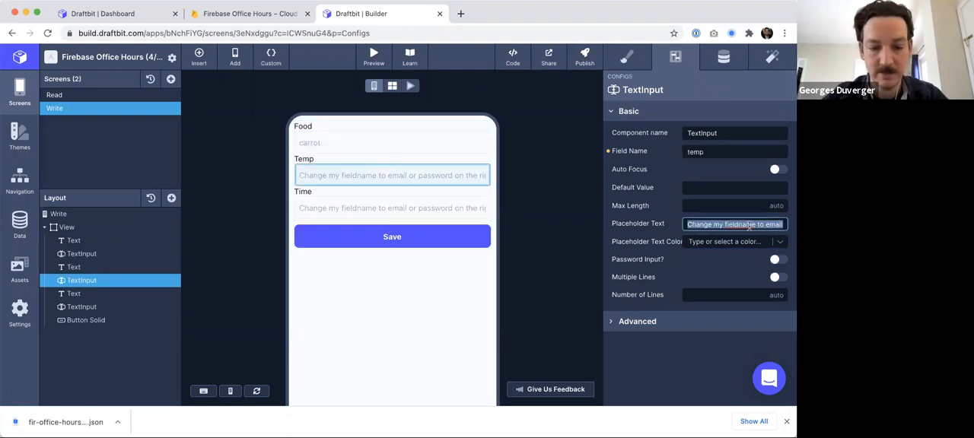
type("180")
key("Tab")
- Set the third TextInput's placeholder text to 60
left_click(81, 307)
left_click(734, 222)
type("60")
key("Tab")
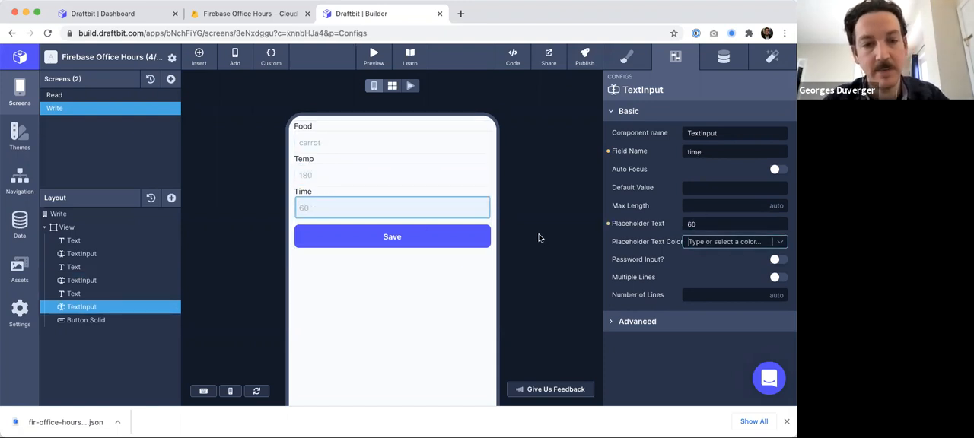
- Add a Firebase Request action to the Save button's On Tap trigger using the Create Document request
scroll(327, 174, "down", 1)
scroll(327, 174, "up", 1)
left_click(86, 320)
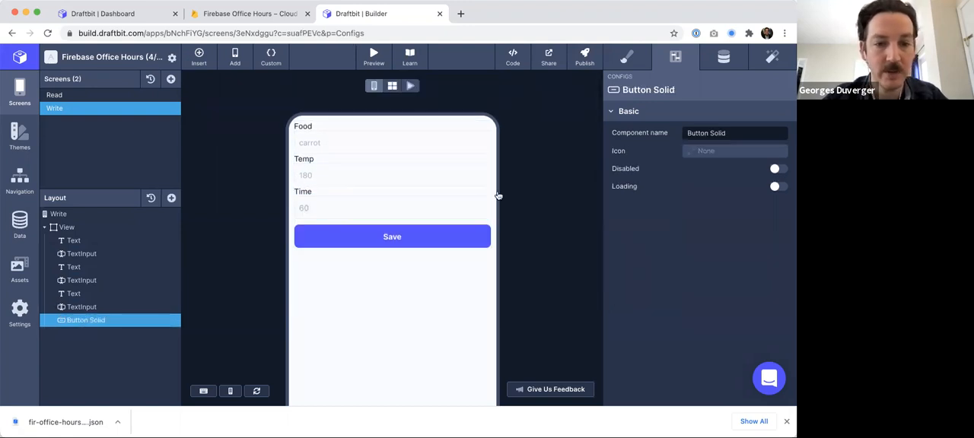
left_click(769, 61)
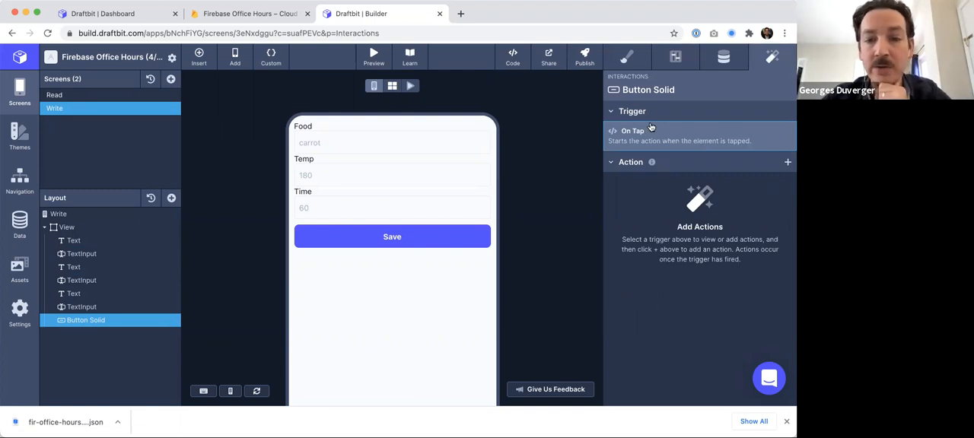
left_click(788, 163)
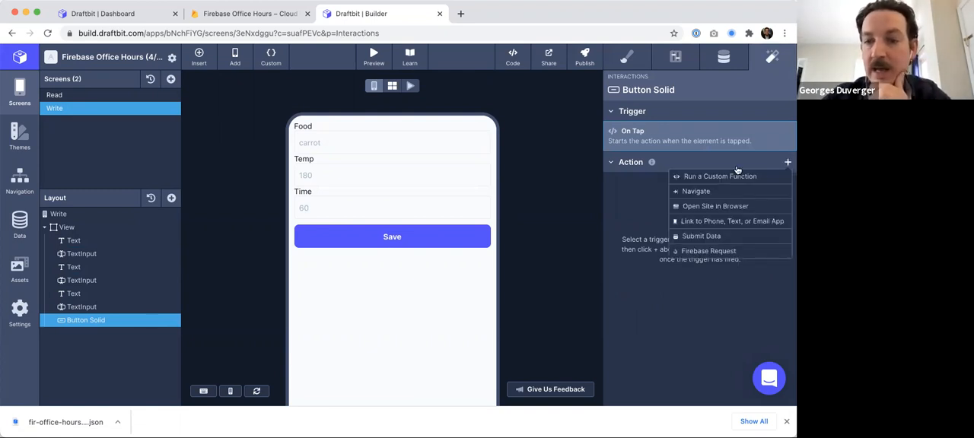
left_click(704, 250)
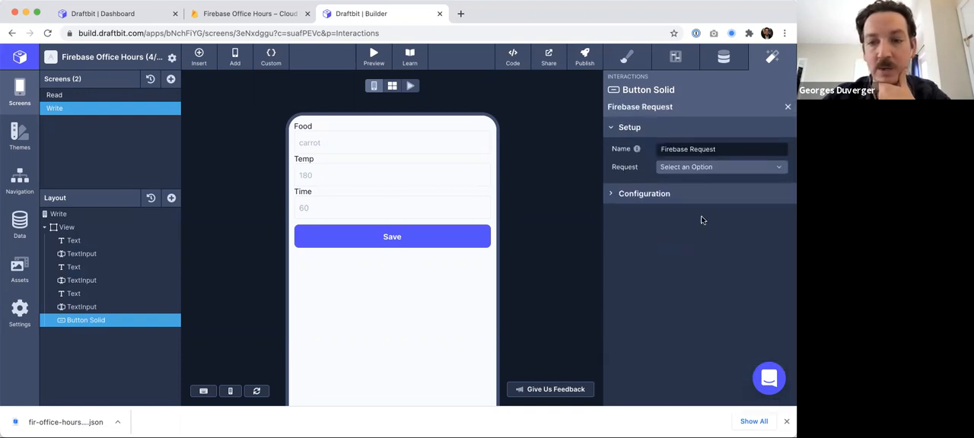
left_click(702, 168)
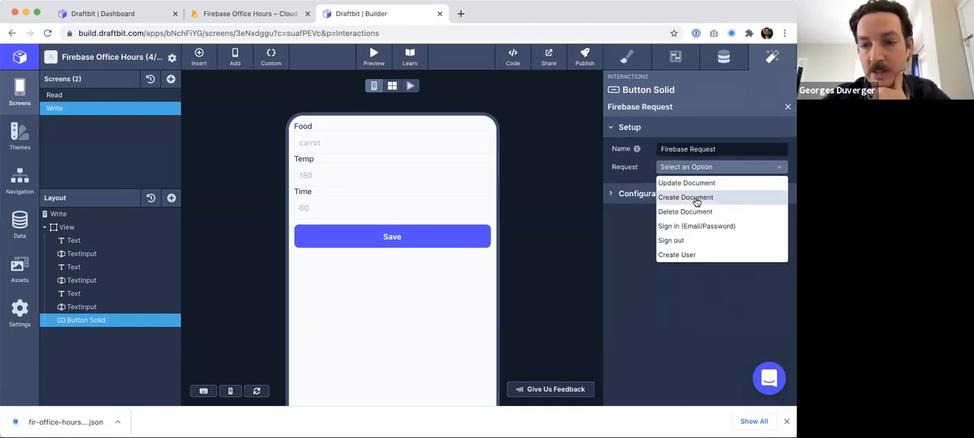
left_click(696, 199)
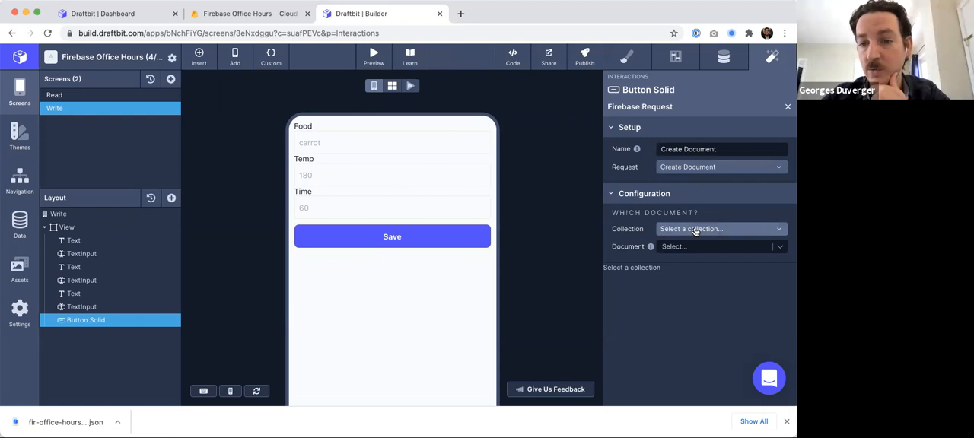
- Set the request's collection to cooks and its document to the food state variable
left_click(694, 229)
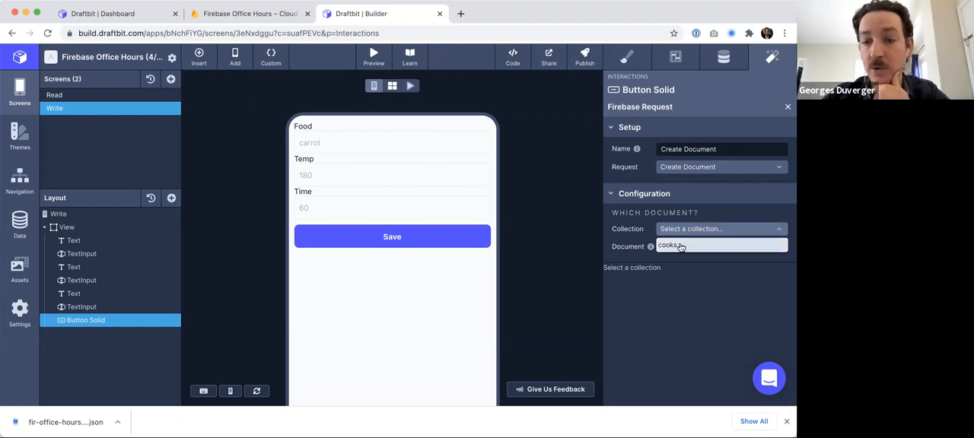
left_click(679, 246)
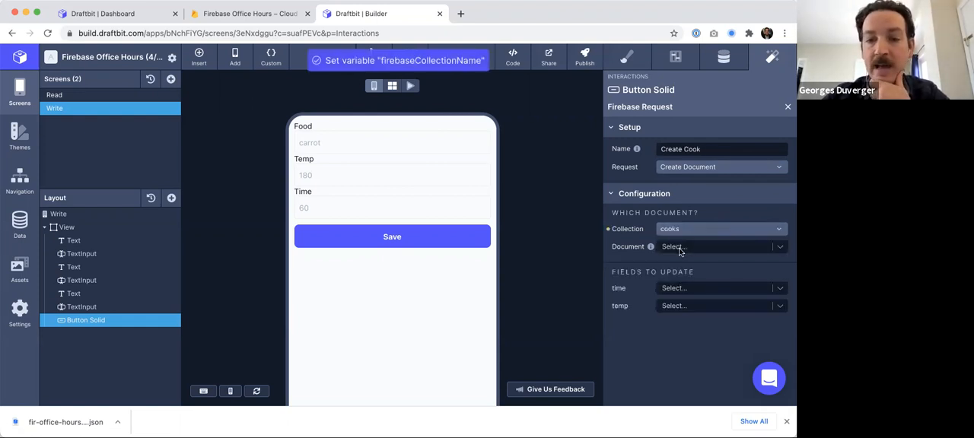
left_click(679, 249)
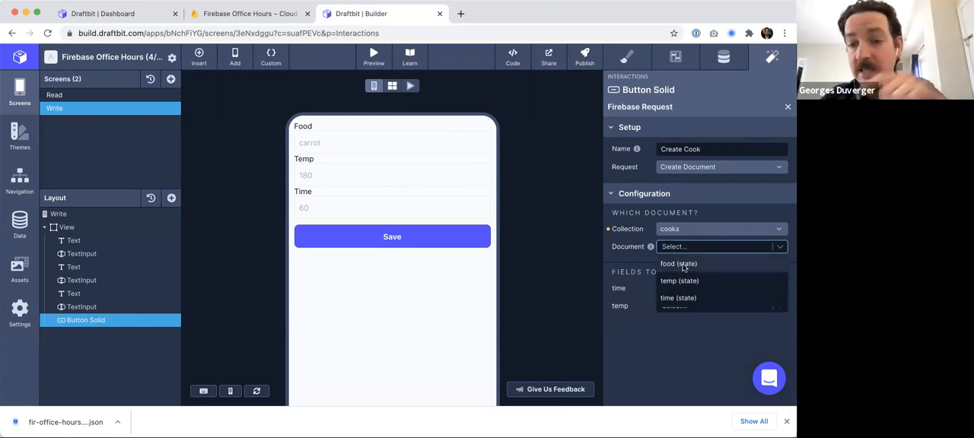
left_click(682, 265)
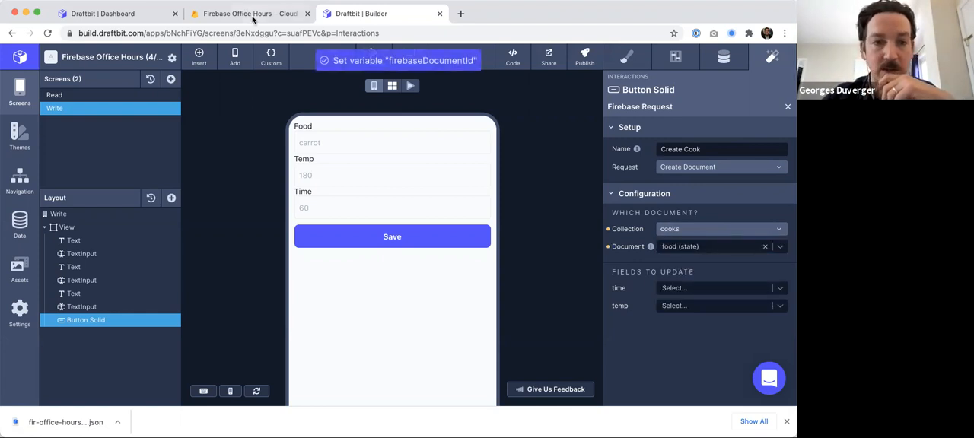
- Map the time field to the time state variable and the temp field to the temp state variable
left_click(252, 20)
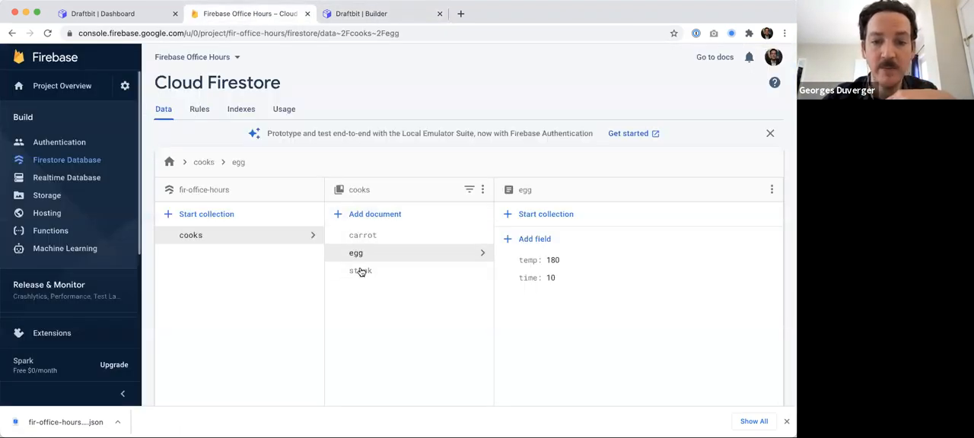
left_click(346, 16)
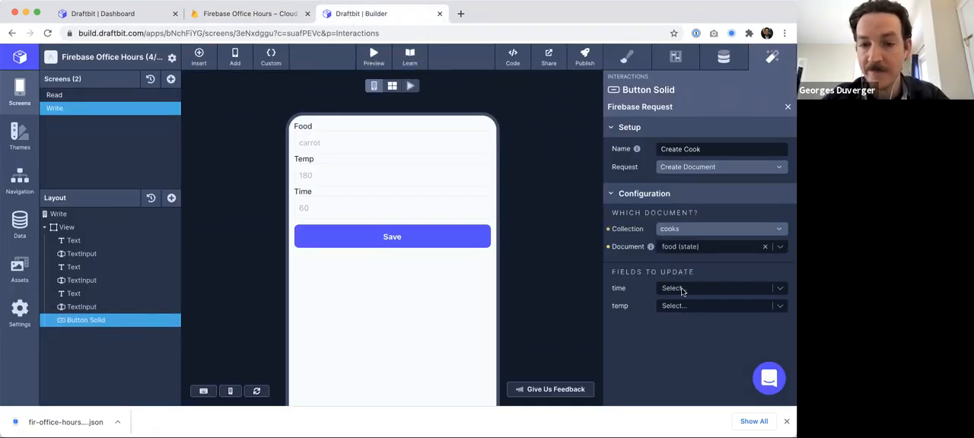
left_click(683, 290)
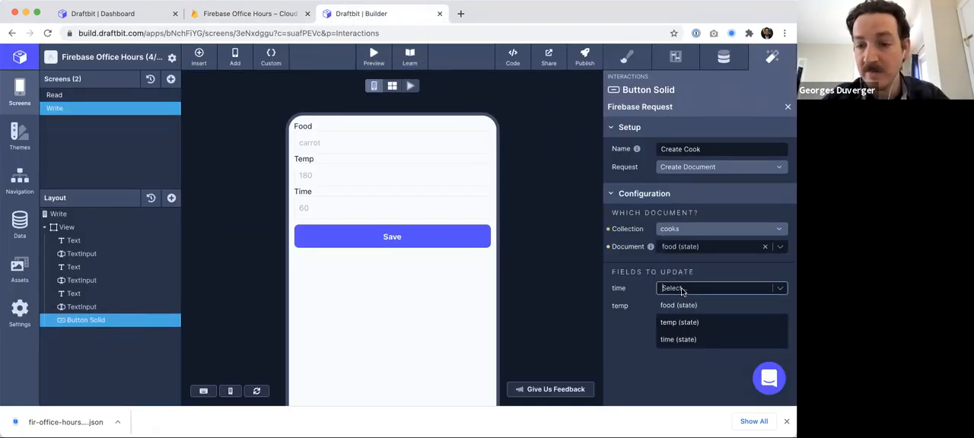
left_click(683, 340)
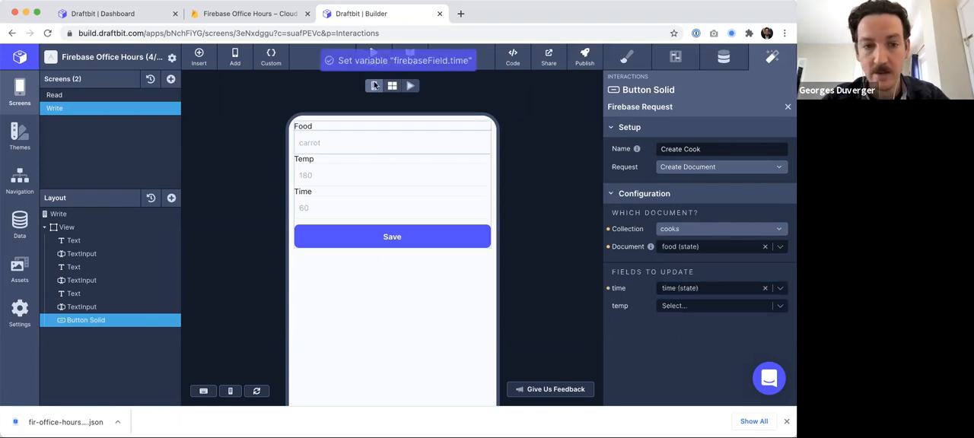
left_click(686, 307)
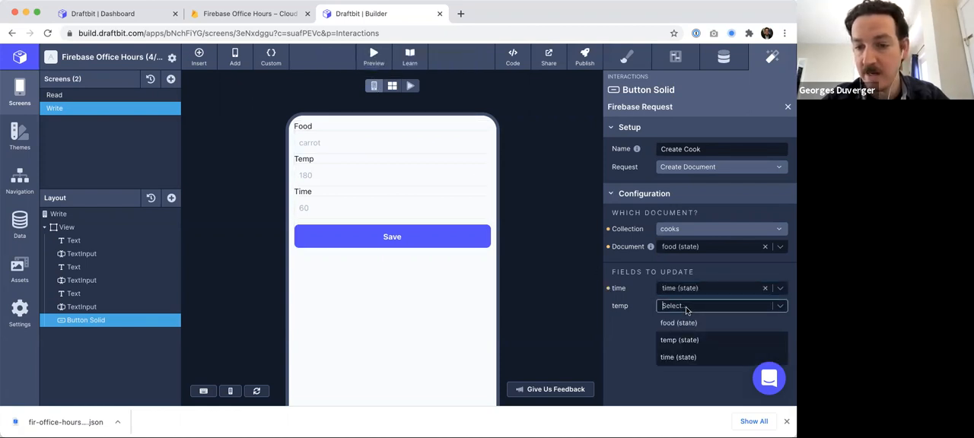
left_click(687, 344)
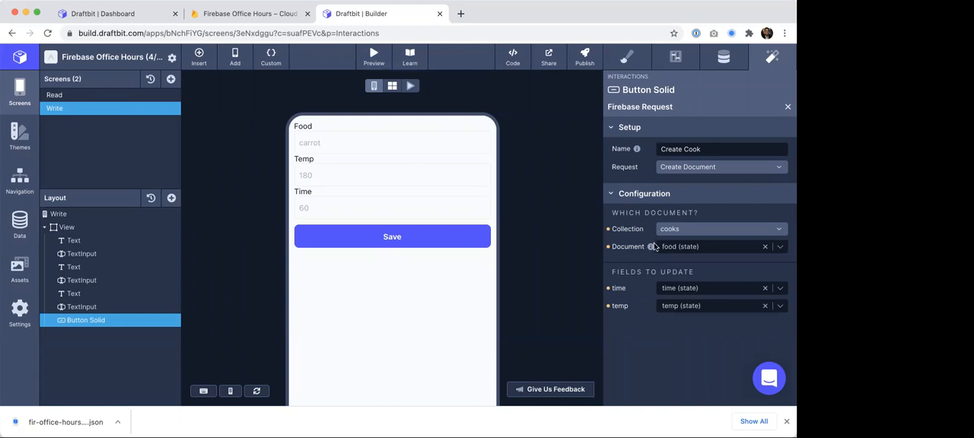
- Switch the canvas to live preview mode
mouse_move(652, 248)
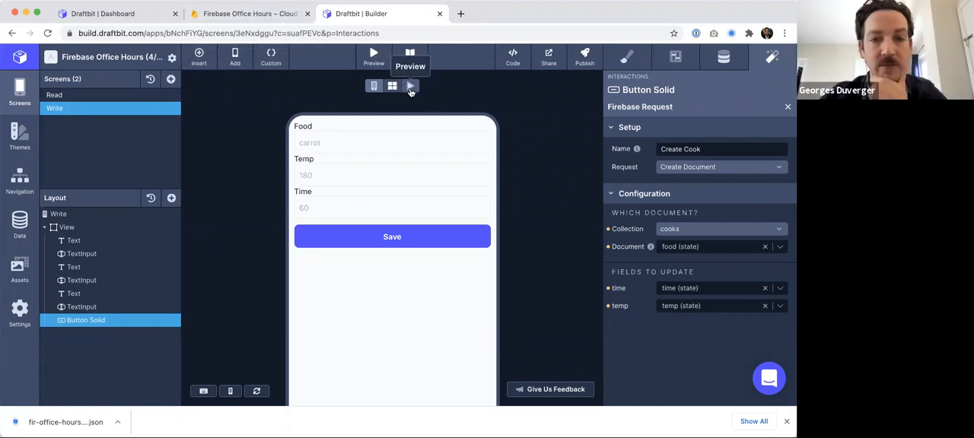
left_click(409, 87)
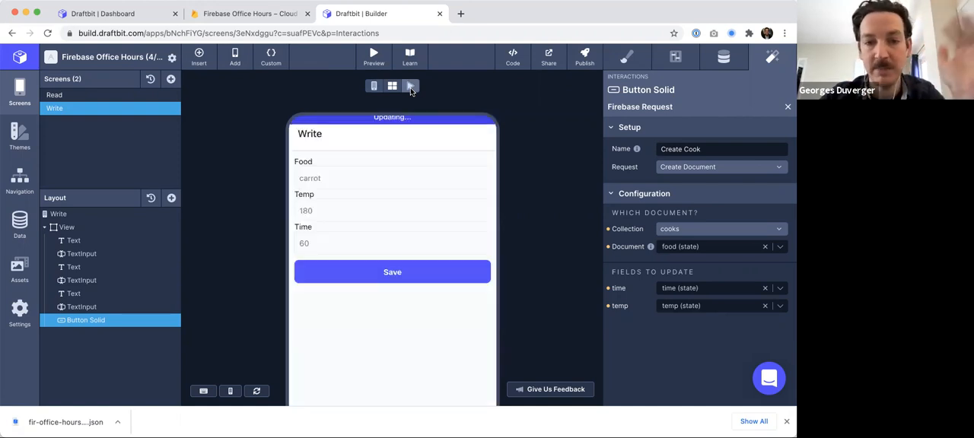
- Test the Write form in live preview by entering turnip, temp 180, time 60 and saving
left_click(329, 182)
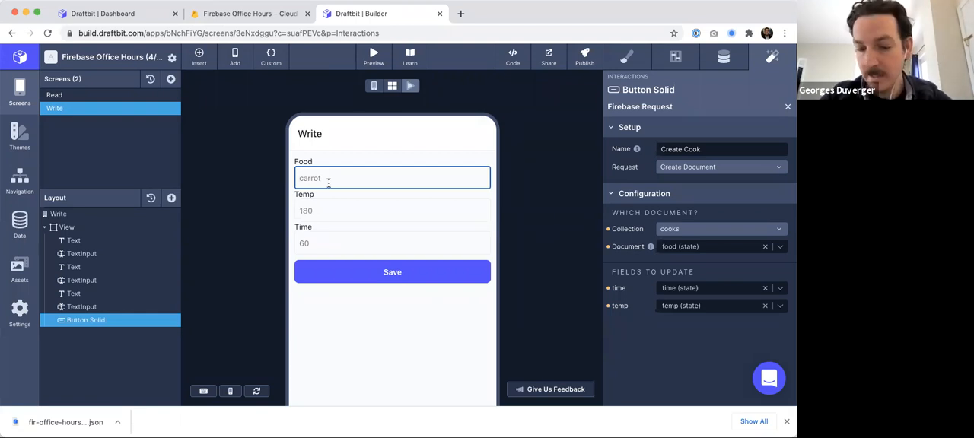
type("turnip")
key("Tab")
type("180")
key("Tab")
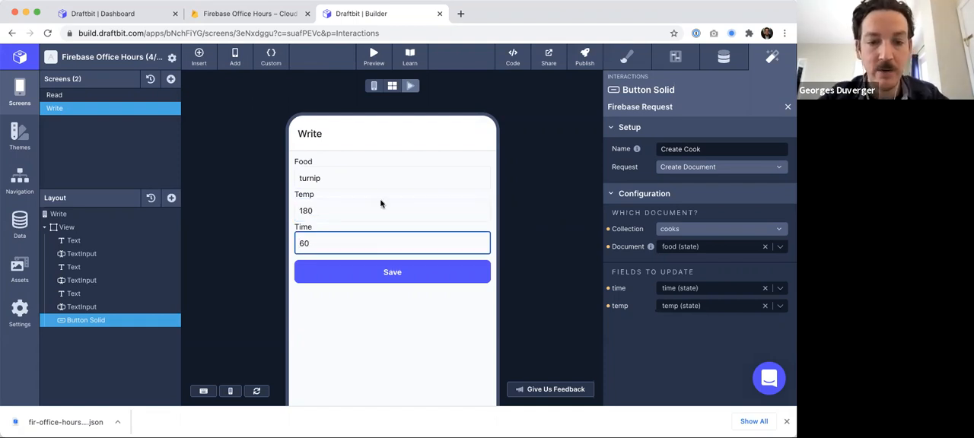
left_click(384, 272)
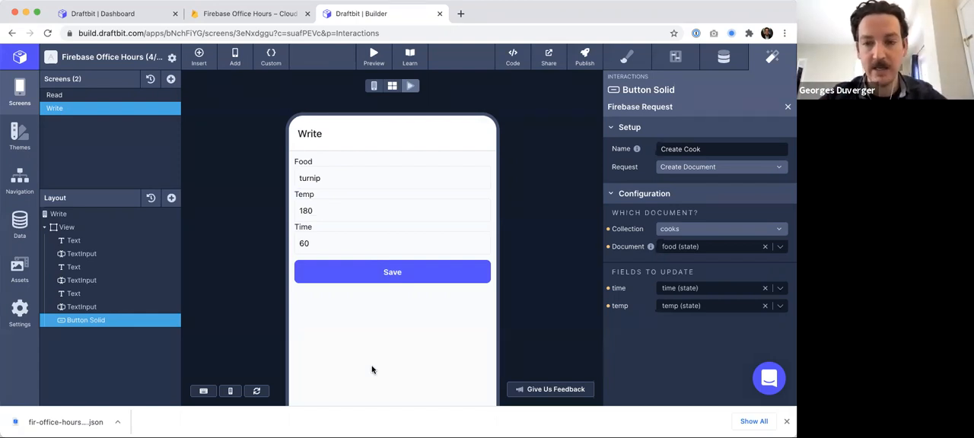
- Inspect the turnip document in the Firestore cooks collection, then return to the builder
left_click(276, 14)
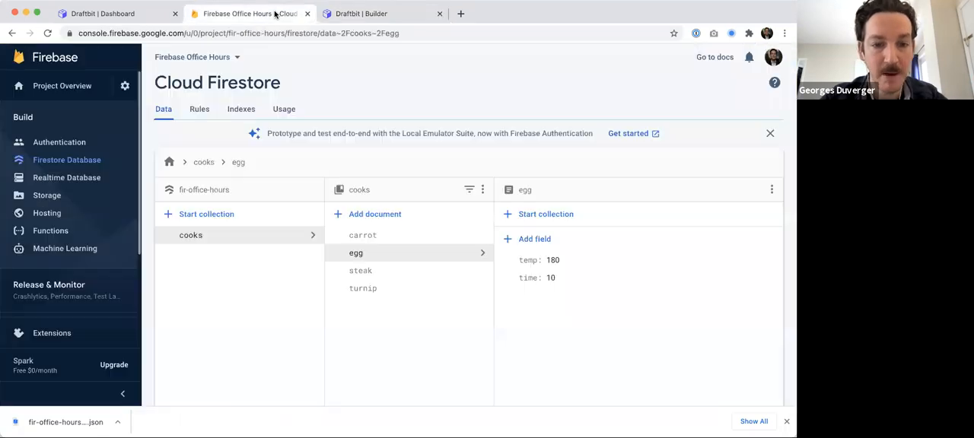
left_click(363, 290)
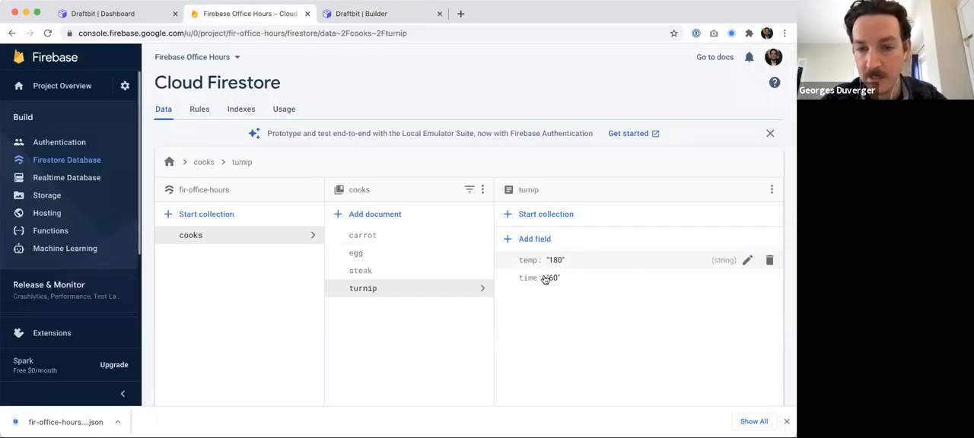
left_click(383, 15)
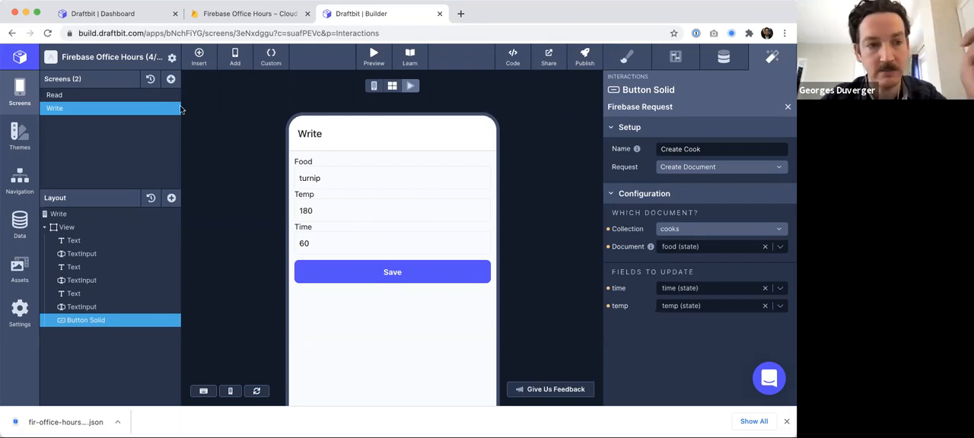
- Add a new screen and rename it Done
left_click(171, 80)
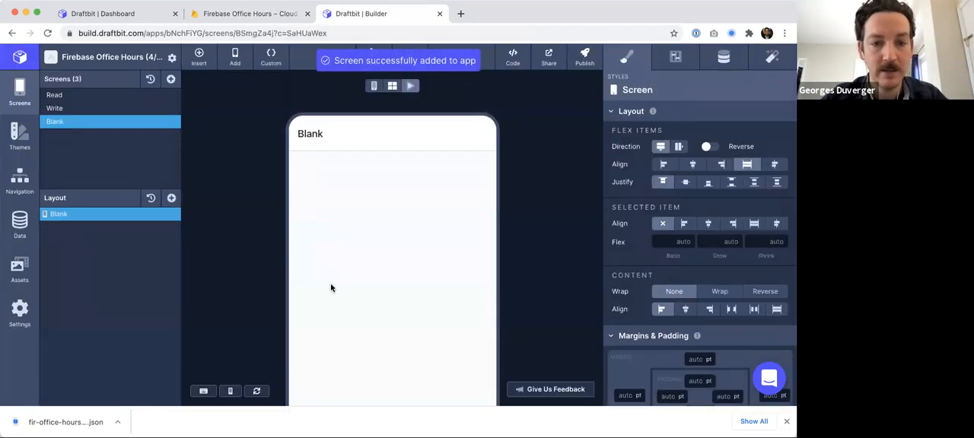
double_click(58, 122)
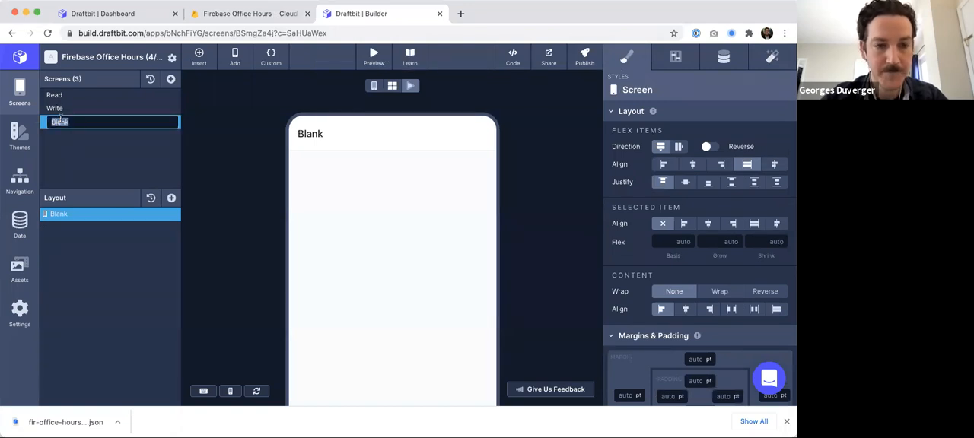
type("Done")
key("Return")
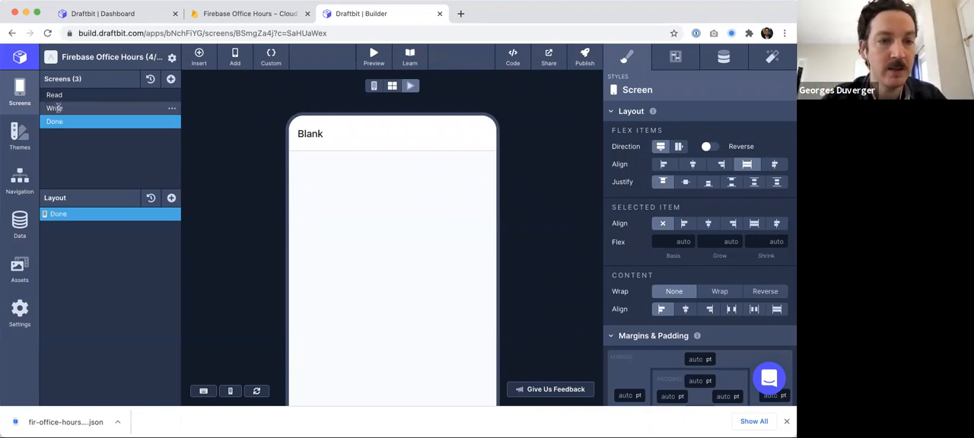
- Add a Text element to the Done screen reading "Yay! You've done it."
left_click(171, 198)
left_click_drag(216, 237, 76, 229)
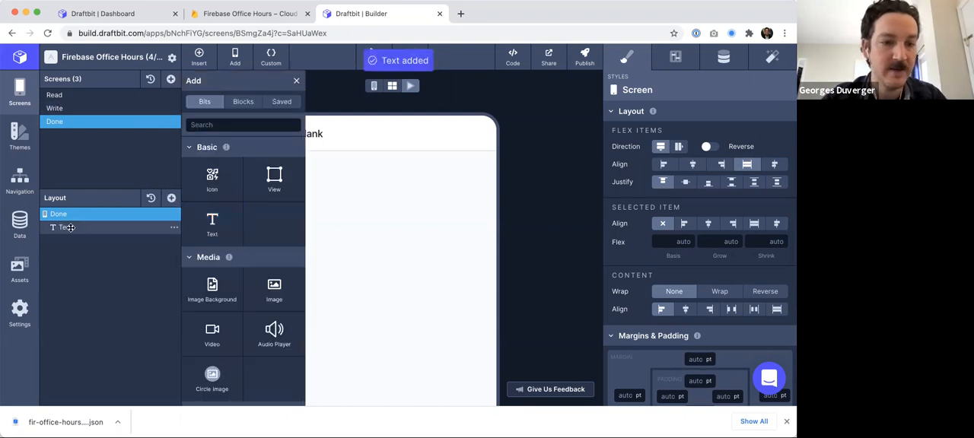
left_click(374, 88)
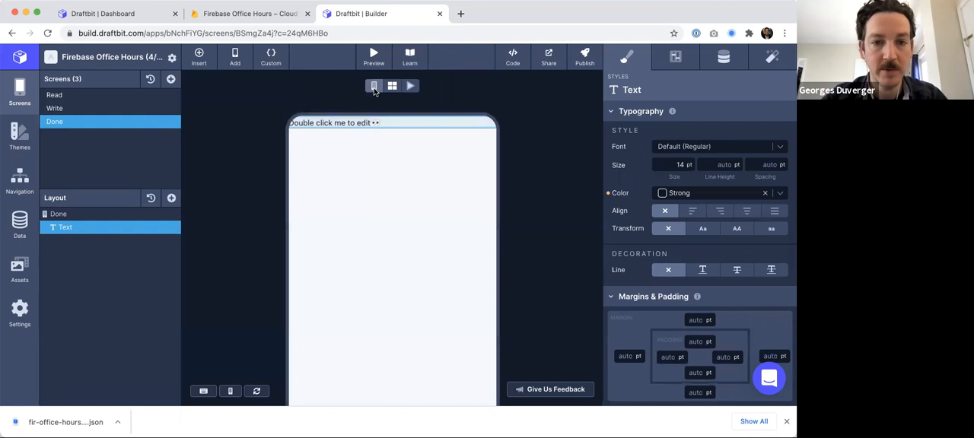
double_click(323, 127)
type("Yay! You've done")
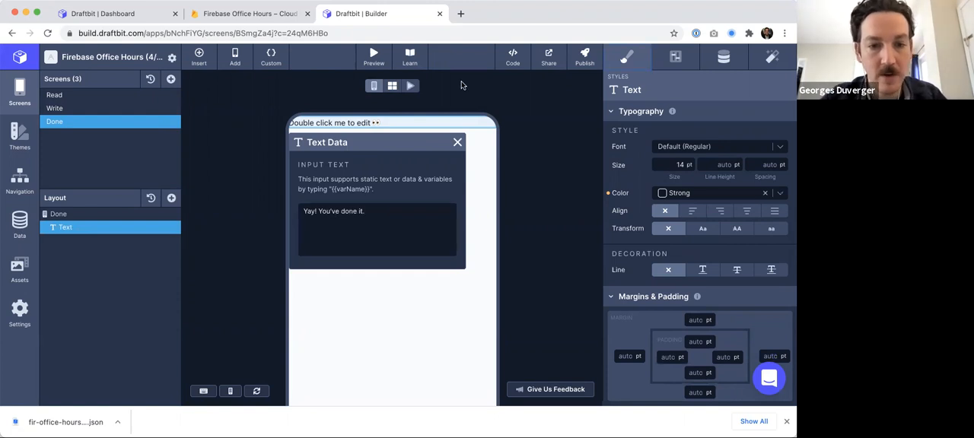
left_click(458, 143)
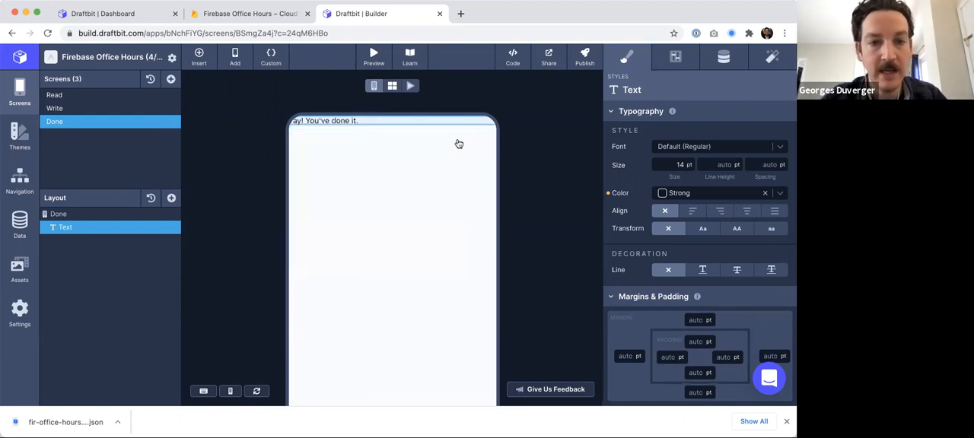
- Add a Navigate action to the Write screen's Save button On Tap, with the Done screen as destination
left_click(86, 107)
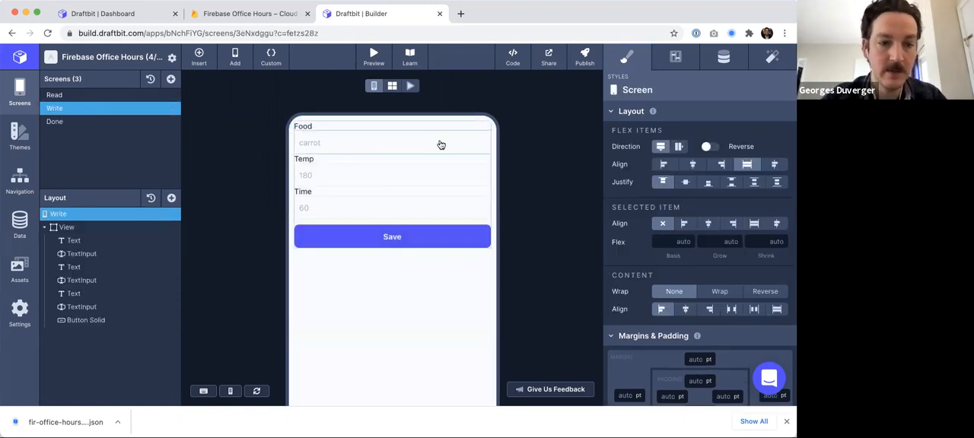
left_click(81, 320)
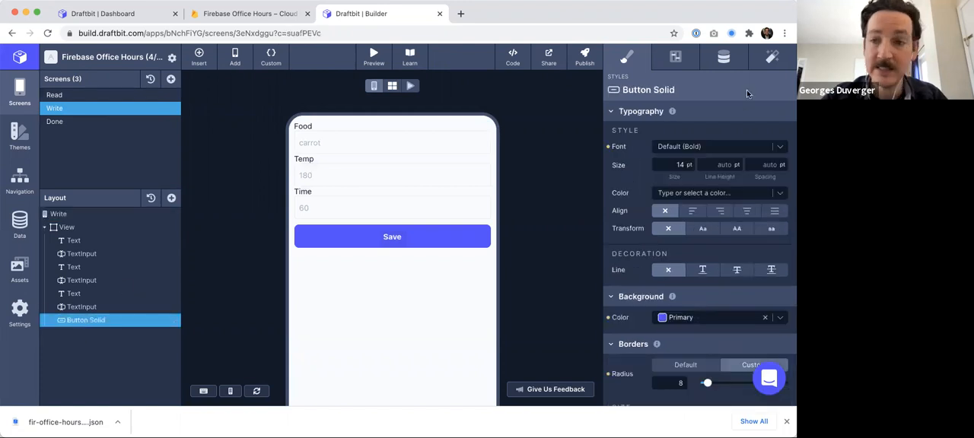
left_click(772, 59)
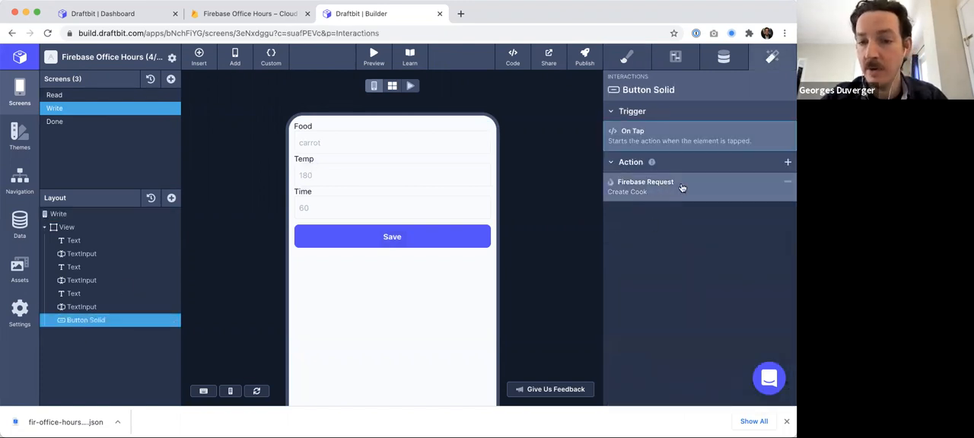
left_click(788, 162)
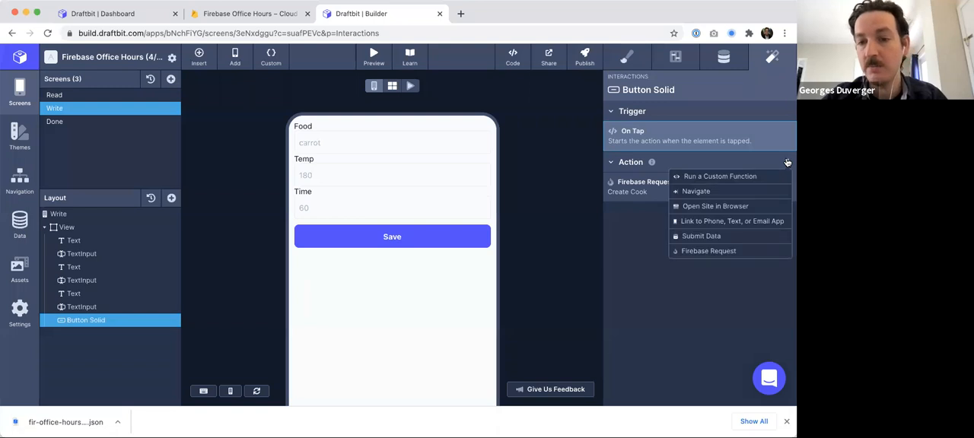
left_click(698, 192)
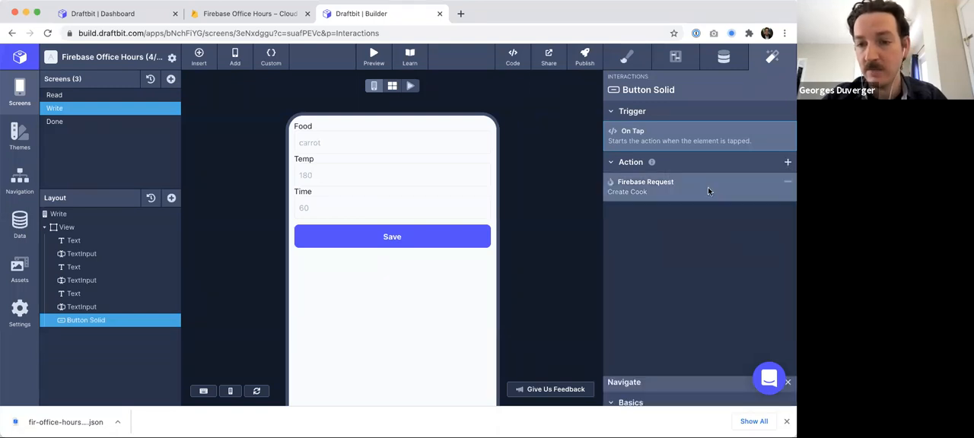
left_click(704, 150)
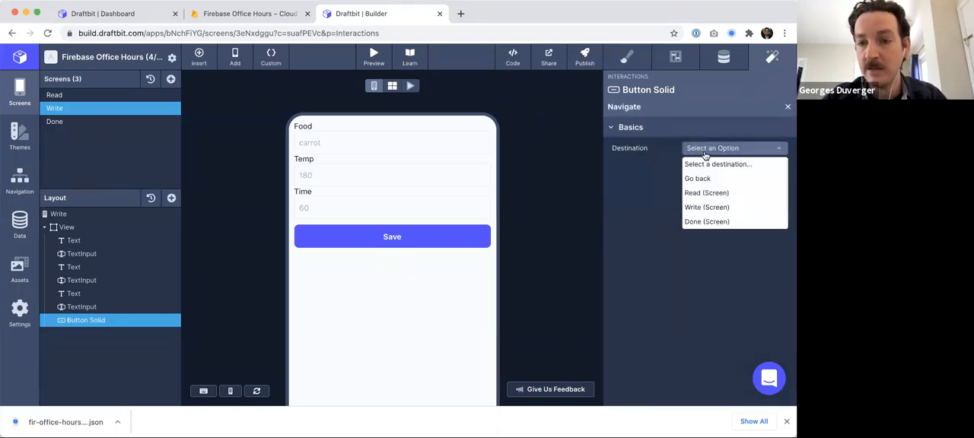
left_click(694, 222)
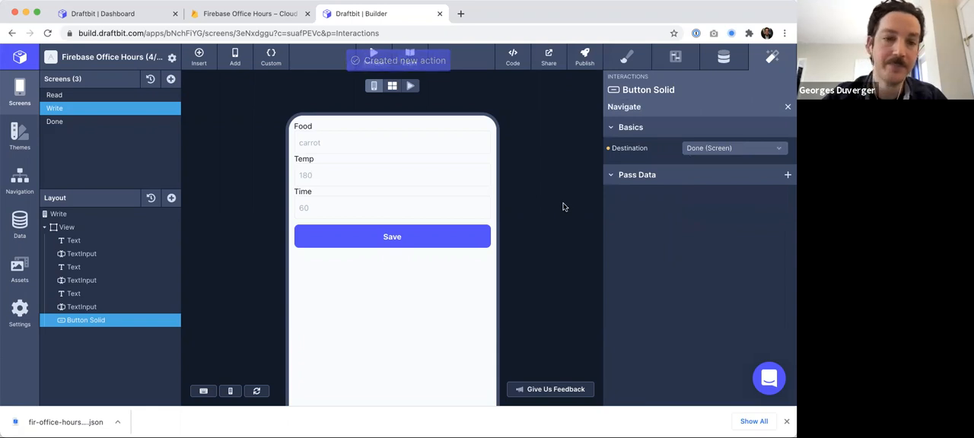
- Test the Write form in live preview by entering pork, temp 130, time 60 and saving
left_click(83, 111)
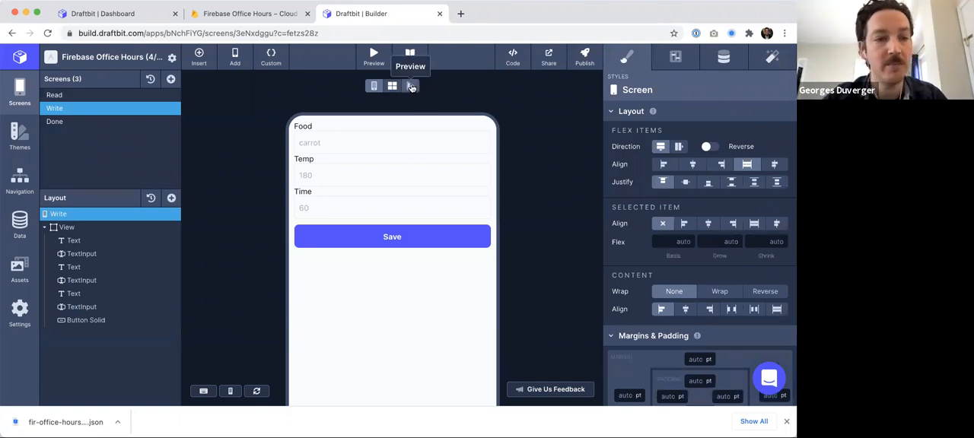
left_click(411, 87)
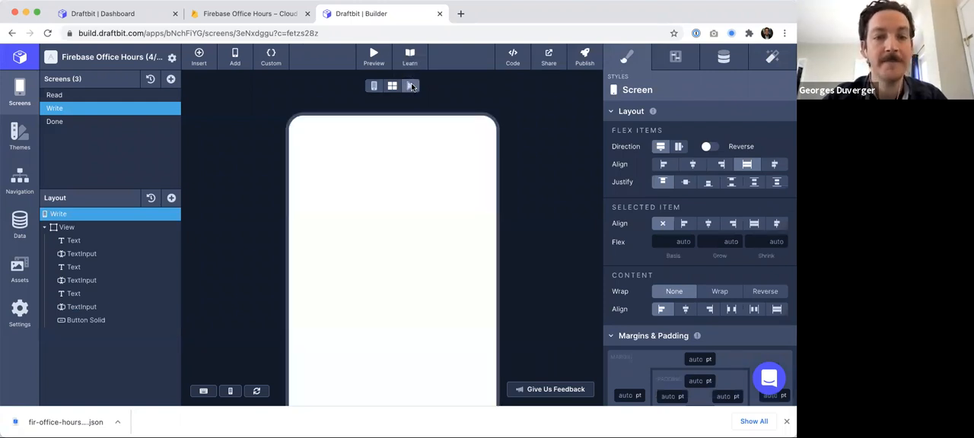
left_click(320, 175)
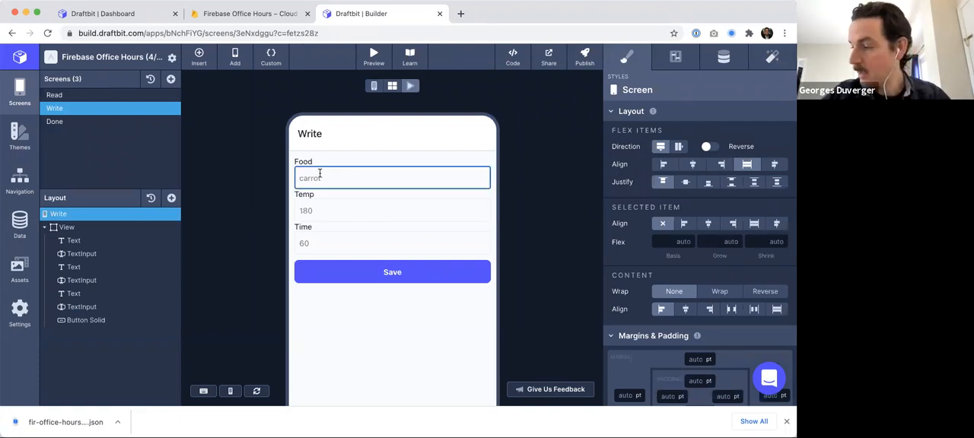
type("pork")
key("Tab")
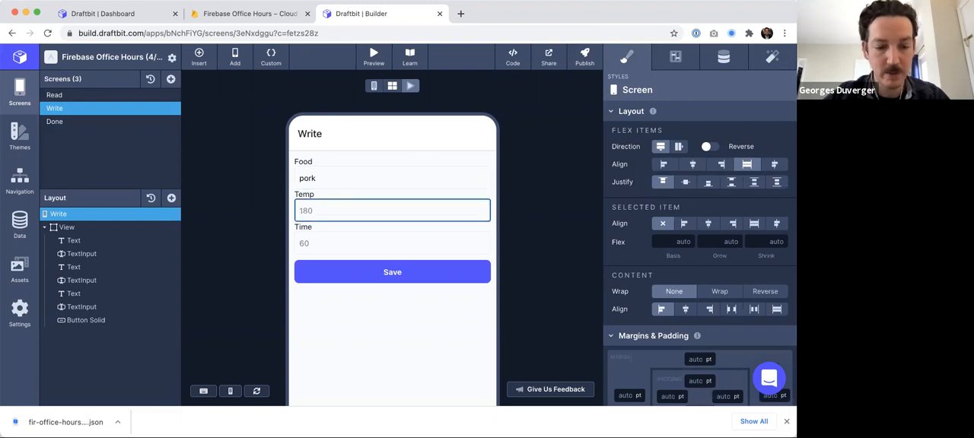
type("130")
key("Tab")
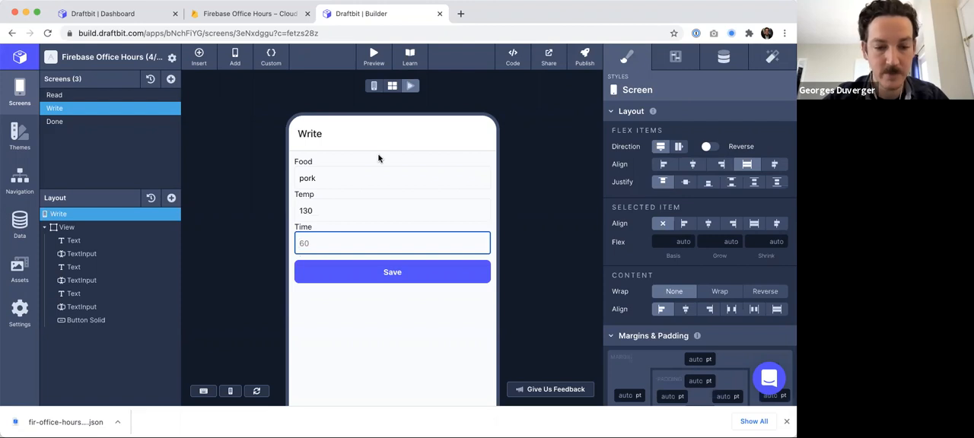
type("10")
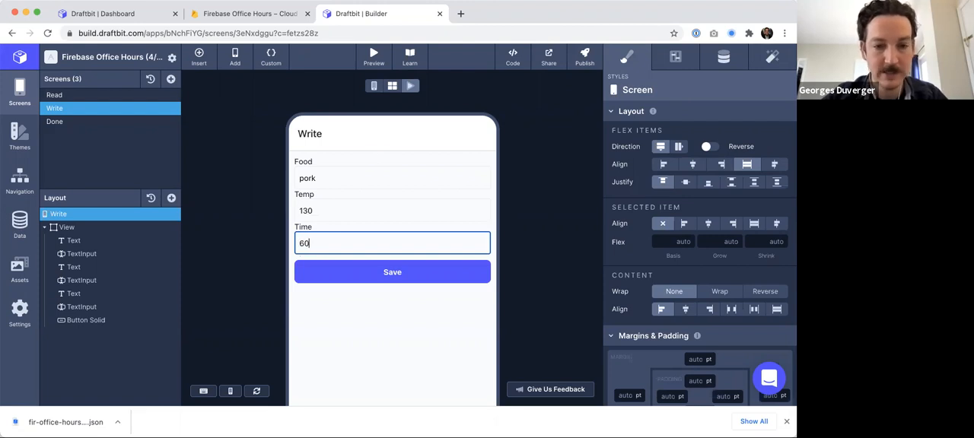
left_click(403, 274)
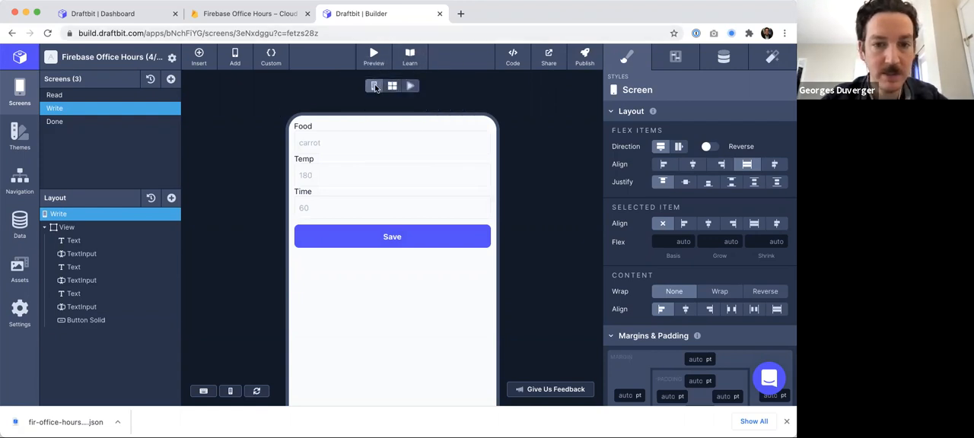
- Review the Save button's Navigate and Firebase Request actions
left_click(76, 320)
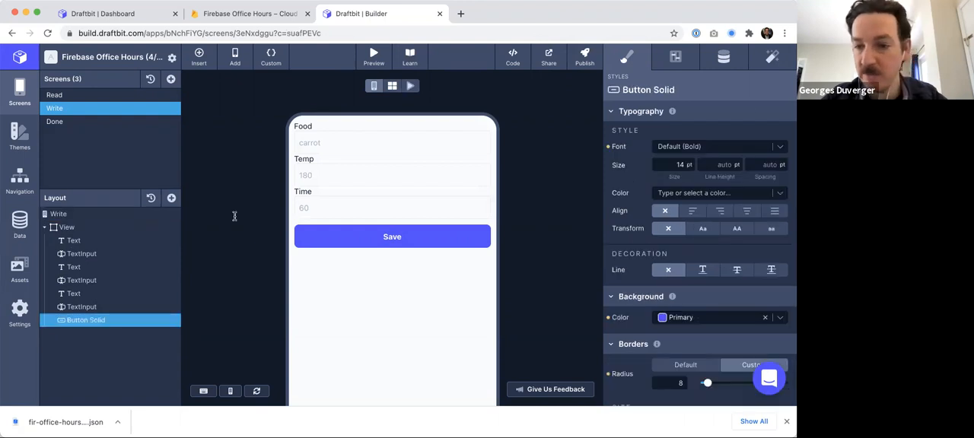
left_click(775, 56)
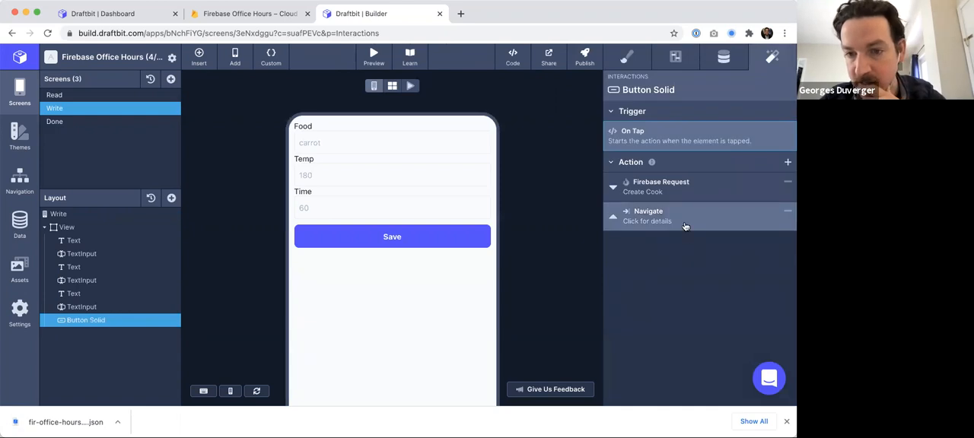
left_click(684, 224)
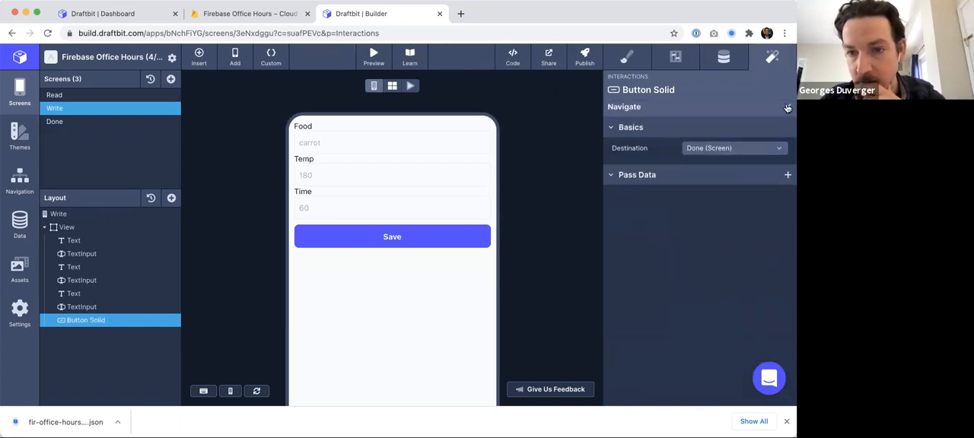
left_click(788, 108)
left_click(695, 189)
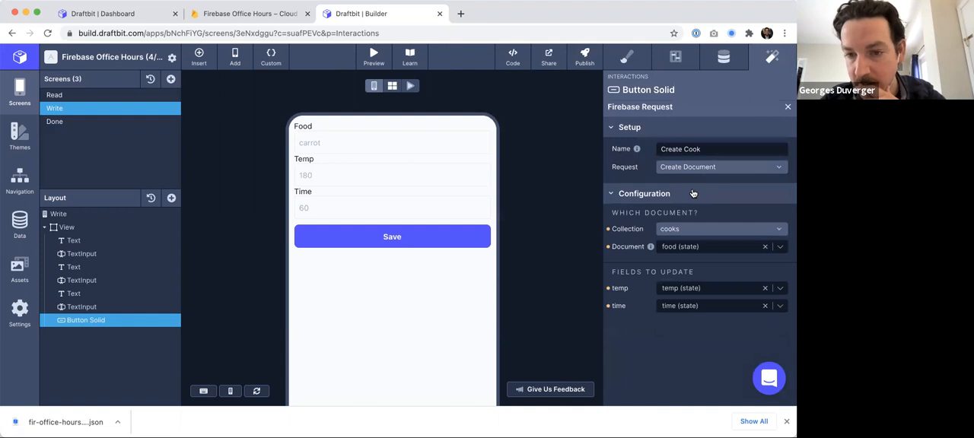
left_click(787, 107)
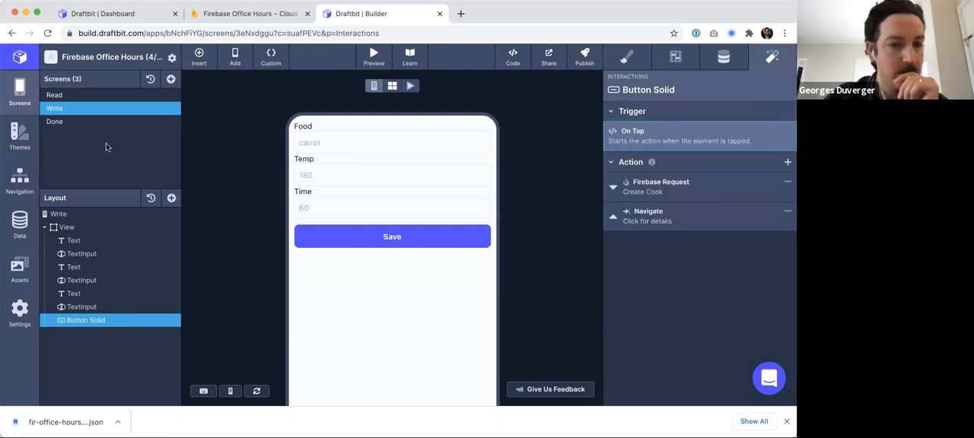
- View the Done screen, then open the Write screen in live preview
left_click(53, 122)
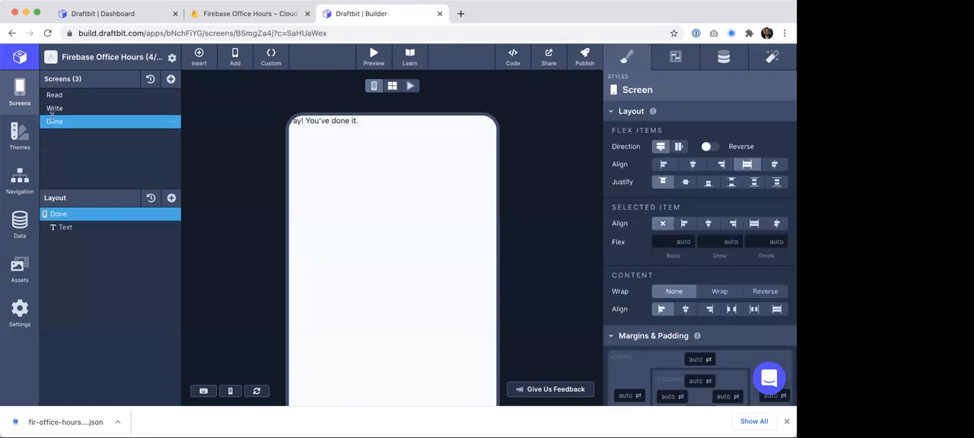
left_click(54, 109)
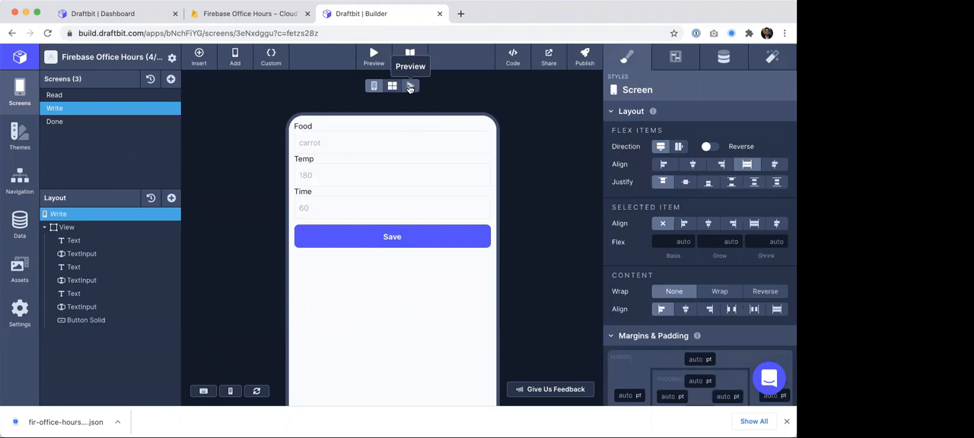
left_click(410, 86)
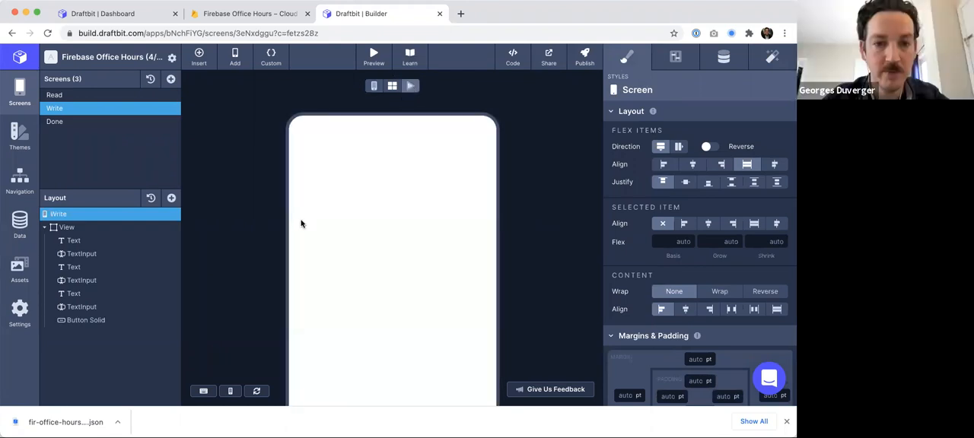
- Test the Write form in live preview by entering pasta with time 60 and saving
left_click(327, 180)
type("a")
key("BackSpace")
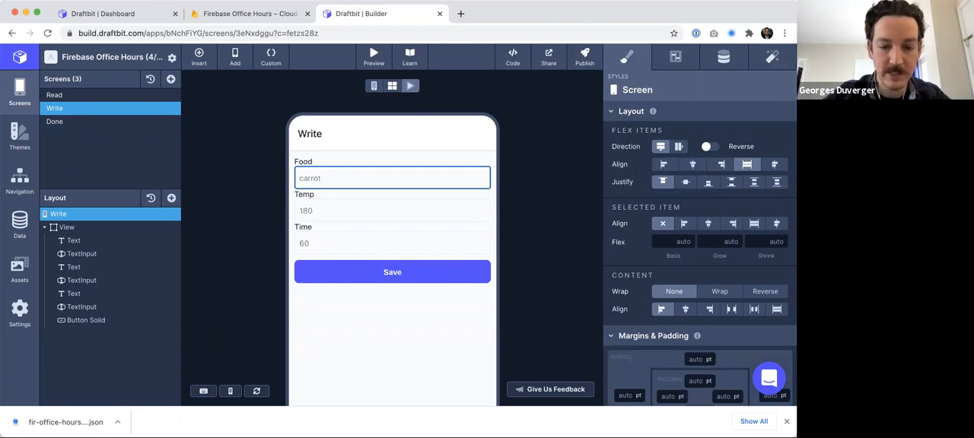
type("pasta")
key("Tab")
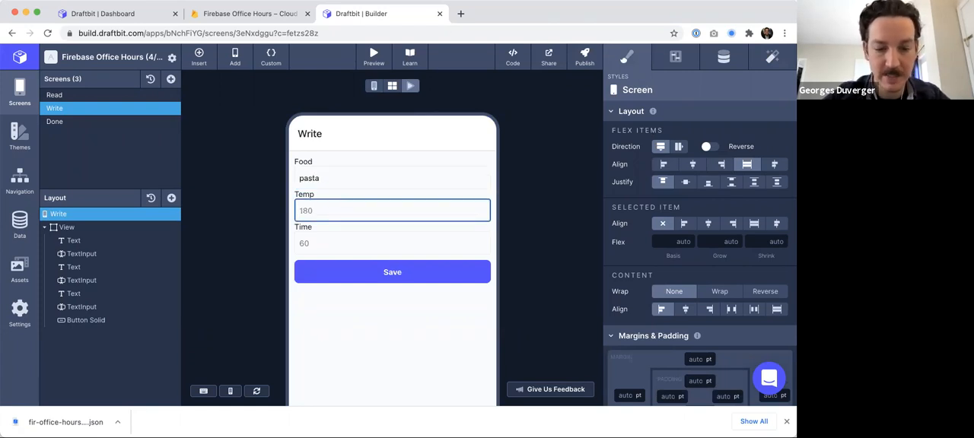
key("Tab")
type("60")
left_click(402, 276)
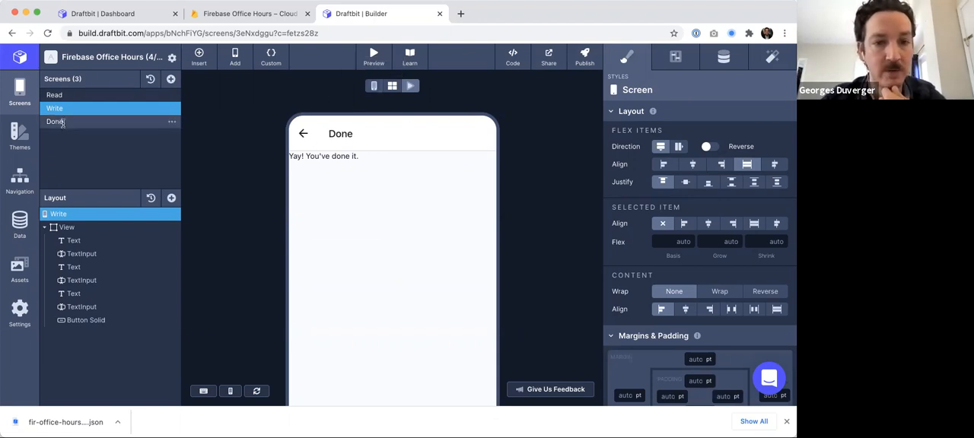
- Check the pork and pasta documents in the Firestore cooks collection, then return to the builder
left_click(241, 17)
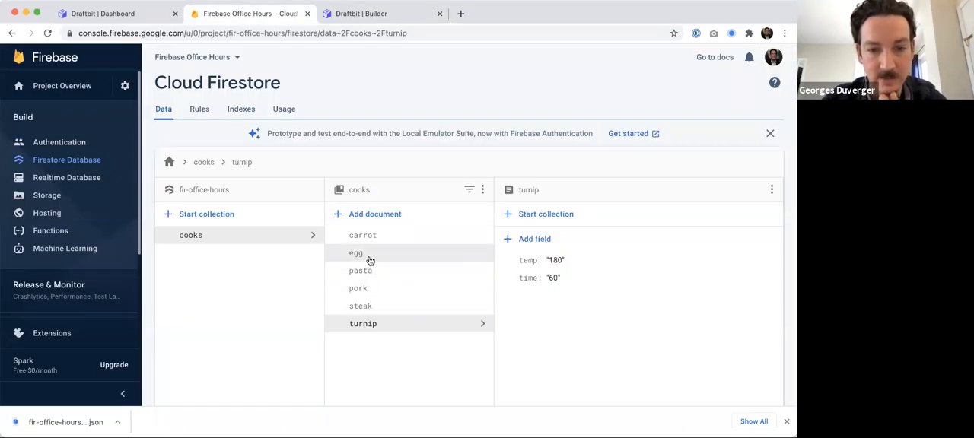
left_click(361, 291)
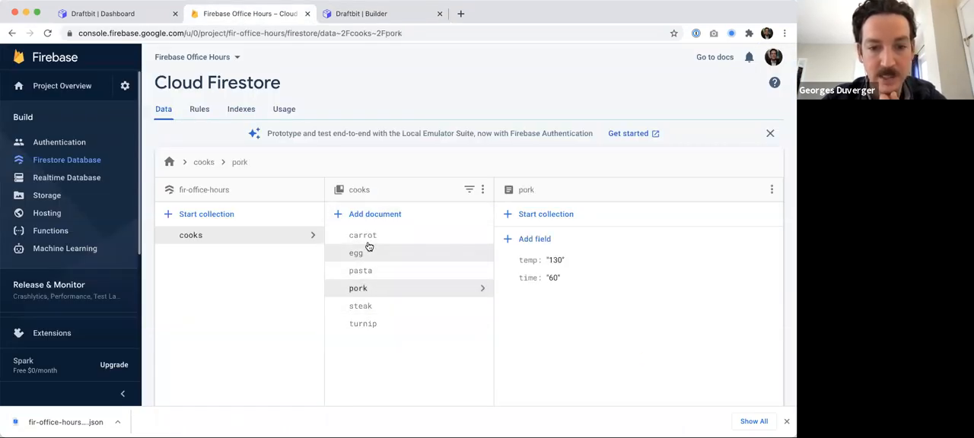
left_click(368, 274)
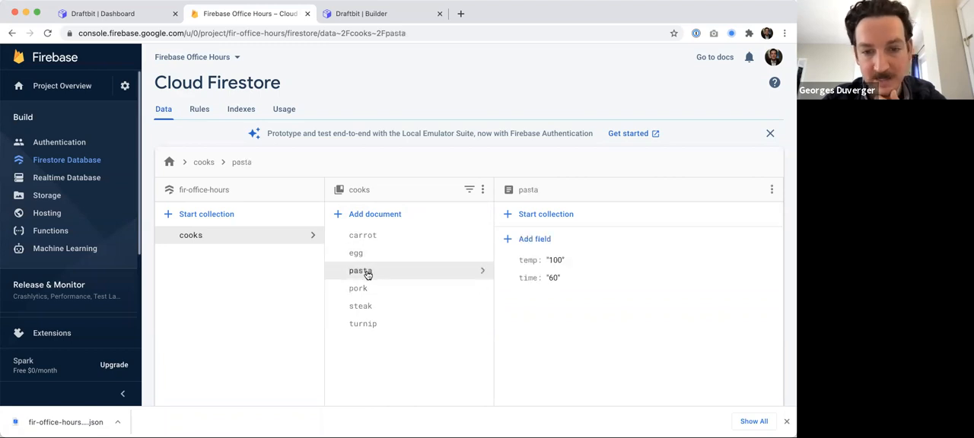
left_click(341, 16)
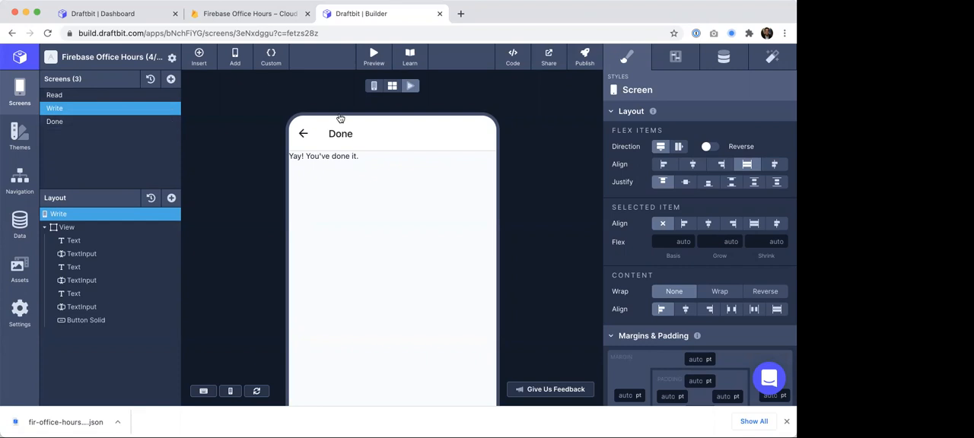
- Add a navigation parameter named food to the Save button's Navigate action, passing the food state
left_click(374, 86)
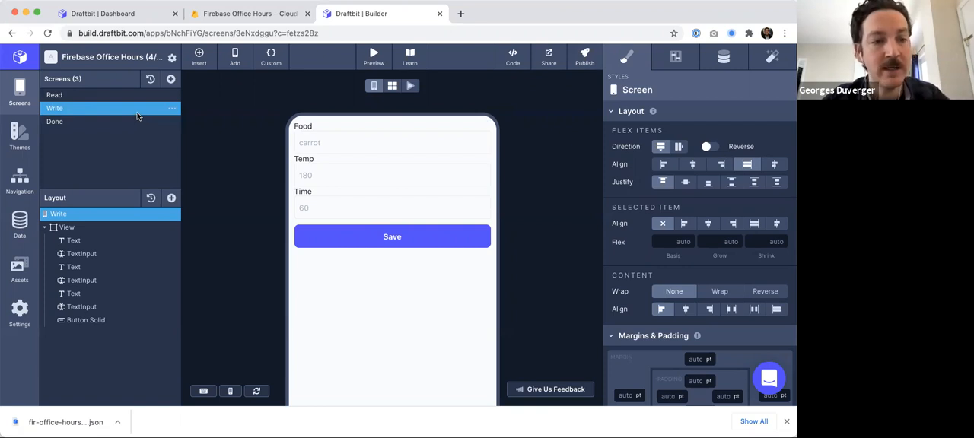
left_click(86, 321)
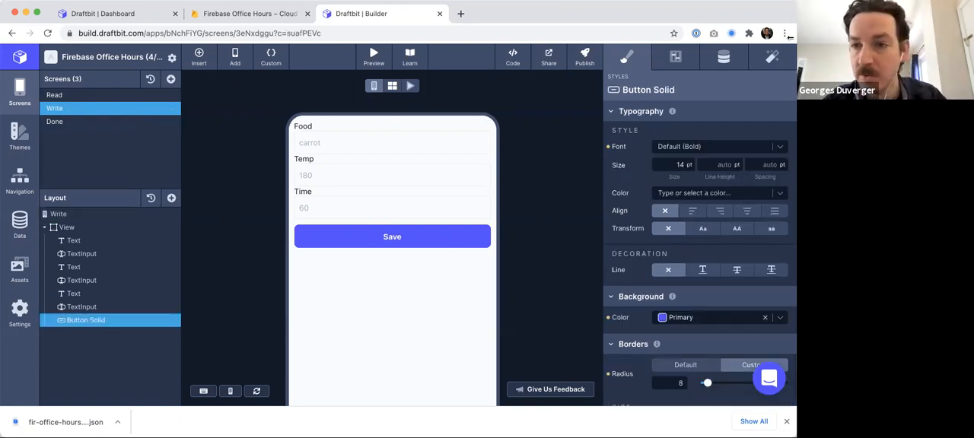
left_click(773, 57)
left_click(666, 221)
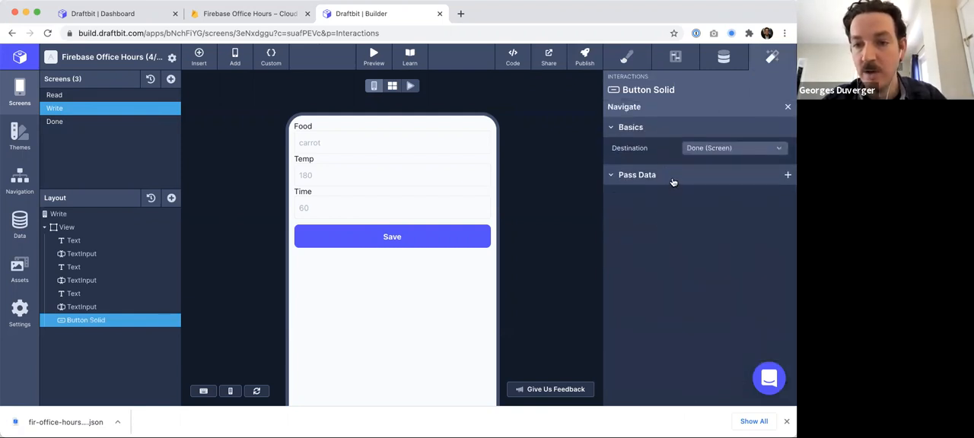
left_click(787, 175)
left_click(638, 197)
type("food")
key("Return")
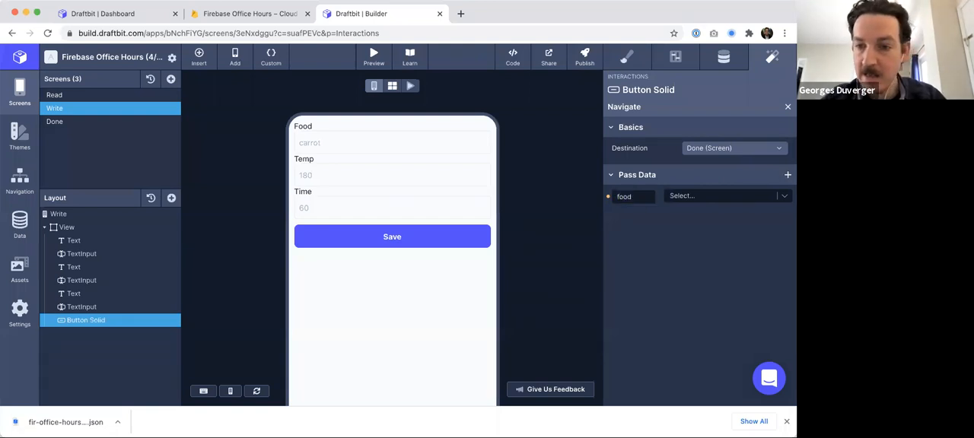
left_click(695, 197)
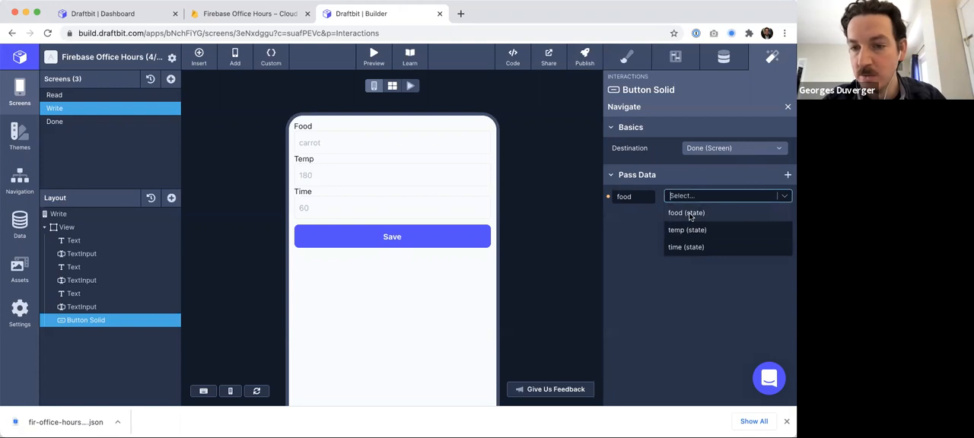
left_click(689, 214)
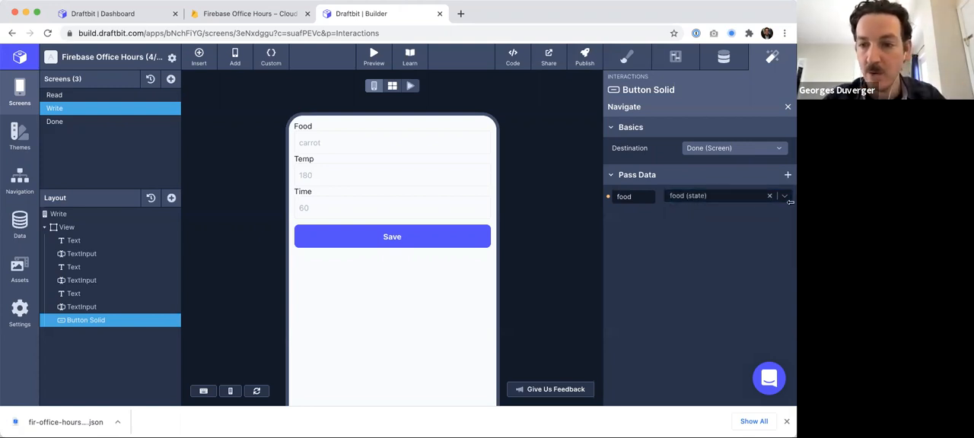
- Change the Done screen's text to "Yay! You've added {{food}}."
left_click(93, 120)
left_click(88, 229)
double_click(344, 121)
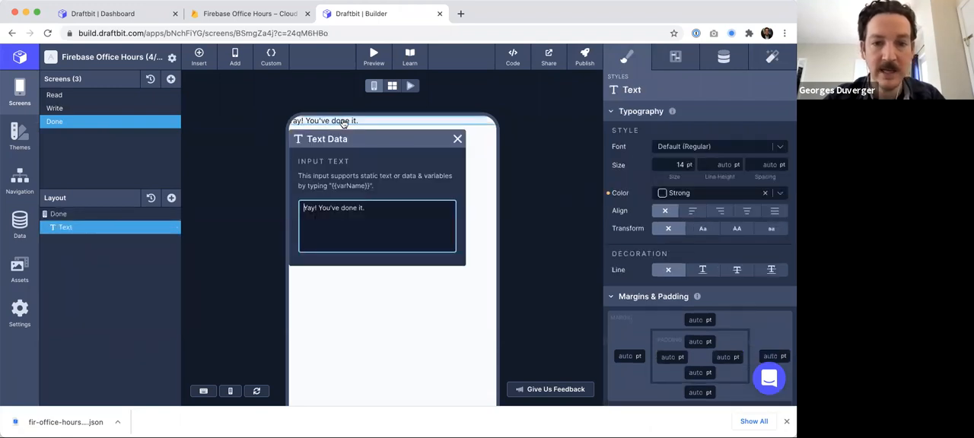
type("added {")
key("BackSpace")
key("Return")
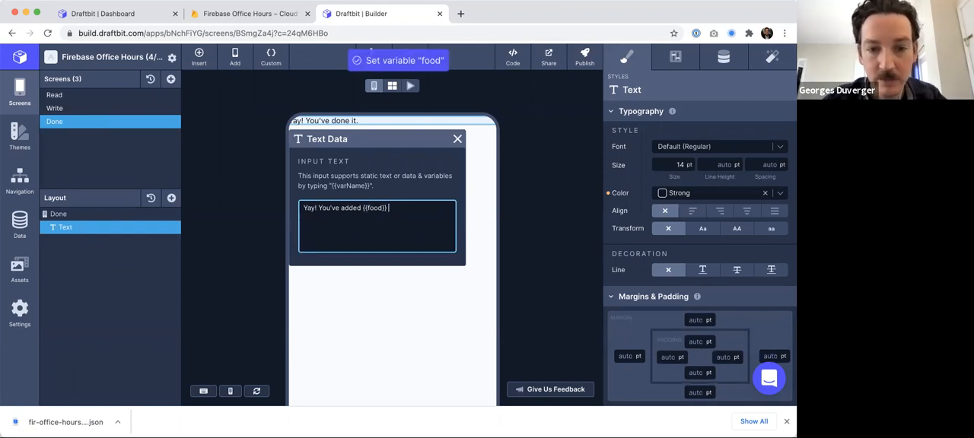
key("BackSpace")
left_click(459, 140)
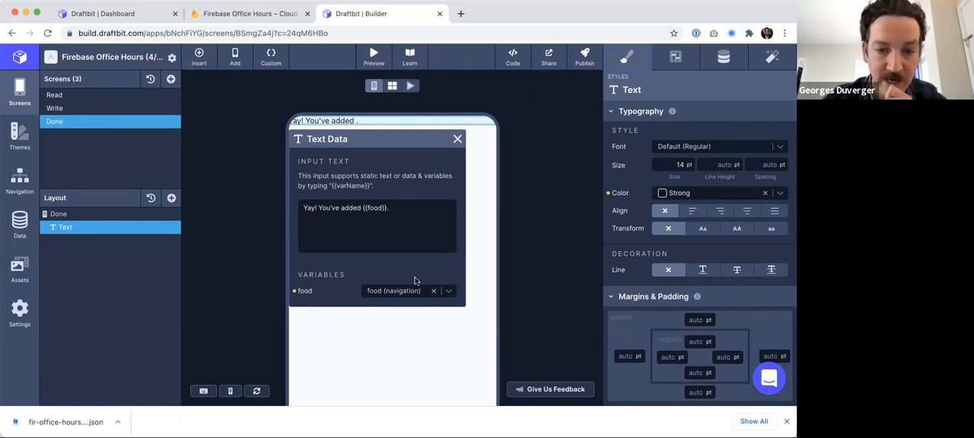
left_click(456, 140)
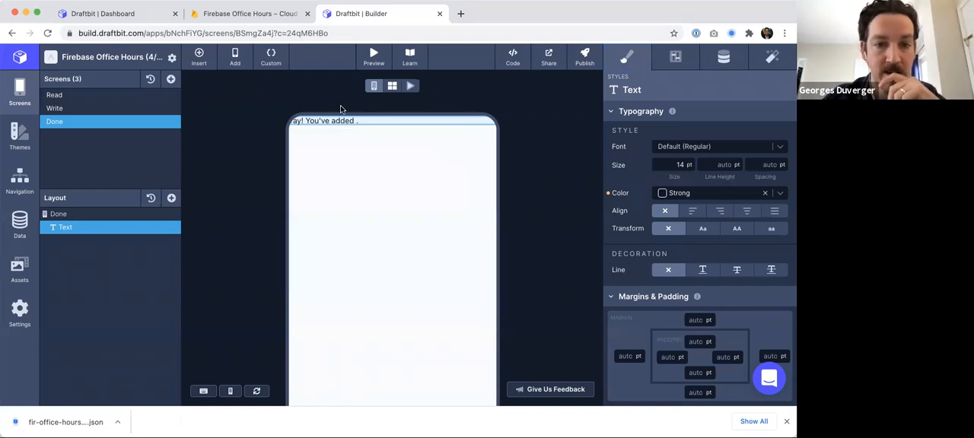
- Test the Write form in live preview by entering tofu with time 20 and saving
left_click(59, 107)
key("super+r")
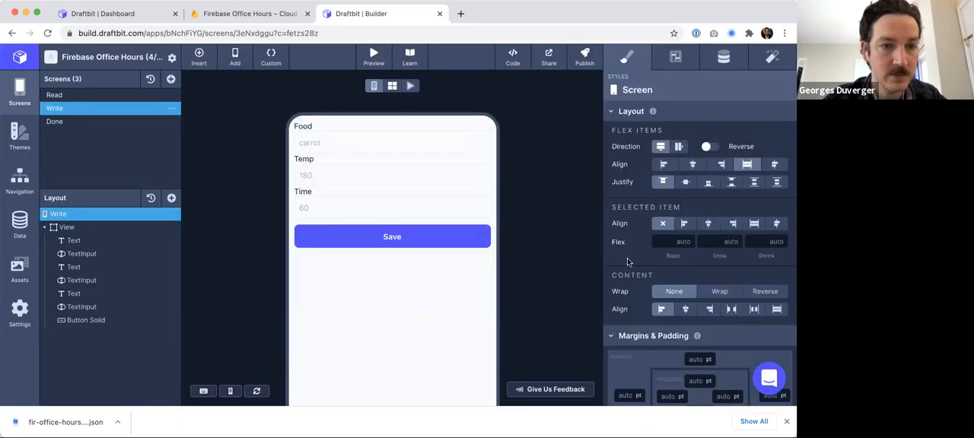
left_click(411, 85)
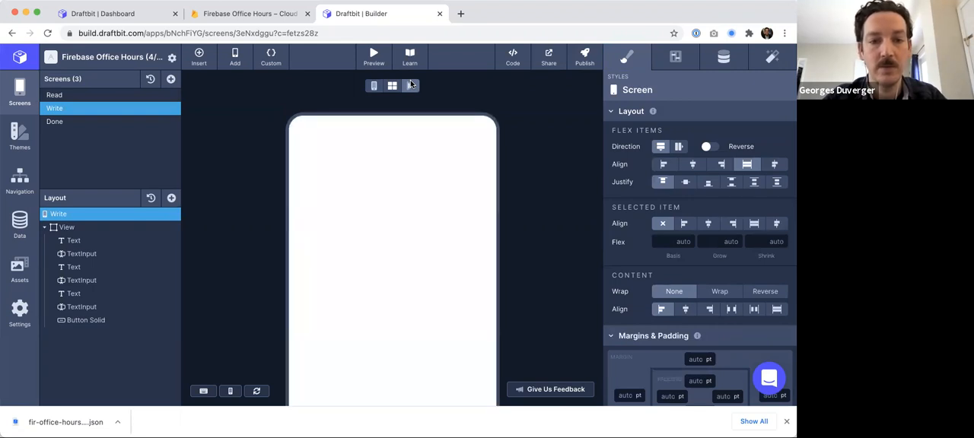
left_click(325, 178)
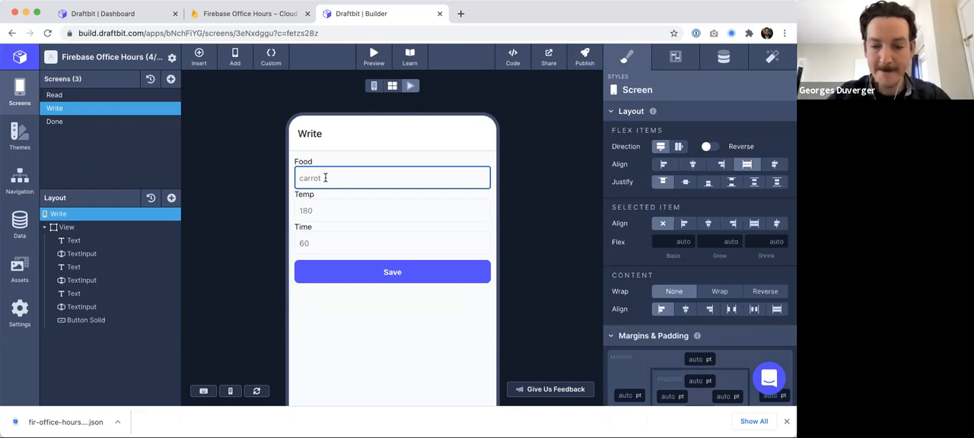
type("tofu")
key("Tab")
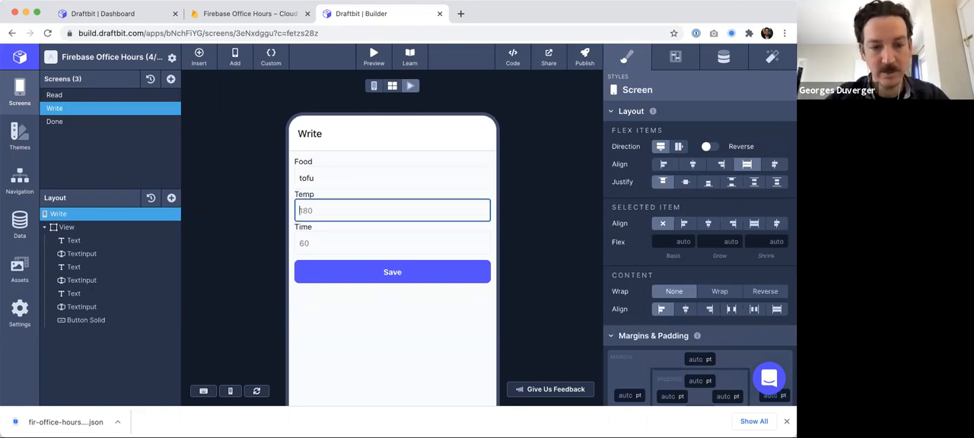
key("Tab")
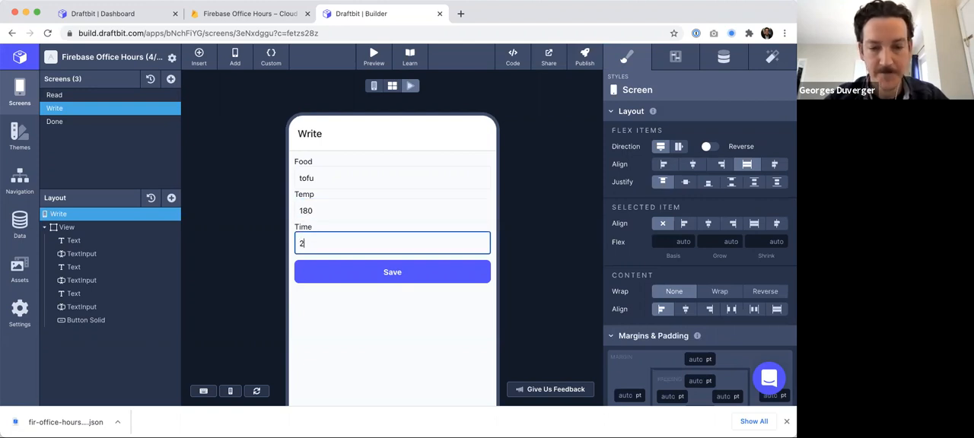
type("20")
left_click(393, 271)
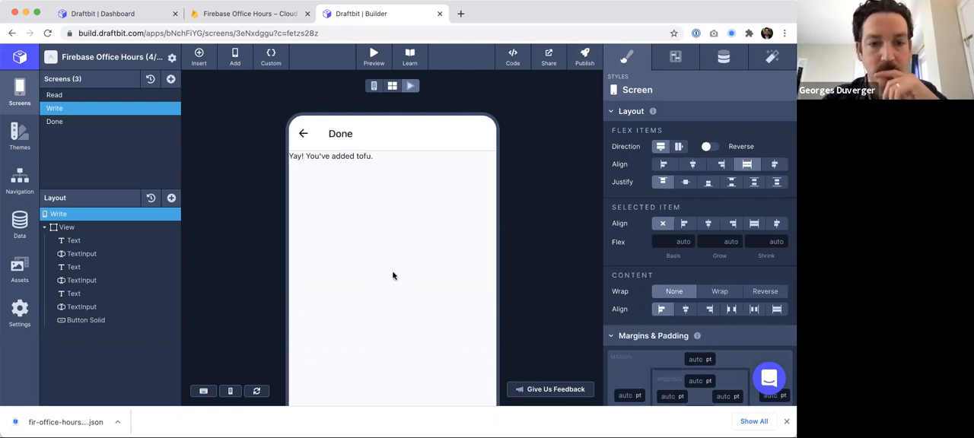
- Check the Firestore cooks collection for the tofu document, then return to the builder
left_click_drag(307, 158, 373, 159)
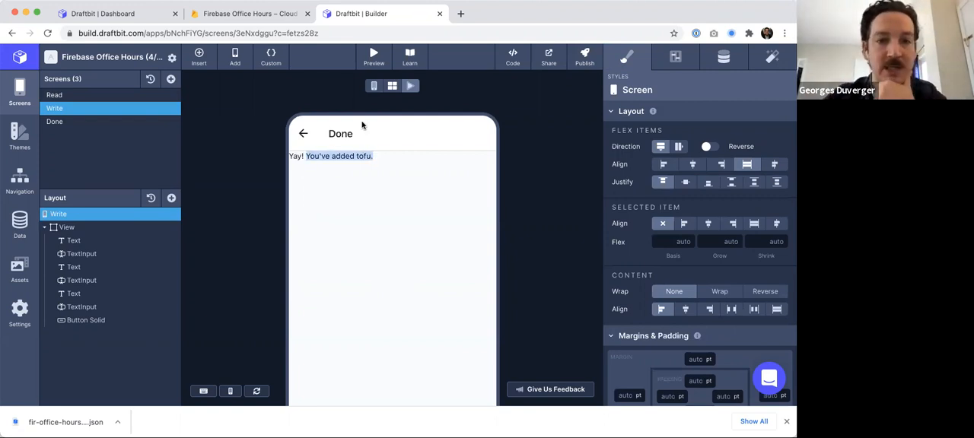
left_click(256, 13)
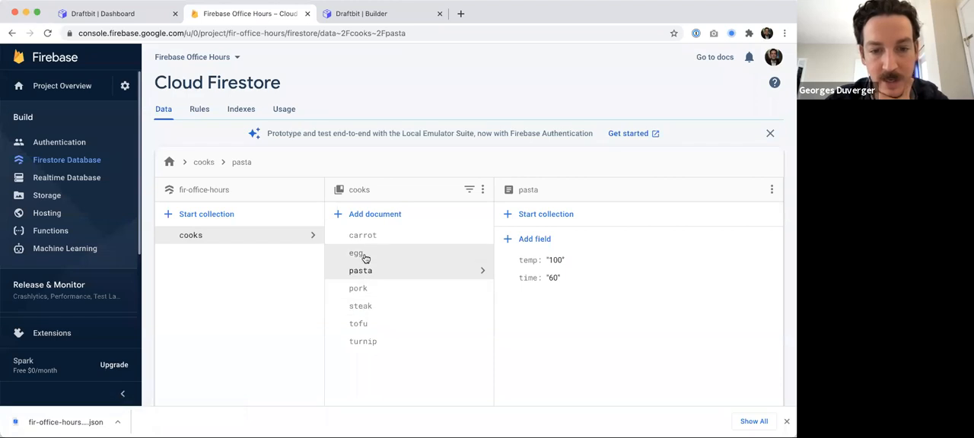
left_click(391, 14)
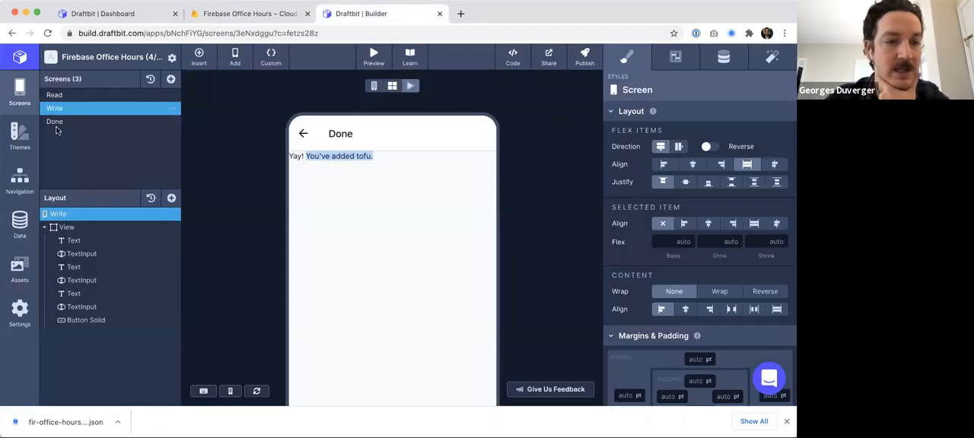
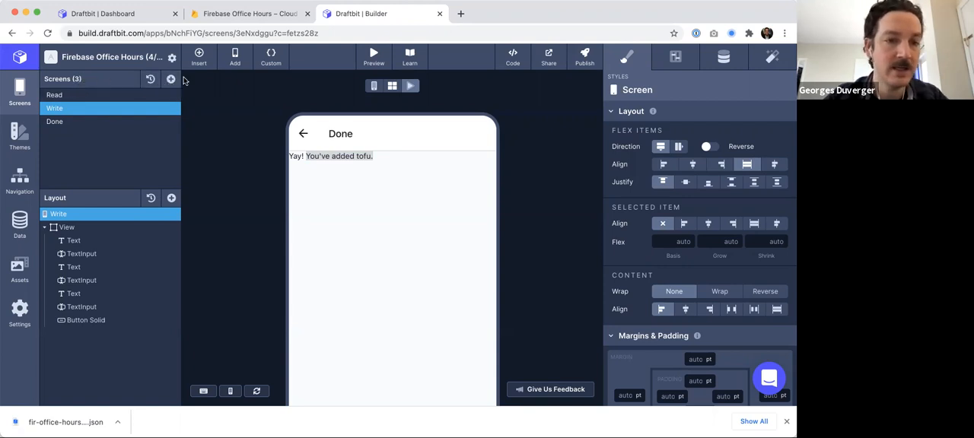
left_click(171, 82)
left_click(239, 243)
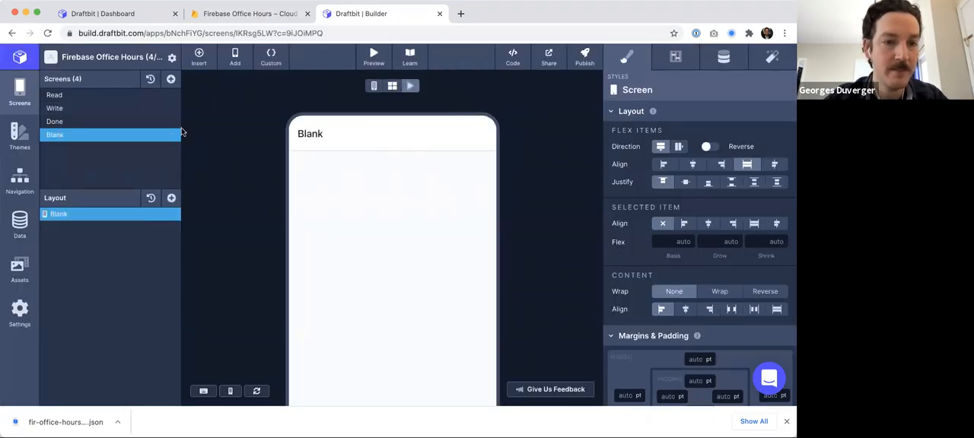
left_click(172, 134)
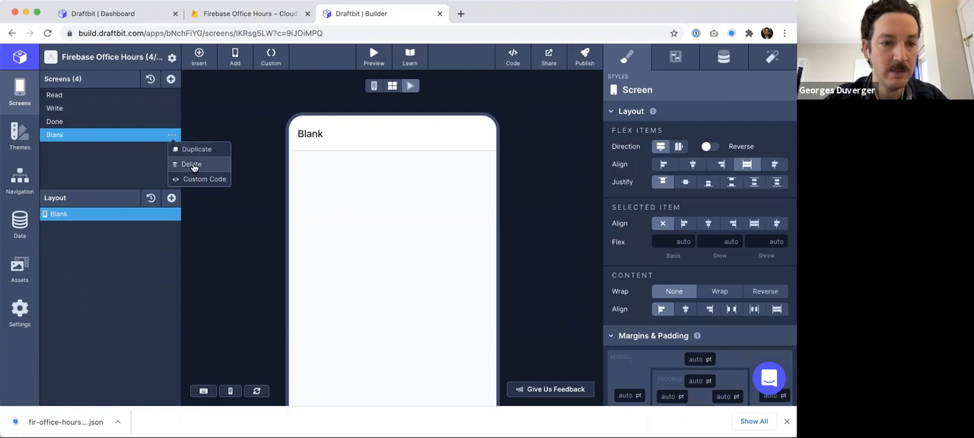
left_click(190, 164)
left_click(263, 180)
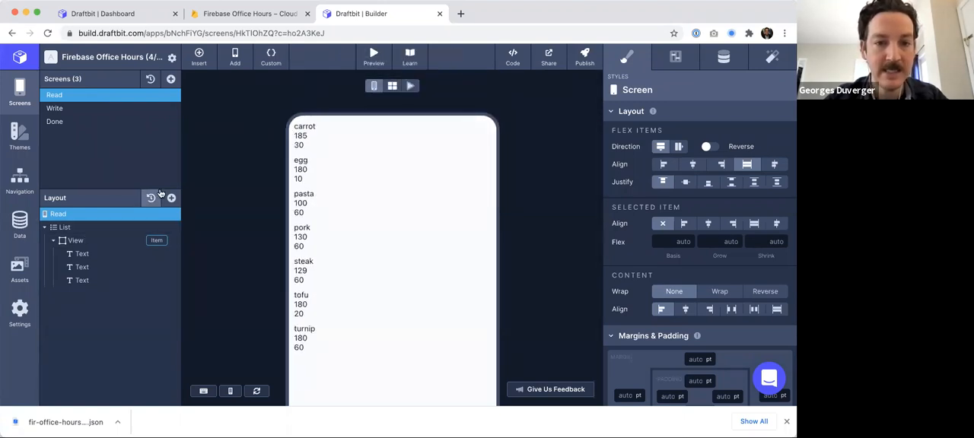
- Add a solid button inside the list item view on the Read screen
left_click(80, 242)
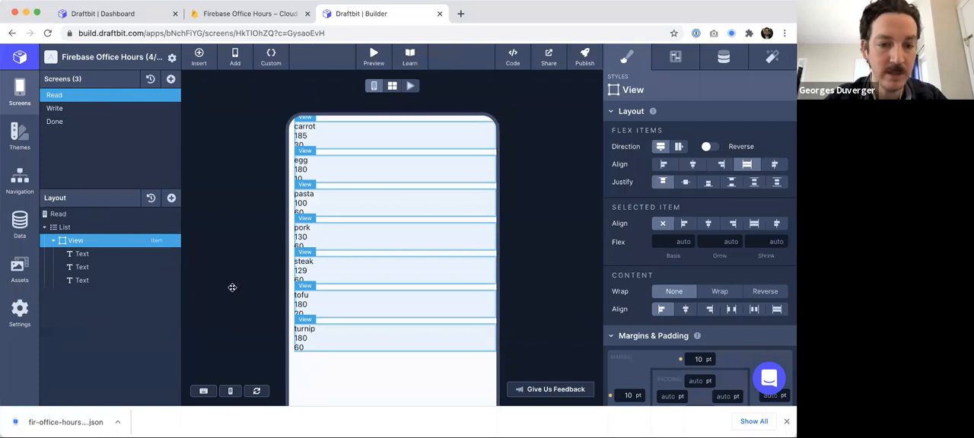
left_click(171, 199)
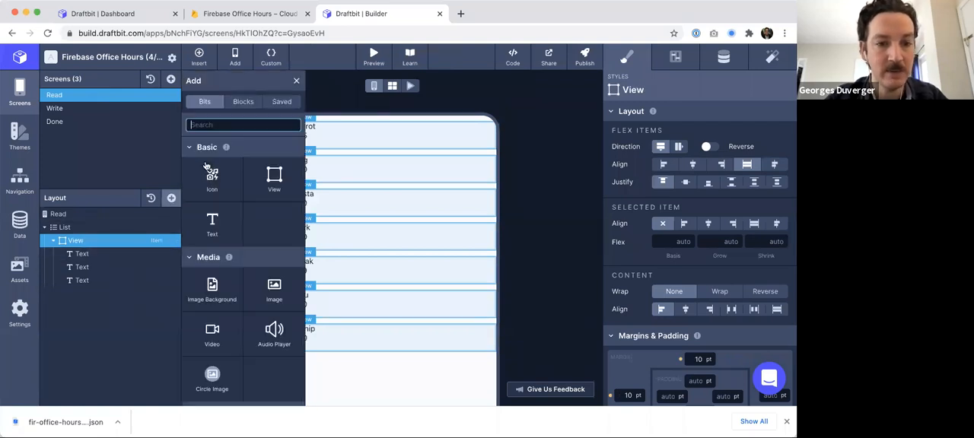
type("but")
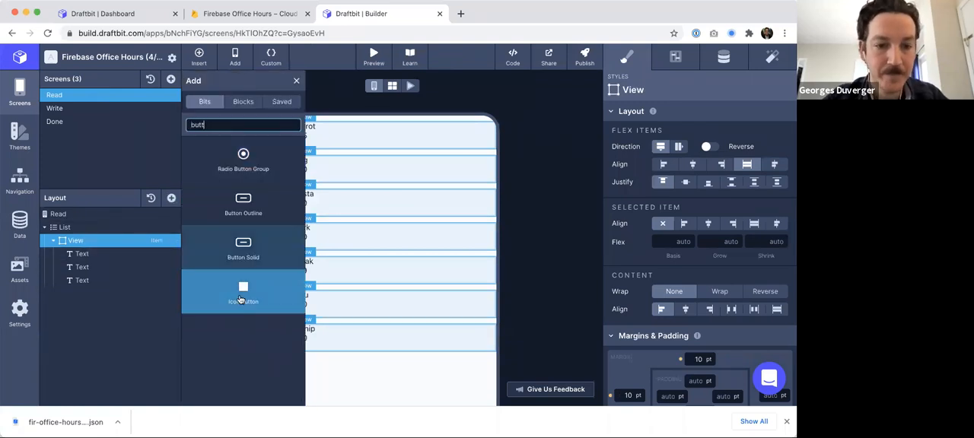
type("t")
left_click(243, 245)
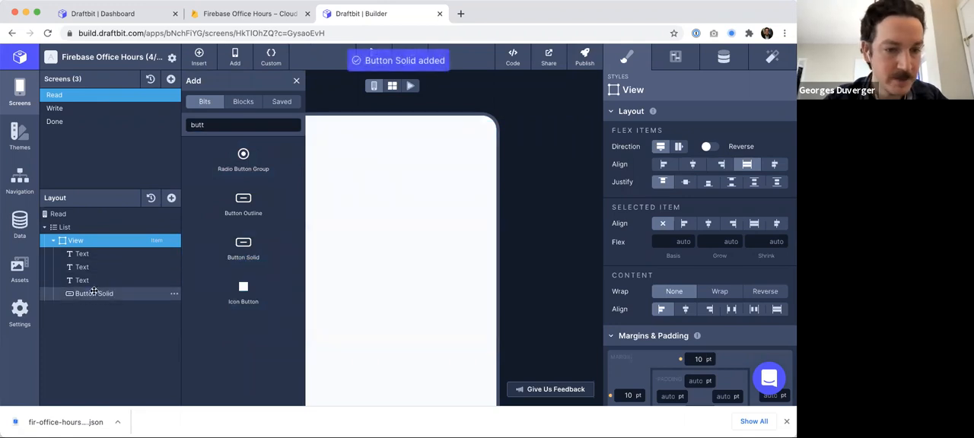
left_click(95, 294)
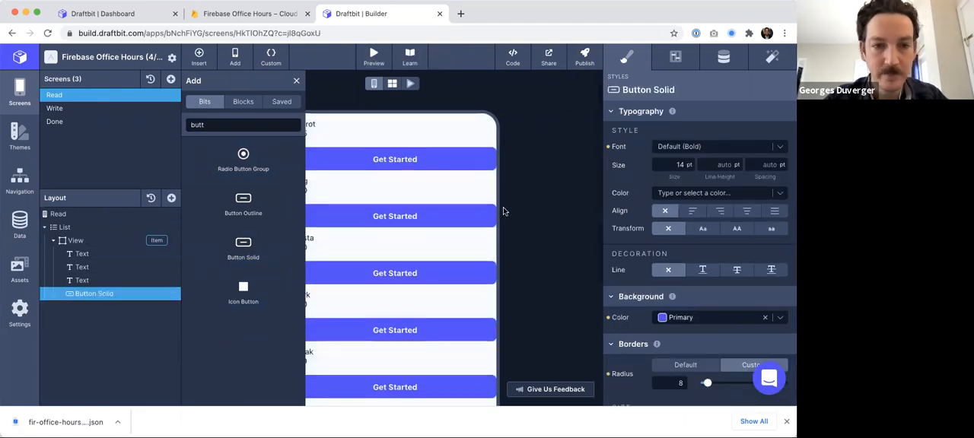
- Set the new button's label to Delete
left_click(296, 80)
scroll(311, 107, "down", 2)
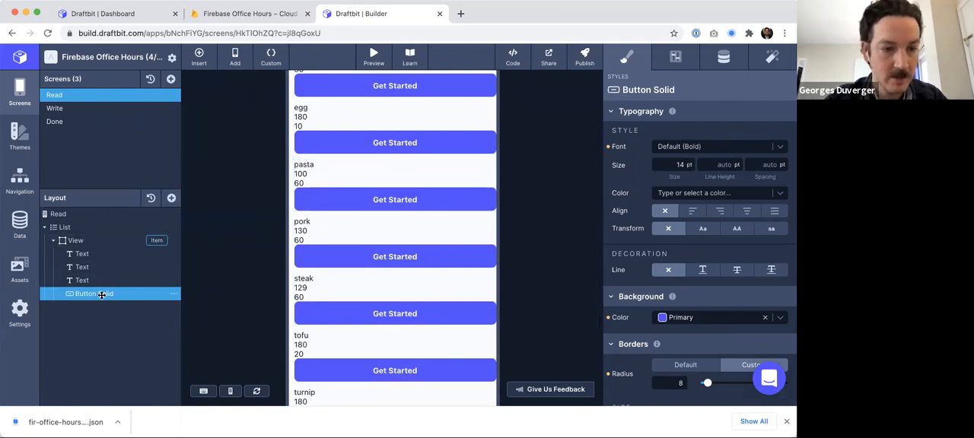
left_click(724, 57)
left_click_drag(688, 133, 703, 132)
key("super+a")
type("Dele")
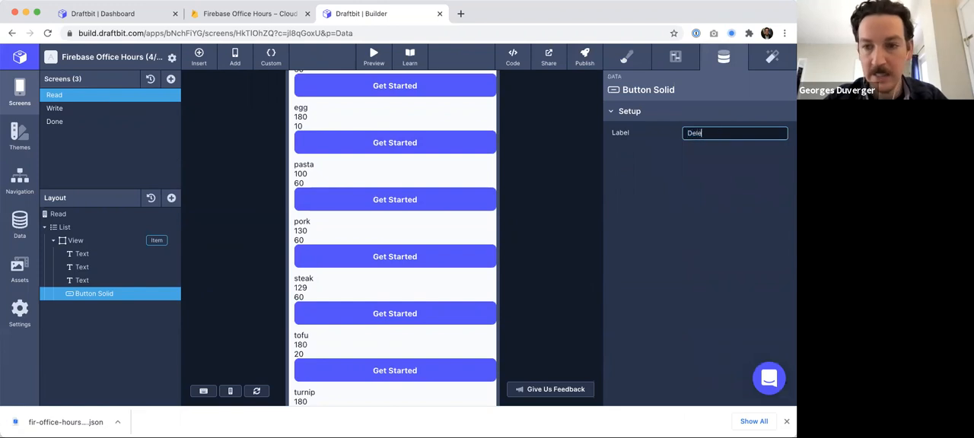
type("te")
left_click(679, 154)
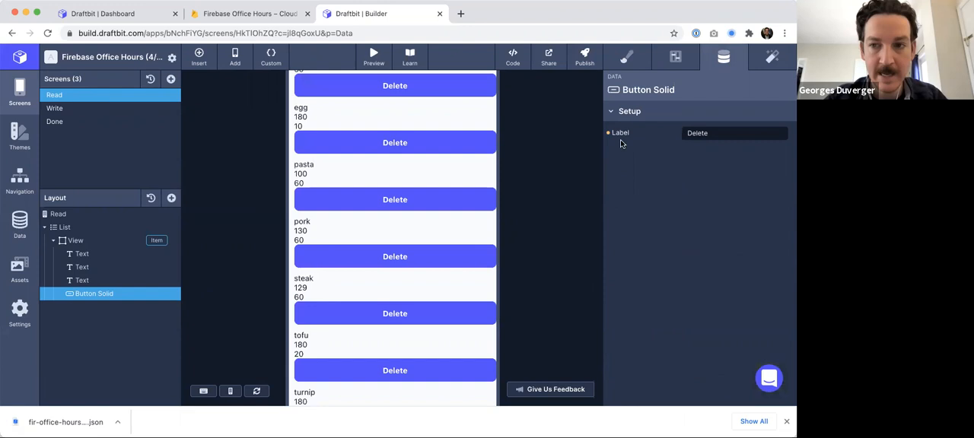
- Add a Firebase Request action on tap that deletes the cooks document whose id matches the list item
left_click(774, 58)
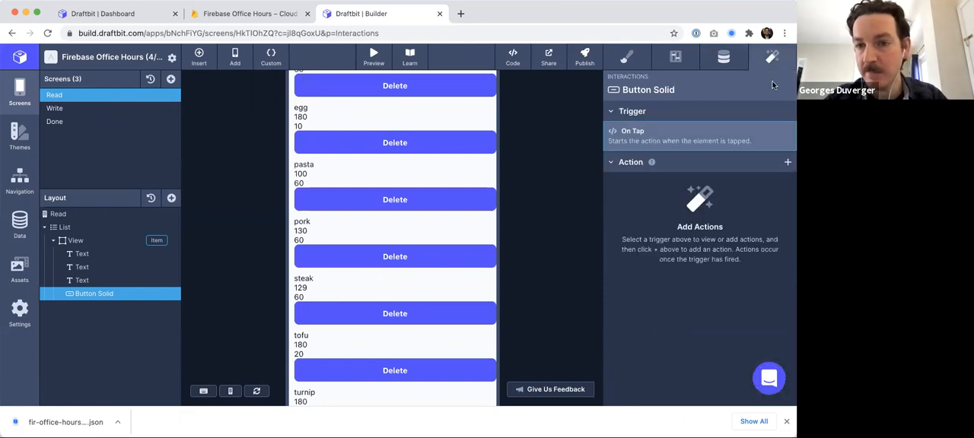
left_click(788, 164)
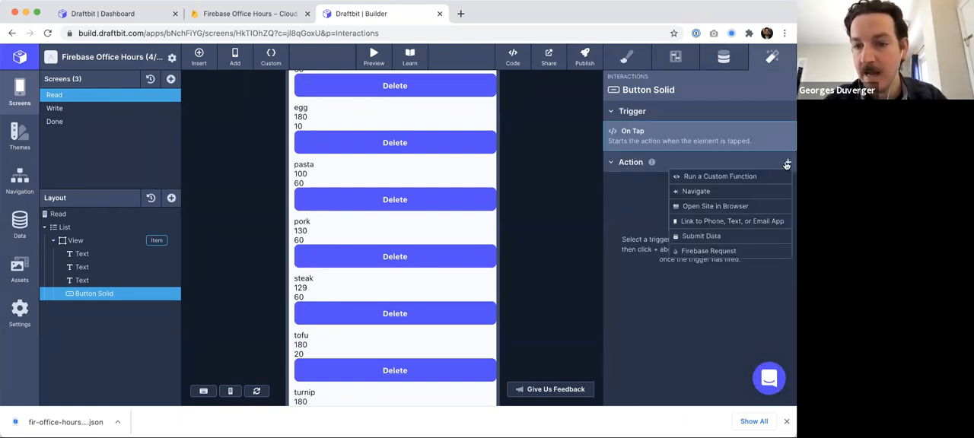
left_click(705, 251)
left_click(678, 167)
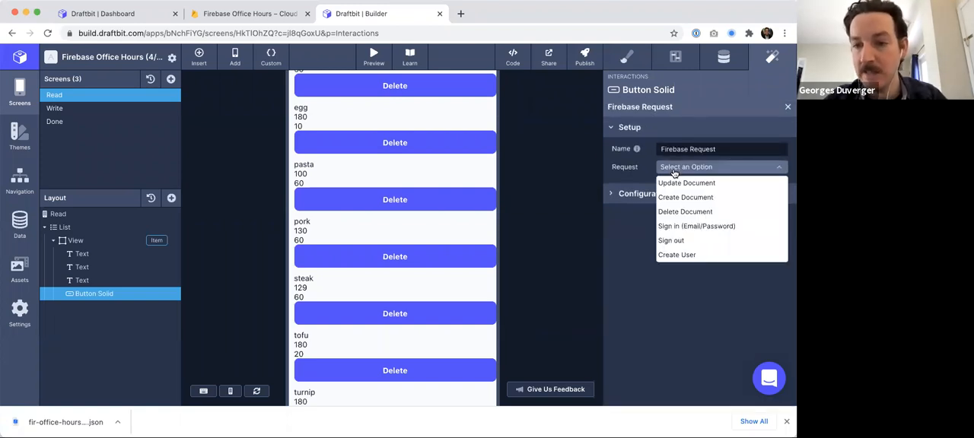
left_click(681, 214)
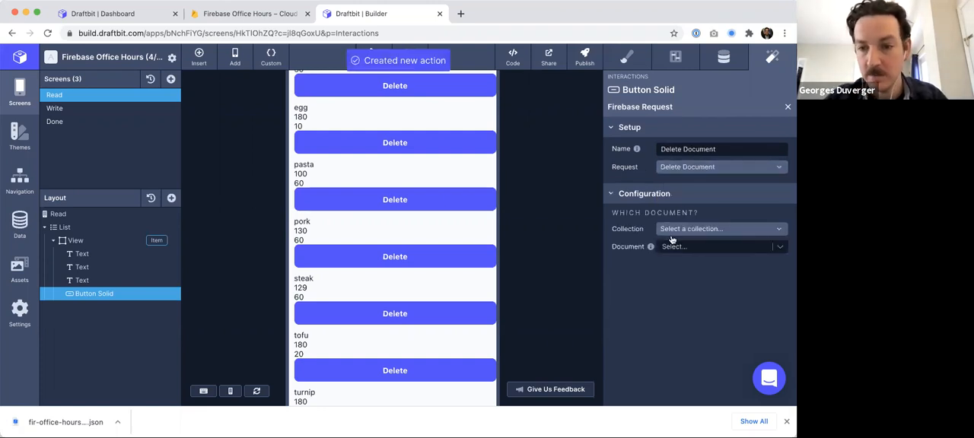
left_click(671, 231)
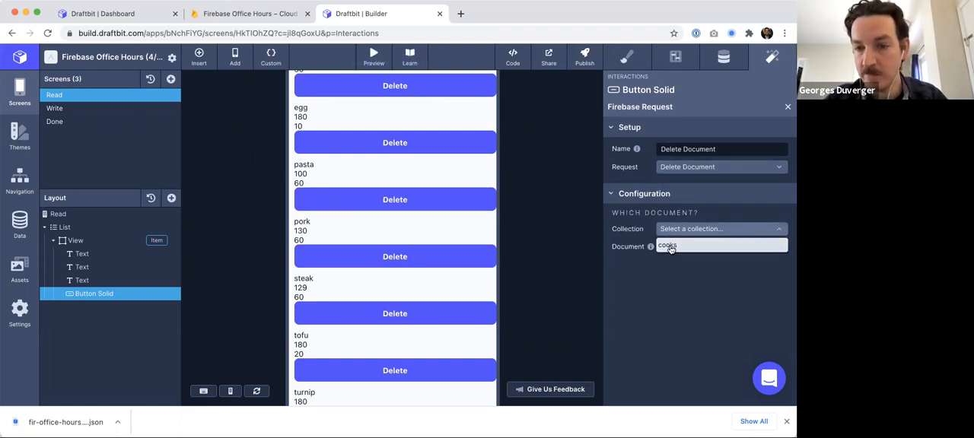
left_click(669, 248)
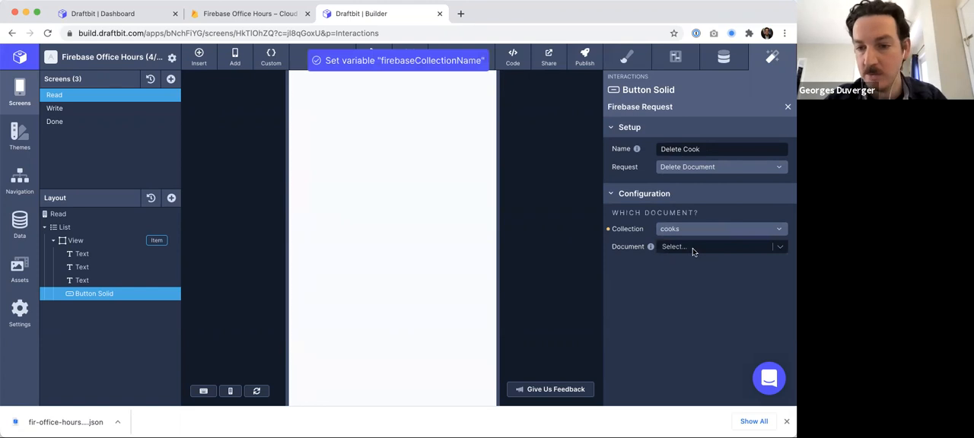
left_click(693, 249)
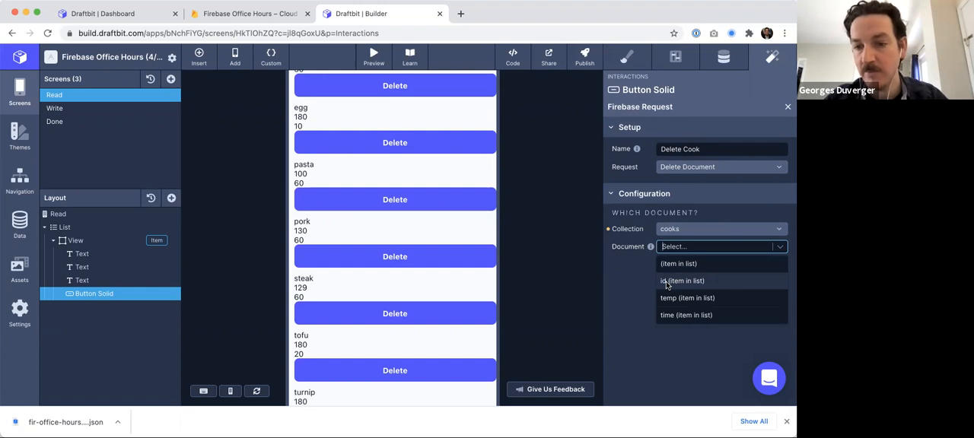
left_click(674, 282)
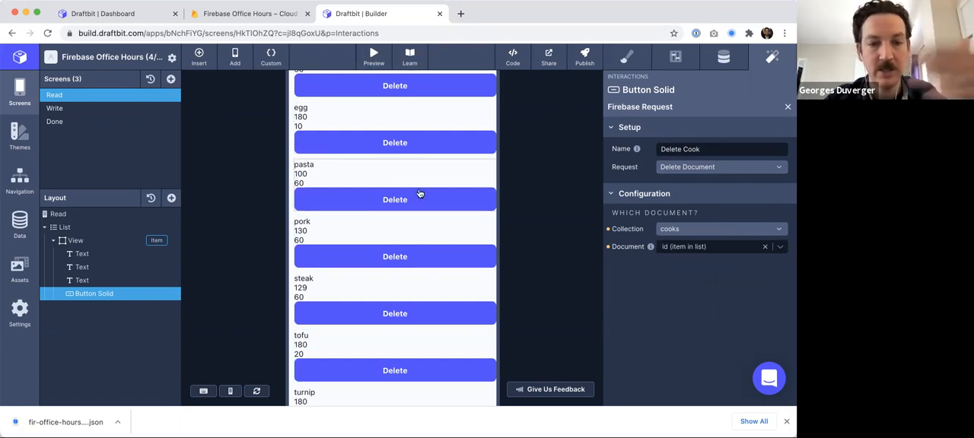
- Switch the canvas to live preview and open the tofu document in the Firestore cooks collection
scroll(533, 198, "up", 3)
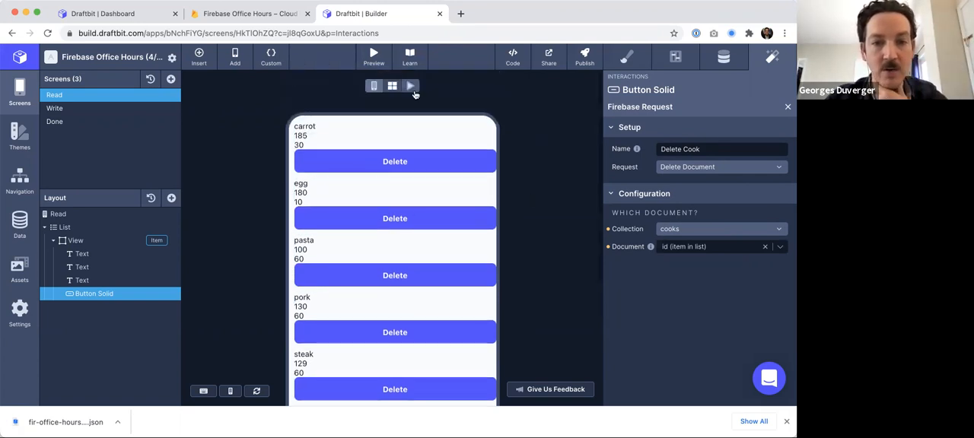
left_click(411, 86)
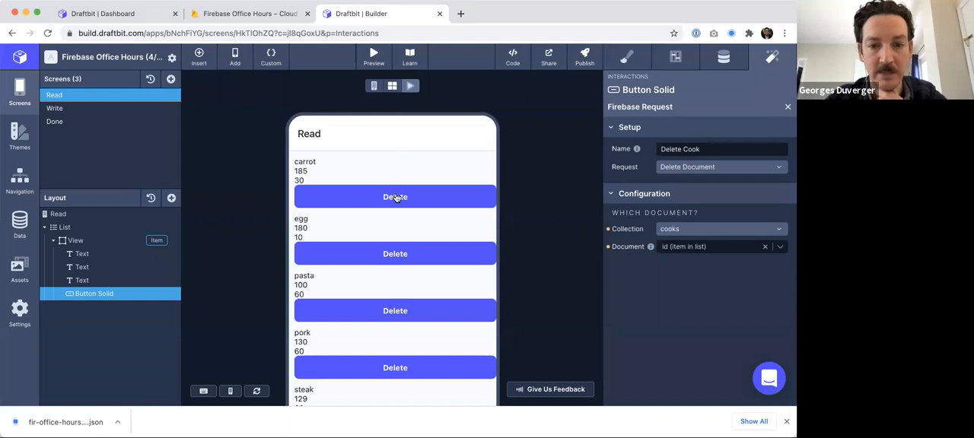
scroll(395, 198, "down", 5)
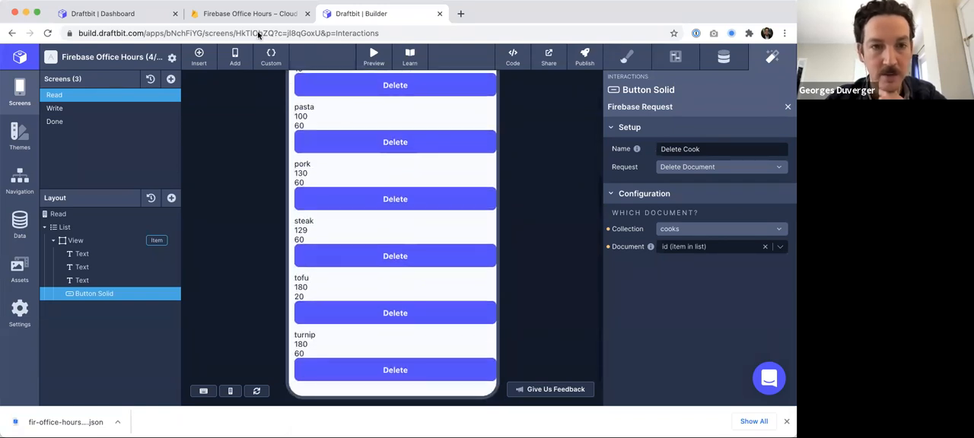
left_click(252, 13)
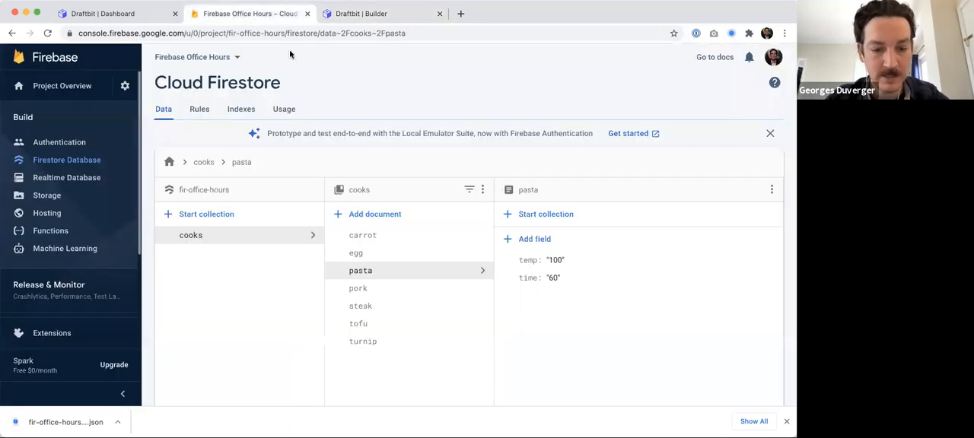
left_click(368, 322)
left_click(381, 14)
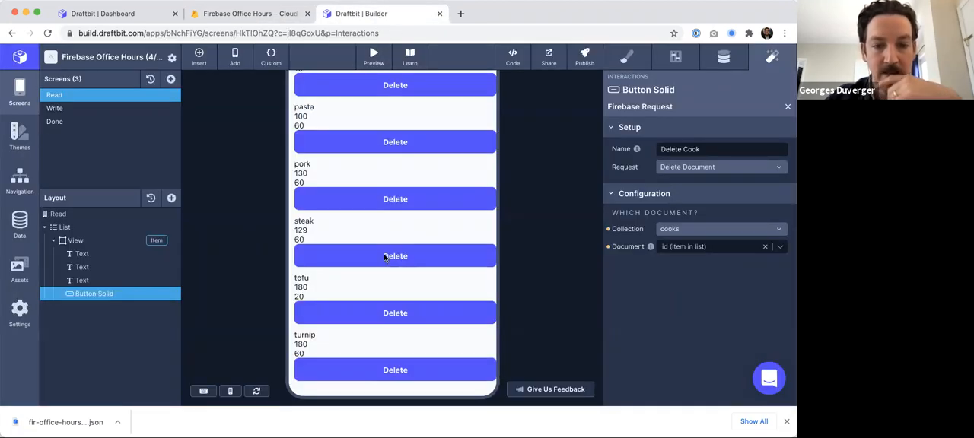
- Delete the tofu entry in live preview and check the Firestore cooks collection for it
scroll(387, 257, "down", 1)
left_click(394, 290)
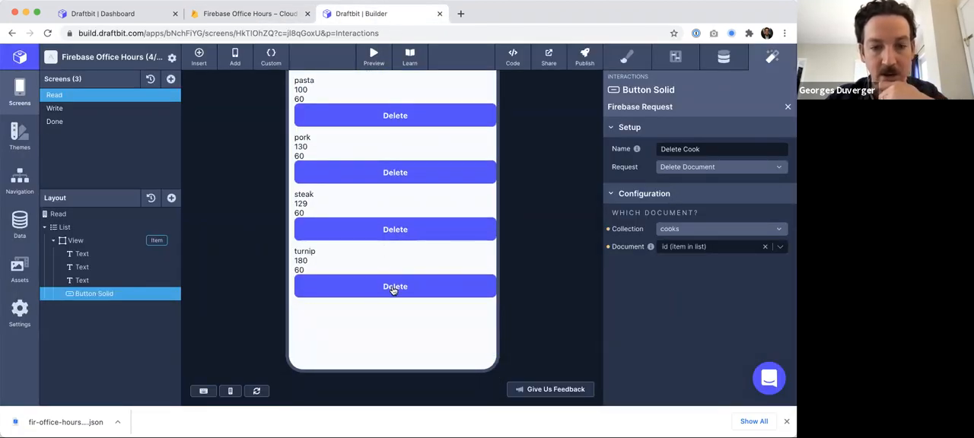
left_click(251, 14)
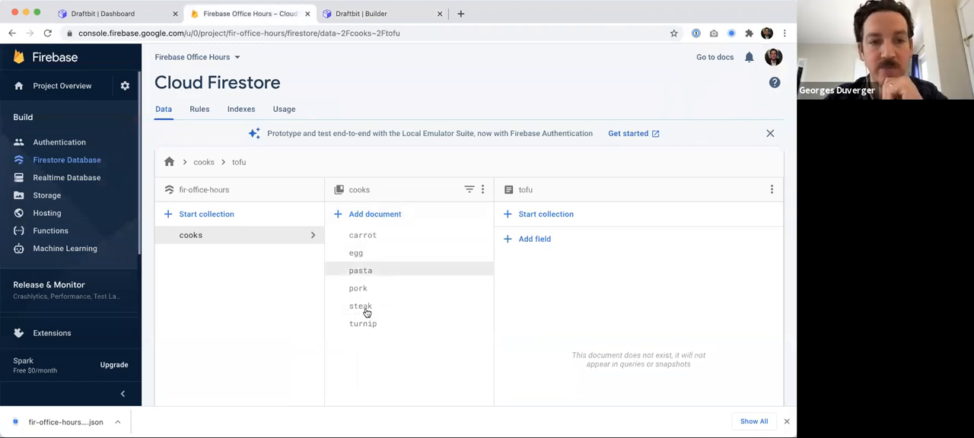
left_click(372, 13)
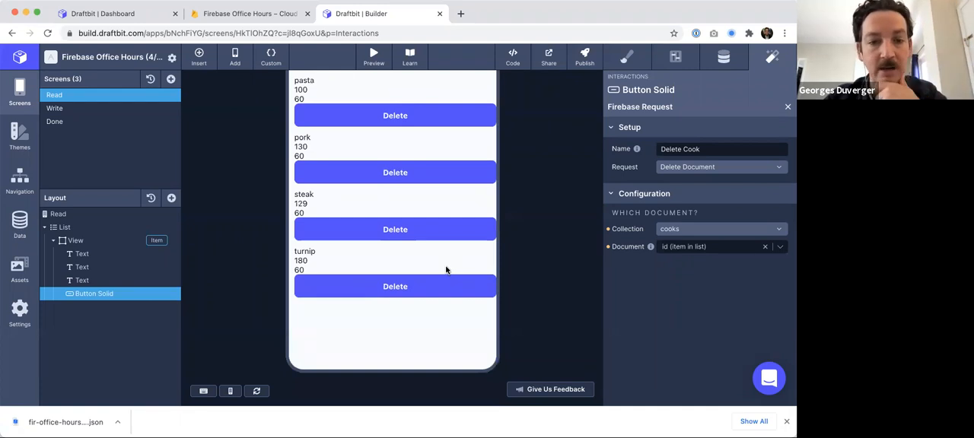
- Delete the turnip and pasta entries in live preview
scroll(371, 305, "up", 2)
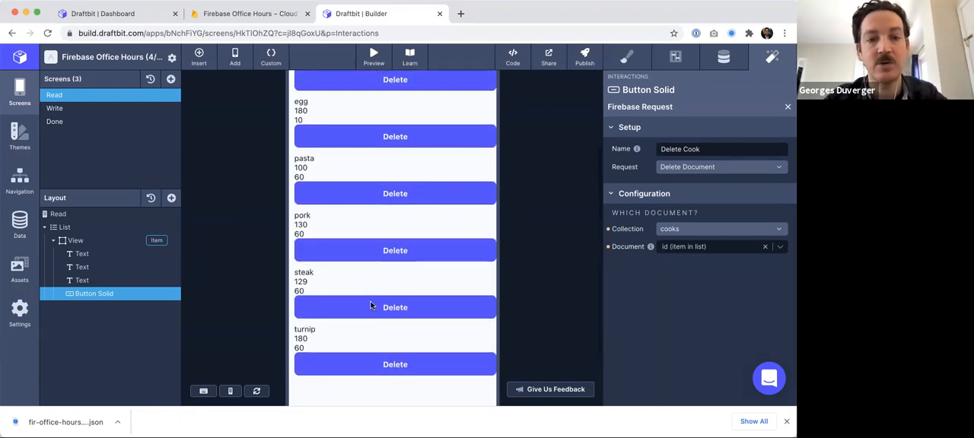
scroll(371, 305, "up", 1)
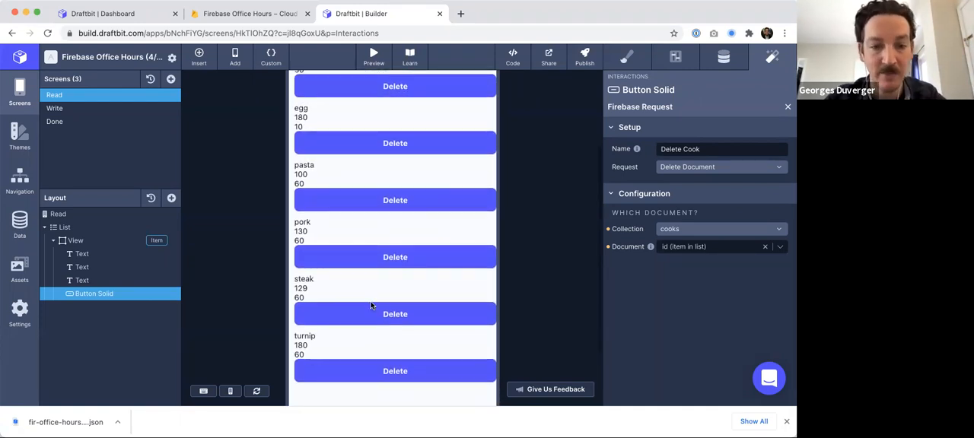
left_click(386, 379)
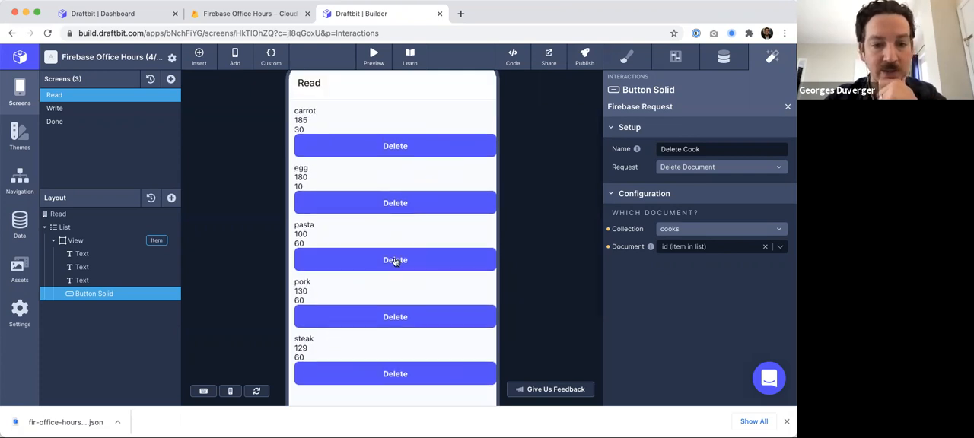
left_click(395, 262)
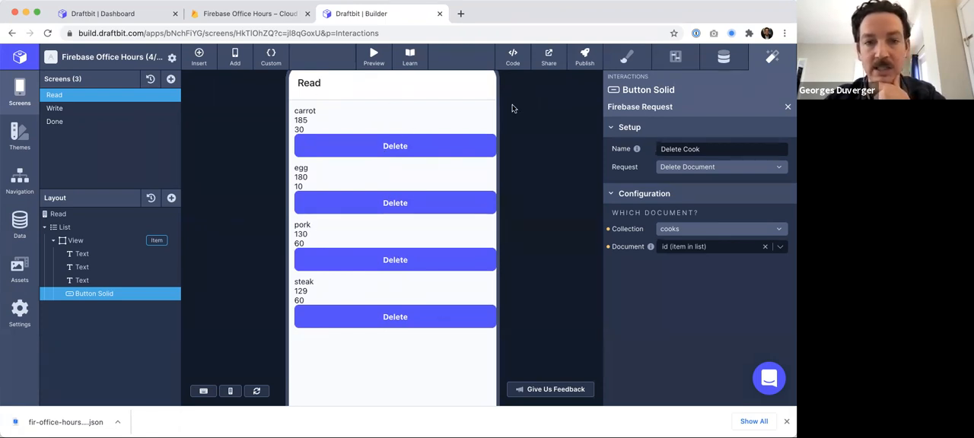
- Rename the Read screen to Read/Delete
left_click(51, 94)
double_click(51, 94)
type("/Delet")
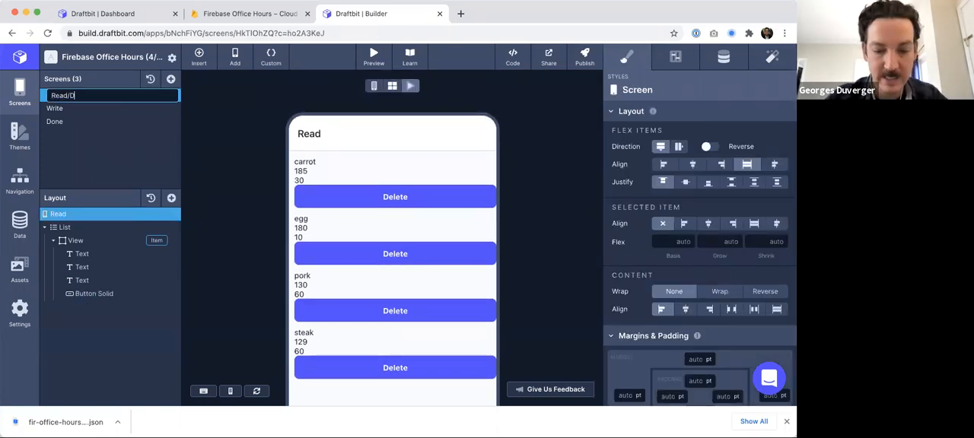
key("Return")
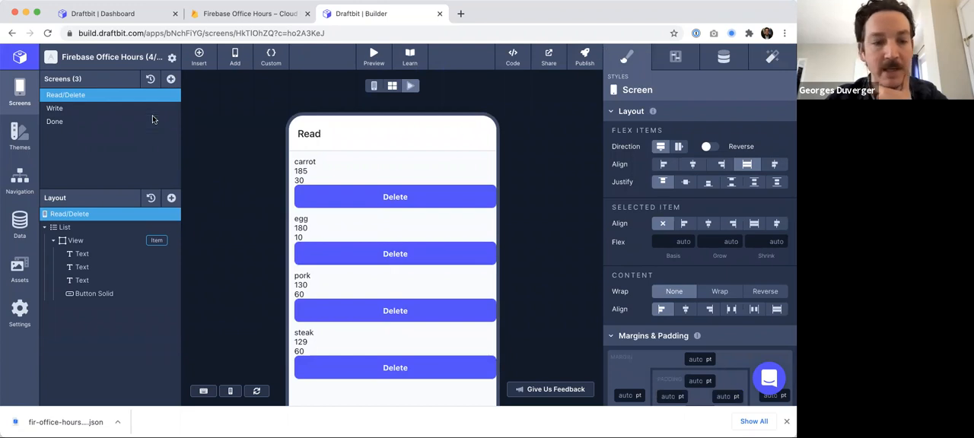
- Check the Firestore cooks collection for the remaining documents
mouse_move(152, 119)
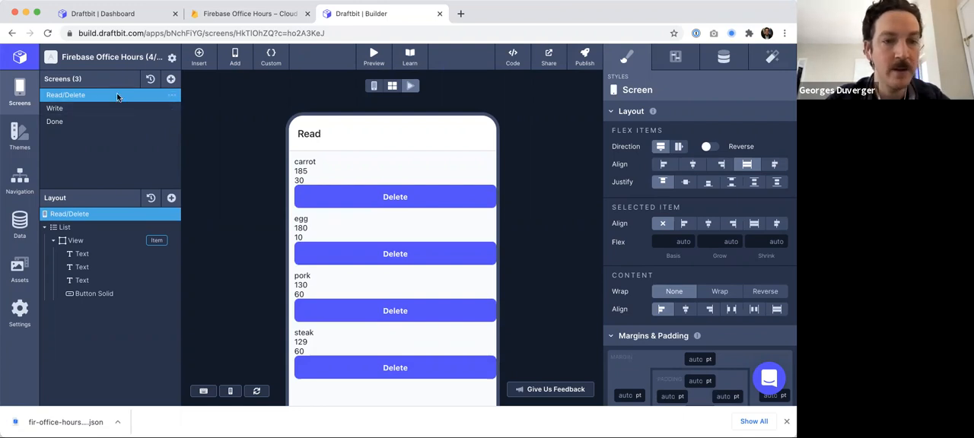
left_click(251, 13)
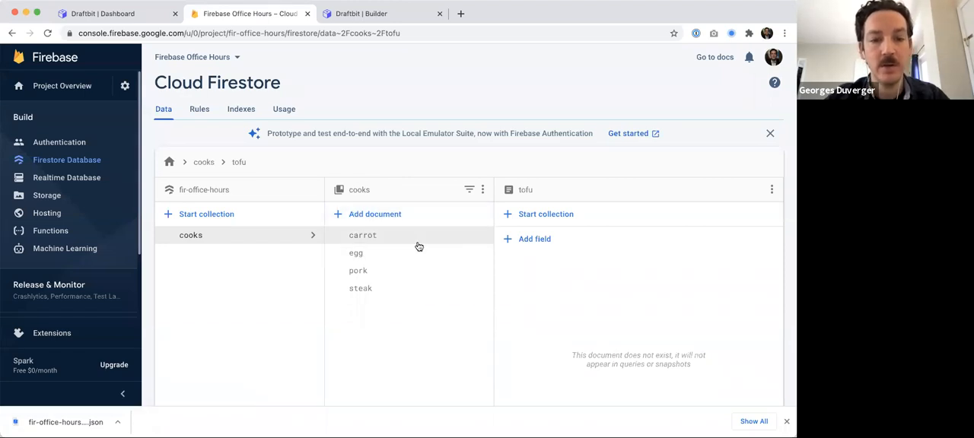
- Open the steak document and begin adding a string field named image
left_click(411, 287)
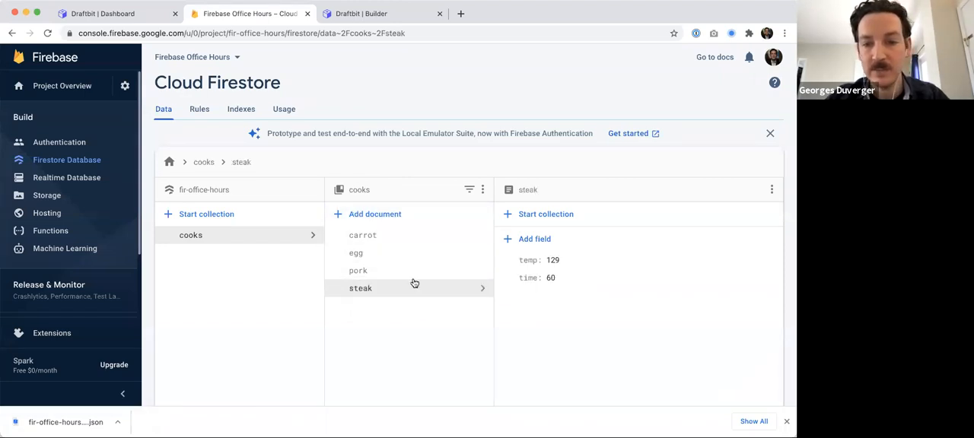
left_click(528, 241)
left_click(524, 259)
type("imag")
left_click(620, 261)
left_click(679, 258)
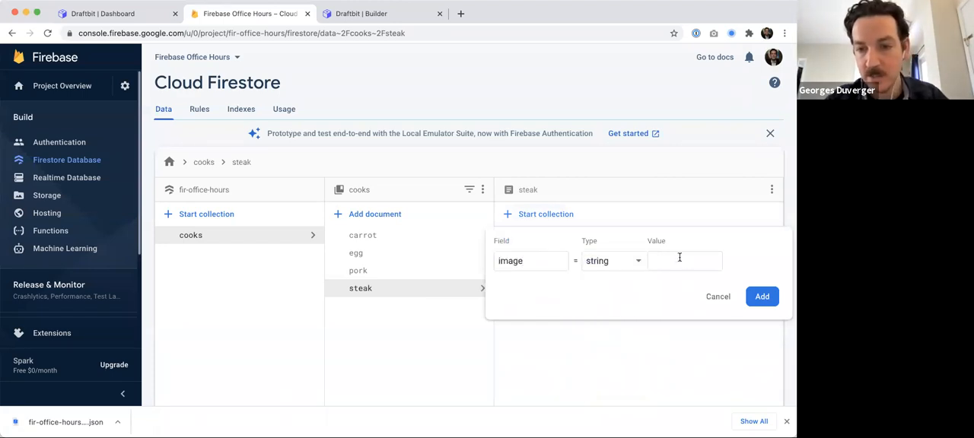
- Search Google Images for sous vide steak in a new tab
left_click(461, 14)
type("sous")
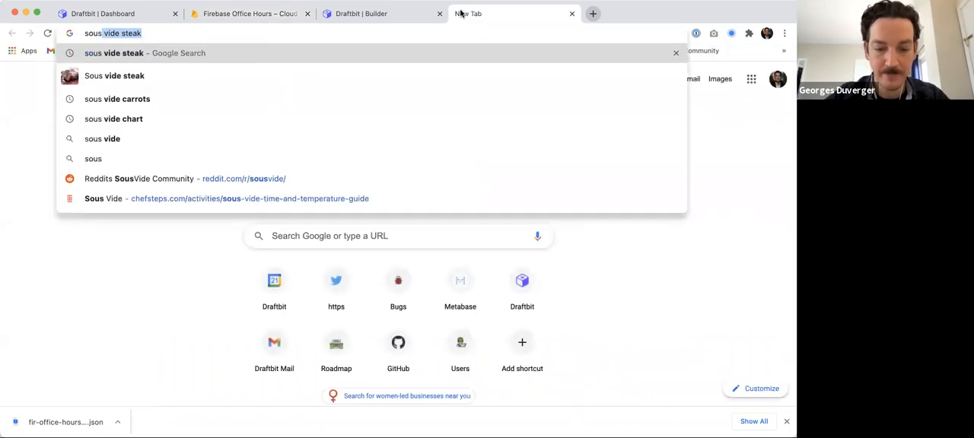
type(" vide steak")
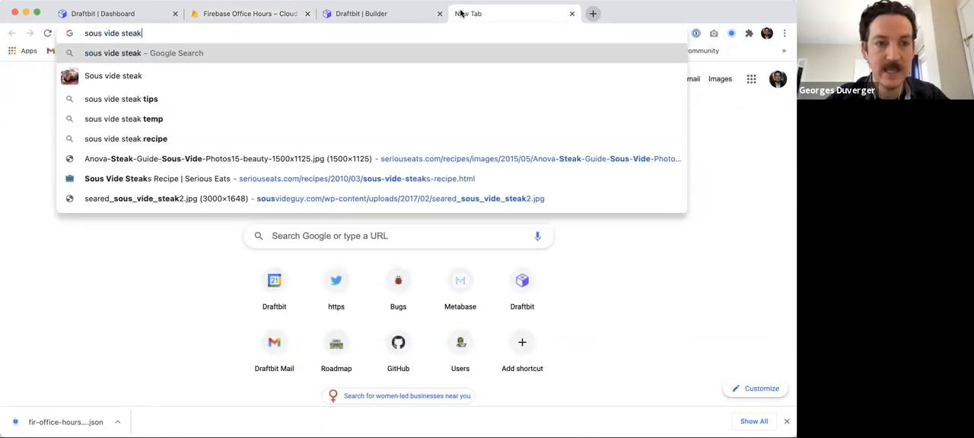
key("Return")
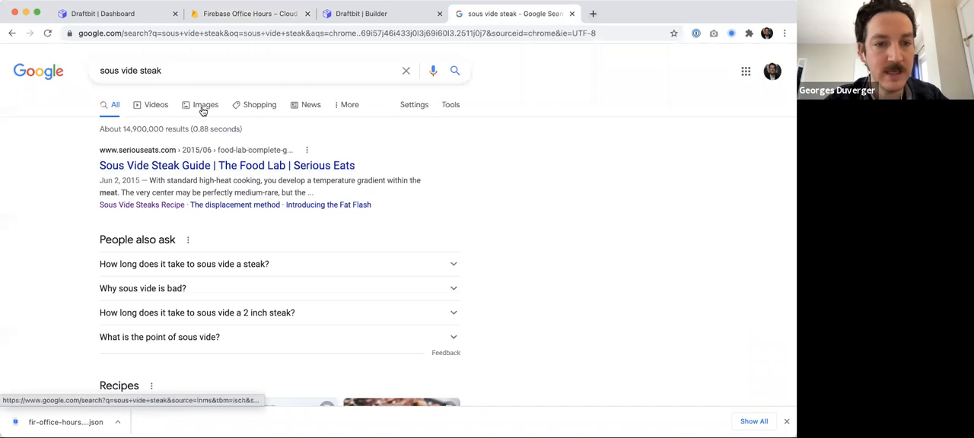
left_click(202, 105)
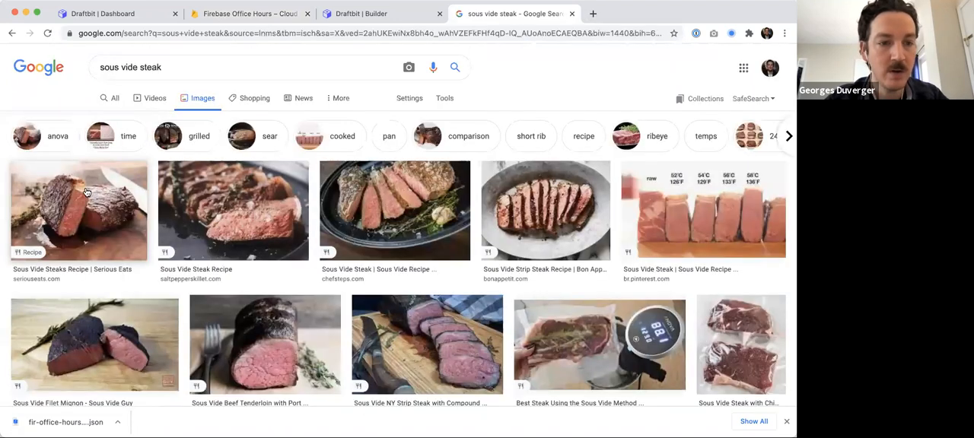
right_click(86, 191)
key("Escape")
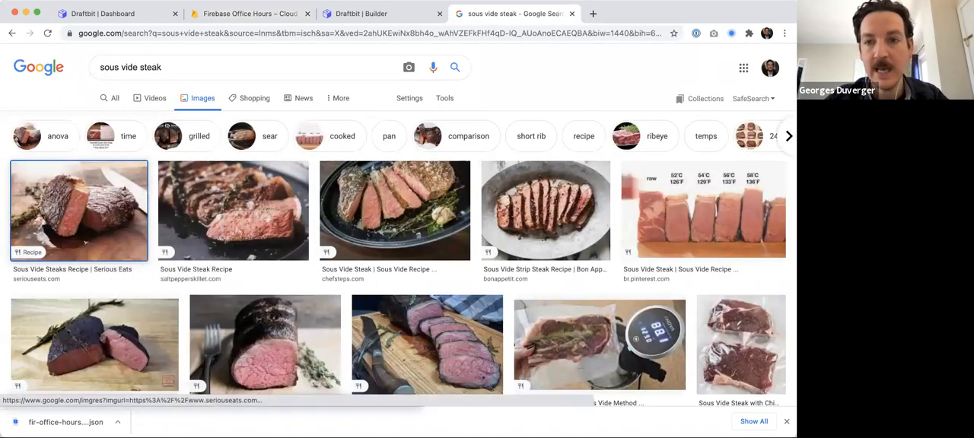
left_click(571, 13)
left_click(545, 33)
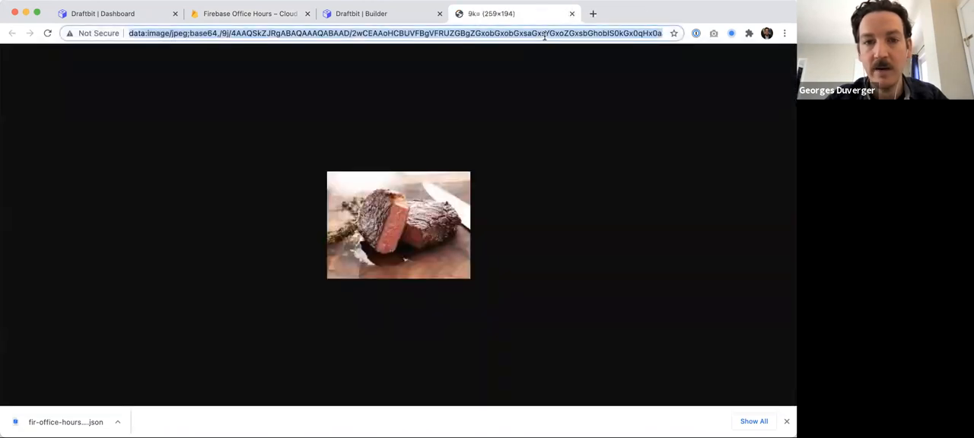
key("Right")
key("Return")
left_click(545, 37)
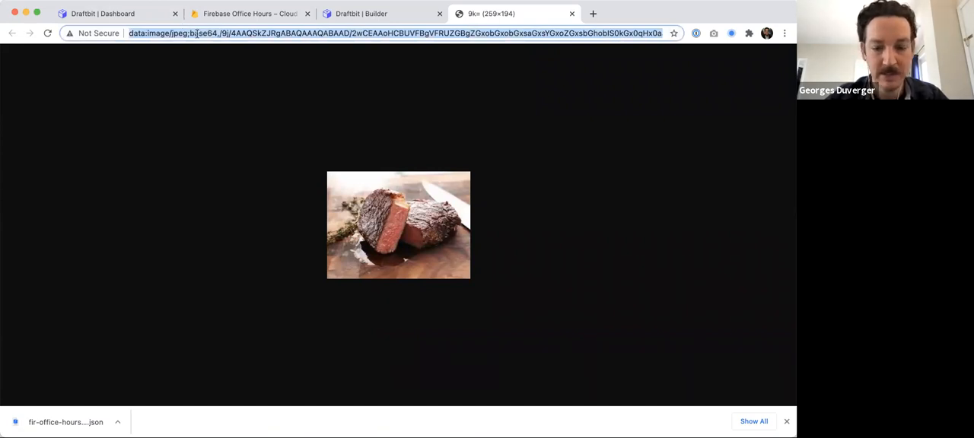
- Search sous vide steak again, open the Serious Eats steak photo in a new tab and copy its URL
type("sous vide")
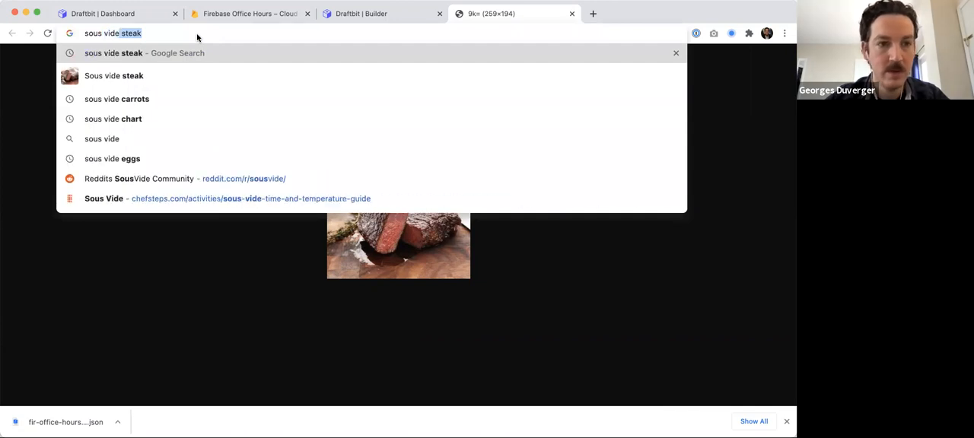
key("Return")
left_click(205, 104)
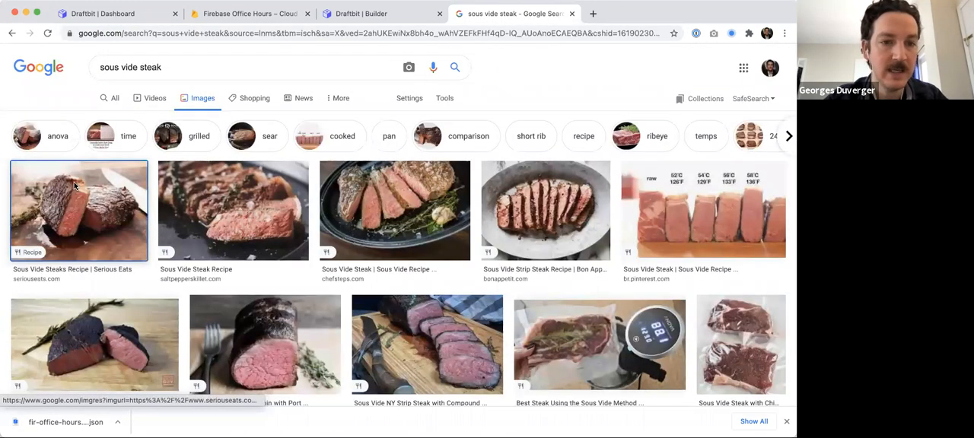
left_click(75, 185)
right_click(625, 160)
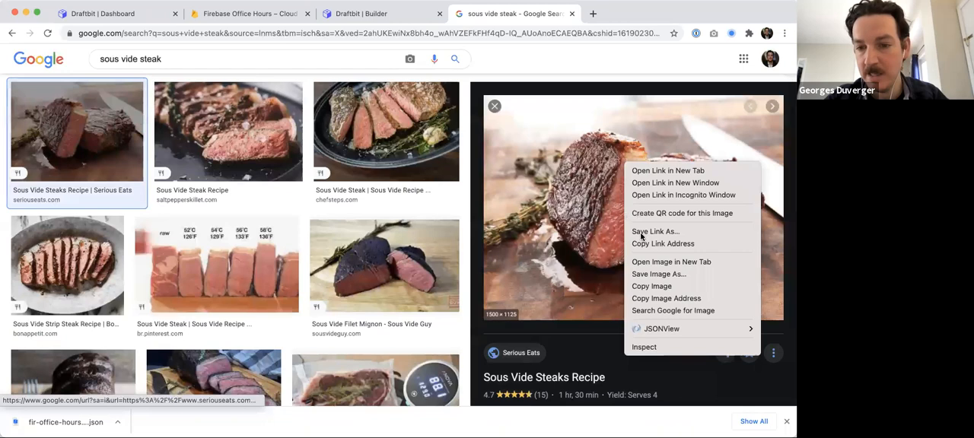
left_click(644, 261)
key("ctrl+Tab")
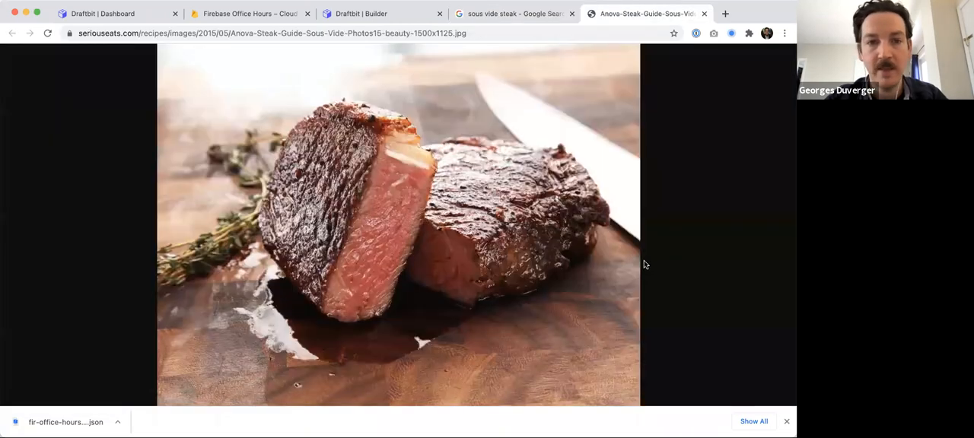
left_click(448, 33)
key("ctrl+c")
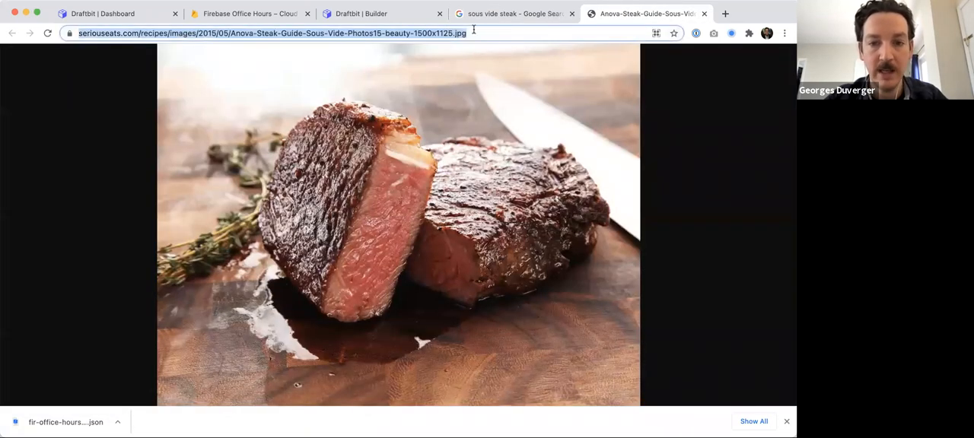
- Paste the steak photo URL as the image field's value and add the field to the steak document
left_click(259, 14)
left_click(683, 259)
key("ctrl+v")
left_click(762, 296)
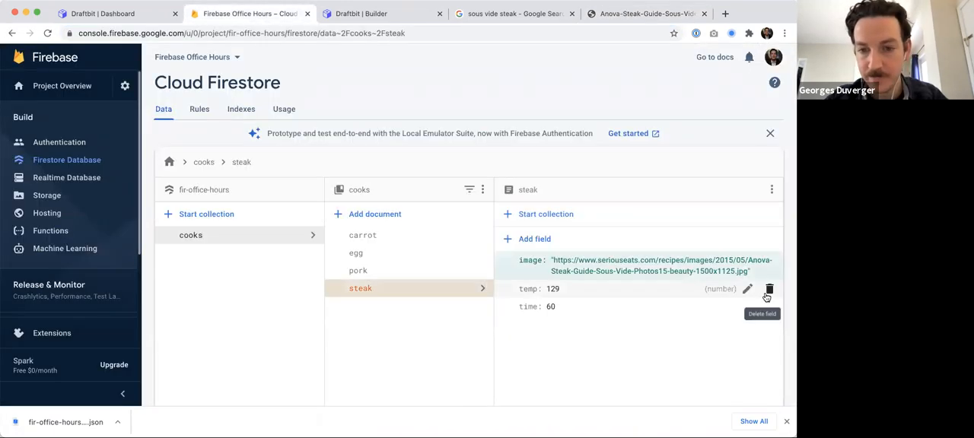
- Select the carrot document and search Google Images for sous vide carrots, closing the steak photo tab
left_click(394, 236)
left_click(631, 13)
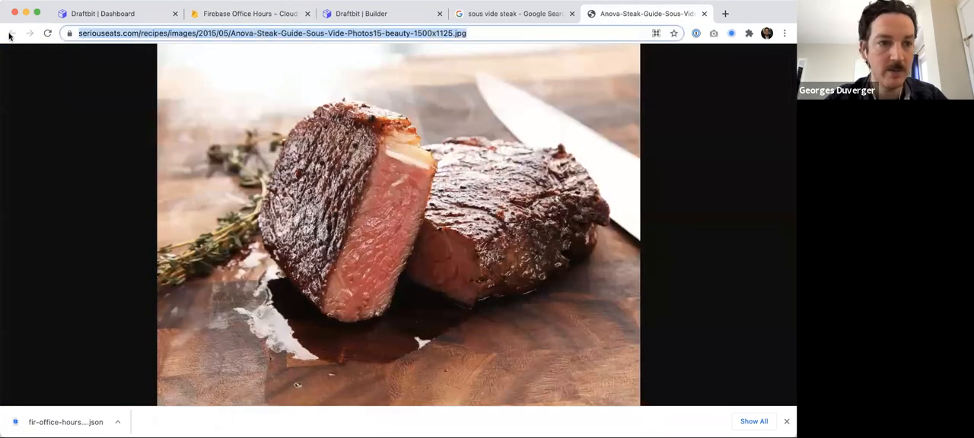
left_click(523, 15)
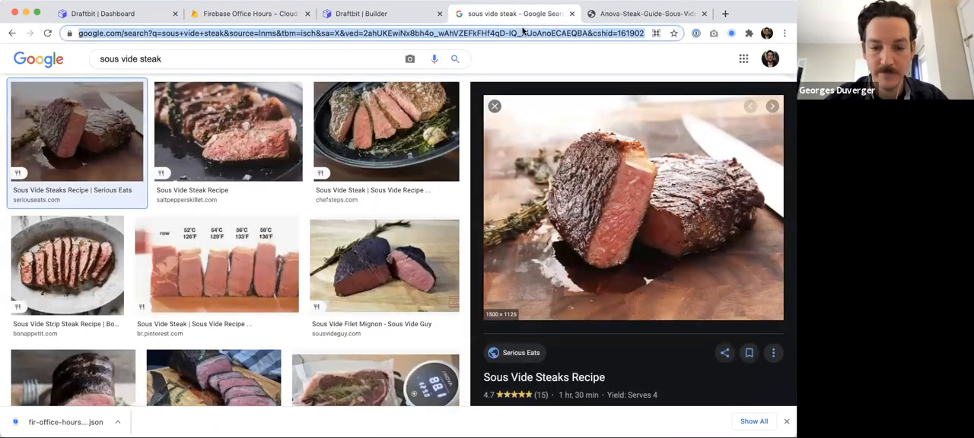
type("sous vide carrots")
key("Return")
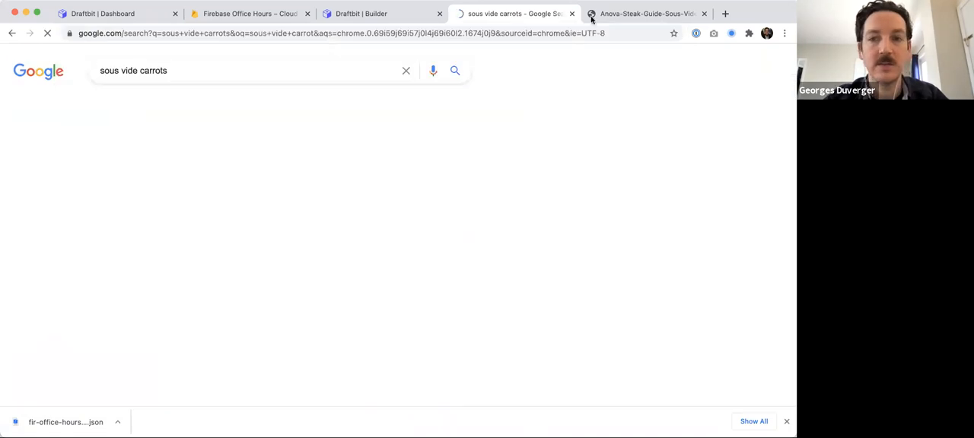
left_click(704, 14)
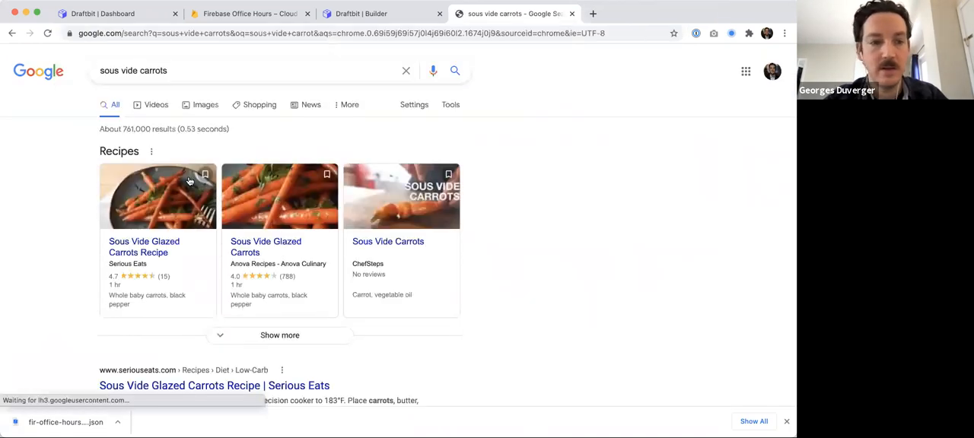
left_click(204, 107)
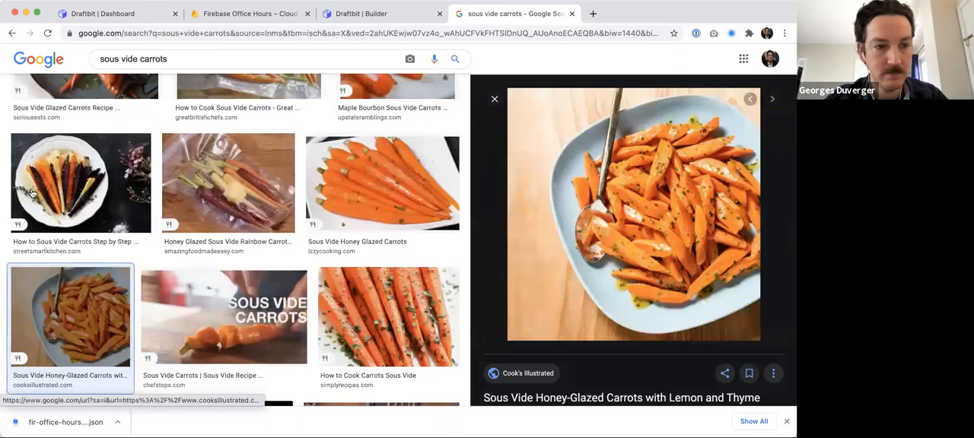
- Open the spiced honey-butter carrots photo in a new tab and copy its URL without the query string
left_click(33, 194)
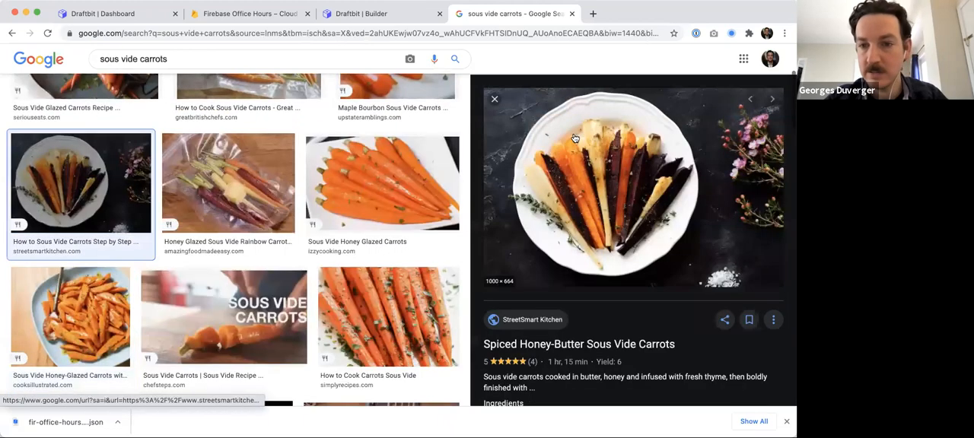
right_click(574, 133)
left_click(620, 232)
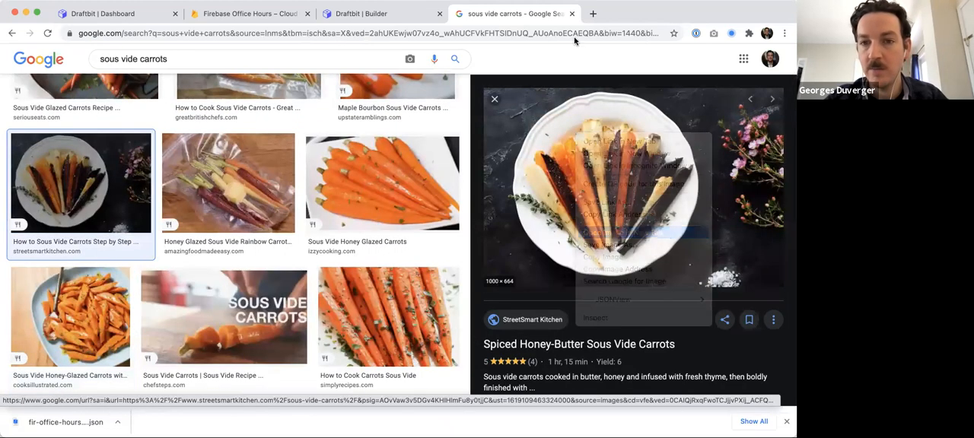
left_click(572, 14)
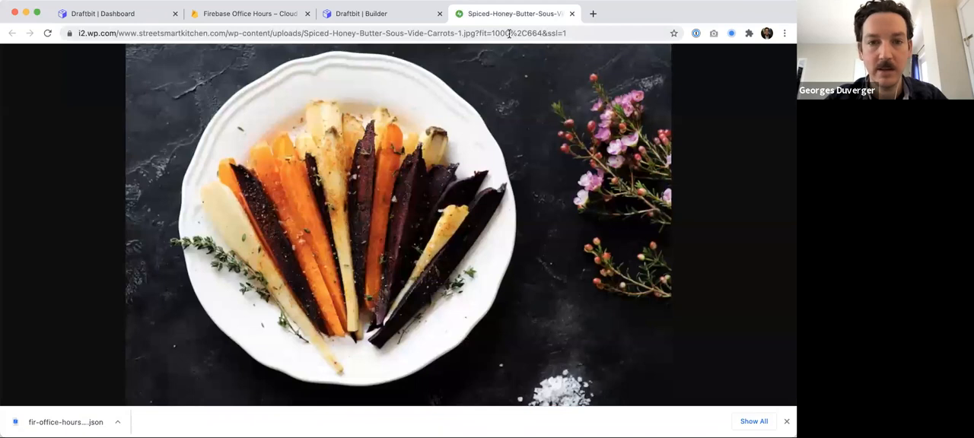
left_click(508, 33)
key("super+shift+Right")
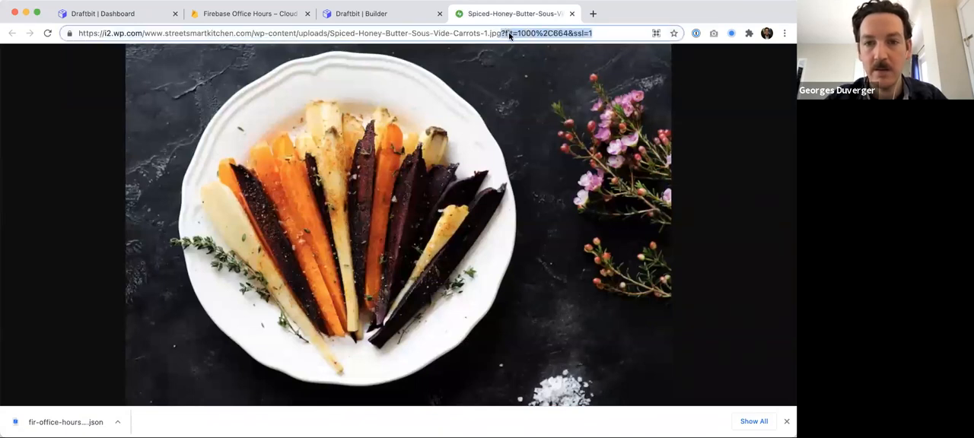
key("BackSpace")
key("super+a")
key("Escape")
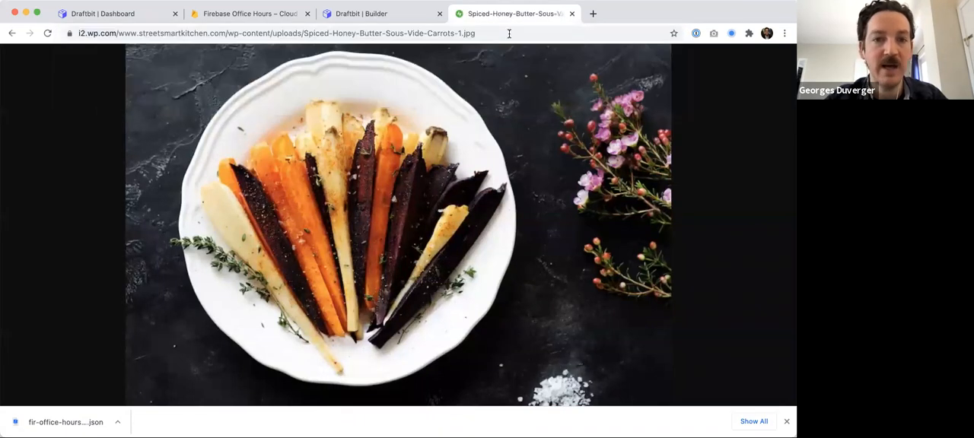
- Add a string field named image to the carrot document with the pasted carrot photo URL
key("super+alt+Left")
key("super+alt+Left")
left_click(535, 239)
type("image")
left_click(652, 260)
key("super+v")
left_click(762, 297)
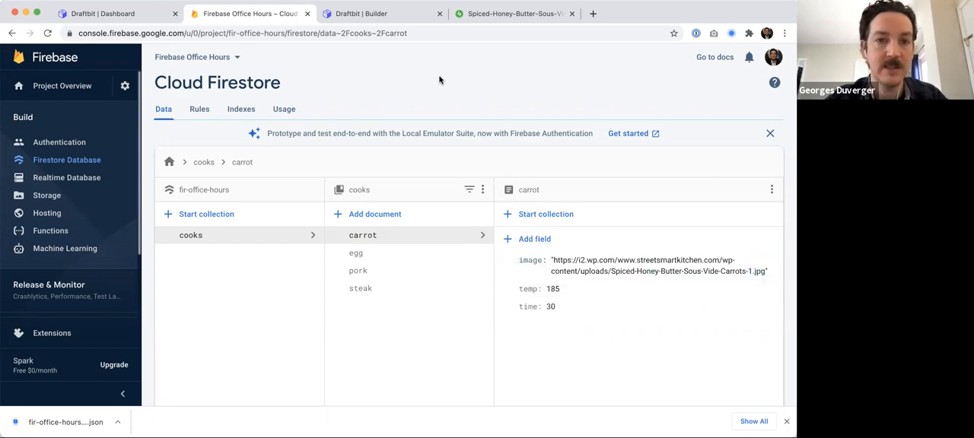
- Add an Image component inside the list item's View on the Read/Delete screen and move it above the Delete button
key("ctrl+Tab")
left_click(572, 13)
left_click(83, 240)
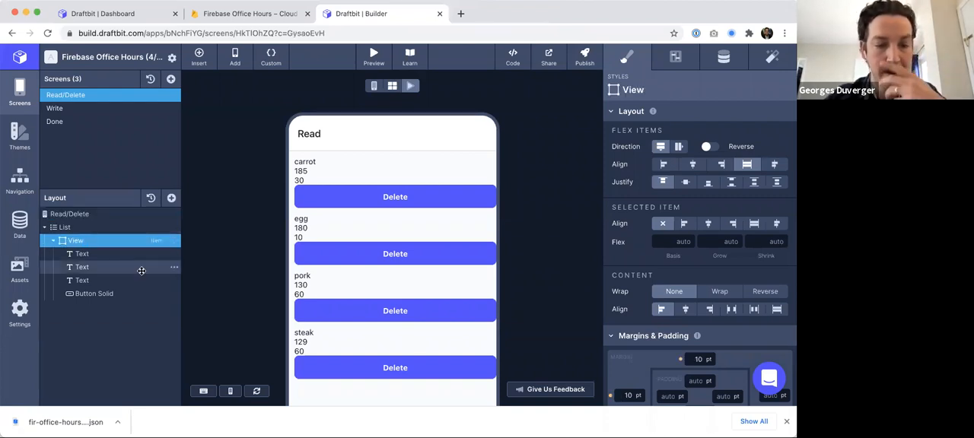
left_click(170, 198)
type("imag")
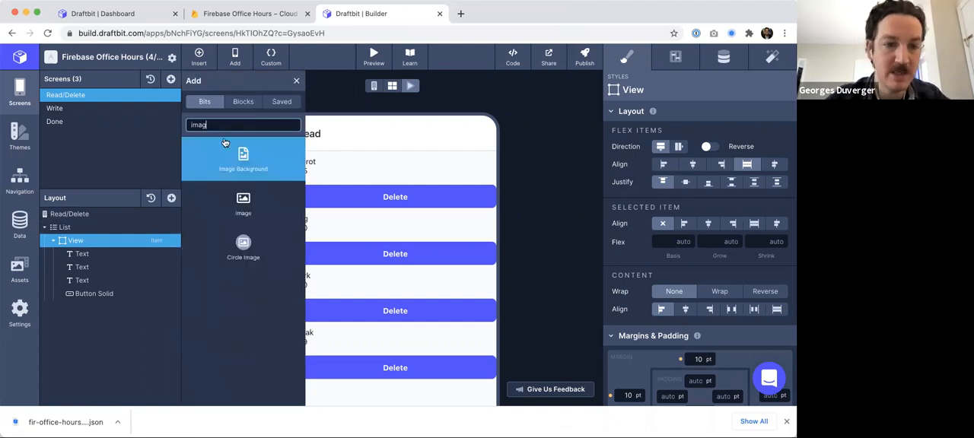
left_click(243, 200)
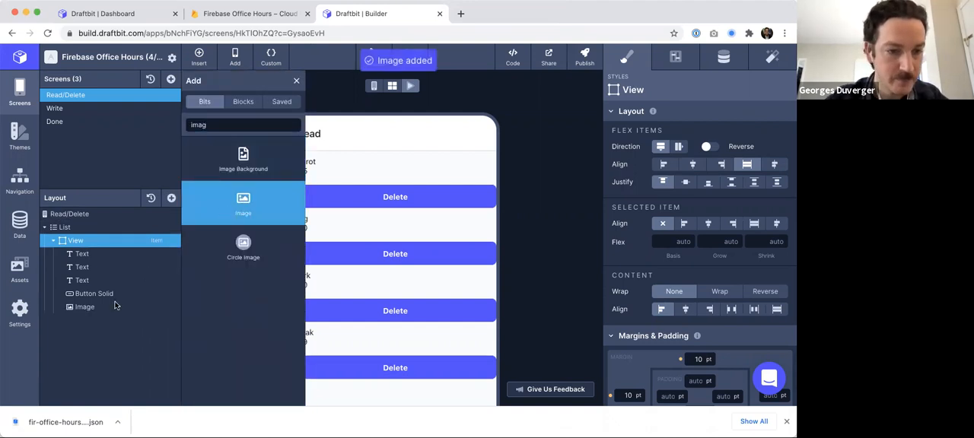
left_click(86, 307)
left_click_drag(86, 306, 89, 286)
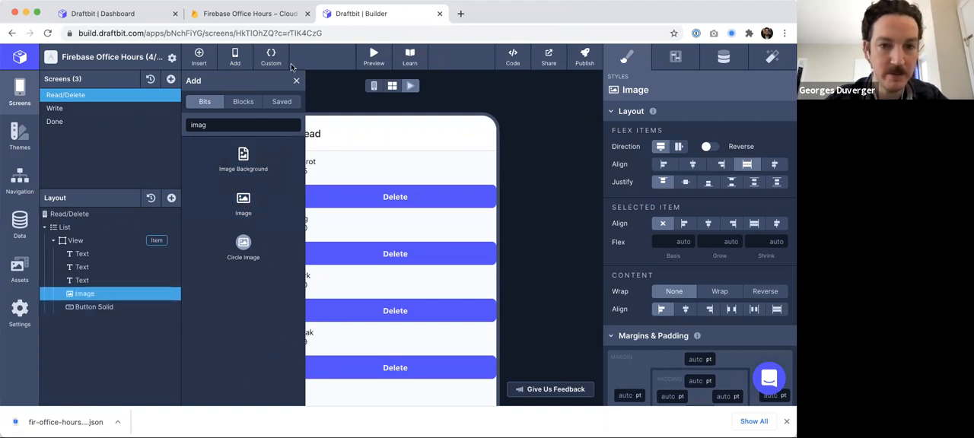
left_click(296, 83)
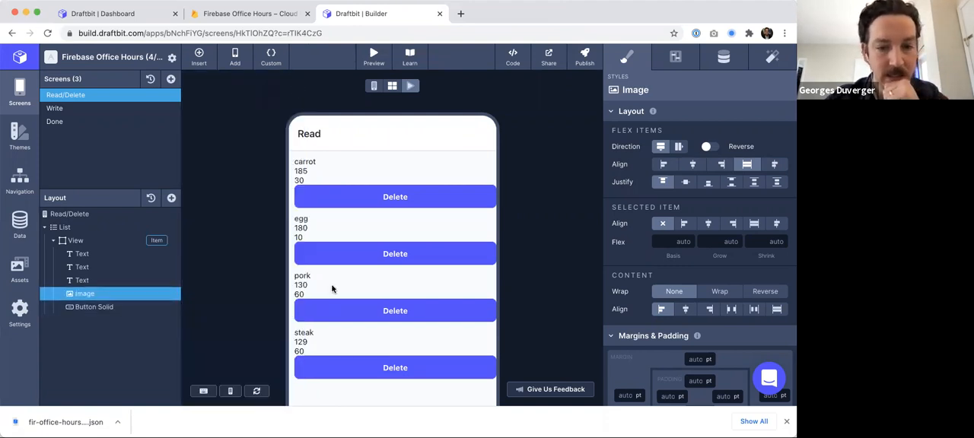
- Try to switch the Image's source type to Data and pick a list-item field as its source
scroll(332, 290, "down", 1)
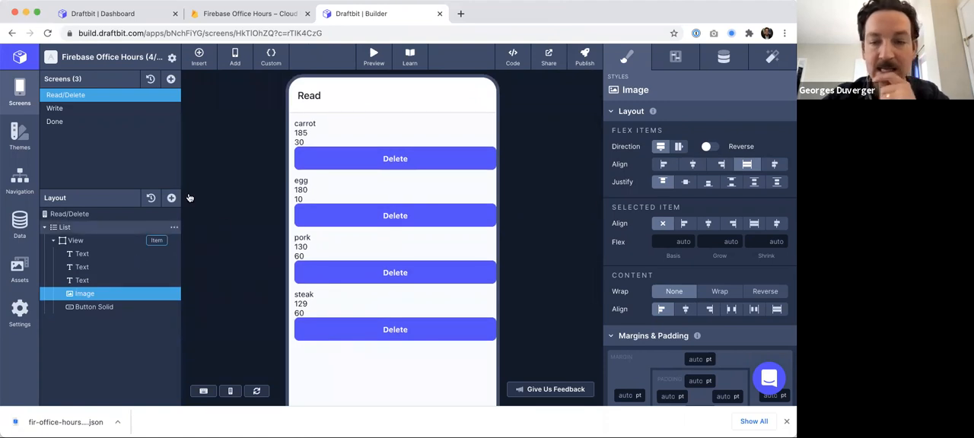
left_click(257, 15)
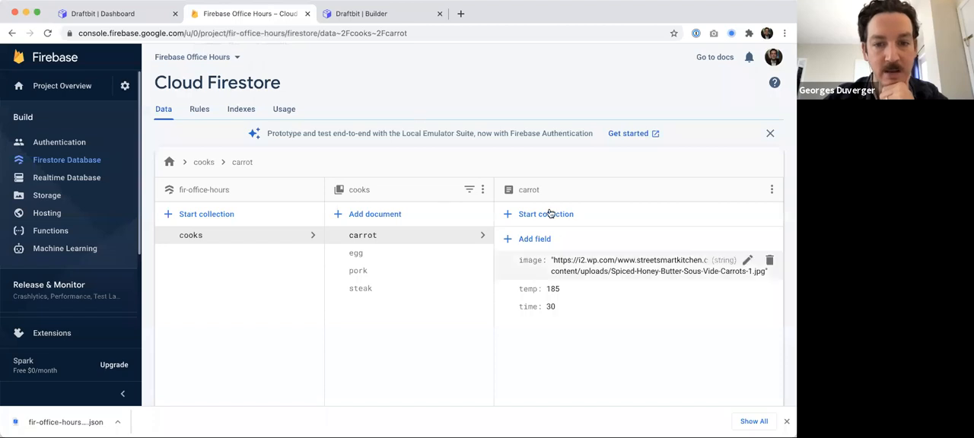
left_click(366, 15)
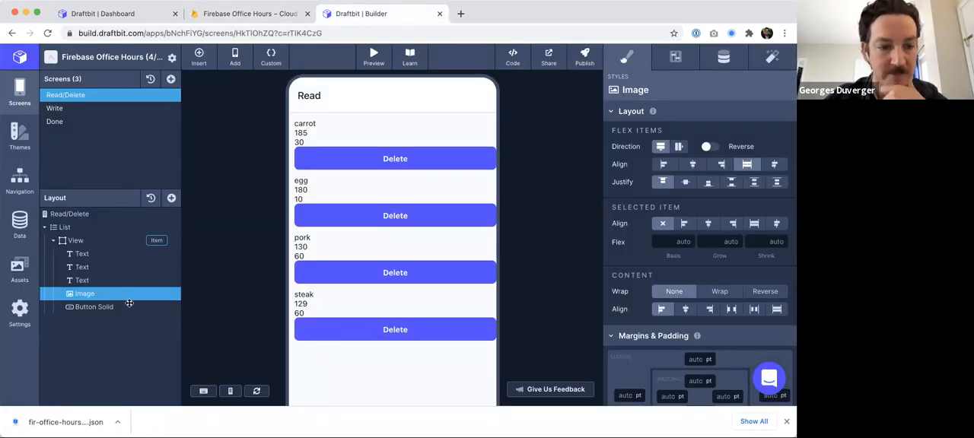
left_click(720, 57)
left_click(723, 138)
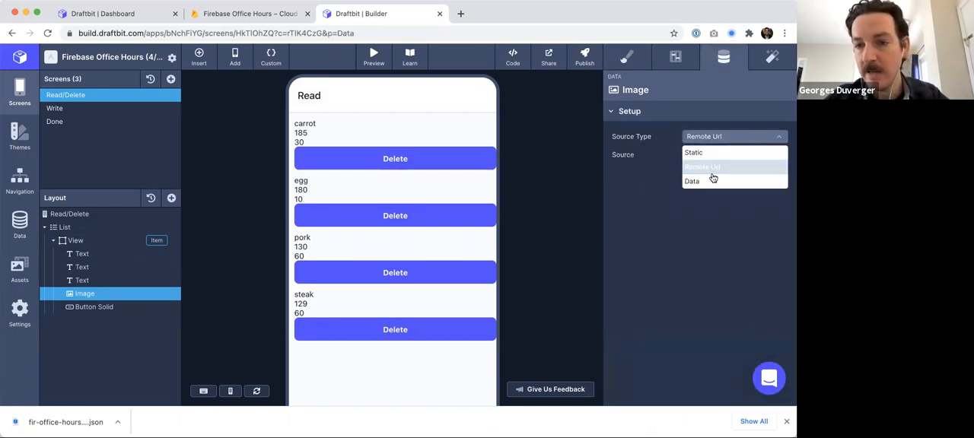
left_click(708, 177)
left_click(720, 155)
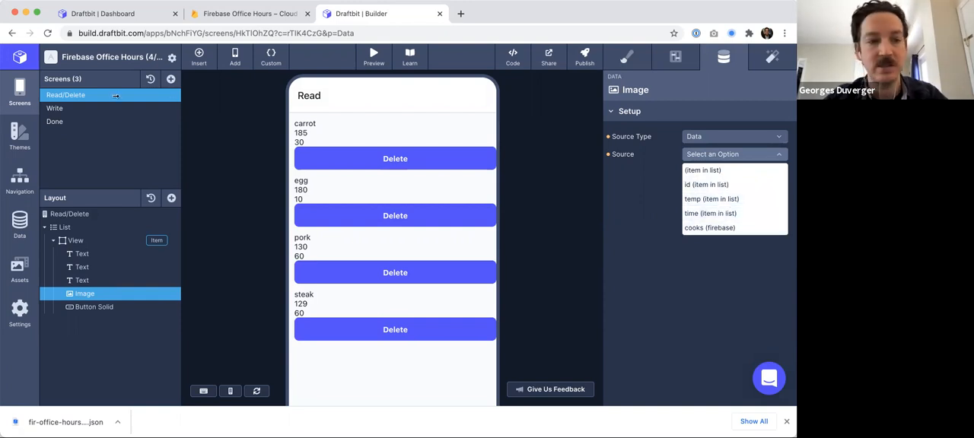
- Refresh the Firebase collection schema in the data services, close the dialog, and reload the builder
left_click(19, 226)
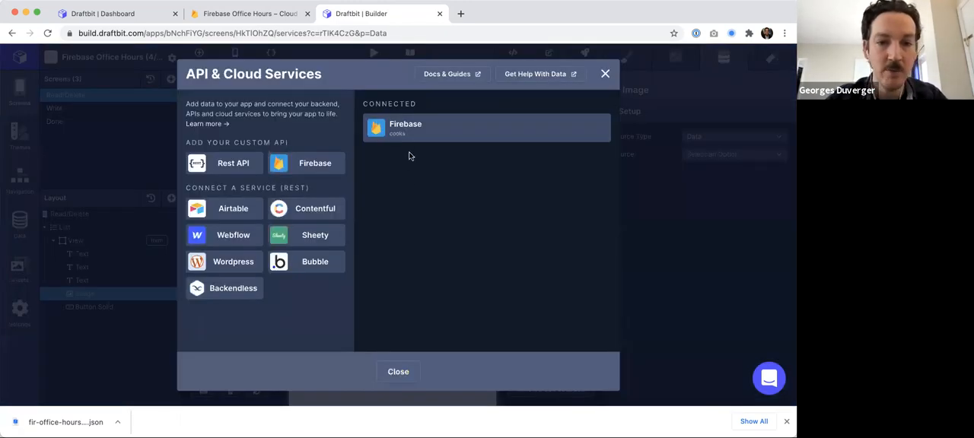
left_click(495, 135)
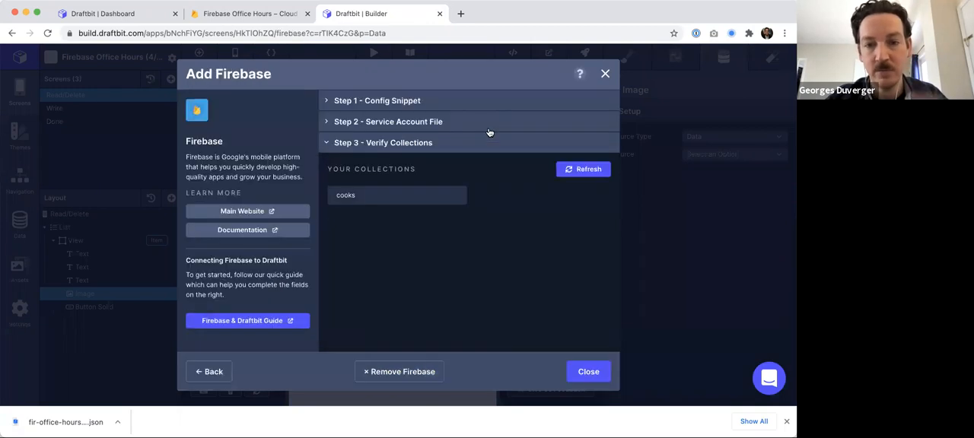
left_click(578, 169)
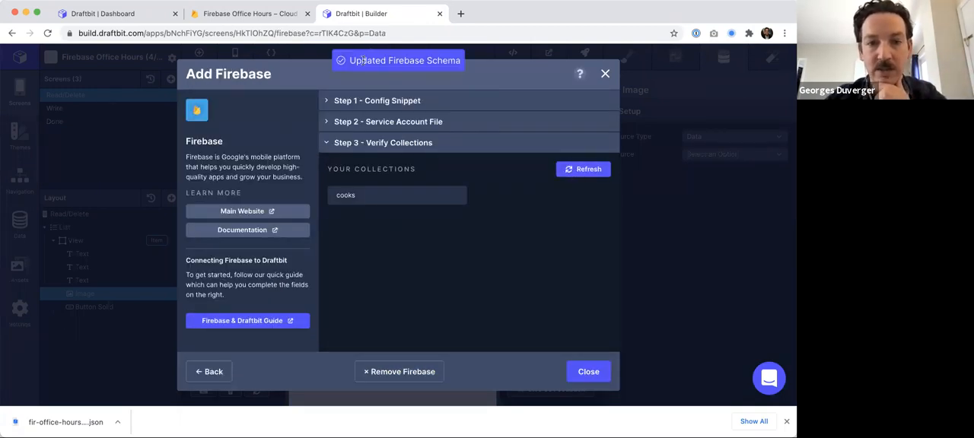
left_click_drag(438, 60, 442, 60)
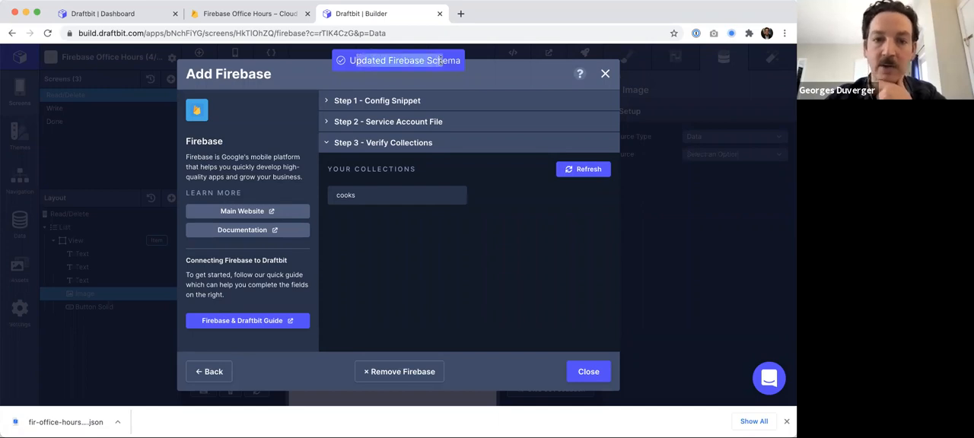
left_click(588, 373)
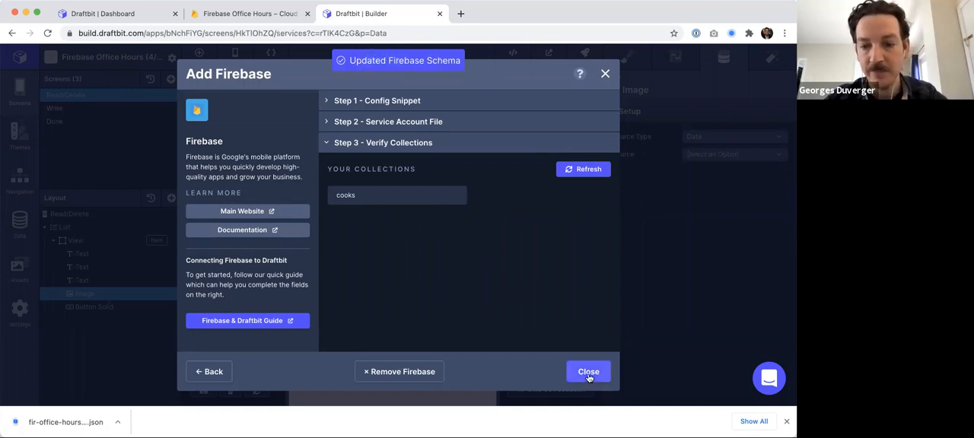
left_click(393, 377)
key("super+r")
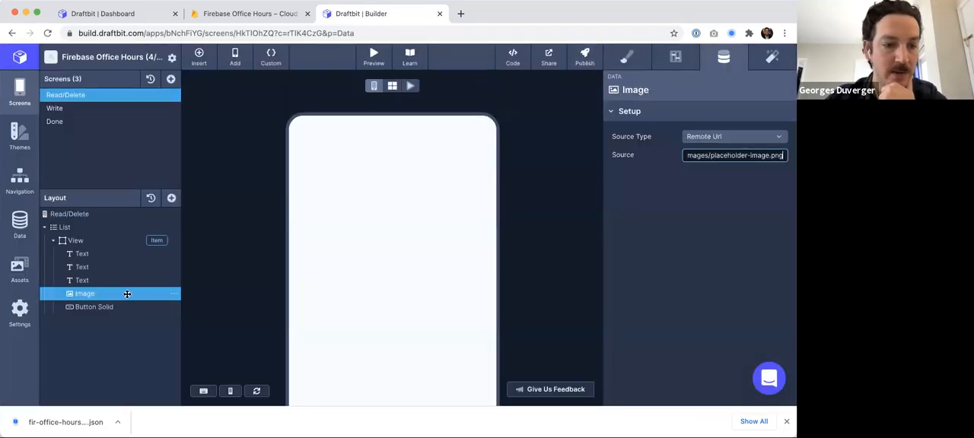
- Set the Image's source type to Data and its source to image (item in list)
left_click(719, 138)
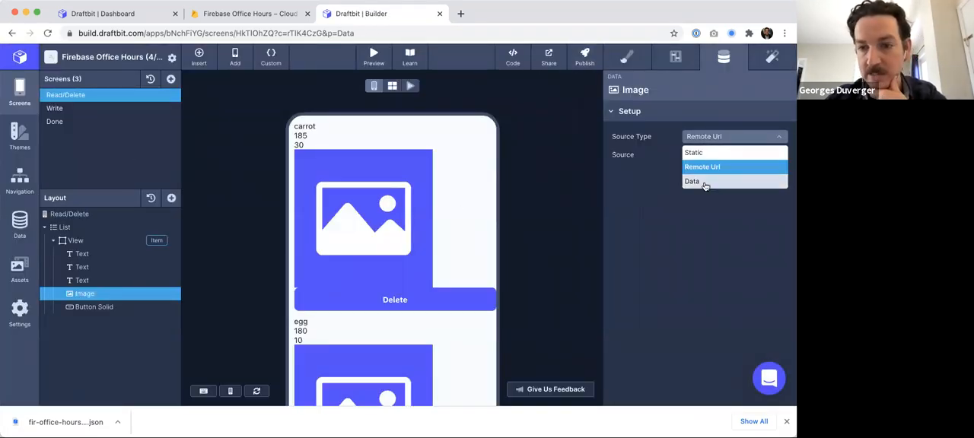
left_click(703, 183)
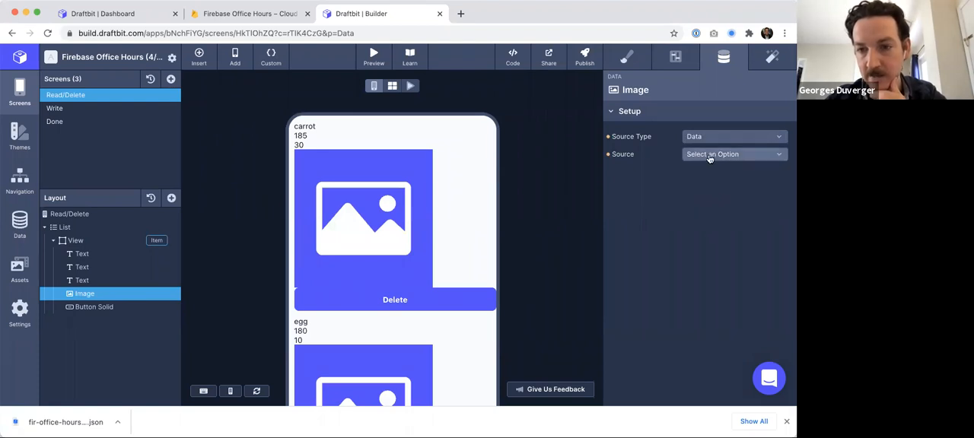
left_click(711, 156)
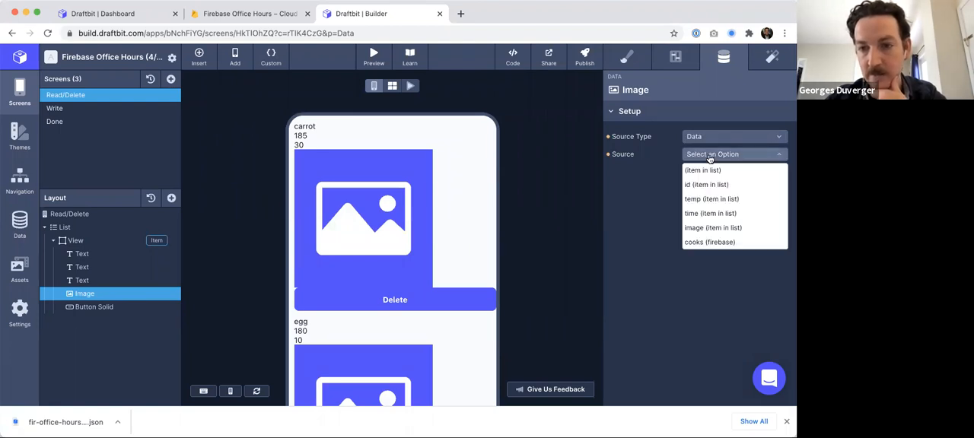
left_click(701, 230)
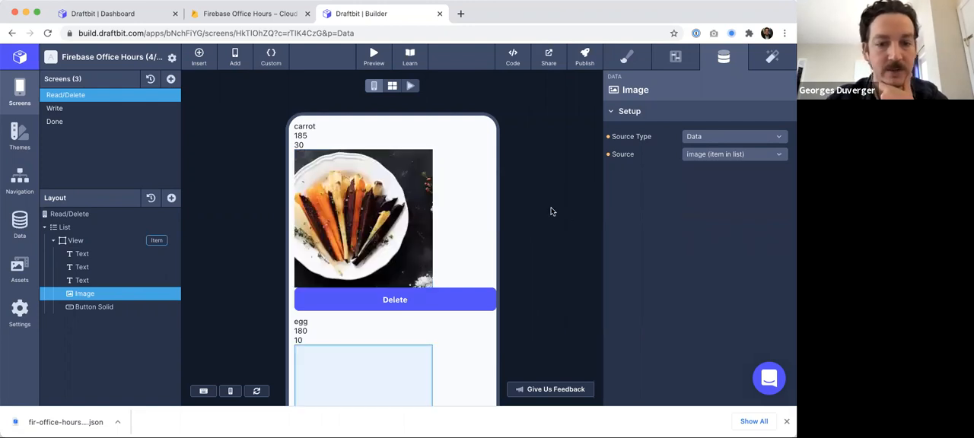
- Scroll through the list items' images and compare them with the carrot document in Firestore
scroll(552, 212, "down", 5)
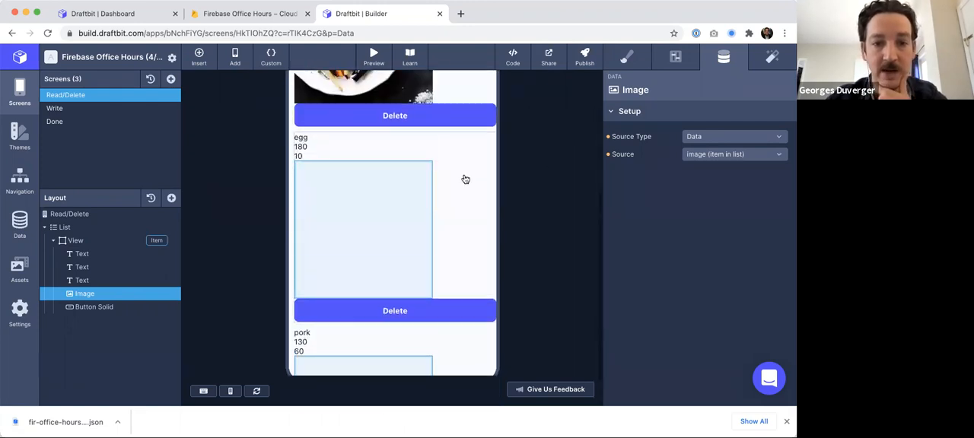
scroll(345, 235, "down", 10)
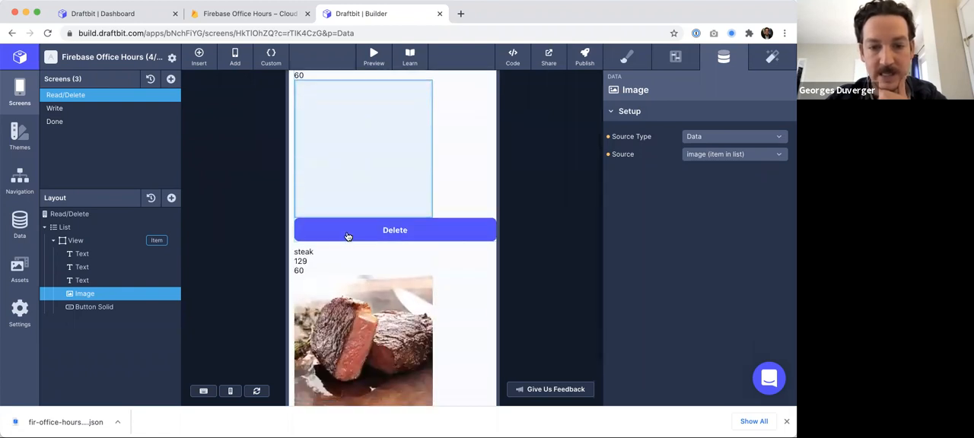
scroll(347, 236, "down", 2)
scroll(368, 239, "up", 3)
scroll(368, 239, "up", 10)
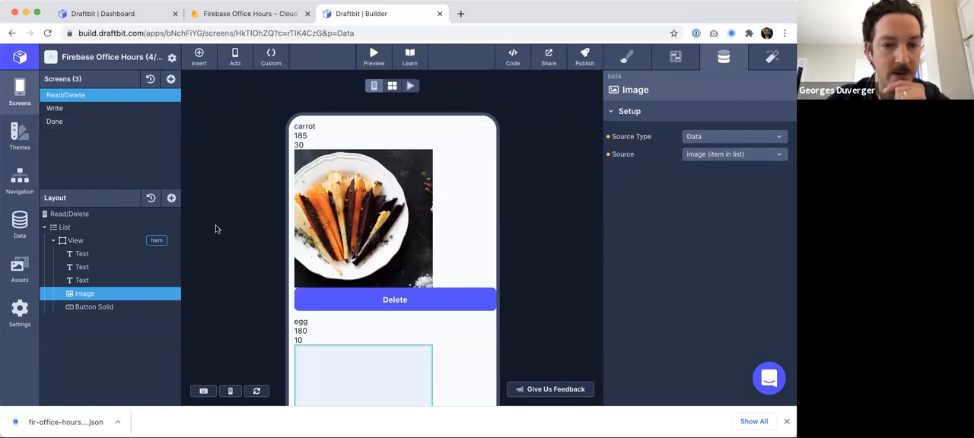
left_click(266, 15)
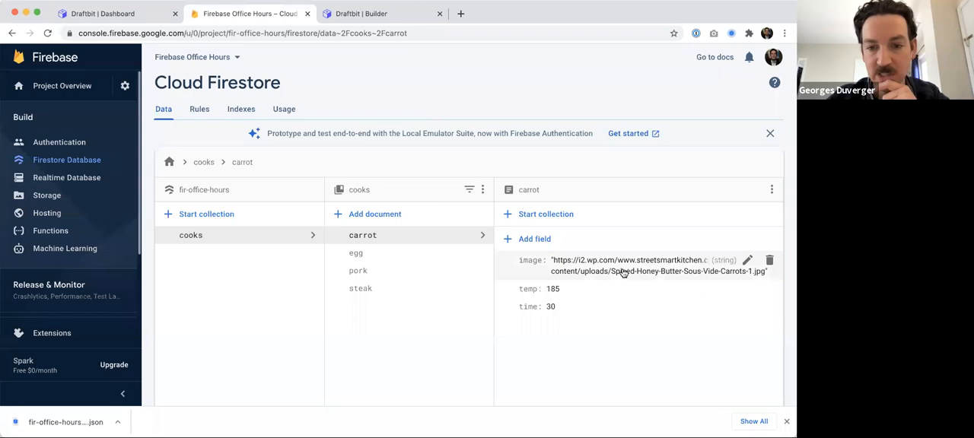
left_click(358, 14)
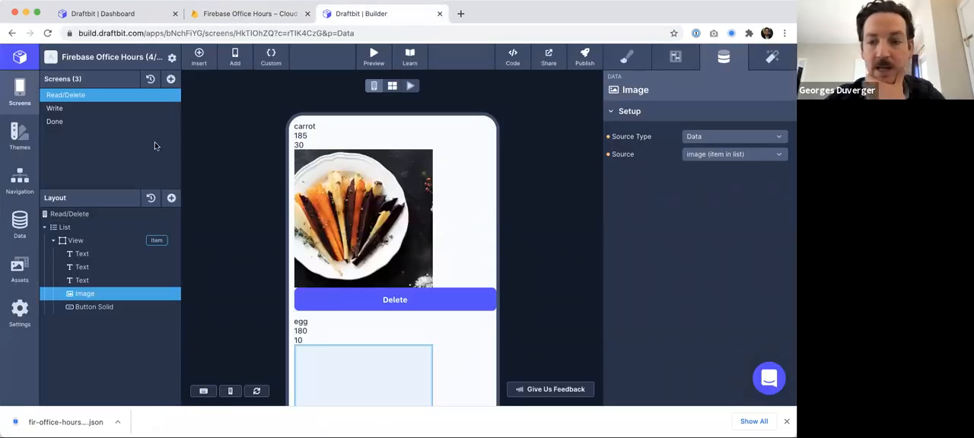
- Switch the canvas to live preview mode and scroll through the list items with their images
left_click(411, 87)
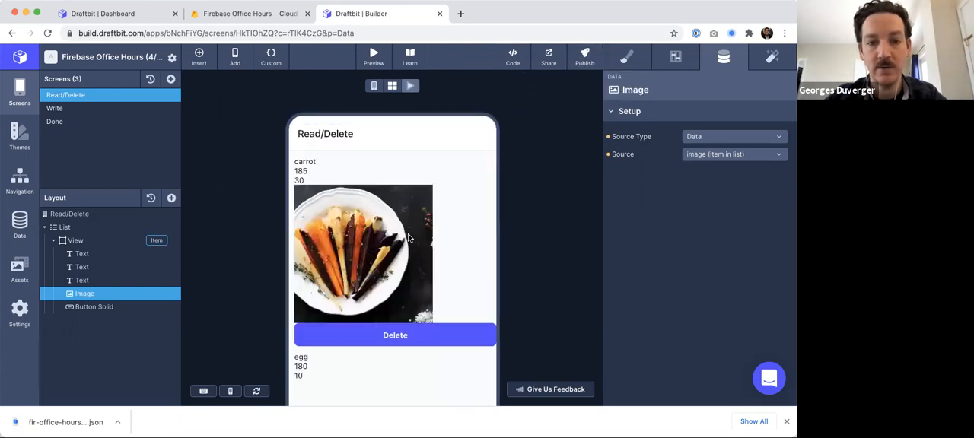
scroll(428, 265, "down", 5)
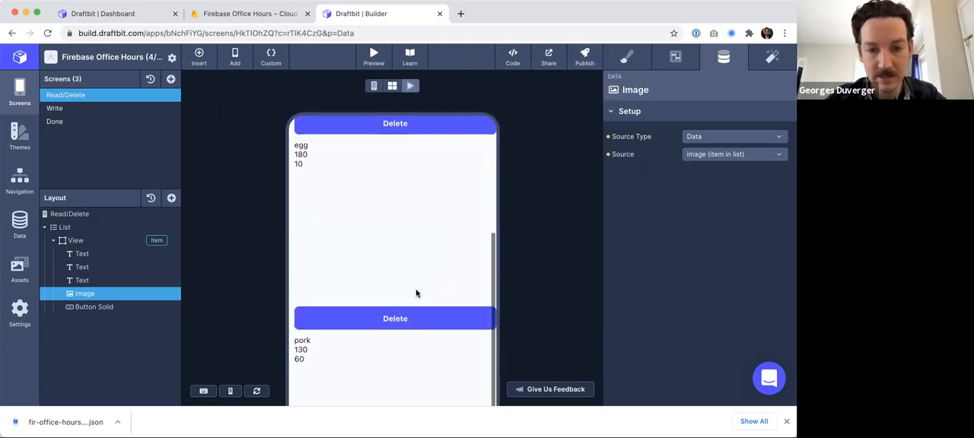
left_click(395, 359)
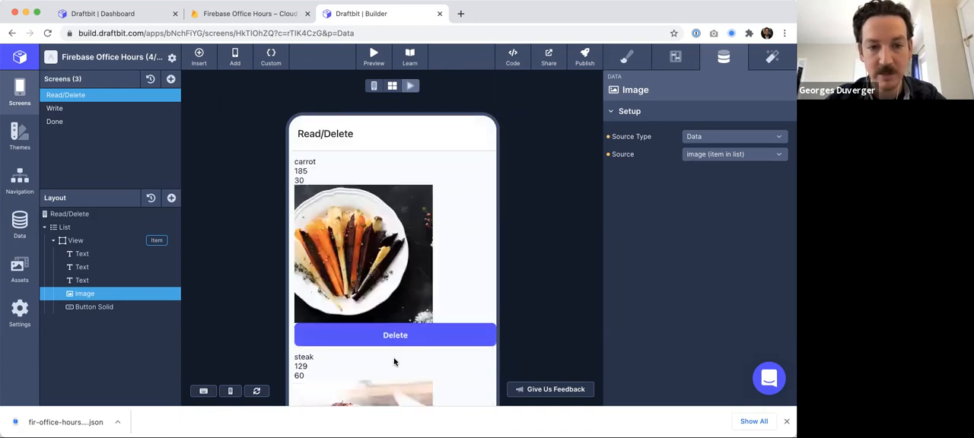
scroll(394, 362, "down", 4)
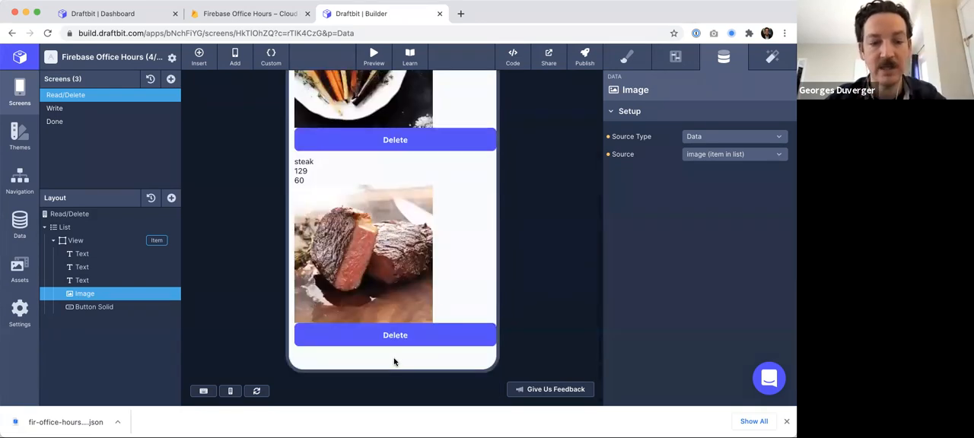
scroll(394, 362, "up", 5)
- Try to update the published build of the app
left_click(585, 56)
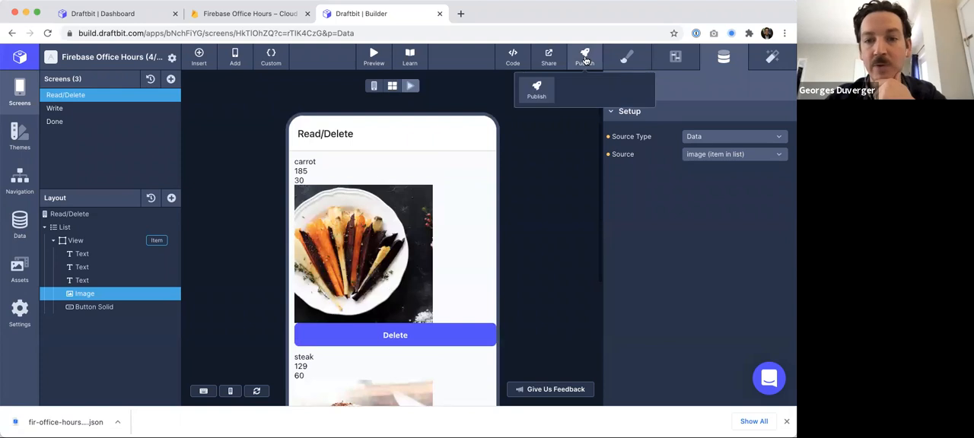
left_click(598, 125)
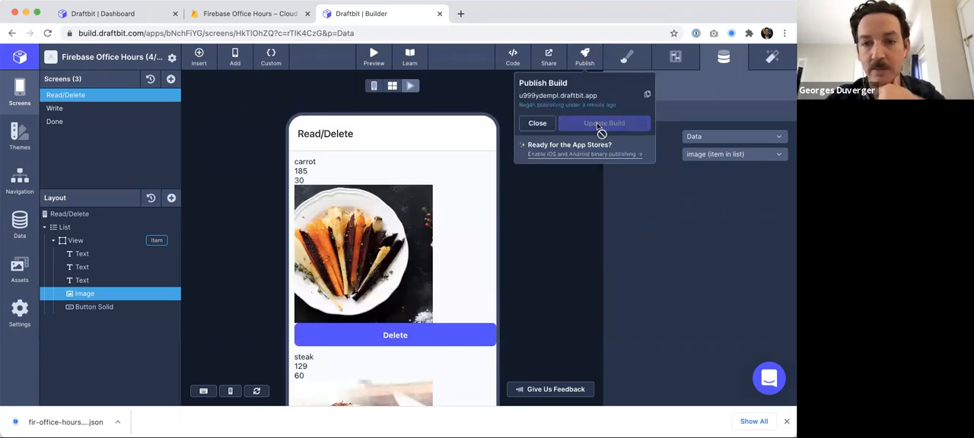
left_click(534, 252)
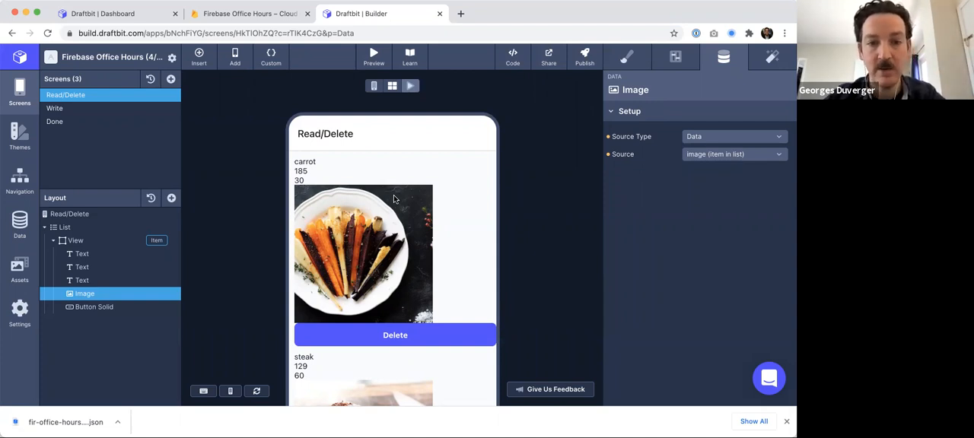
- Open the live preview QR code panel and close it again
left_click(385, 60)
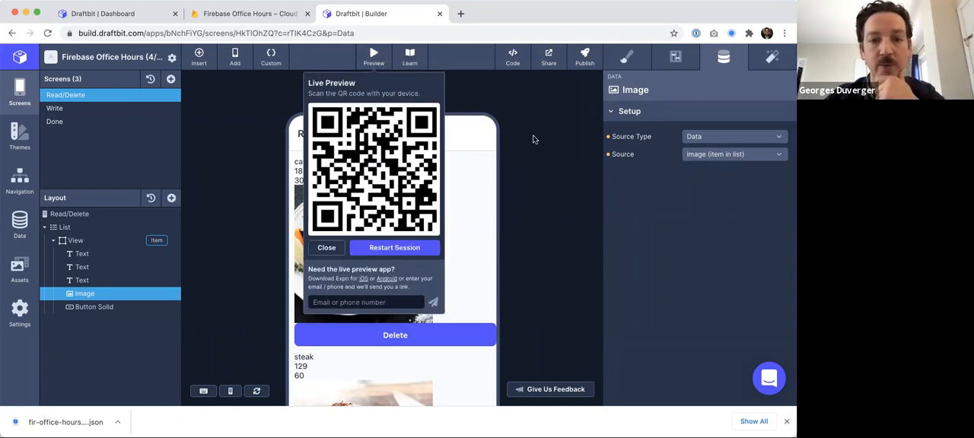
left_click(557, 156)
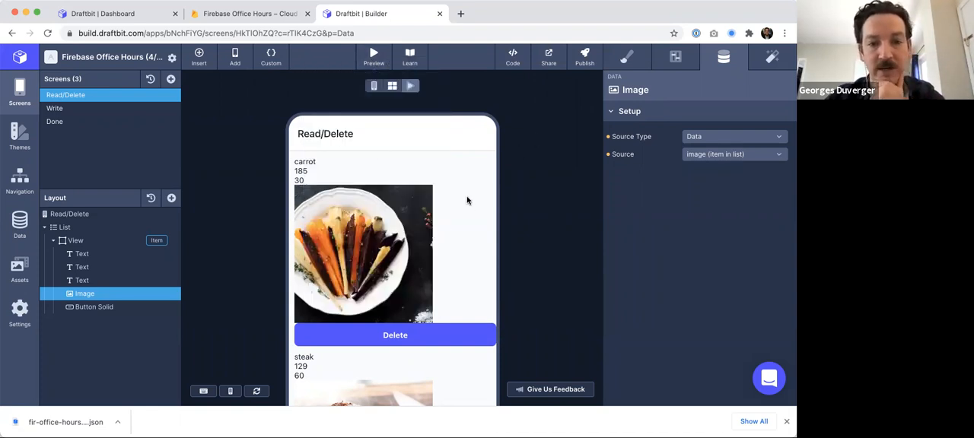
scroll(467, 200, "down", 1)
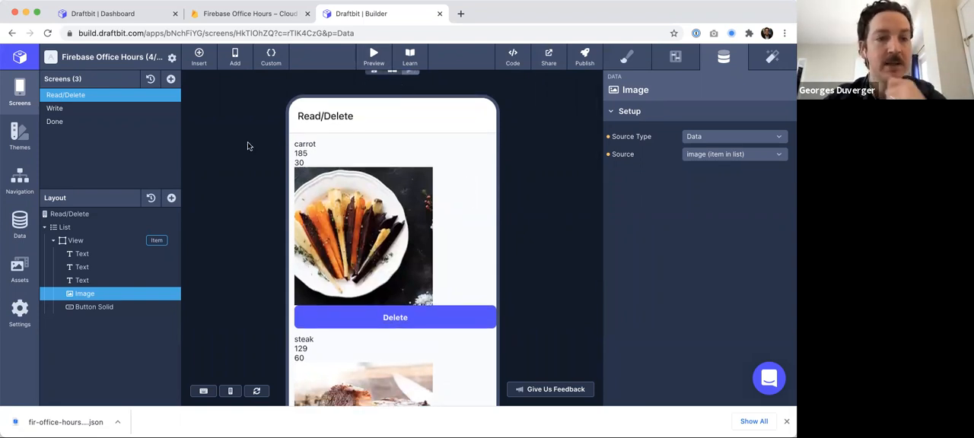
- Open project settings, try uploading an app icon, and save the settings
left_click(170, 56)
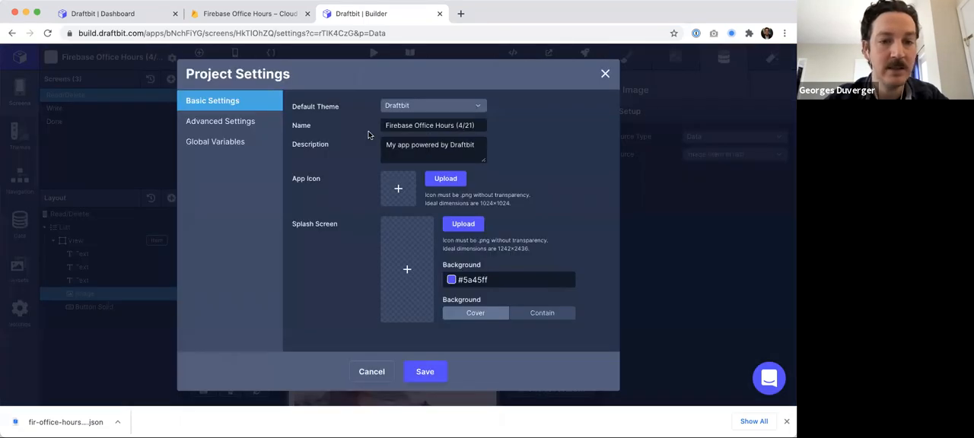
left_click(447, 179)
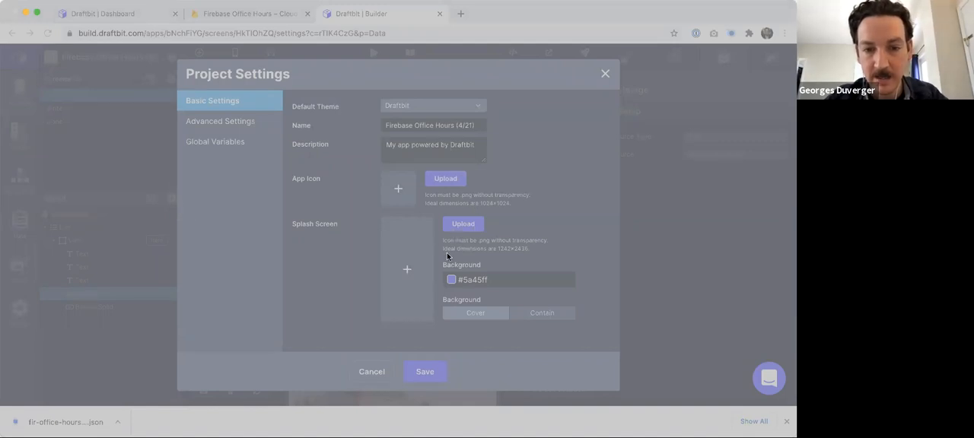
left_click(556, 331)
left_click(422, 373)
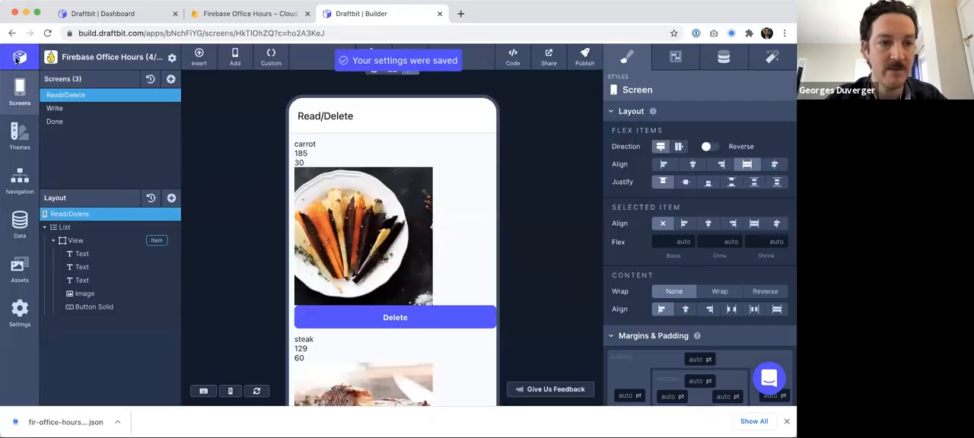
- Return to the dashboard and reopen the Firebase Office Hours app in the builder
left_click(18, 58)
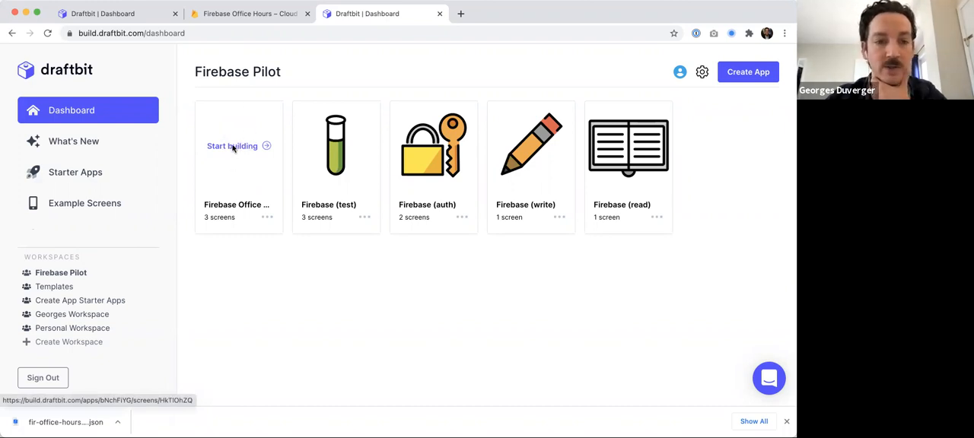
left_click(233, 147)
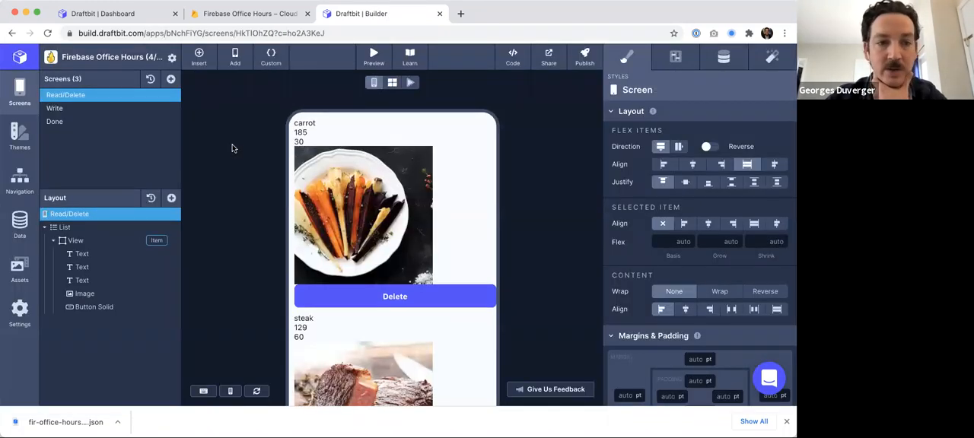
- Add a second solid button inside the list item view, directly below the Delete button
scroll(234, 148, "down", 5)
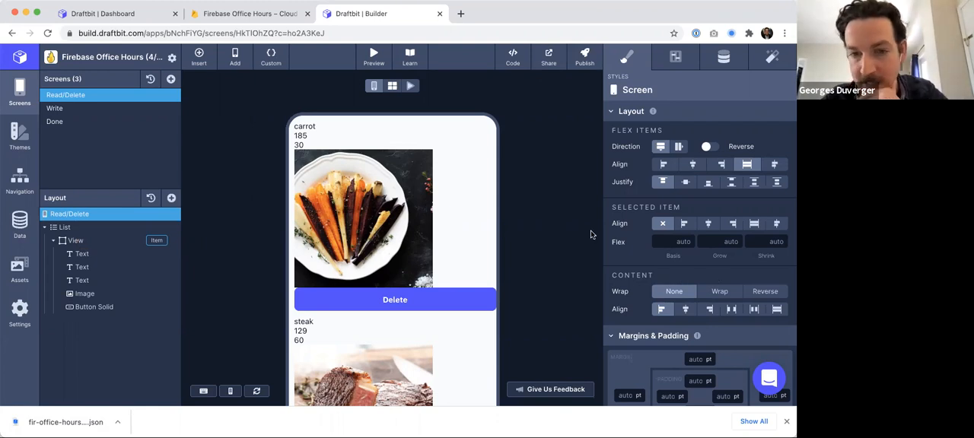
left_click(55, 108)
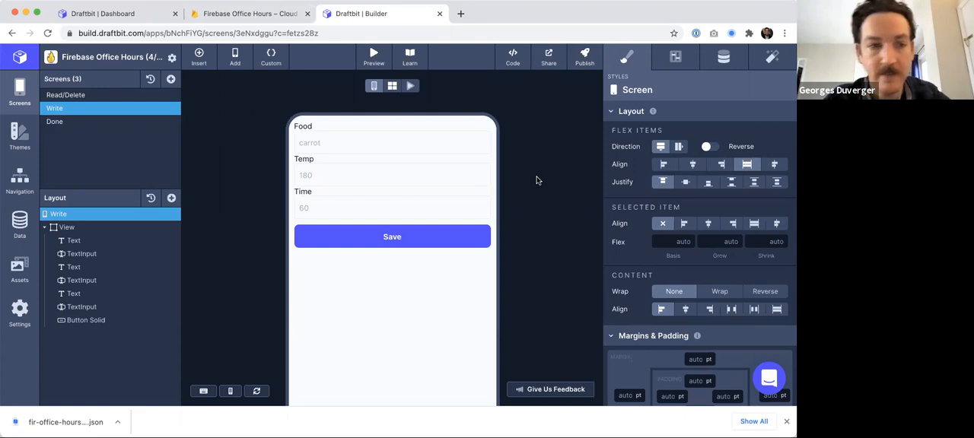
left_click(70, 95)
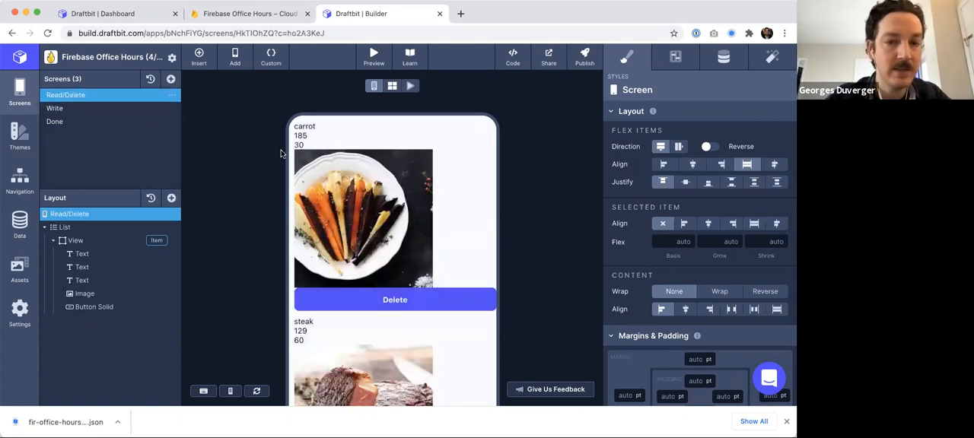
scroll(255, 202, "down", 2)
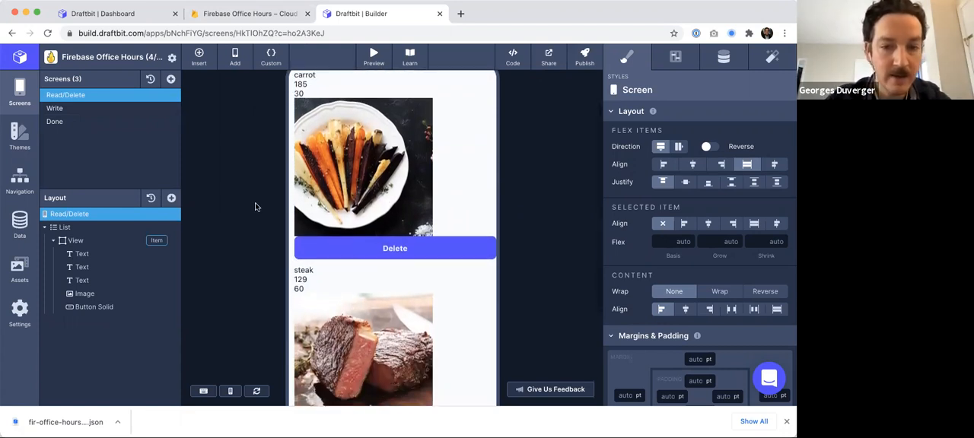
scroll(255, 203, "up", 2)
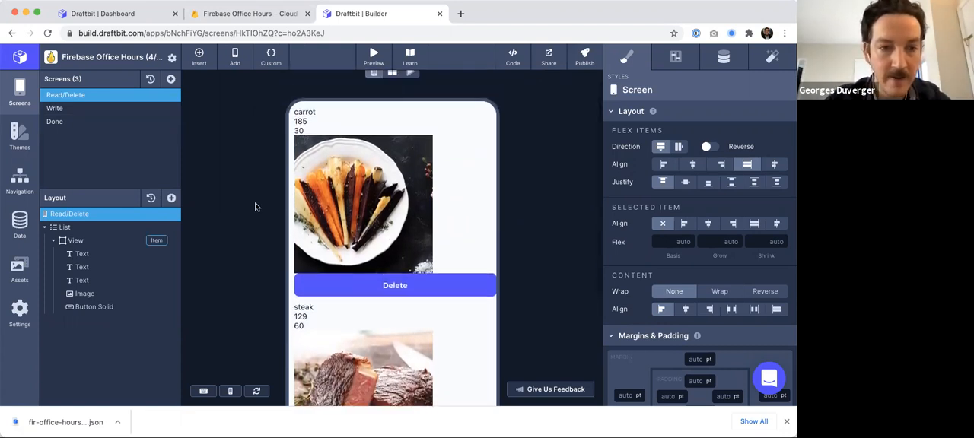
left_click(114, 241)
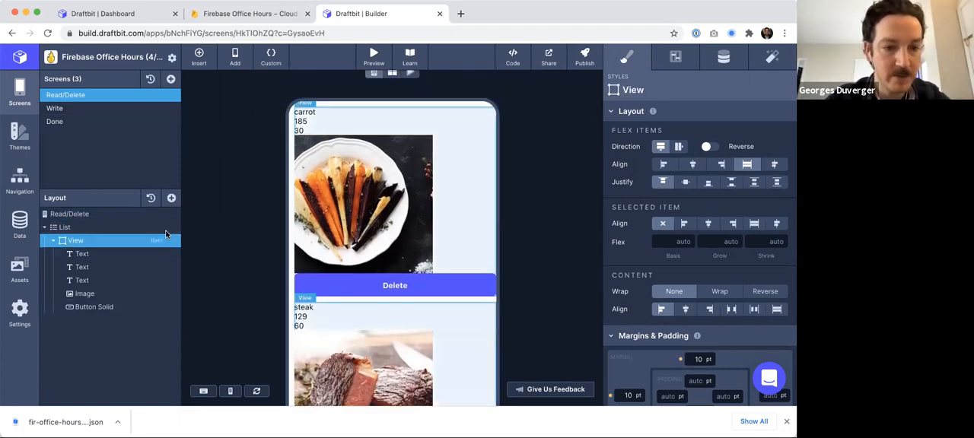
left_click(172, 198)
type("but")
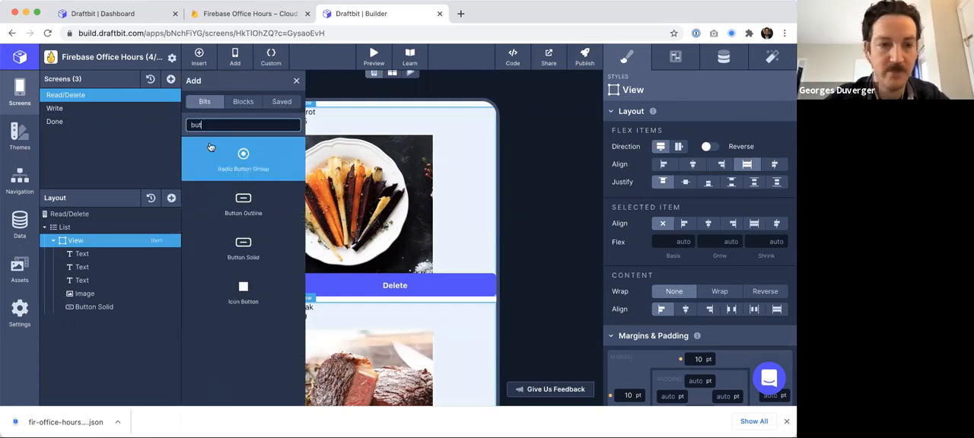
left_click_drag(167, 272, 164, 304)
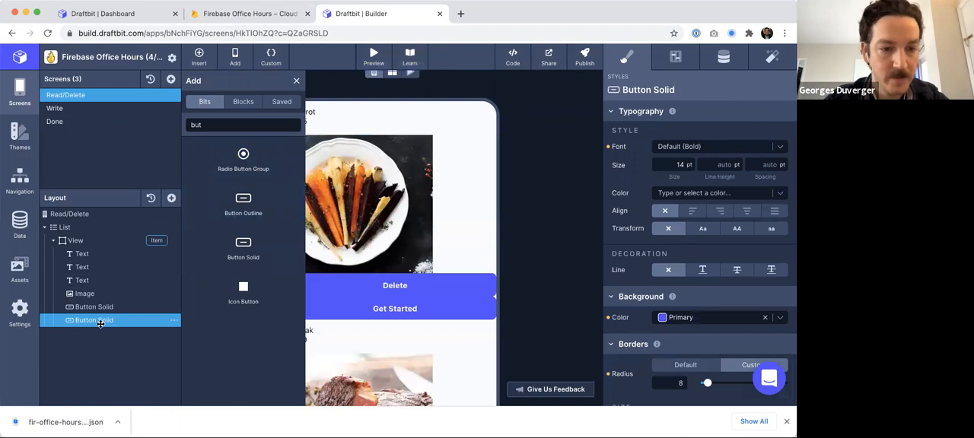
left_click(296, 81)
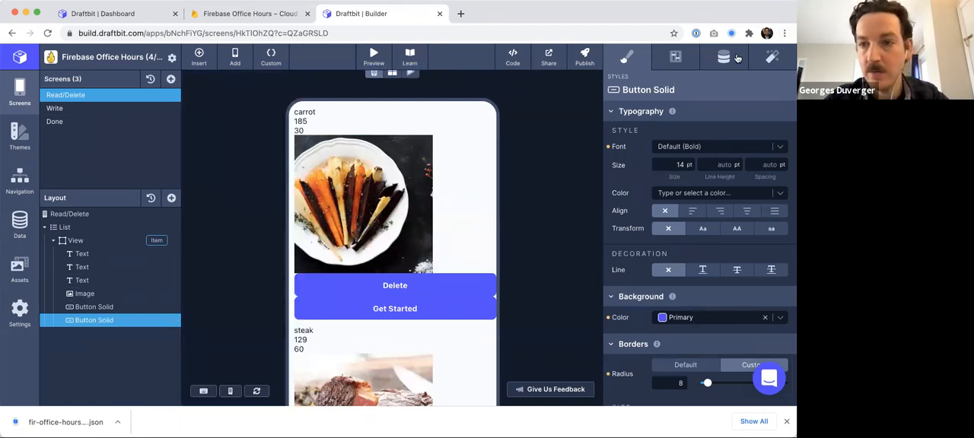
- Set the new button's label to Edit
left_click(769, 61)
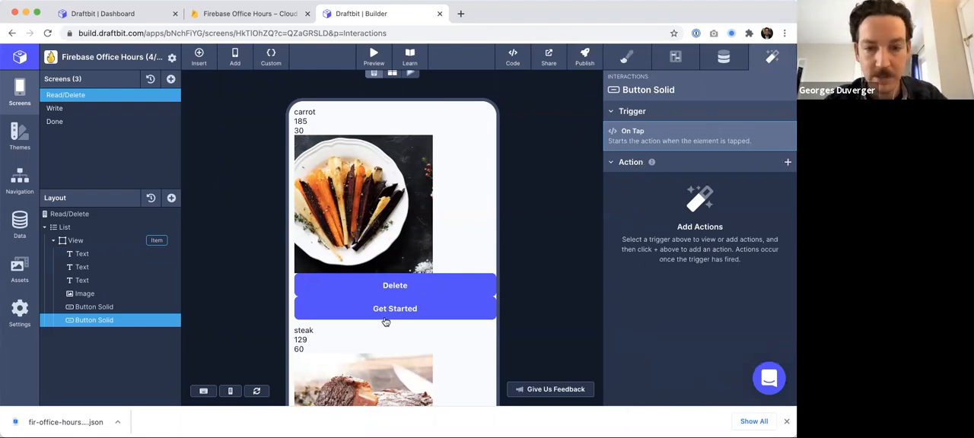
left_click(675, 59)
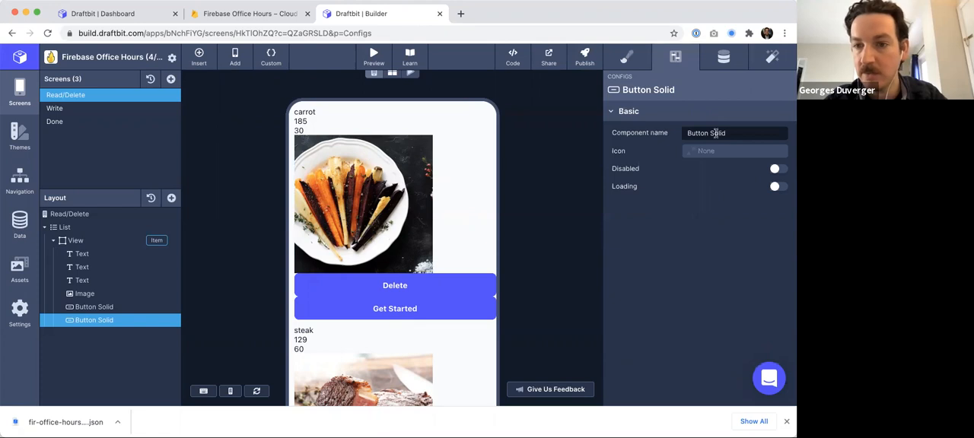
left_click(724, 63)
double_click(702, 134)
key("ctrl+a")
type("Edit")
left_click(702, 212)
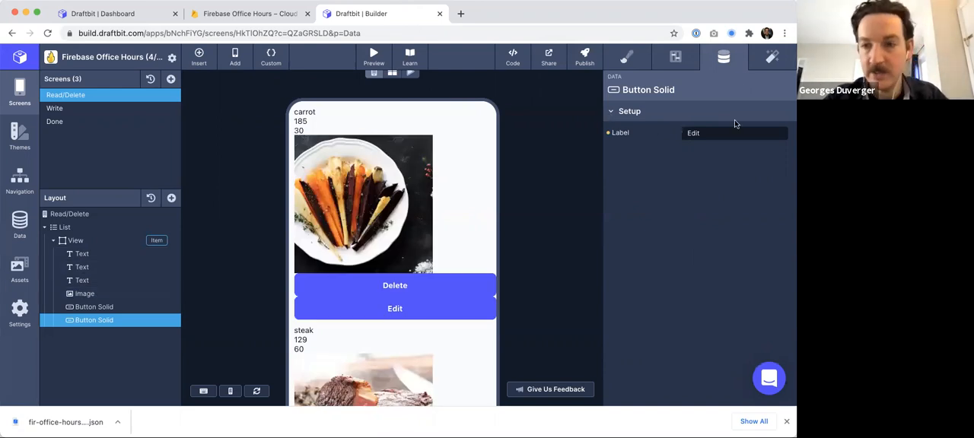
- Add an on-tap Firebase Update Document request on the cooks collection, targeting the list item's id
left_click(771, 59)
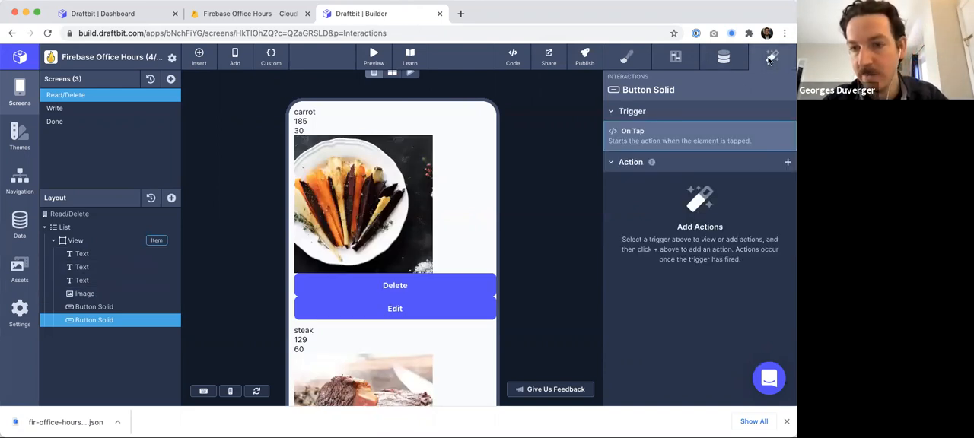
left_click(787, 163)
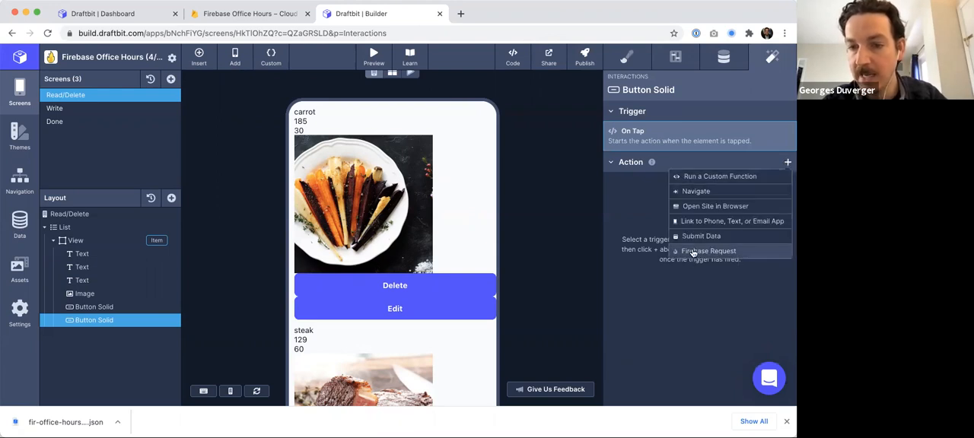
left_click(693, 252)
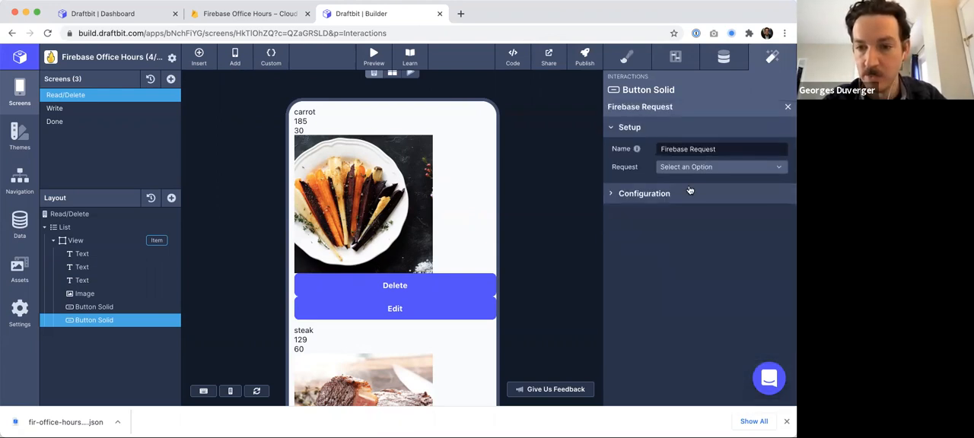
left_click(690, 167)
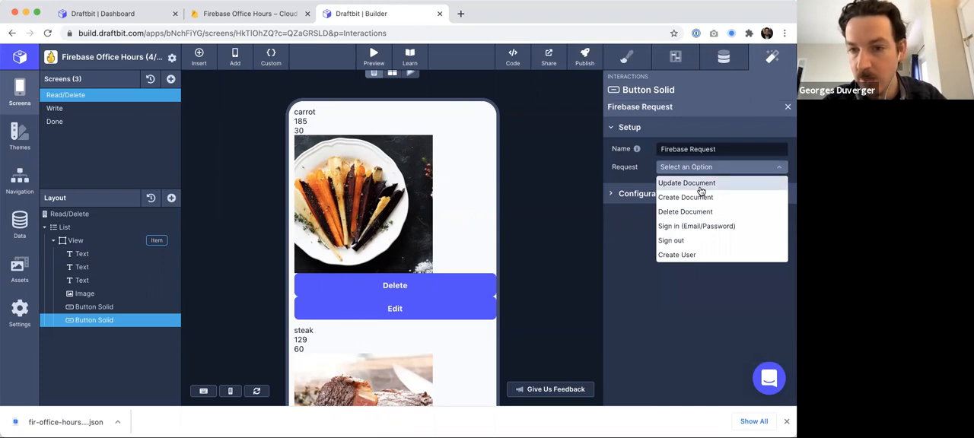
left_click(701, 185)
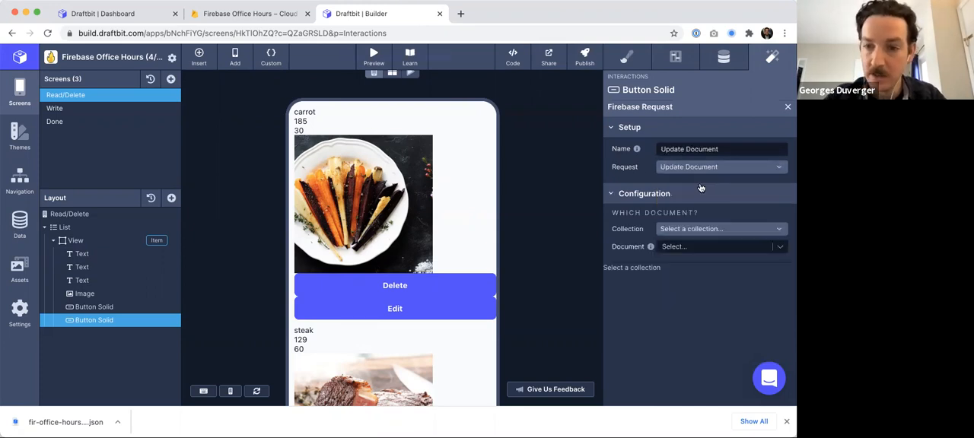
left_click(687, 232)
left_click(678, 245)
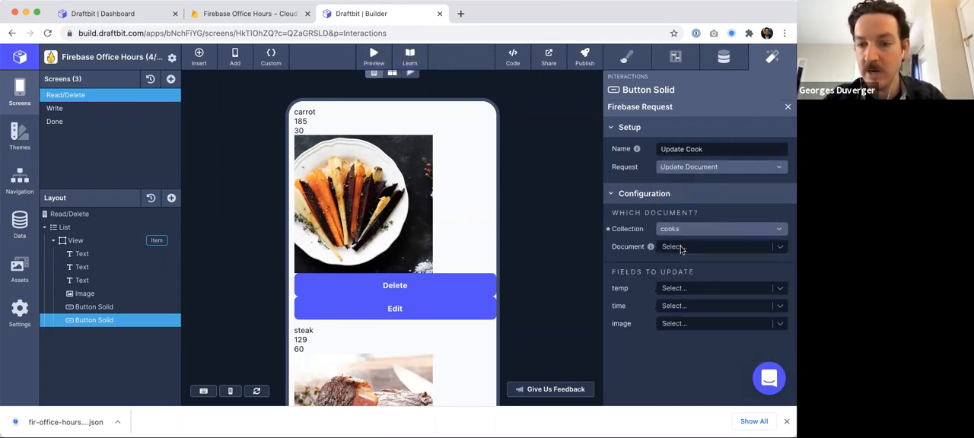
left_click(677, 248)
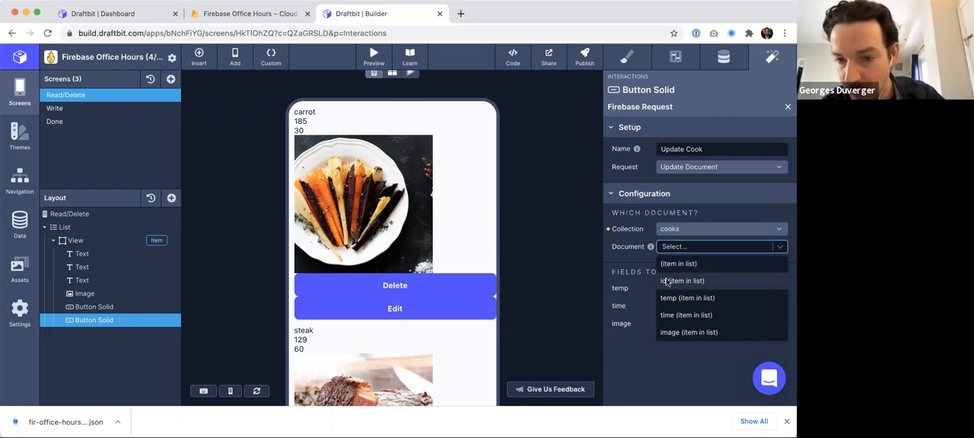
left_click(674, 283)
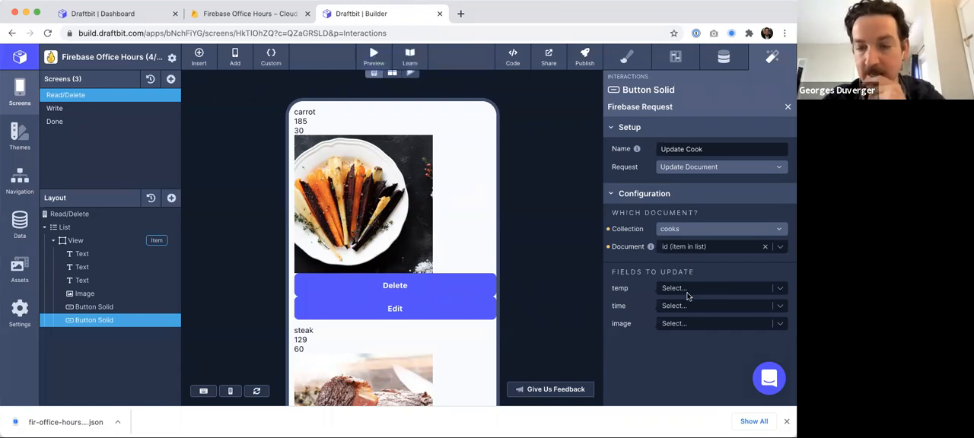
- Inspect the value options for the fields to update and the Delete button's Firebase request
left_click(712, 289)
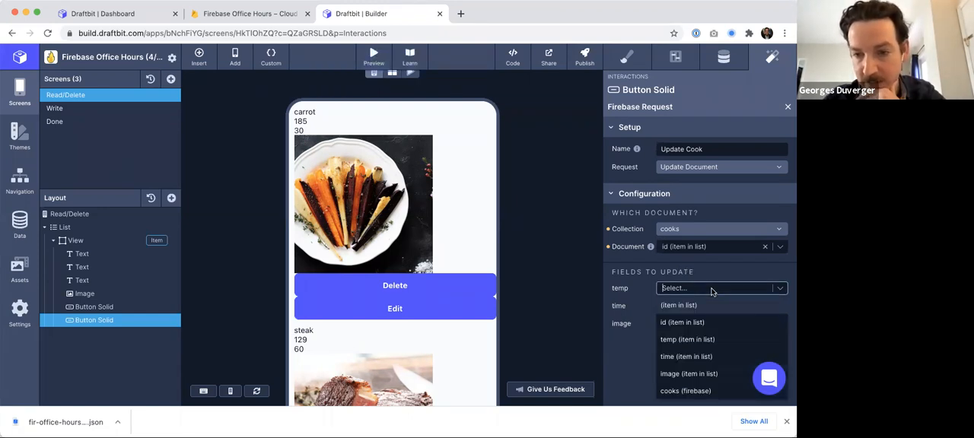
left_click(641, 316)
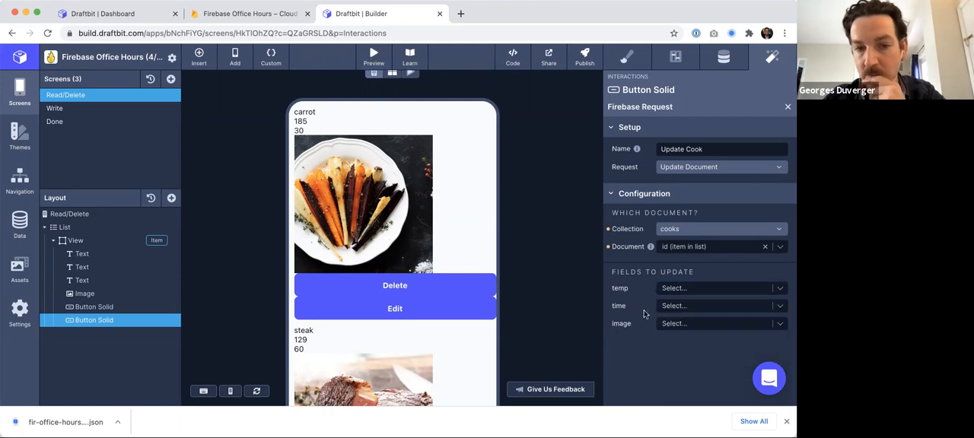
left_click(707, 291)
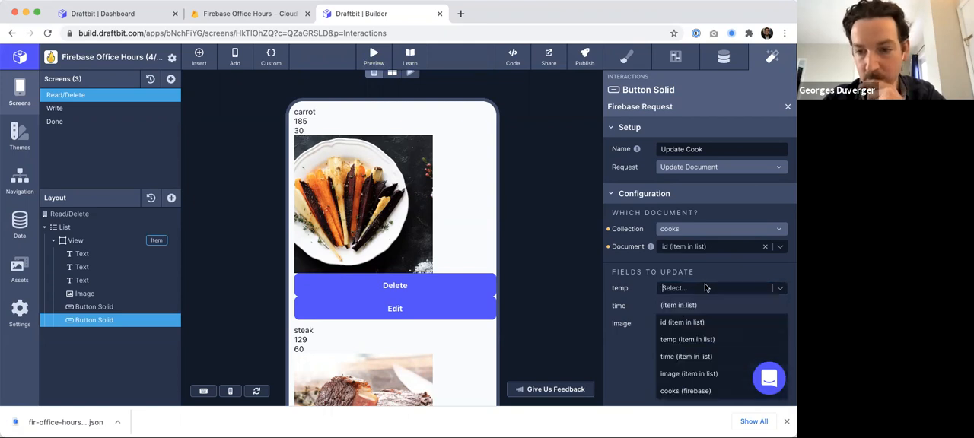
left_click(632, 294)
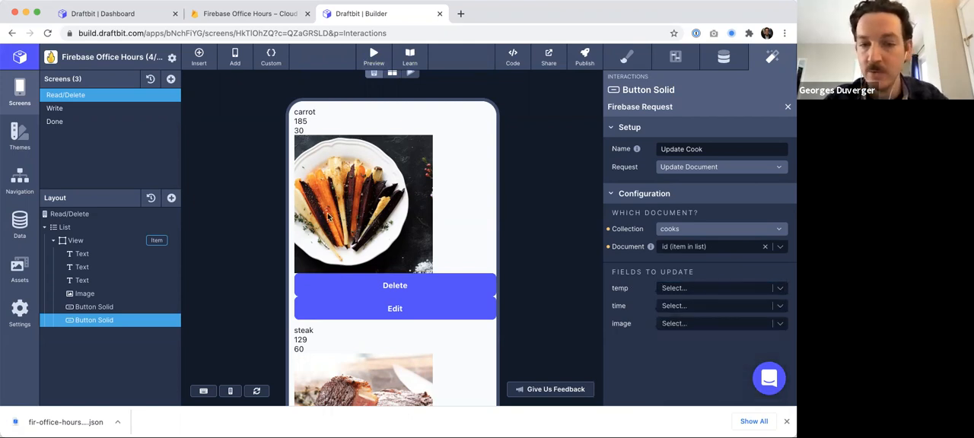
left_click(89, 307)
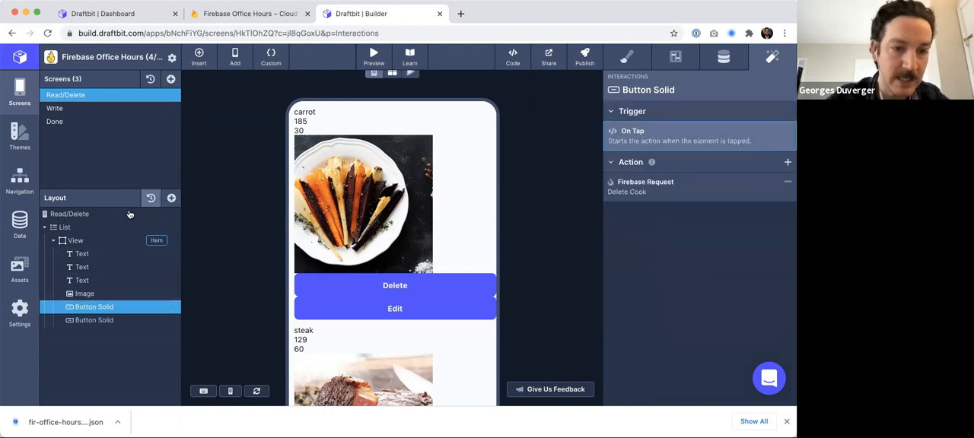
- Add a TextInput to the list item view and move it between the Delete and Edit buttons
left_click(84, 241)
left_click(171, 198)
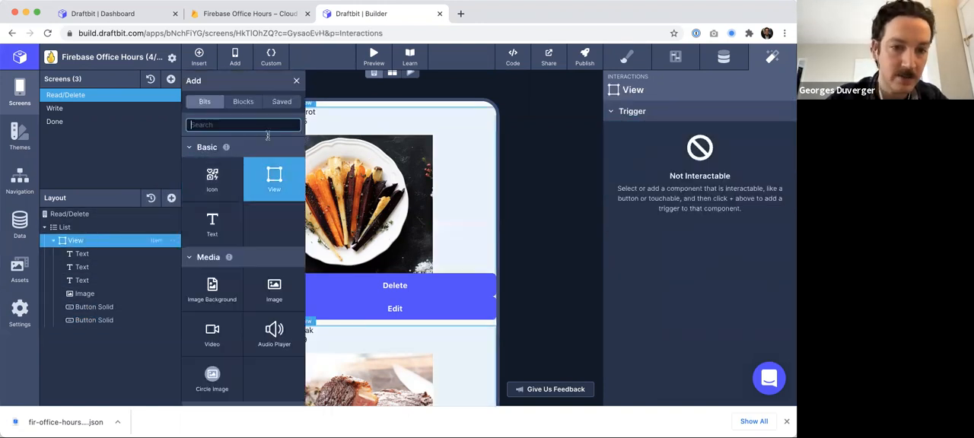
type("inp")
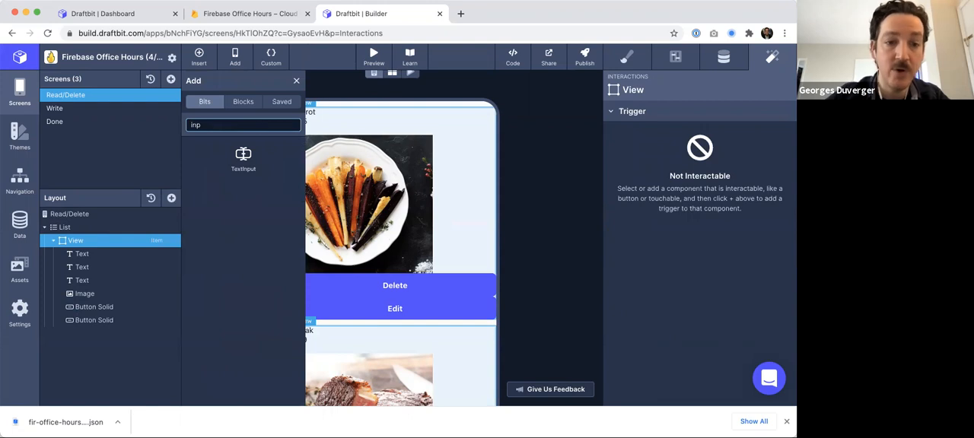
left_click(242, 158)
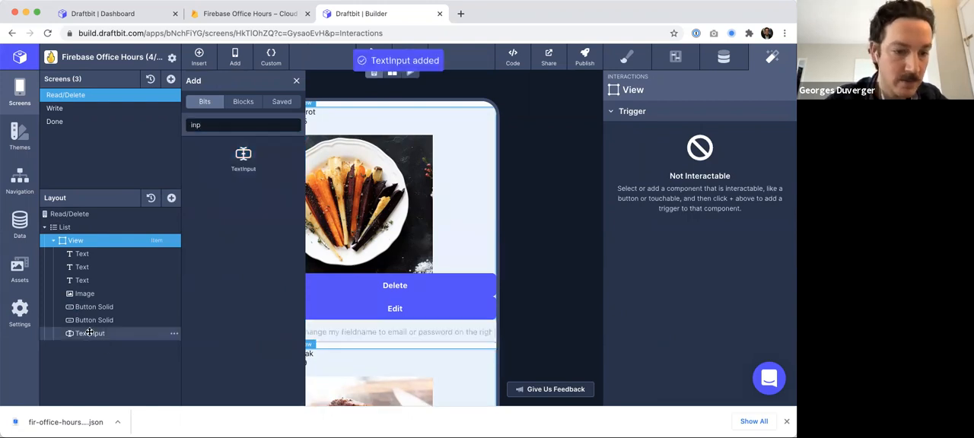
left_click_drag(88, 335, 88, 320)
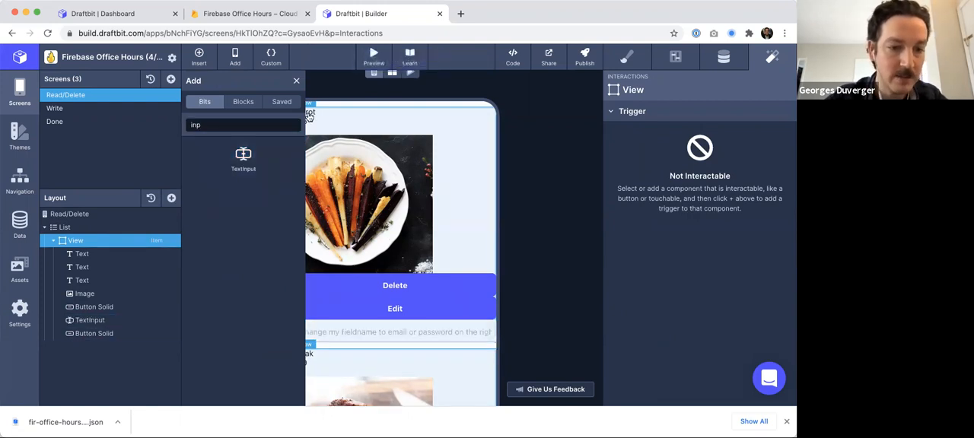
left_click(296, 80)
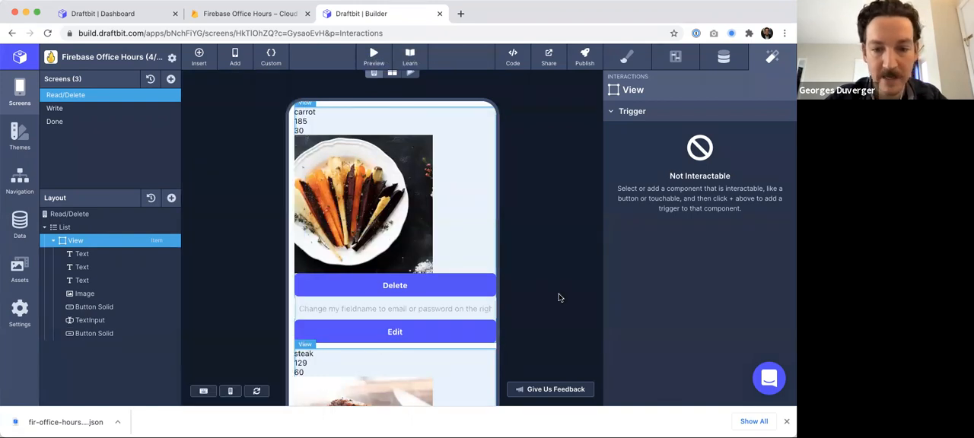
- Set the TextInput's top and bottom margins to 5 pt and its right margin to 10 pt
scroll(559, 297, "down", 2)
scroll(559, 297, "down", 1)
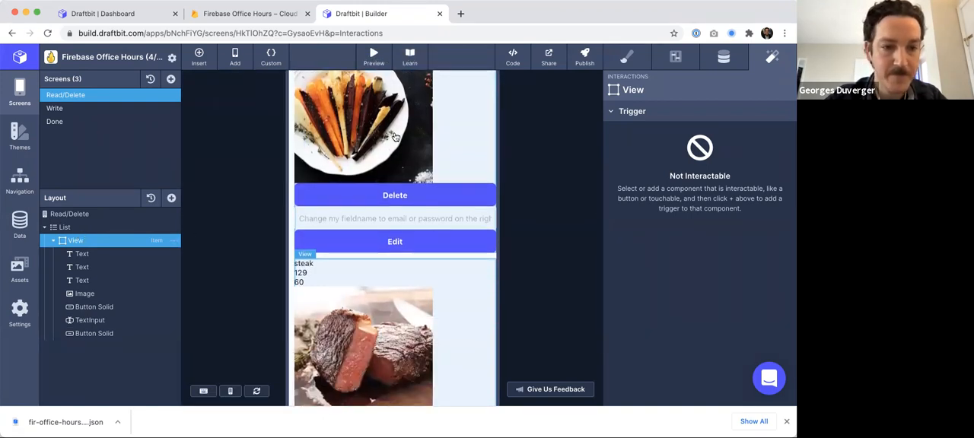
left_click(131, 320)
left_click(627, 56)
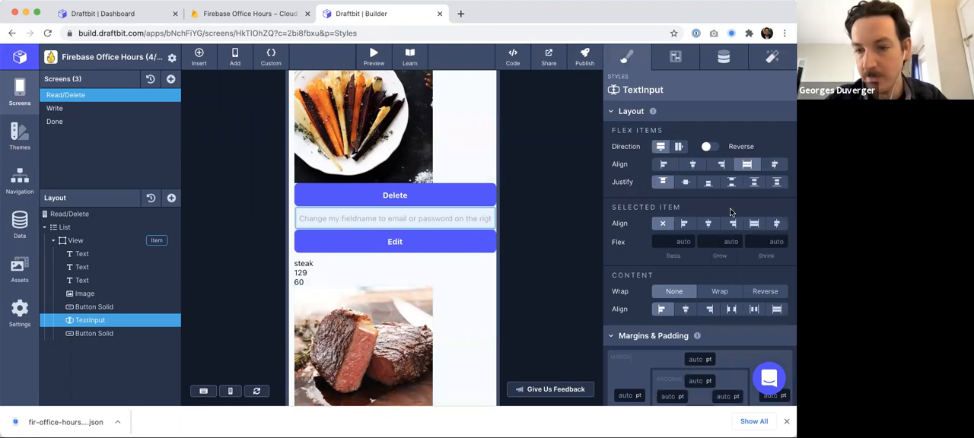
scroll(730, 207, "down", 3)
left_click(692, 255)
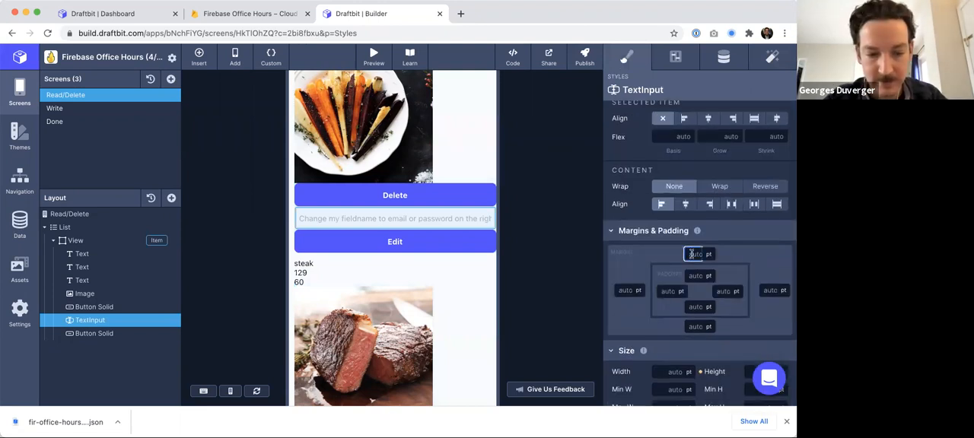
left_click(696, 326)
type("5")
left_click(625, 291)
left_click(568, 249)
left_click(769, 288)
type("10")
key("Return")
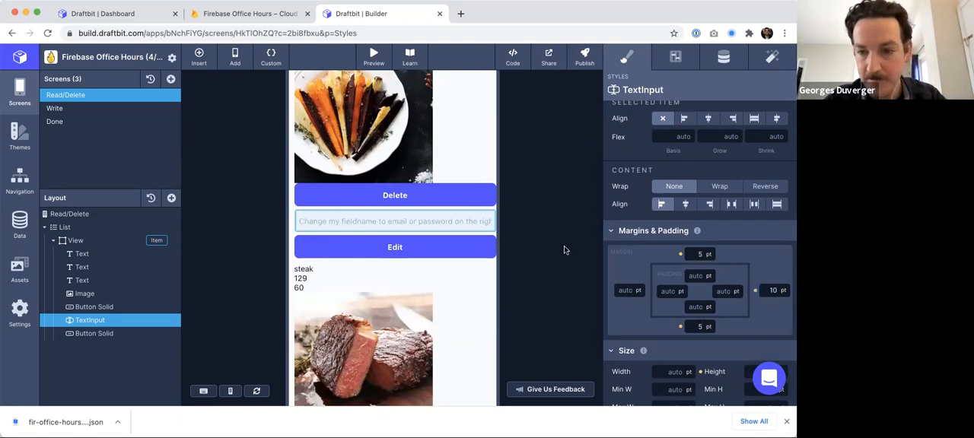
- Set the right margin of both the Delete and Edit buttons to 10 pt
left_click(81, 305)
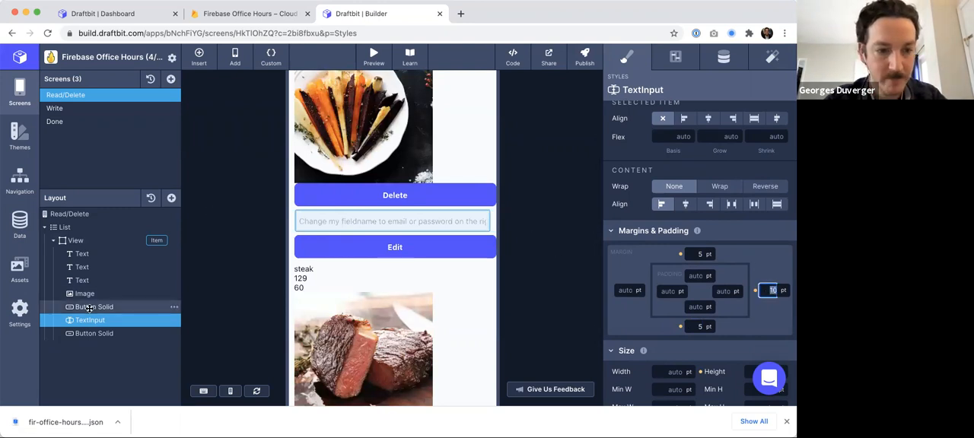
scroll(736, 324, "down", 5)
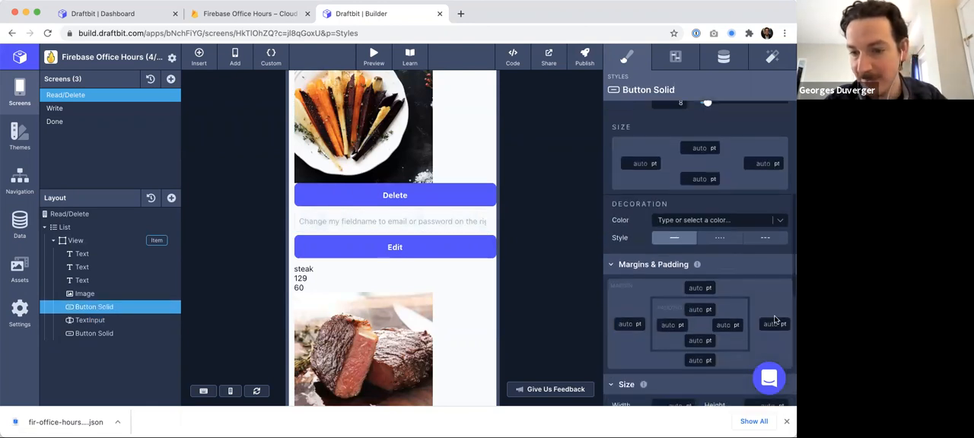
left_click(770, 324)
key("Return")
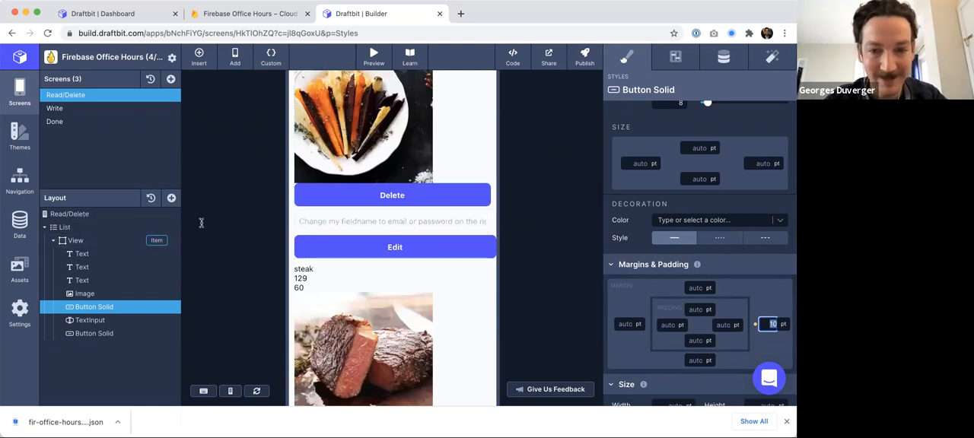
scroll(419, 212, "up", 1)
left_click(123, 334)
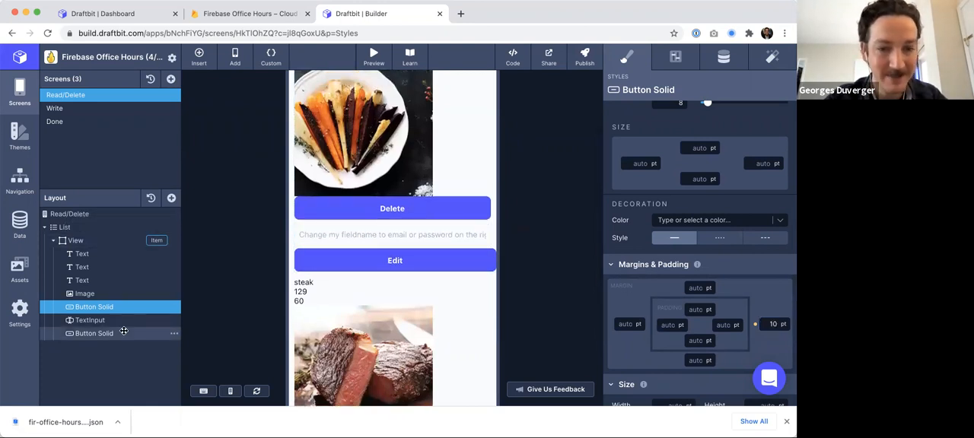
left_click(770, 325)
key("Return")
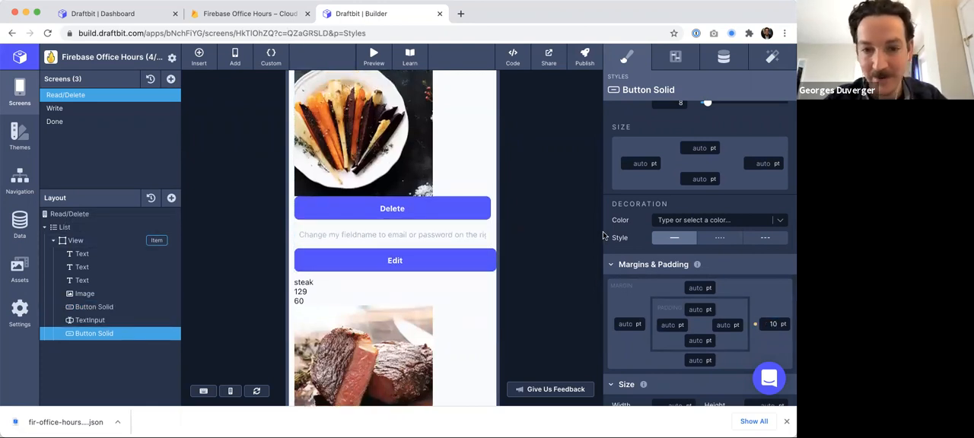
- Set the TextInput's field name to newtemp and its placeholder text to new temp
left_click(404, 234)
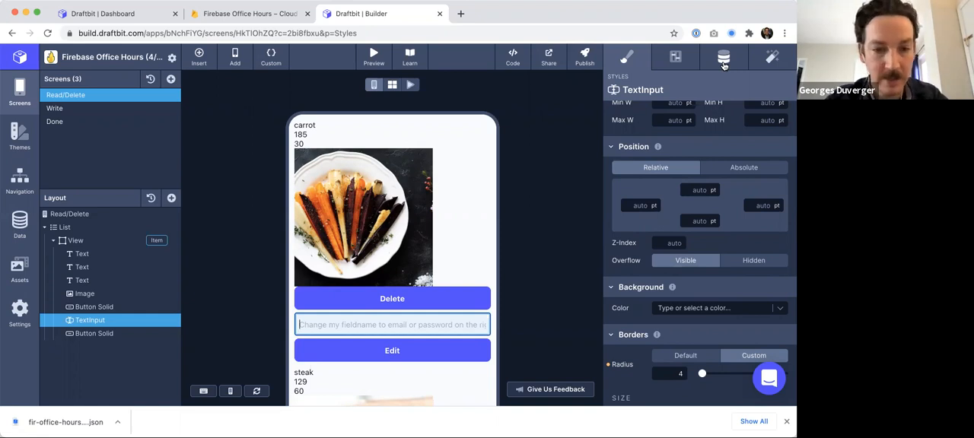
left_click(671, 61)
double_click(704, 151)
type("newtemp")
key("Tab")
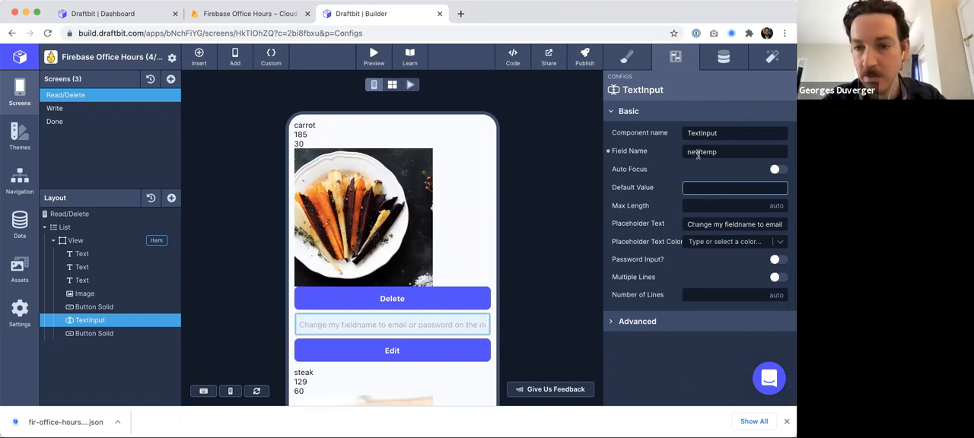
triple_click(699, 224)
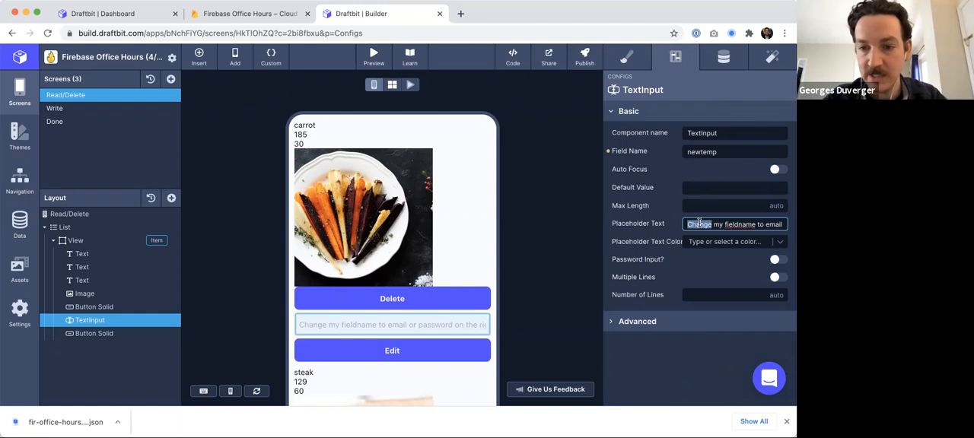
type("new temp")
key("Tab")
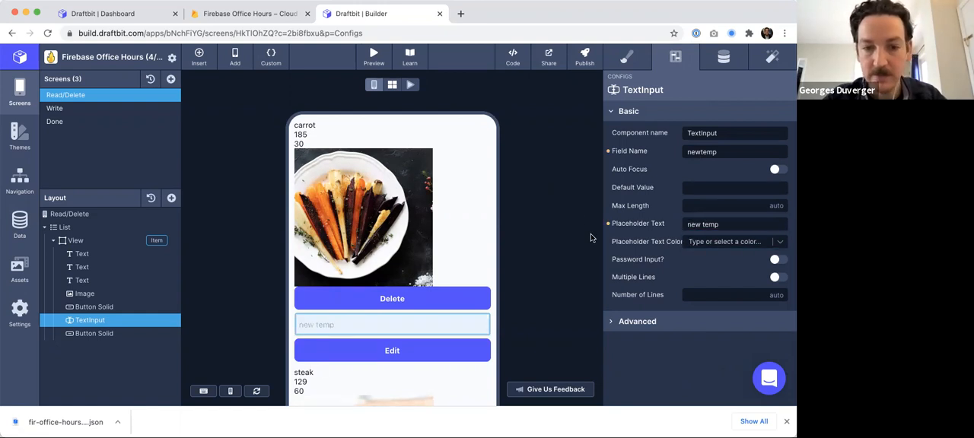
- Map the temp field of the Edit button's Update Document request to the newtemp state value
left_click(105, 334)
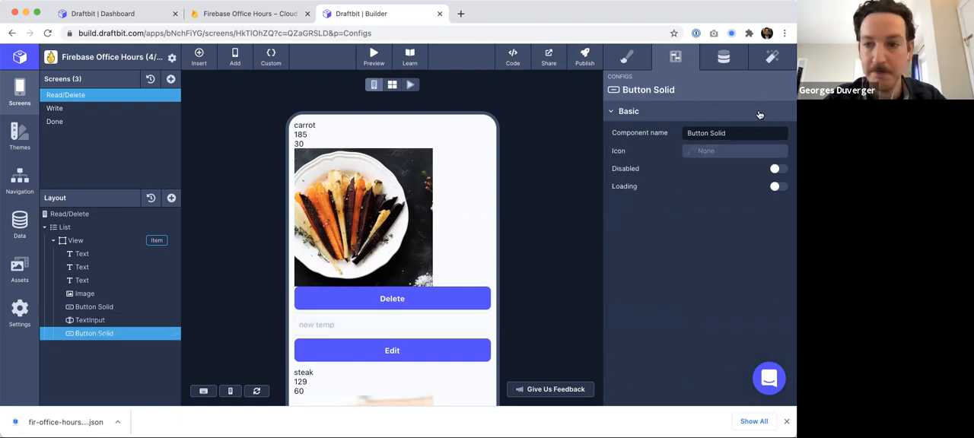
left_click(772, 62)
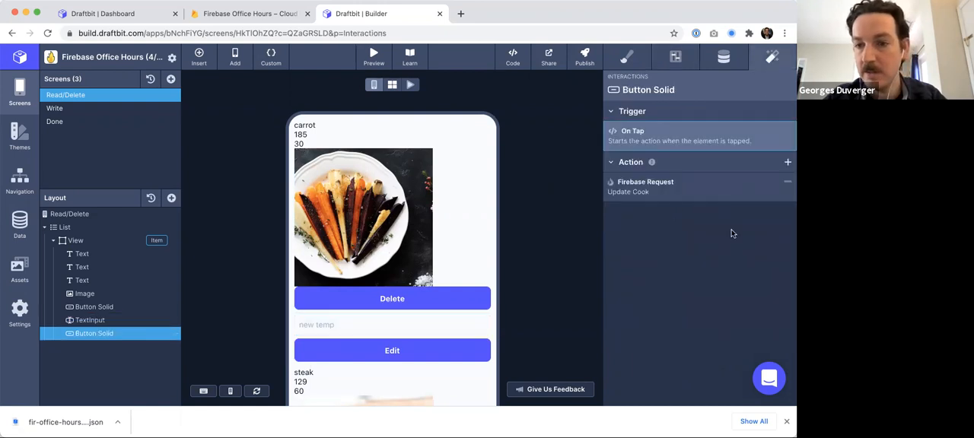
left_click(783, 182)
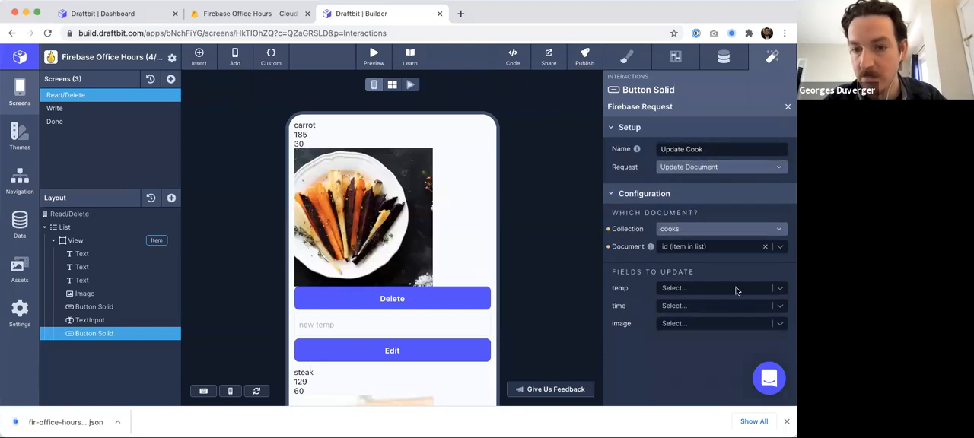
left_click(778, 288)
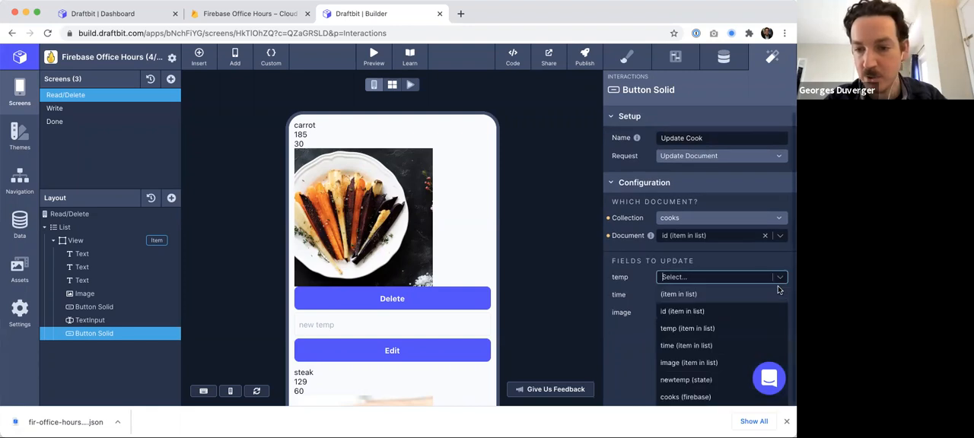
left_click(702, 381)
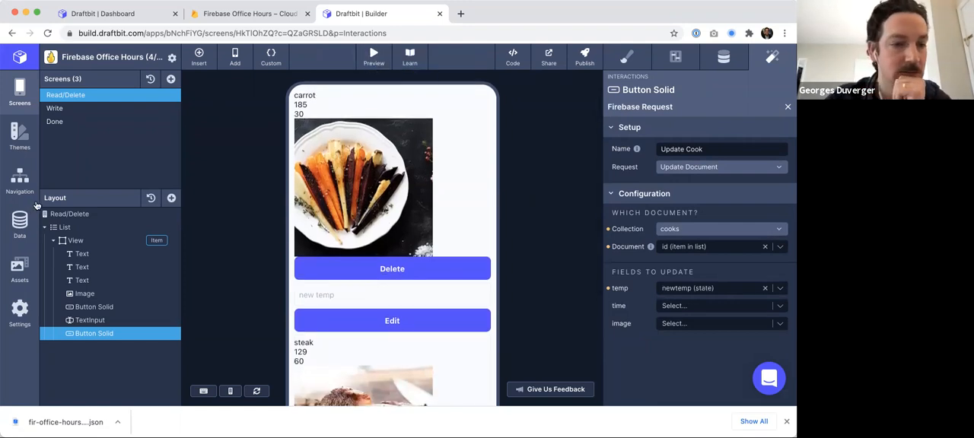
- Preview the app, enter 190 in the carrot item's text input and tap Edit
mouse_move(410, 89)
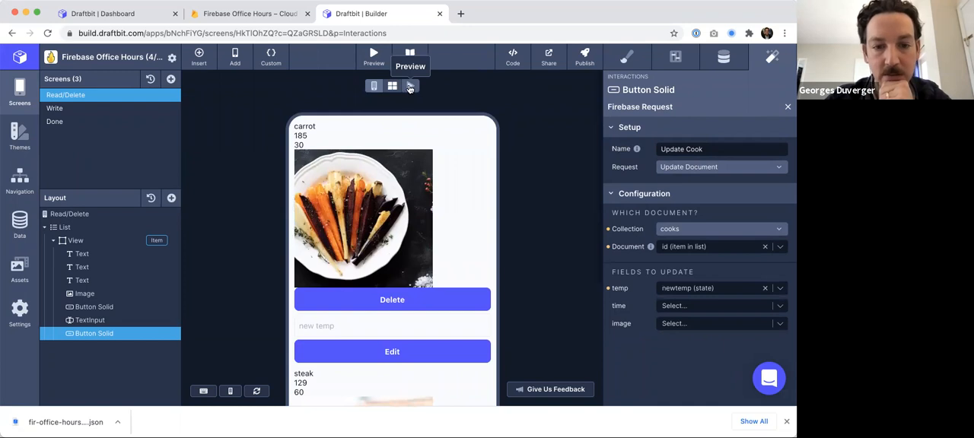
left_click(410, 87)
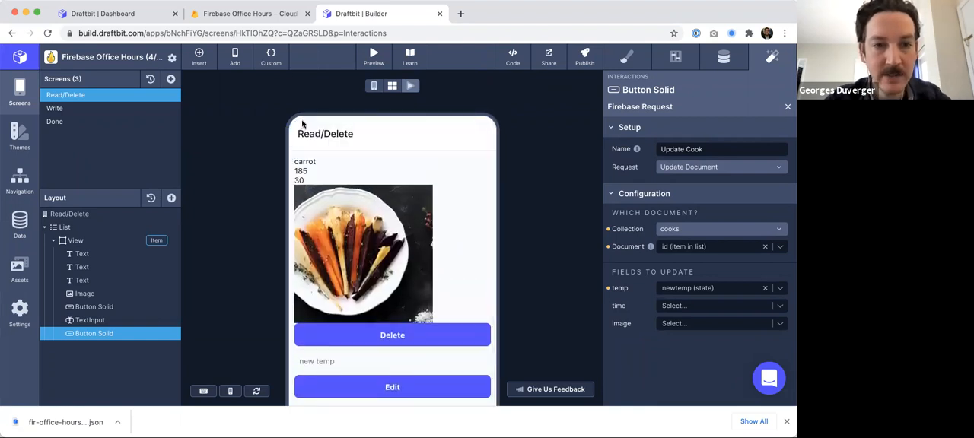
left_click(263, 15)
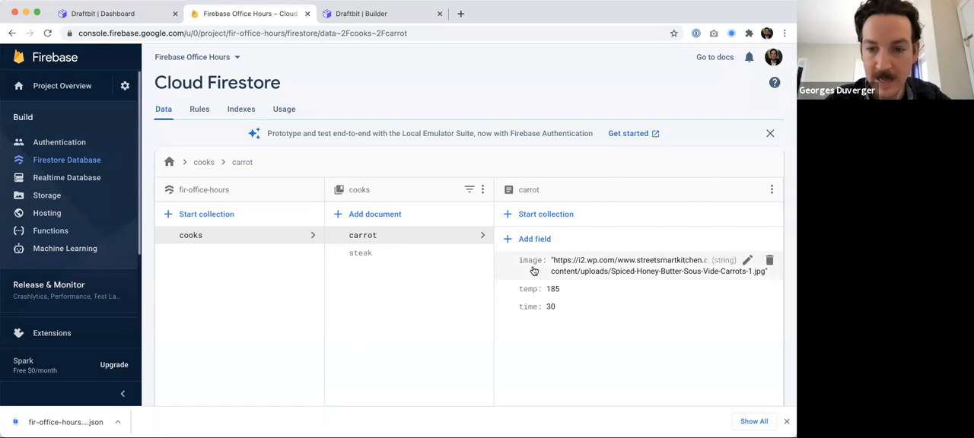
left_click(398, 10)
left_click(338, 355)
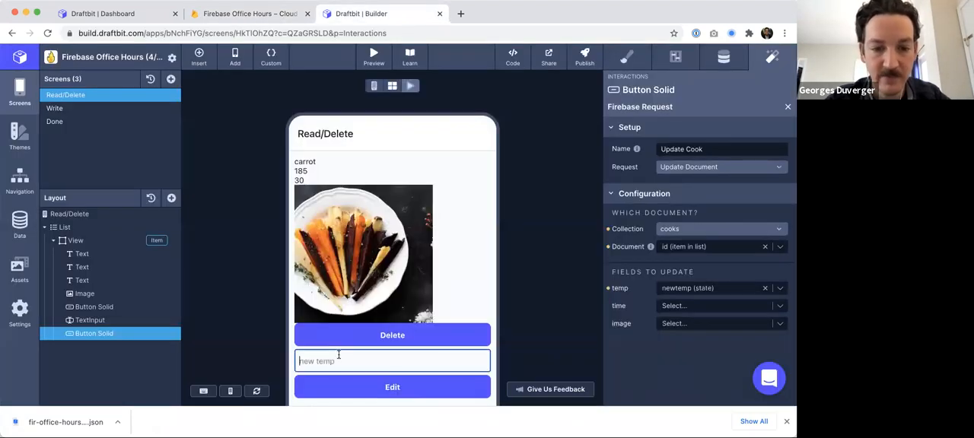
type("190")
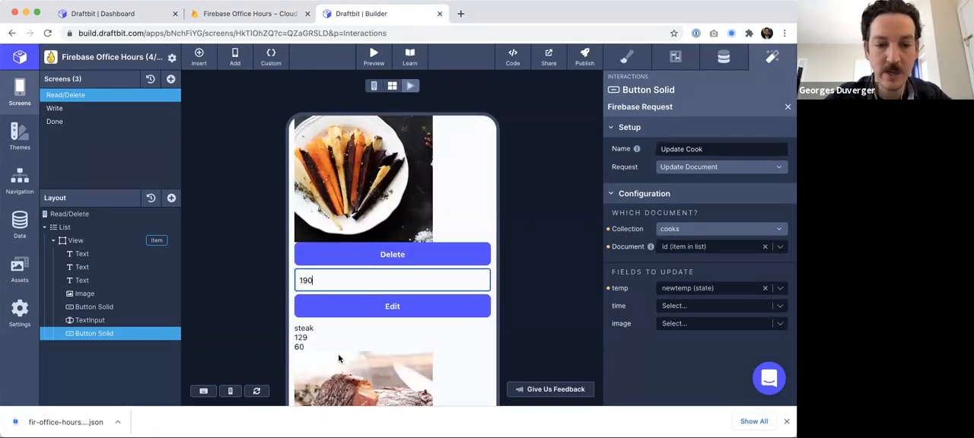
left_click(392, 307)
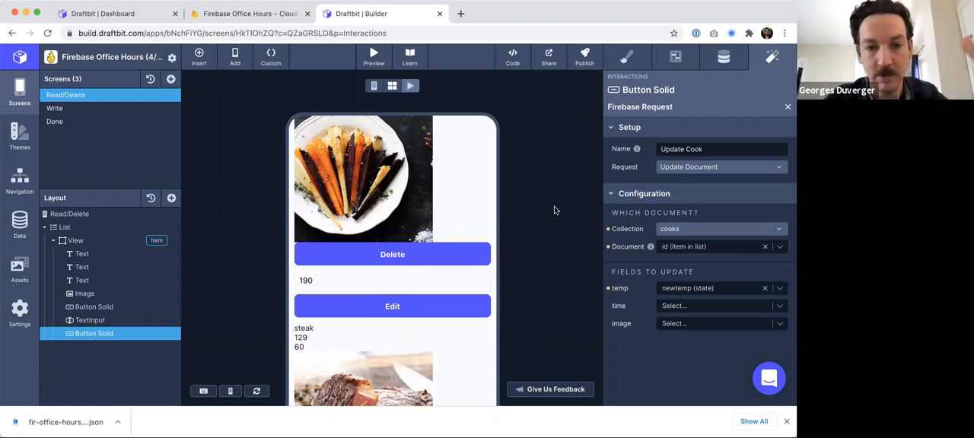
- Check the carrot document's temp value in Firestore and in the previewed list
left_click(284, 13)
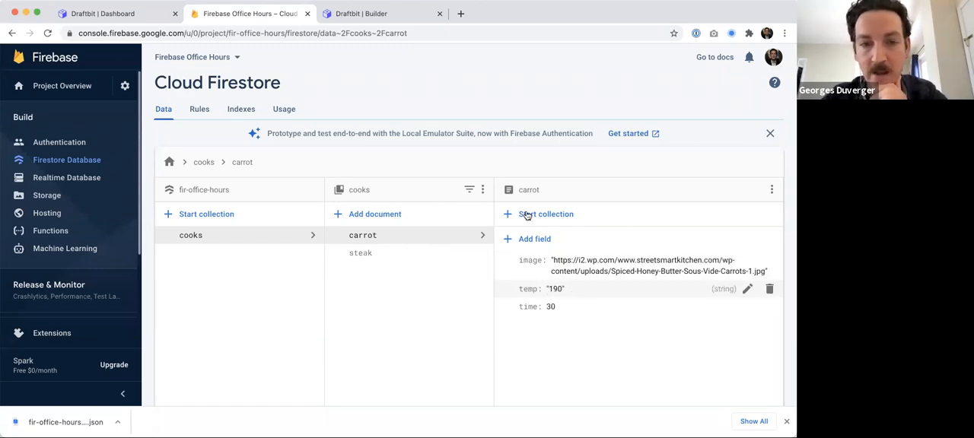
left_click(386, 11)
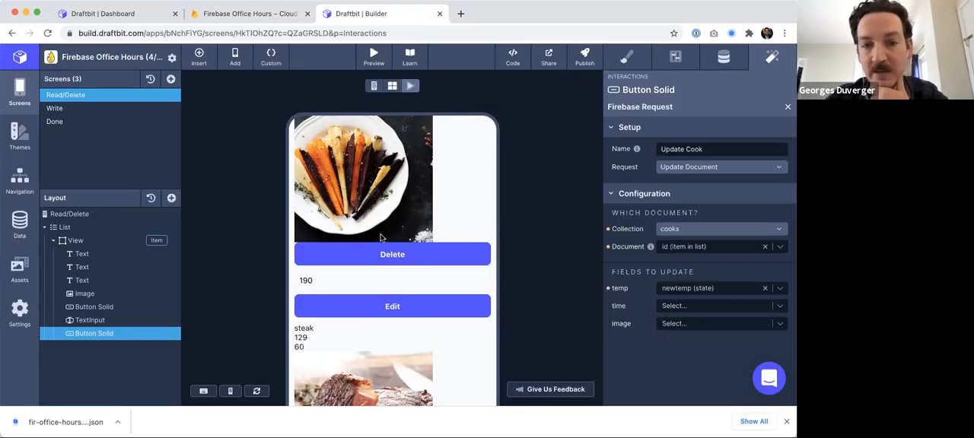
scroll(477, 275, "up", 3)
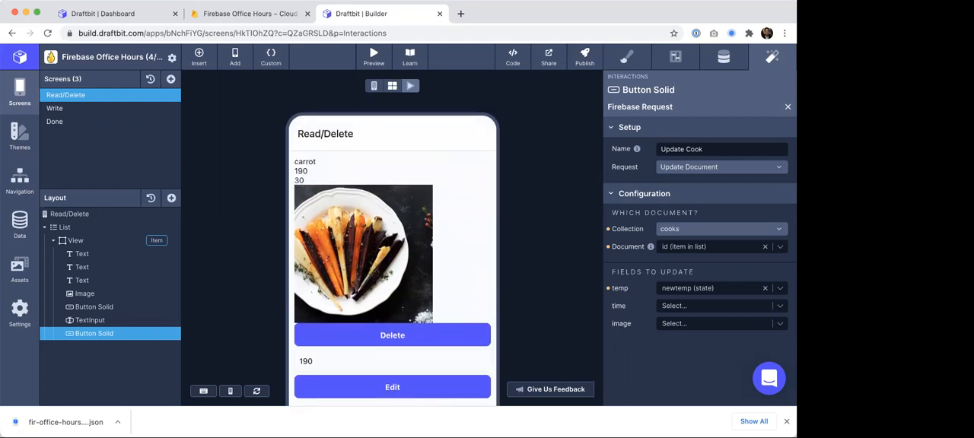
double_click(301, 171)
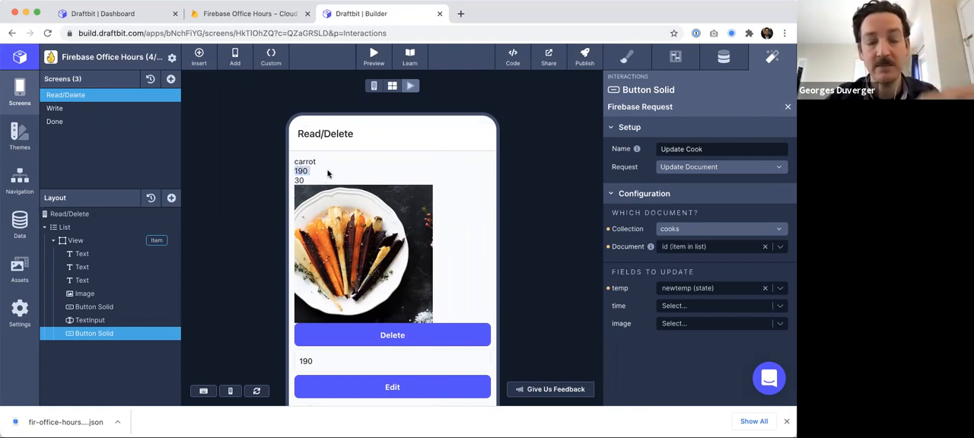
left_click(309, 168)
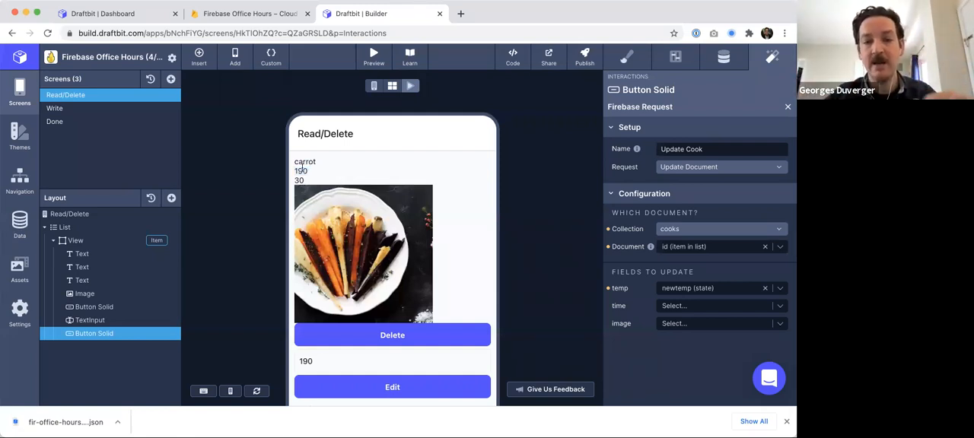
- Return to the editor and inspect the TextInput's data and configuration settings
left_click(374, 85)
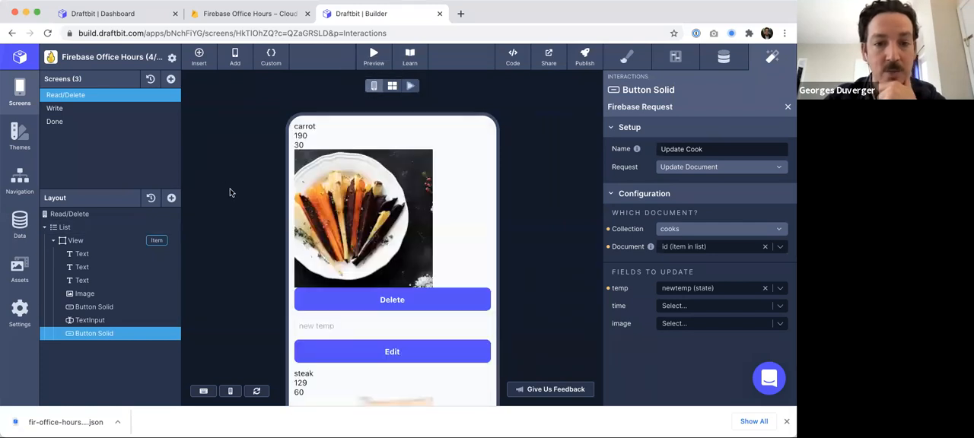
left_click(315, 325)
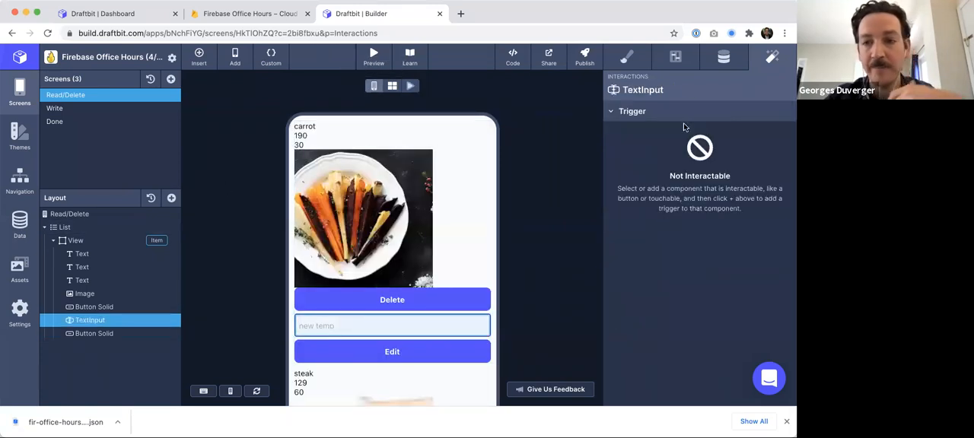
left_click(723, 58)
left_click(675, 56)
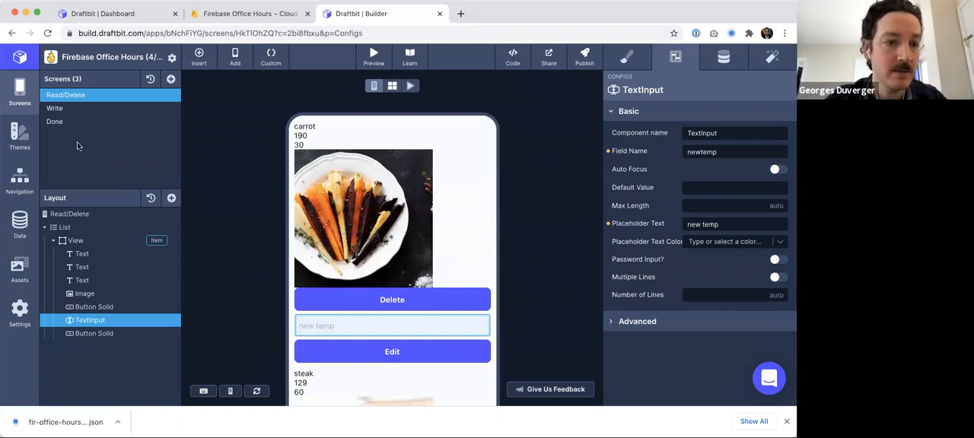
- Add a blank screen and rename it Confirm
left_click(78, 96)
left_click(170, 79)
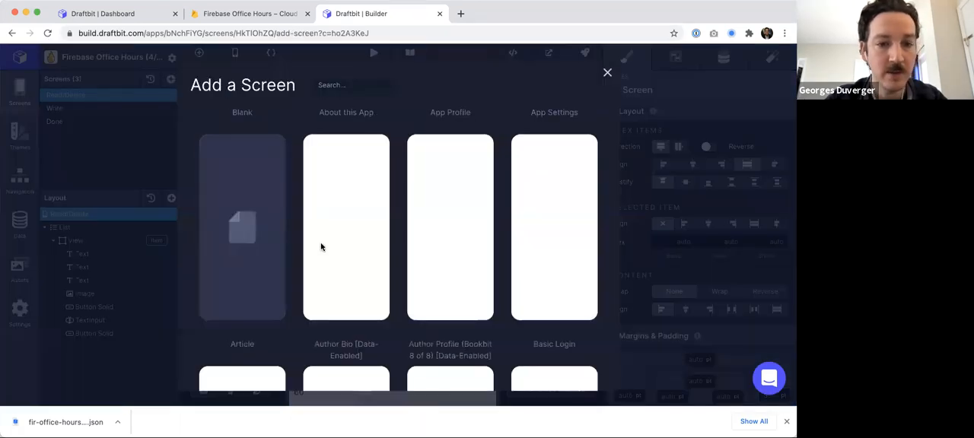
left_click(243, 245)
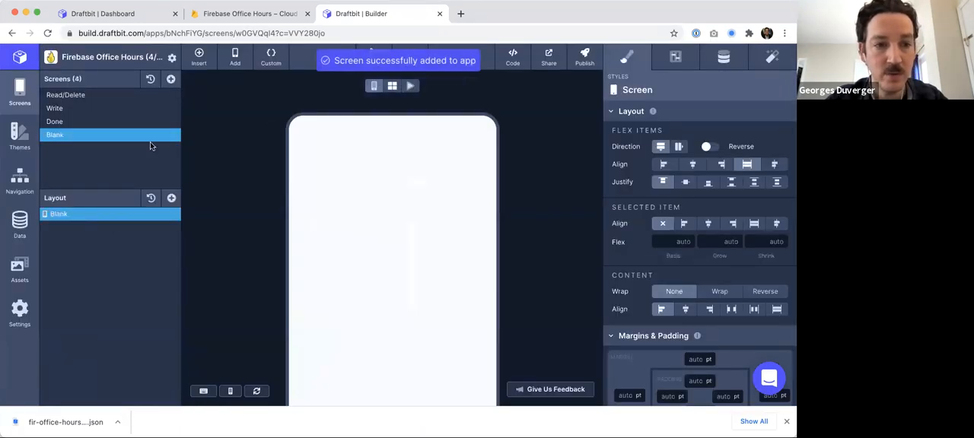
double_click(56, 135)
type("Confirm")
key("Return")
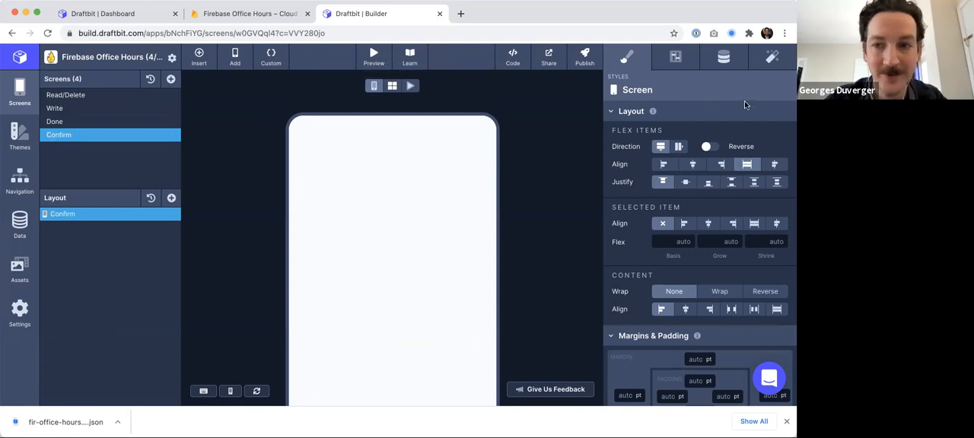
- Add a Text component to the Confirm screen reading "You're about to delete ...."
left_click(172, 199)
left_click_drag(213, 222, 77, 229)
left_click(77, 228)
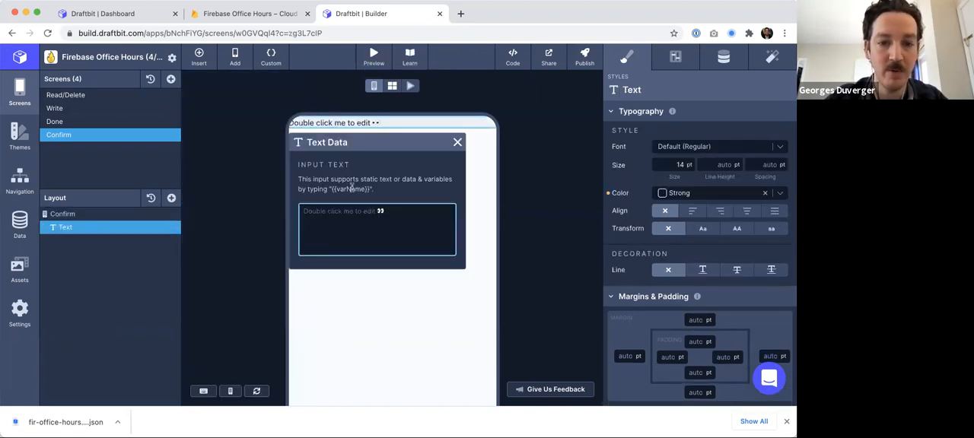
type("You're")
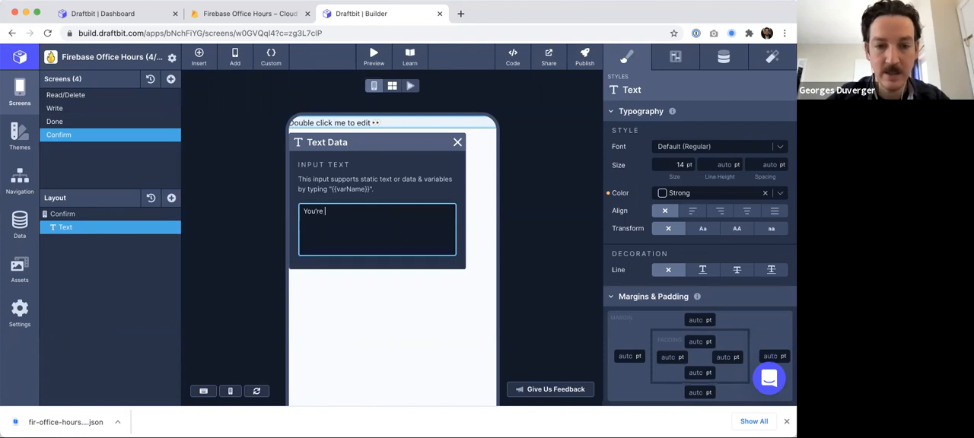
type(" trying")
key("super+a")
type("Y")
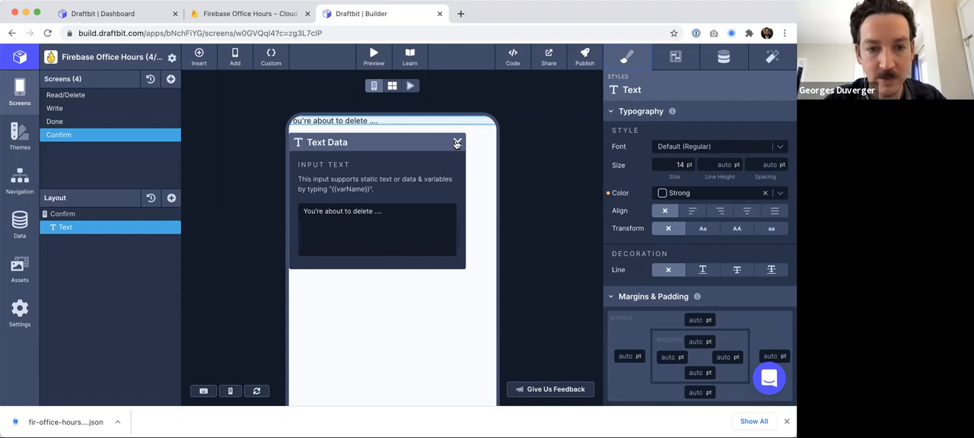
left_click(457, 143)
- Add a View to the Confirm screen that contains the text
left_click(131, 217)
left_click(172, 199)
left_click_drag(274, 179, 67, 227)
left_click(67, 227)
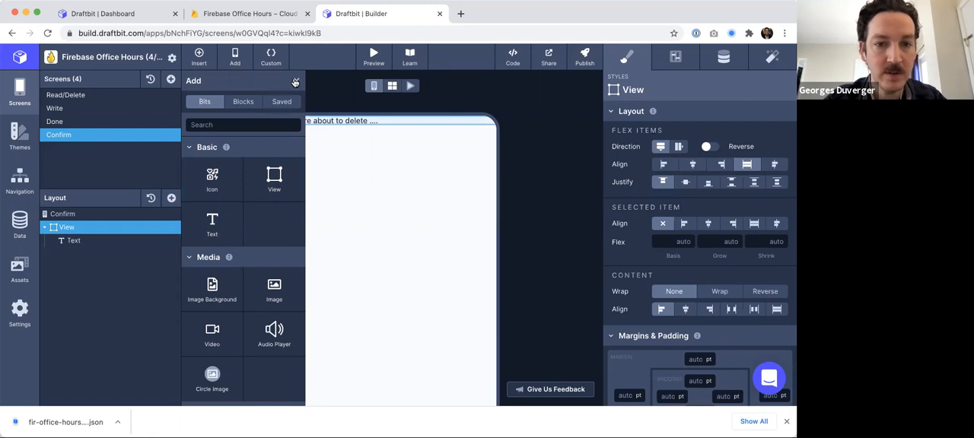
- Set the View's top, left and right margins to 10 pt
left_click(296, 80)
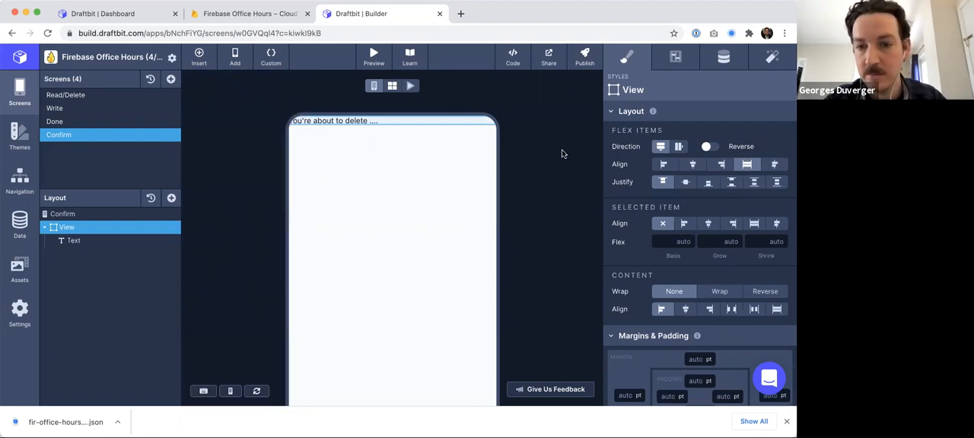
scroll(689, 207, "down", 3)
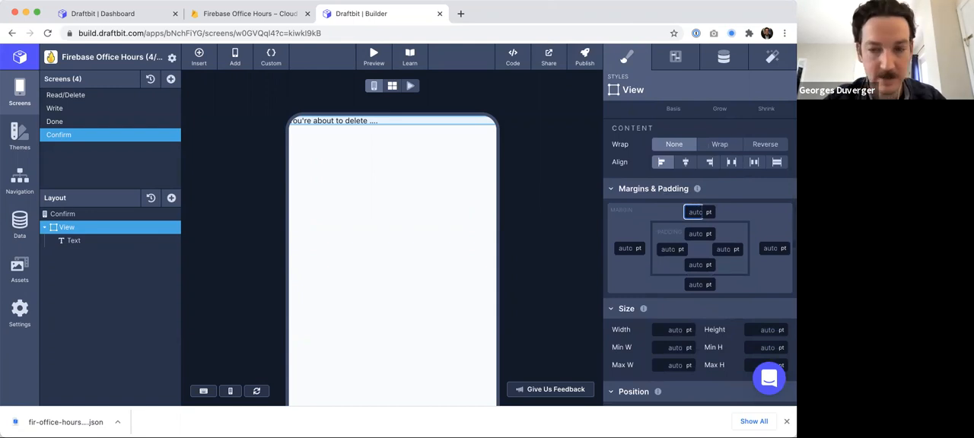
left_click(624, 248)
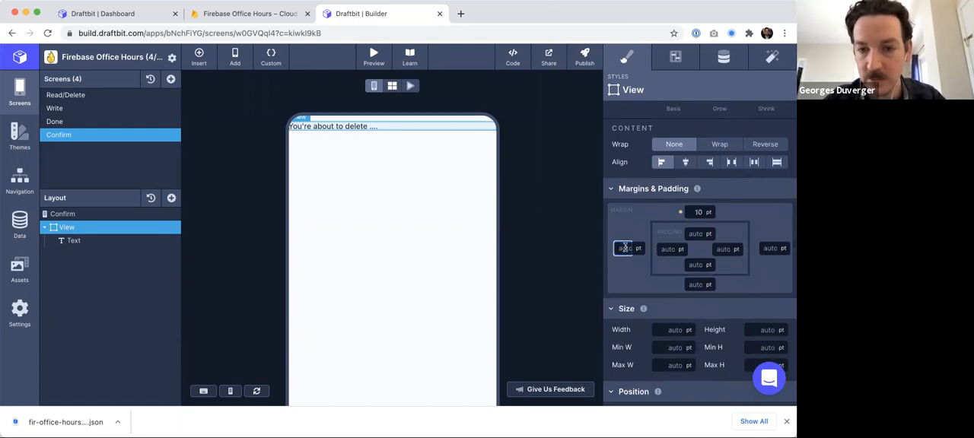
left_click(770, 252)
type("10")
key("Return")
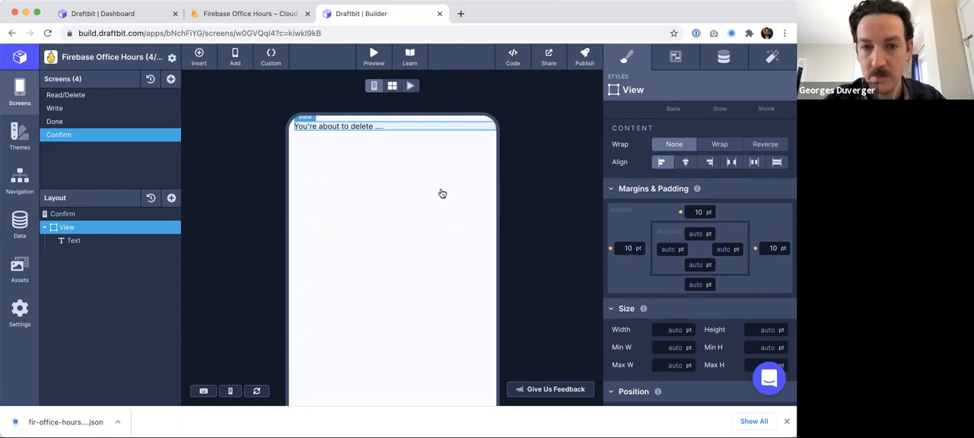
- Add a Button Solid inside the View below the text on the Confirm screen
left_click(172, 198)
type("butt")
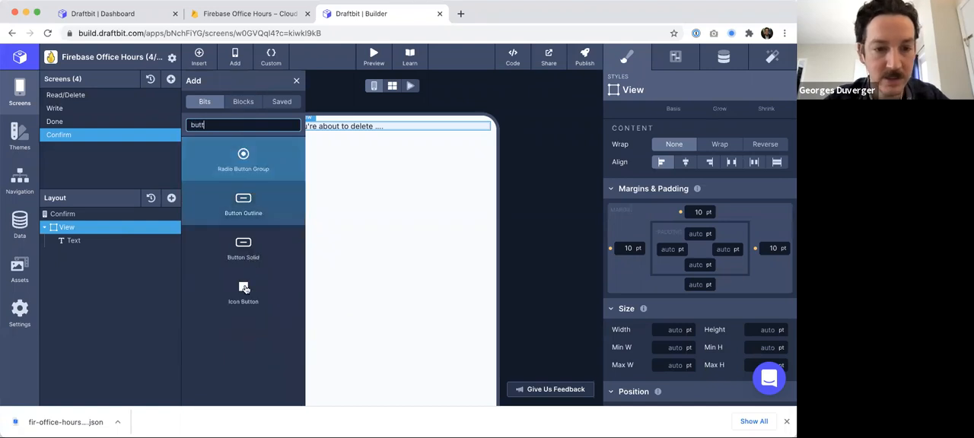
left_click_drag(244, 252, 78, 252)
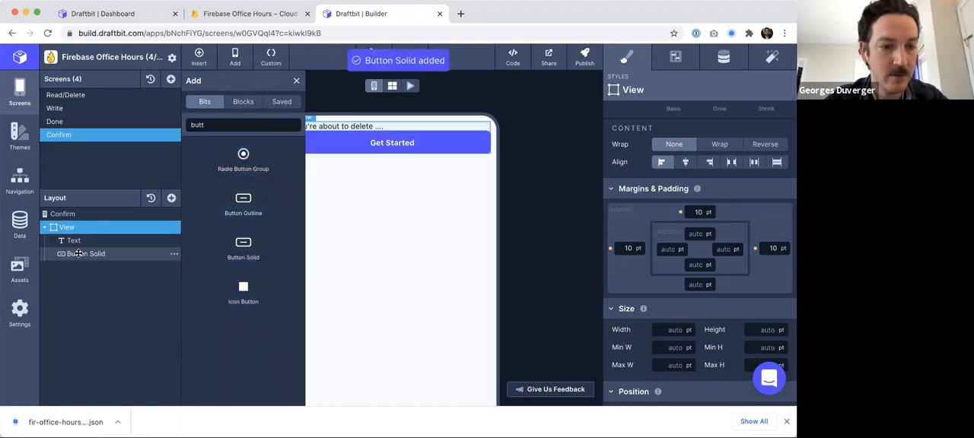
left_click(78, 253)
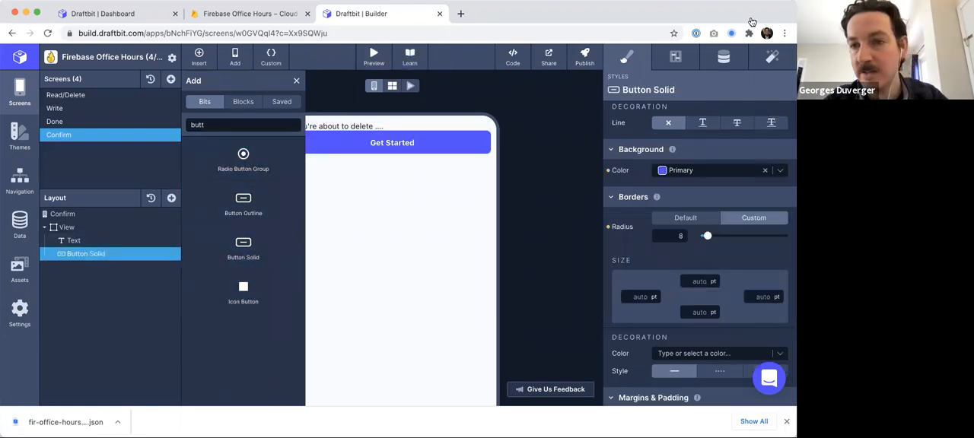
- Set the new button's label to Confirm
scroll(688, 147, "up", 2)
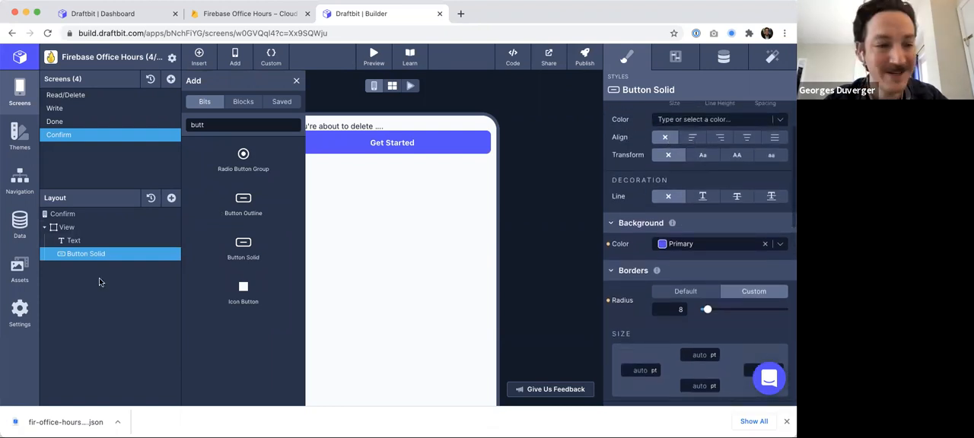
left_click(712, 66)
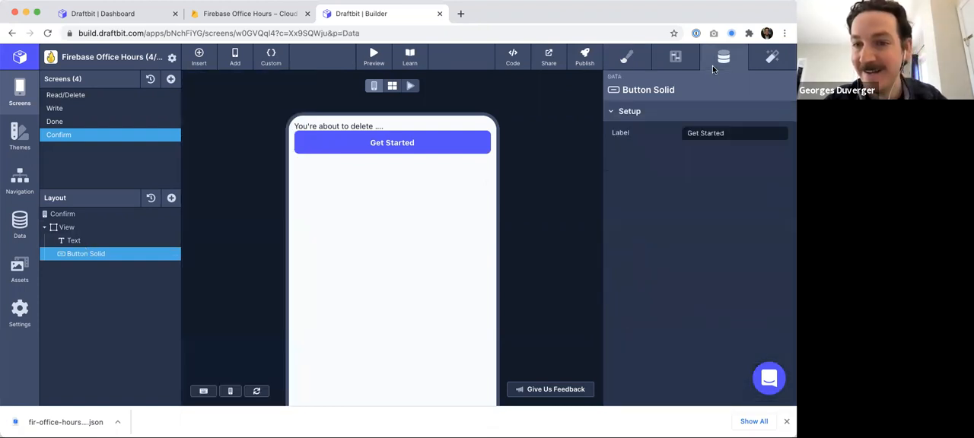
triple_click(701, 133)
type("Confirm")
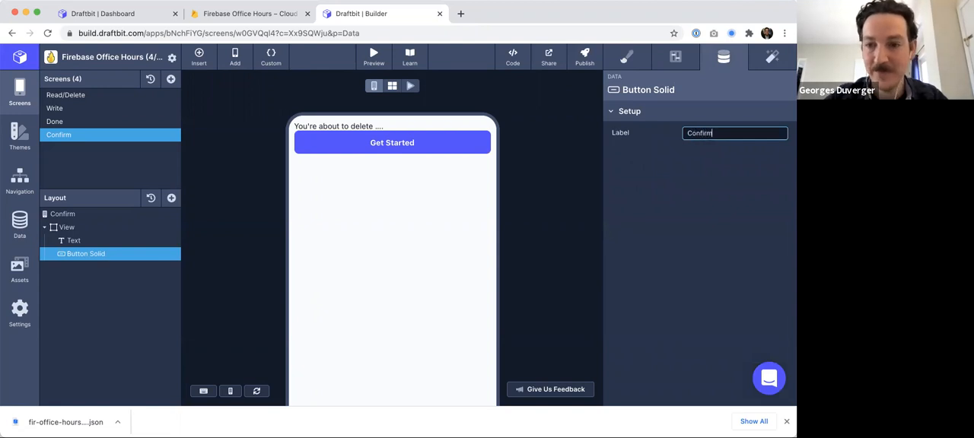
key("Return")
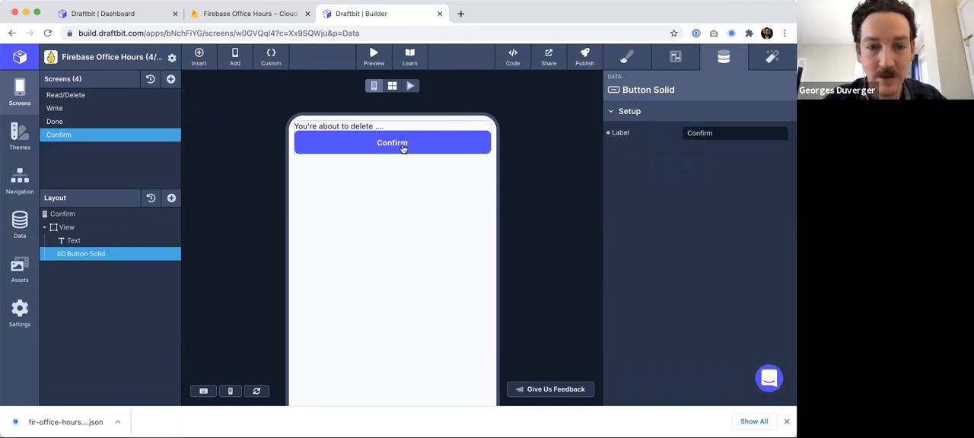
- On the Read/Delete screen, rename the two list item buttons to Delete and Edit
left_click(86, 96)
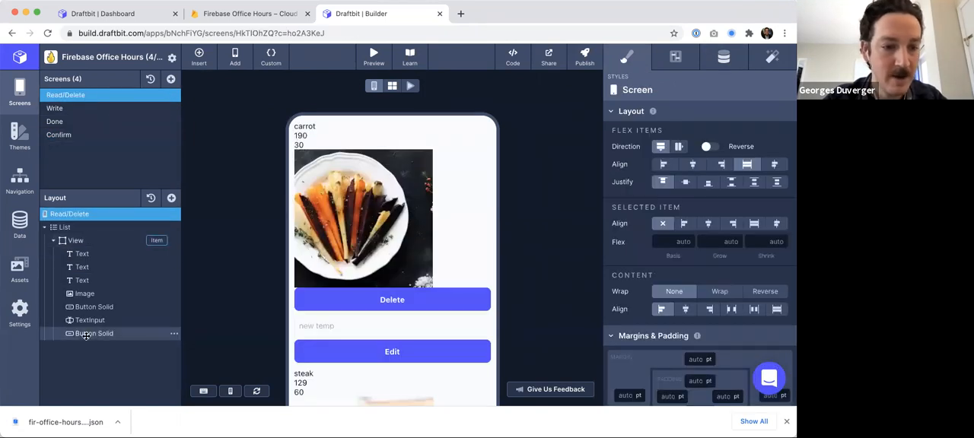
left_click(86, 336)
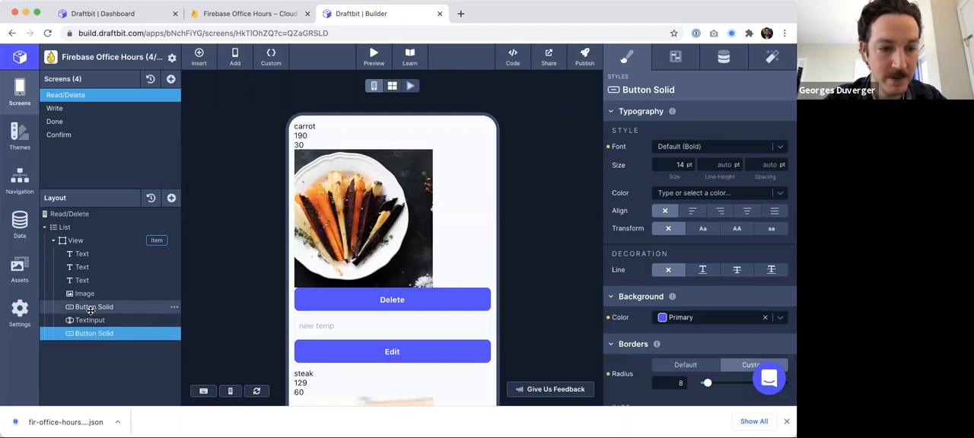
left_click(92, 306)
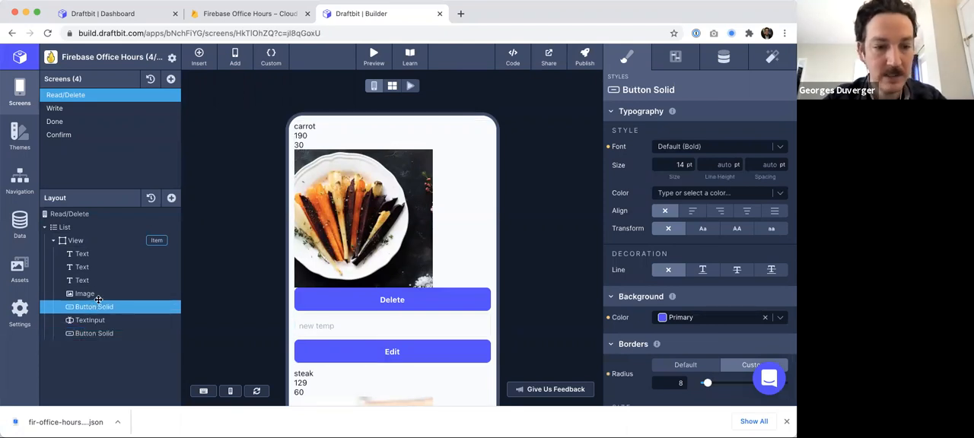
double_click(97, 306)
type("Delete")
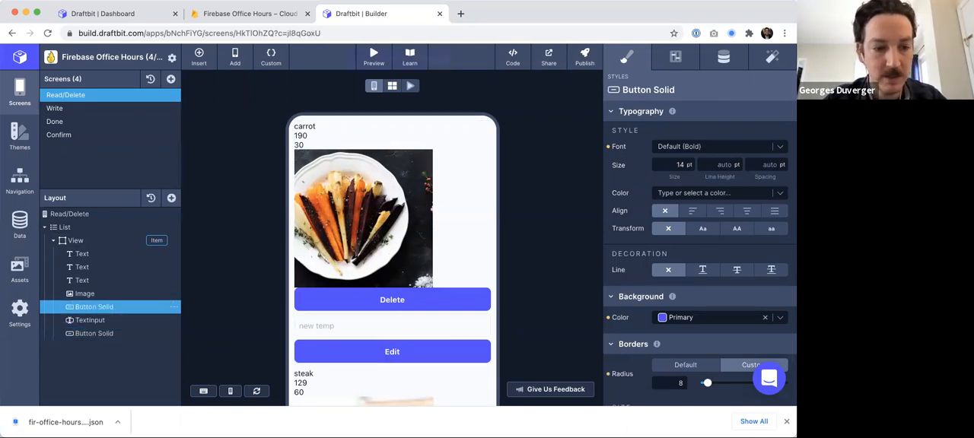
key("Return")
double_click(94, 333)
type("Edit")
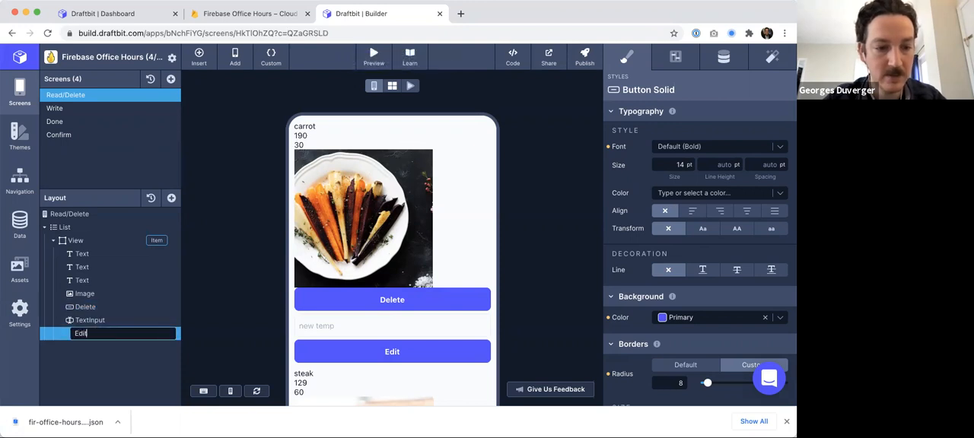
key("Return")
- Remove the Firebase Request action from the Delete button's On Tap trigger
left_click(100, 306)
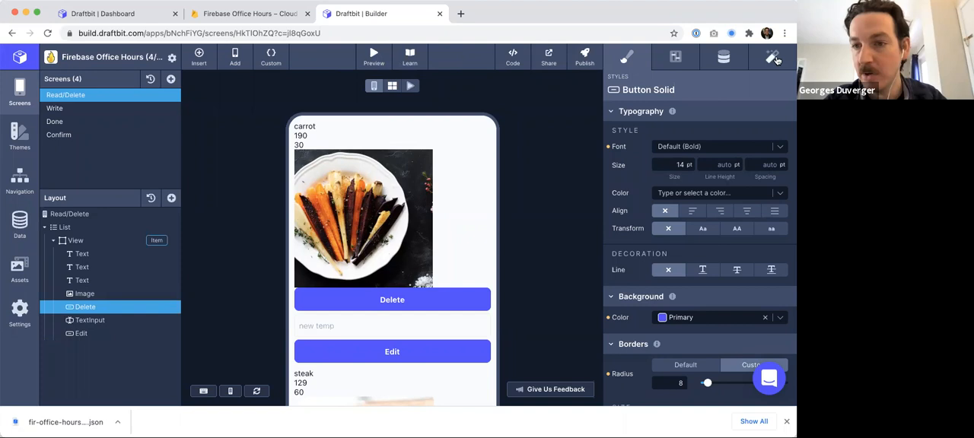
left_click(775, 58)
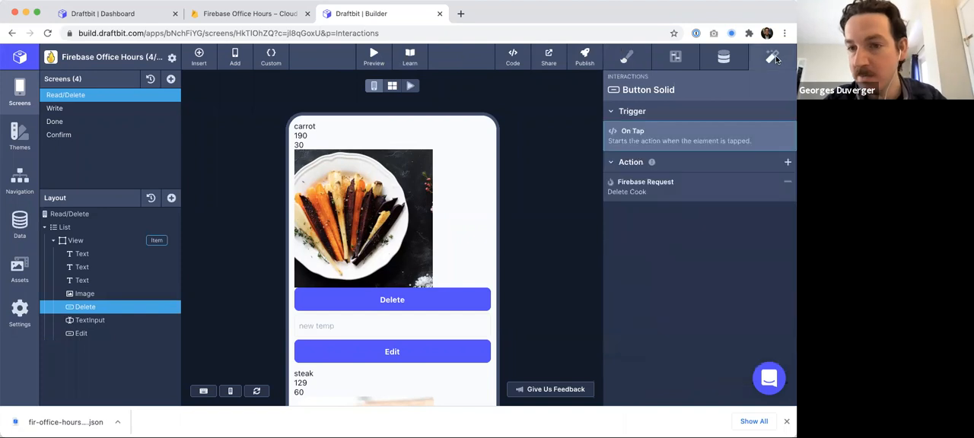
left_click(788, 185)
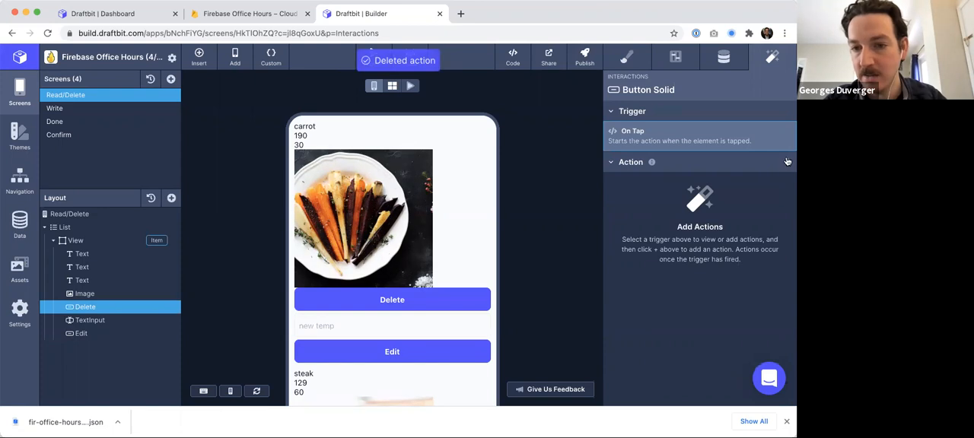
- Add a Navigate action to the Delete button with the Confirm screen as destination
left_click(788, 163)
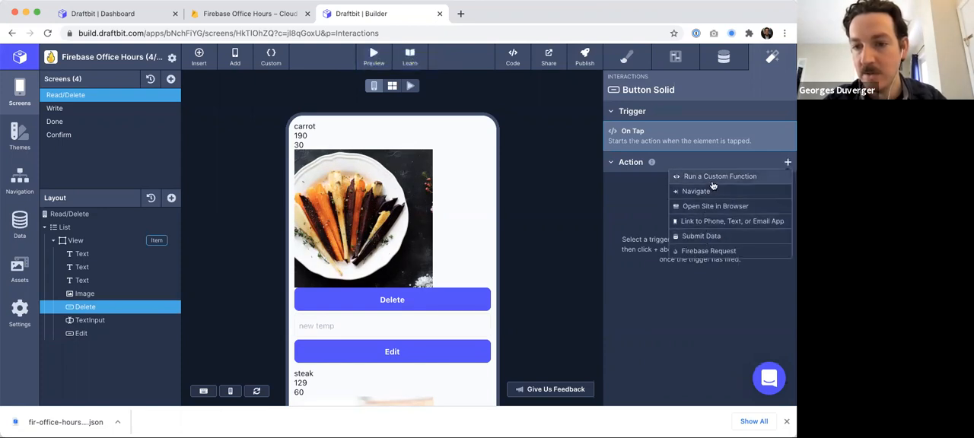
left_click(712, 192)
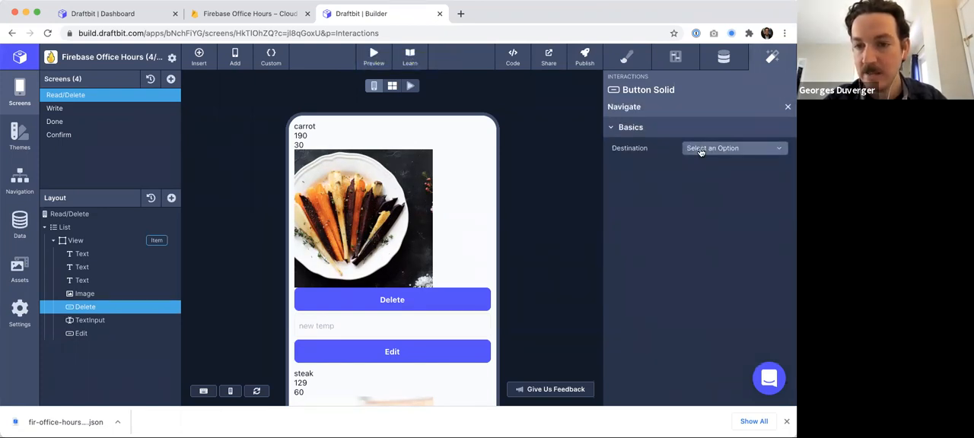
left_click(701, 149)
left_click(708, 236)
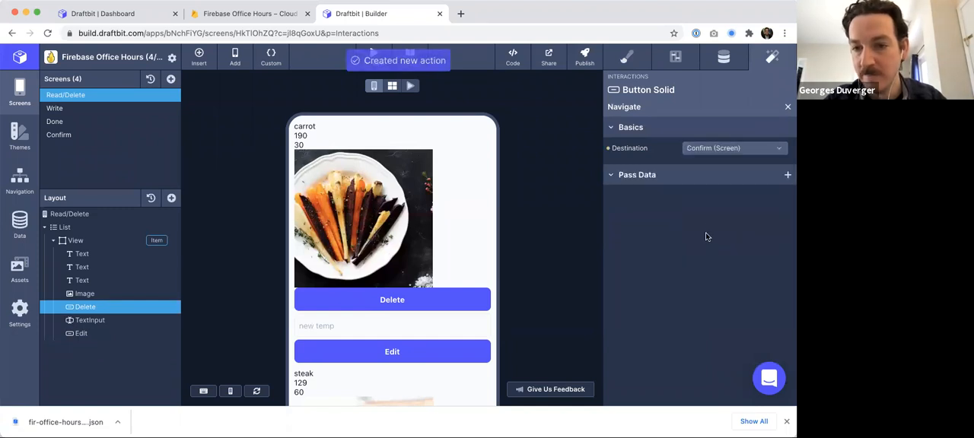
- Pass a navigation parameter named food set to the list item's id
left_click(787, 176)
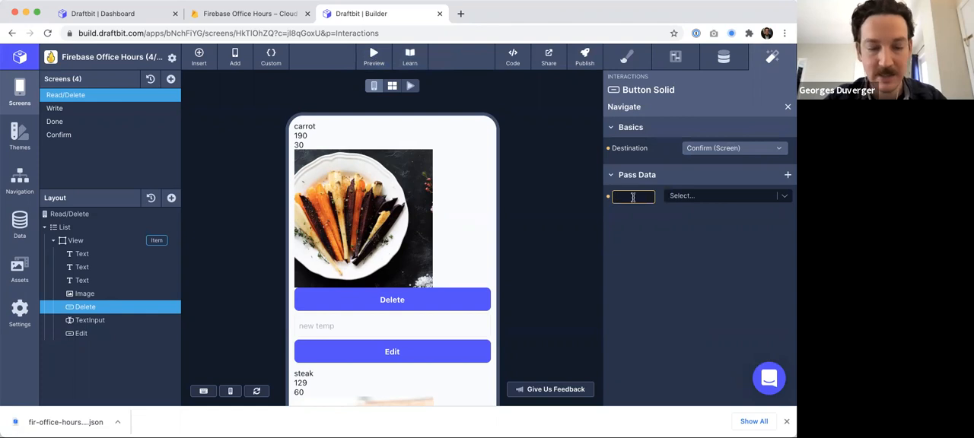
left_click(751, 197)
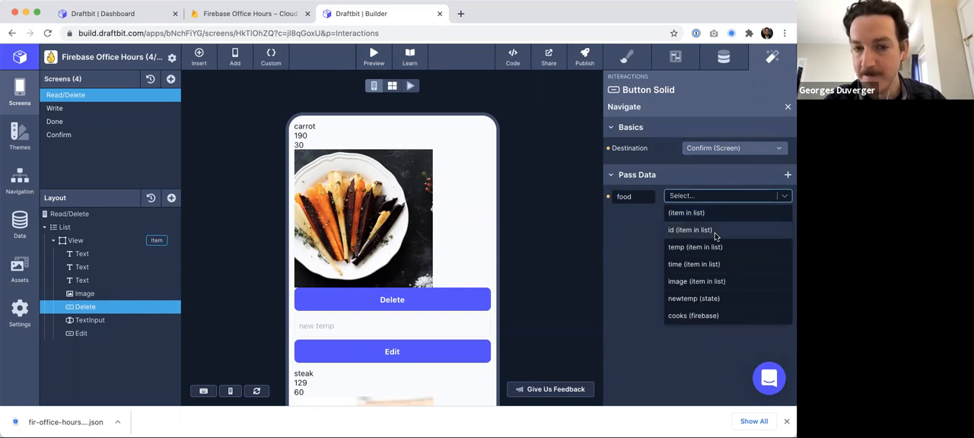
left_click(715, 232)
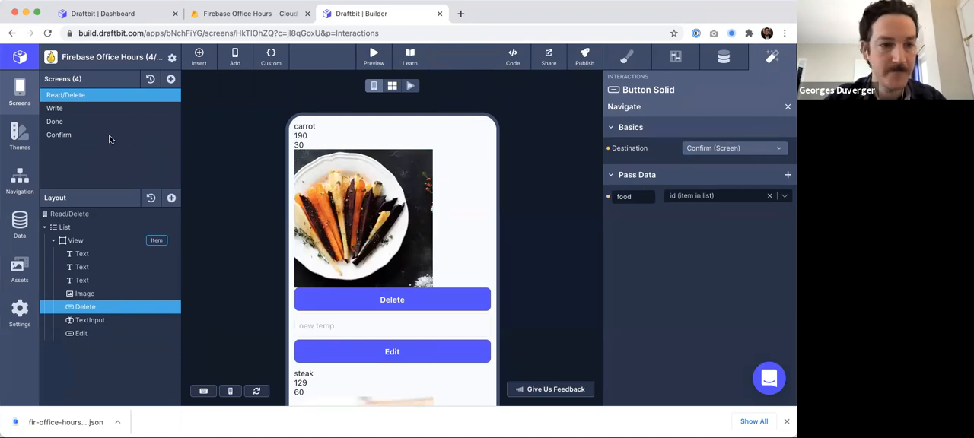
- Change the Confirm screen's text to "You're about to delete {{food}}." using the food navigation variable
left_click(68, 136)
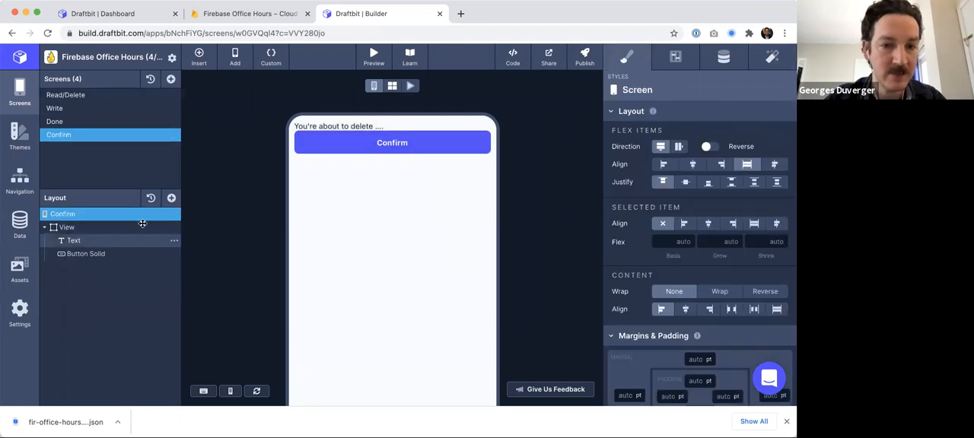
left_click(76, 242)
double_click(366, 126)
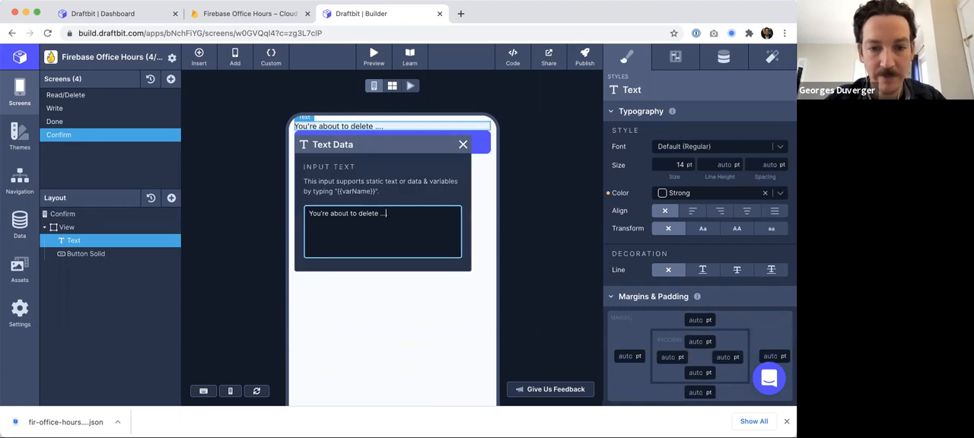
key("BackSpace")
type("{{")
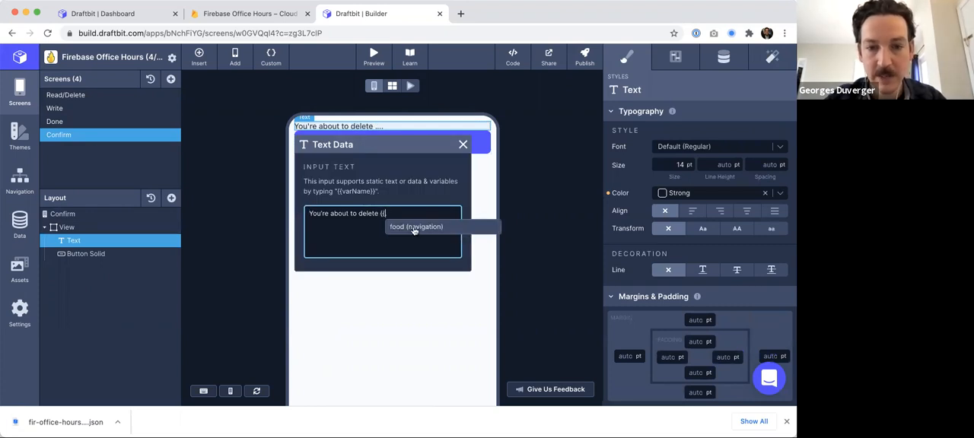
left_click(414, 226)
key("BackSpace")
type("food}}.")
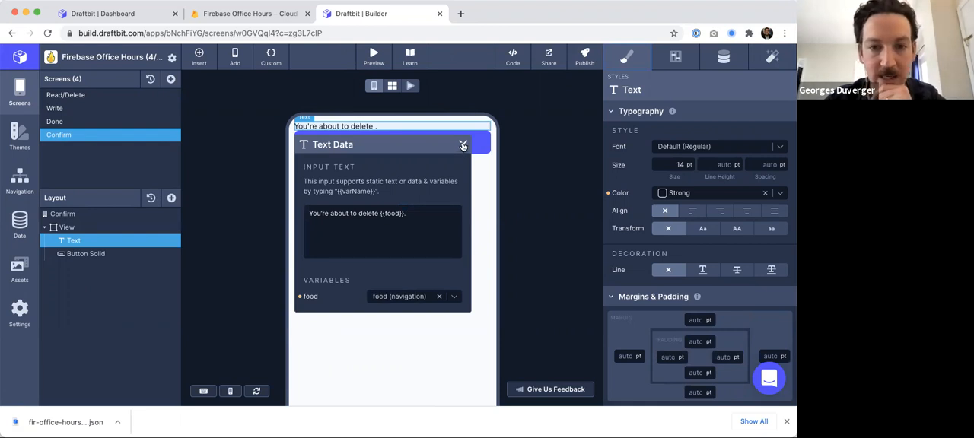
left_click(462, 146)
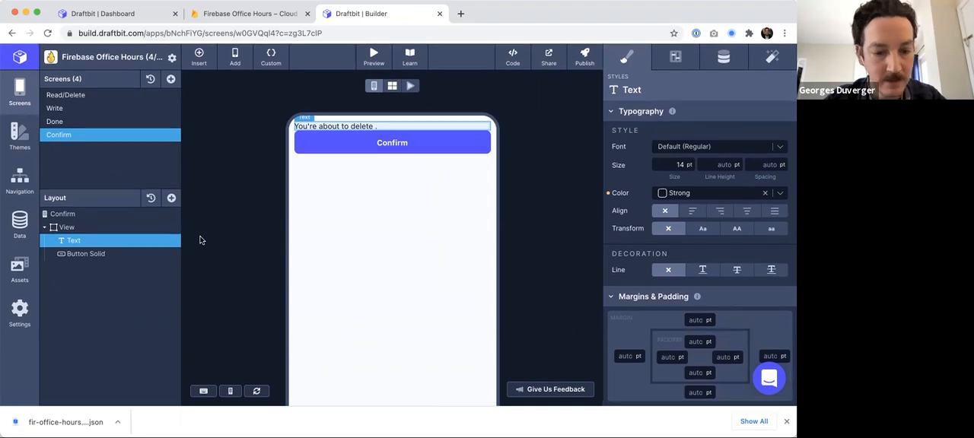
- Reload, preview the Read/Delete screen, and tap a cook's Delete button to test navigation to Confirm
key("super+r")
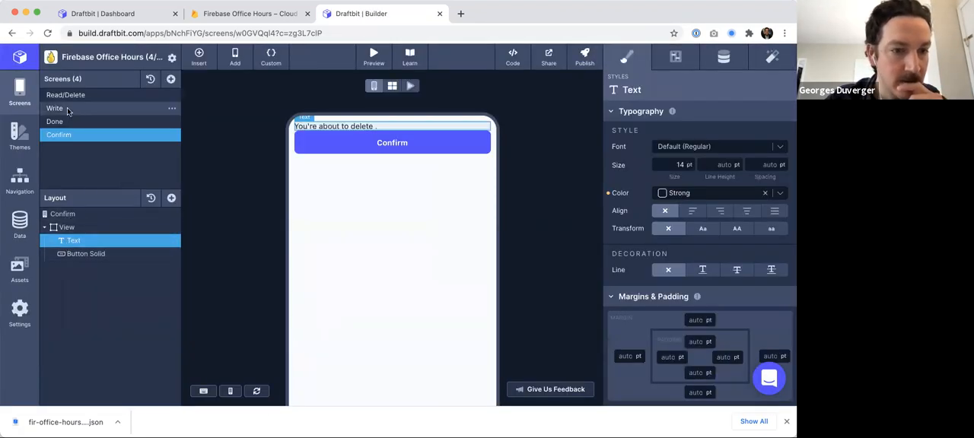
left_click(65, 95)
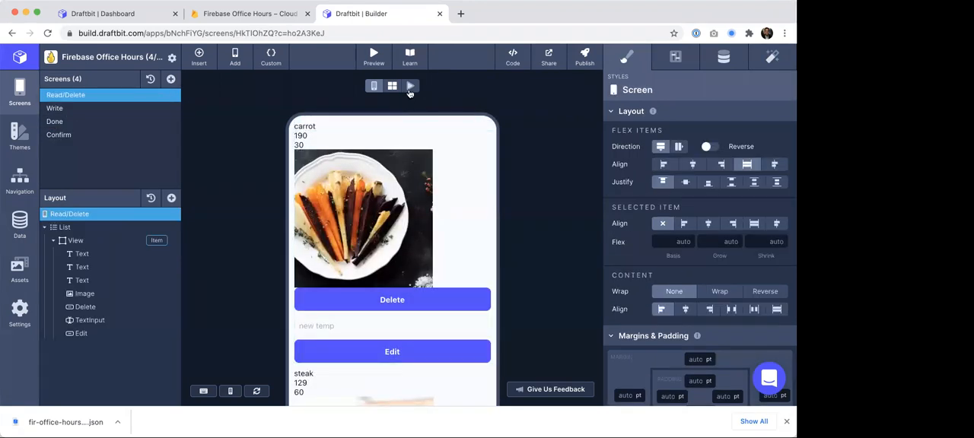
left_click(411, 87)
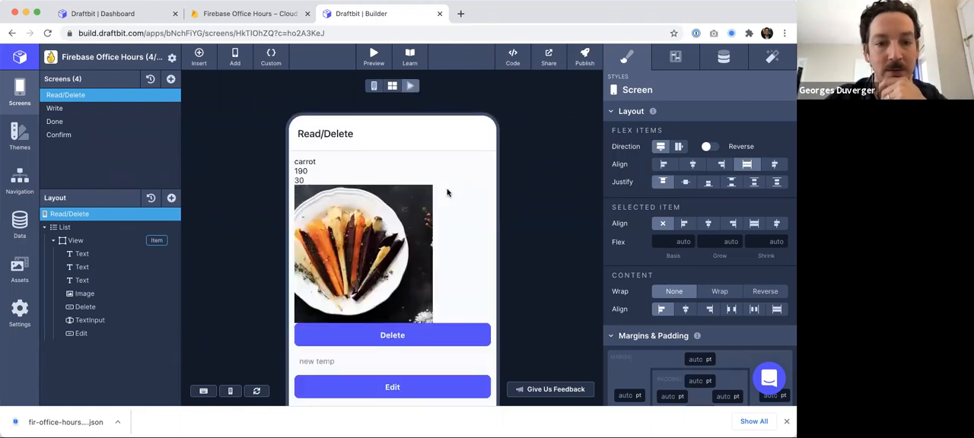
scroll(371, 270, "down", 1)
scroll(370, 270, "down", 2)
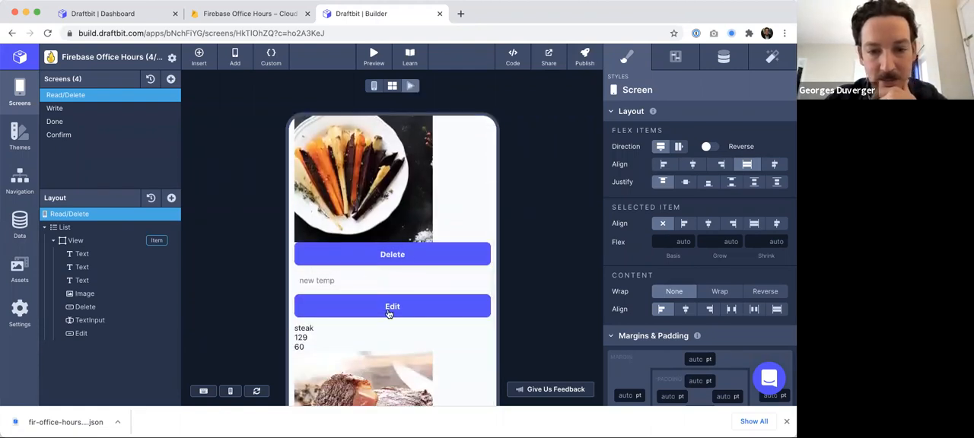
left_click(392, 257)
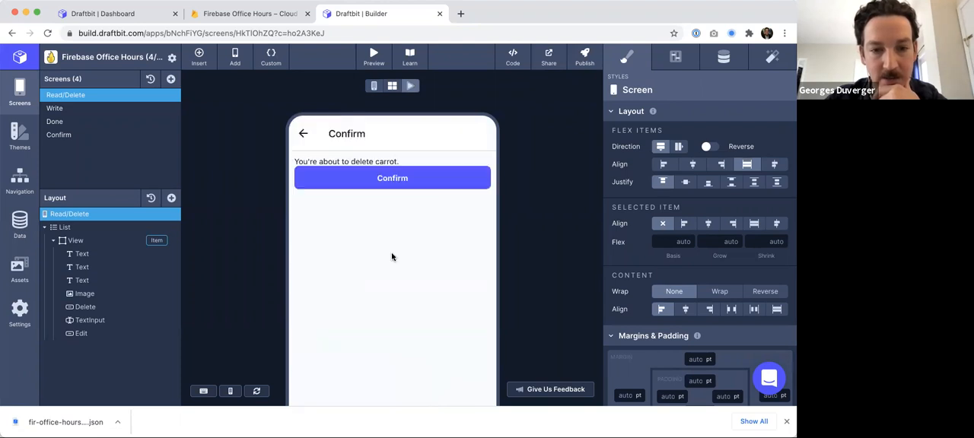
- On the Confirm screen's button, add a Firebase Request action using the Delete Document request
left_click_drag(298, 160, 393, 162)
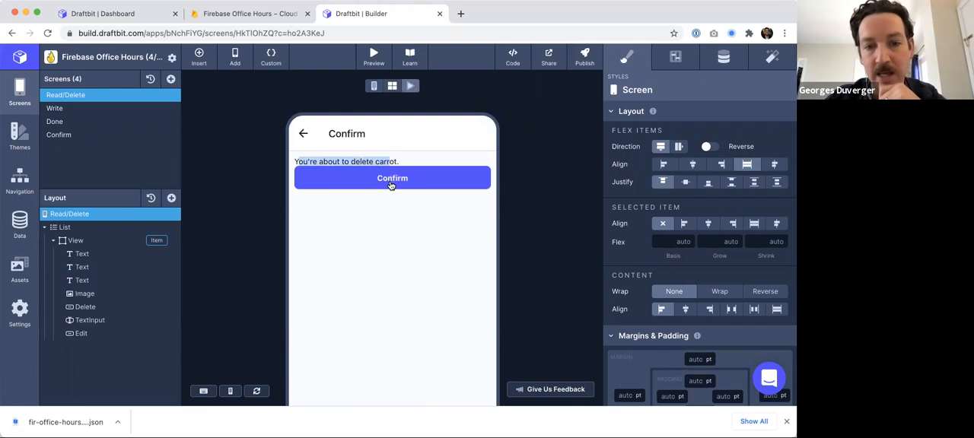
left_click(374, 85)
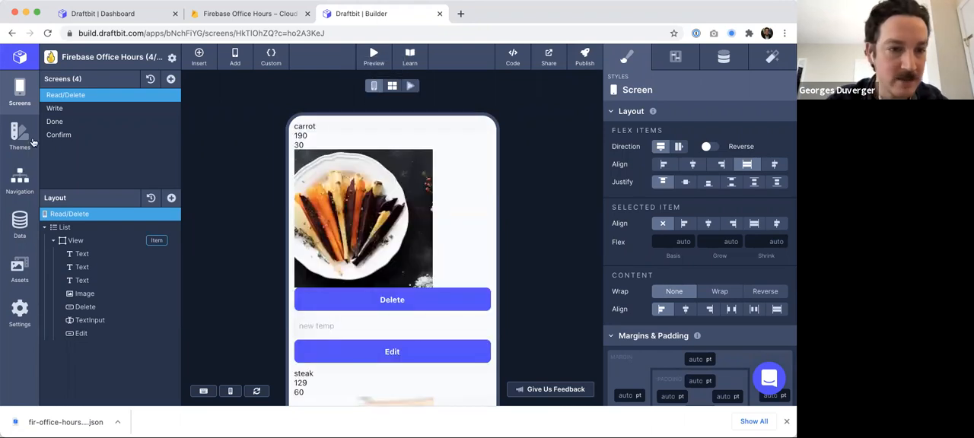
left_click(70, 134)
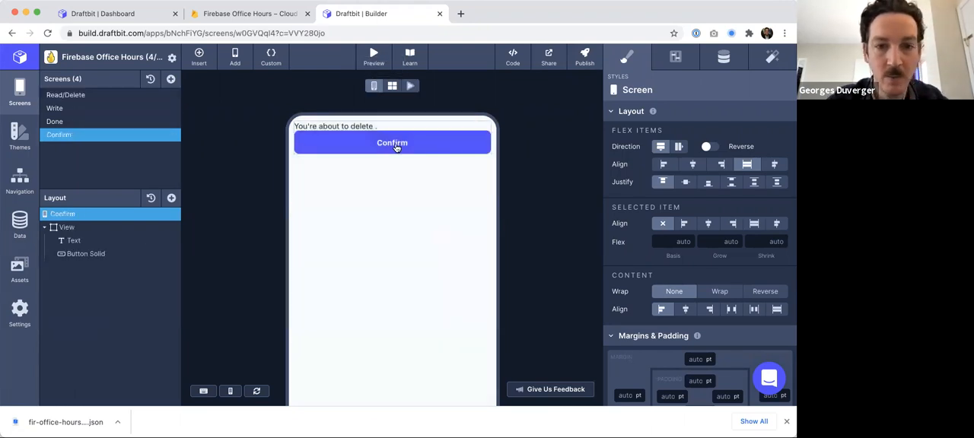
left_click(84, 253)
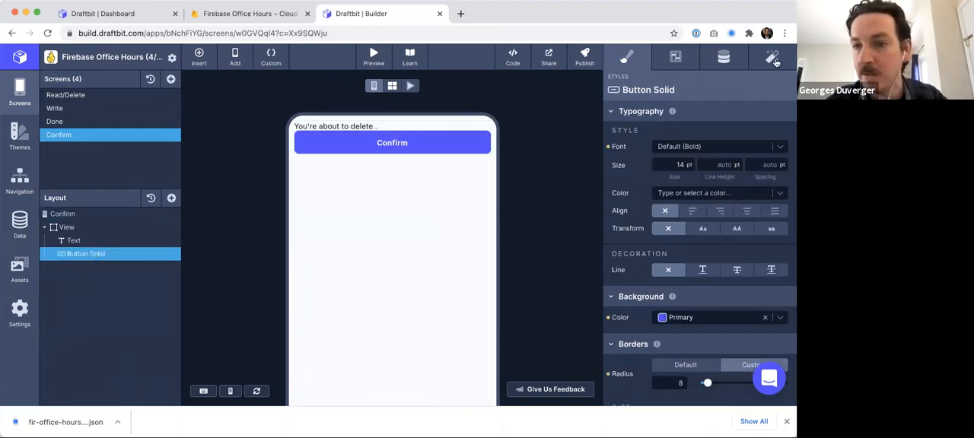
left_click(773, 59)
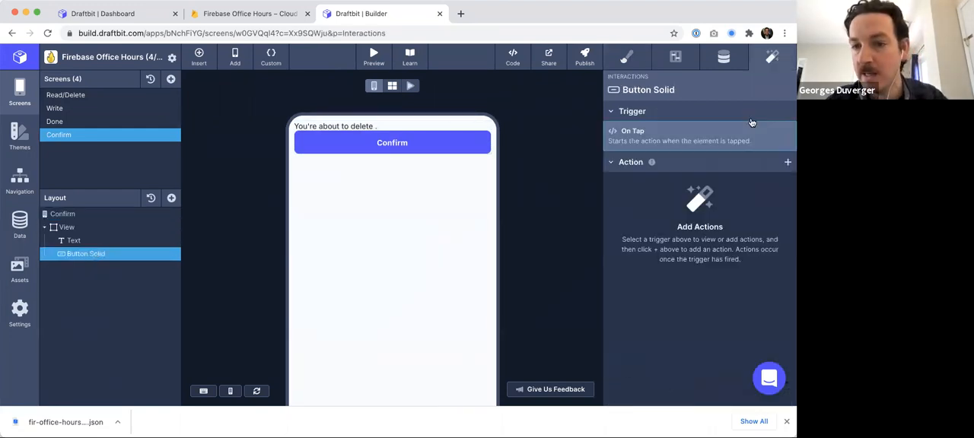
left_click(786, 162)
left_click(725, 252)
left_click(696, 167)
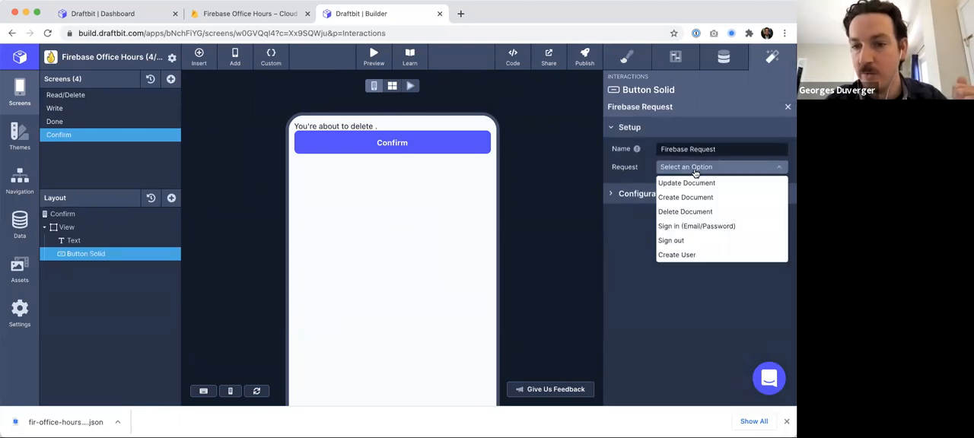
left_click(695, 215)
- Set the Delete Cook request's collection to cooks and its document to the food navigation variable
left_click(693, 229)
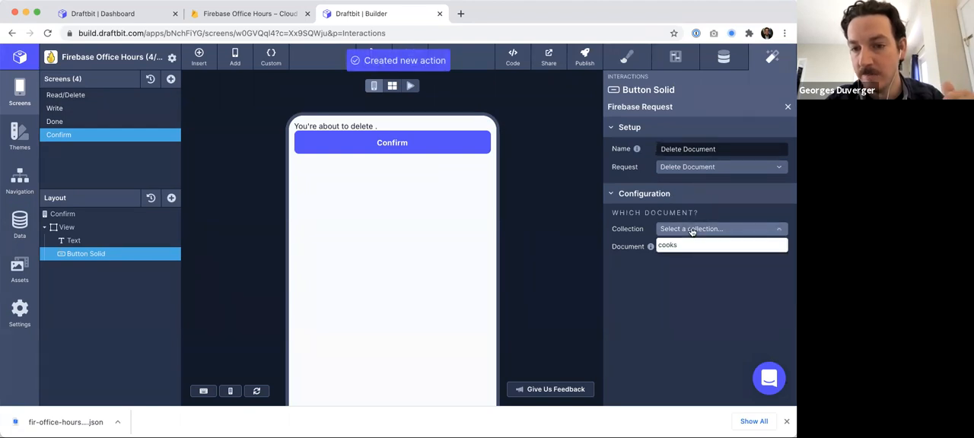
left_click(685, 245)
left_click(684, 247)
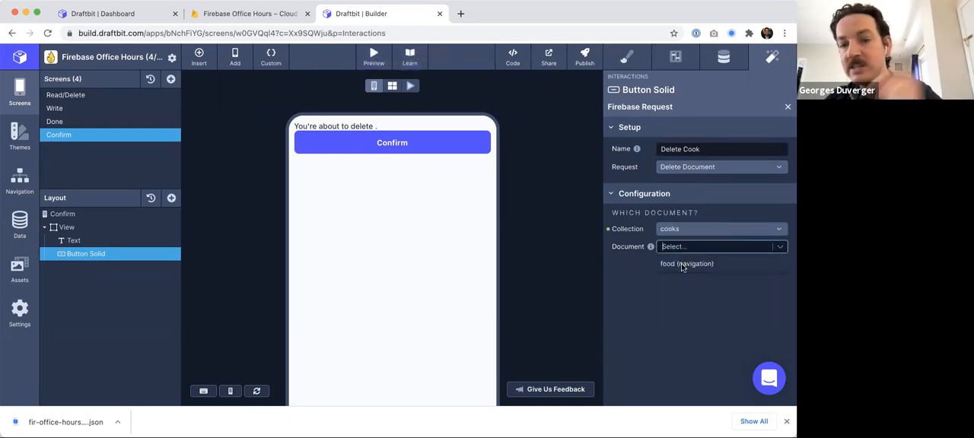
left_click(683, 264)
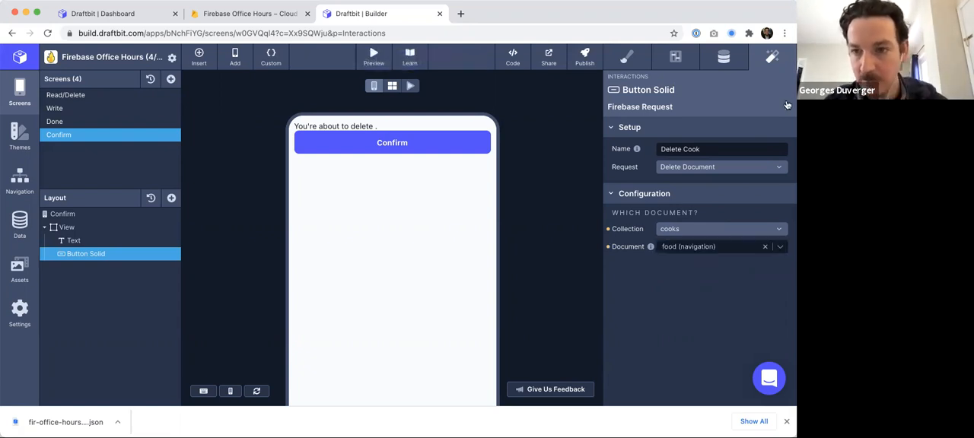
left_click(787, 422)
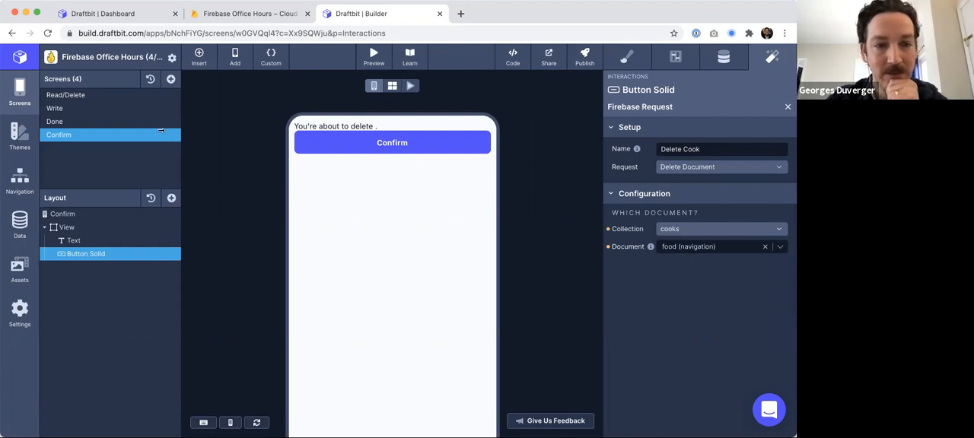
- Preview the Read/Delete screen, tap carrot's Delete button, and check the cooks collection in the Firestore console
left_click(80, 94)
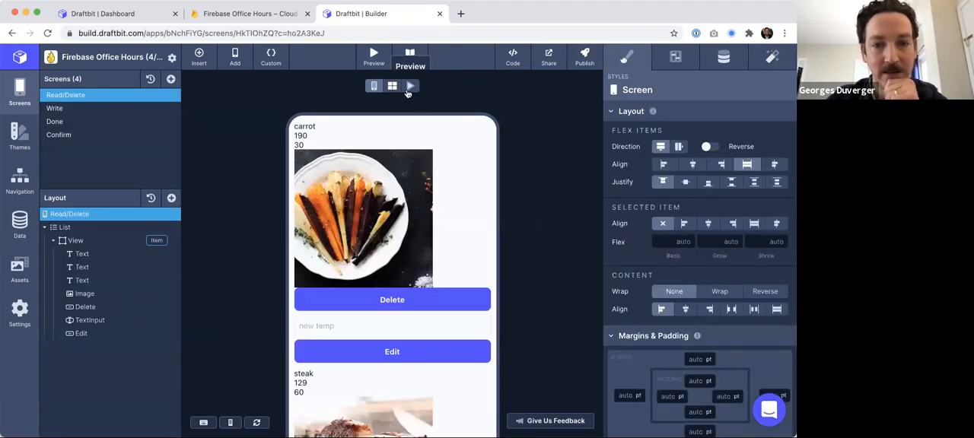
left_click(410, 87)
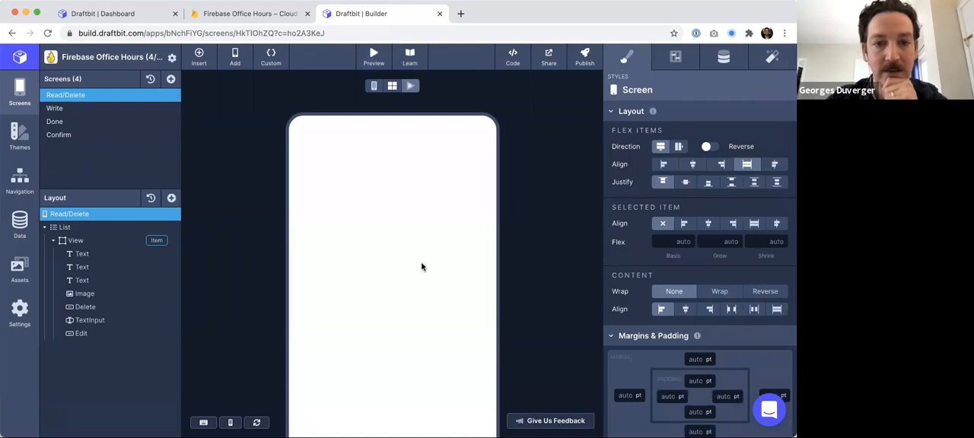
scroll(422, 267, "down", 1)
scroll(422, 267, "up", 1)
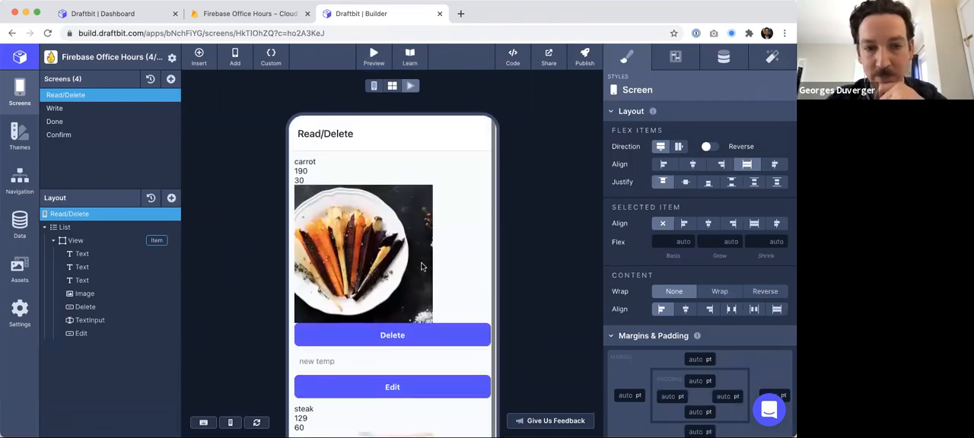
left_click(399, 337)
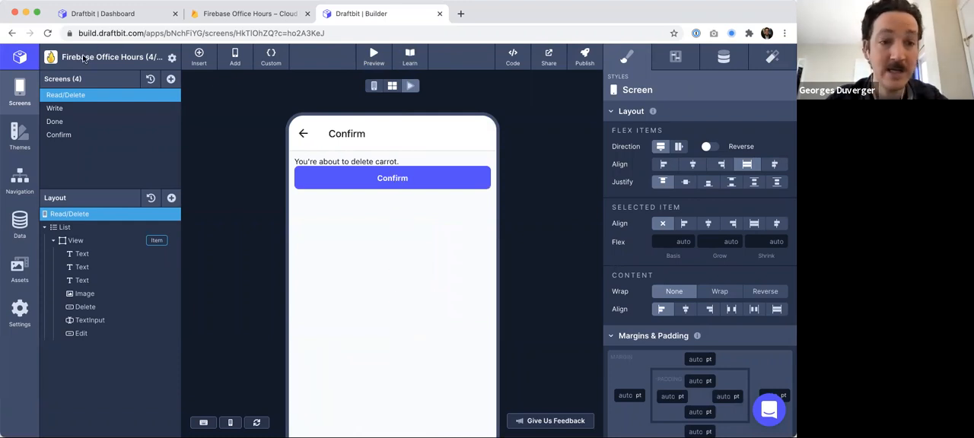
left_click(213, 15)
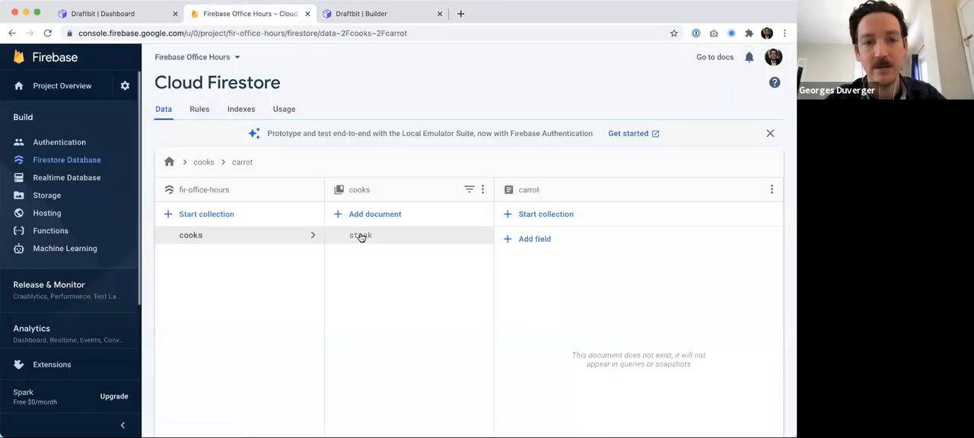
left_click(352, 15)
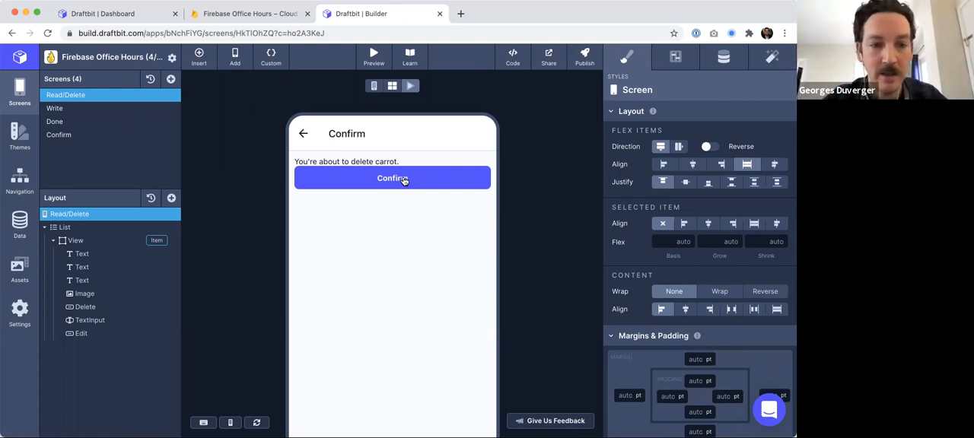
- Add a Navigate action to the Confirm screen's button with the Done screen as destination
left_click(373, 86)
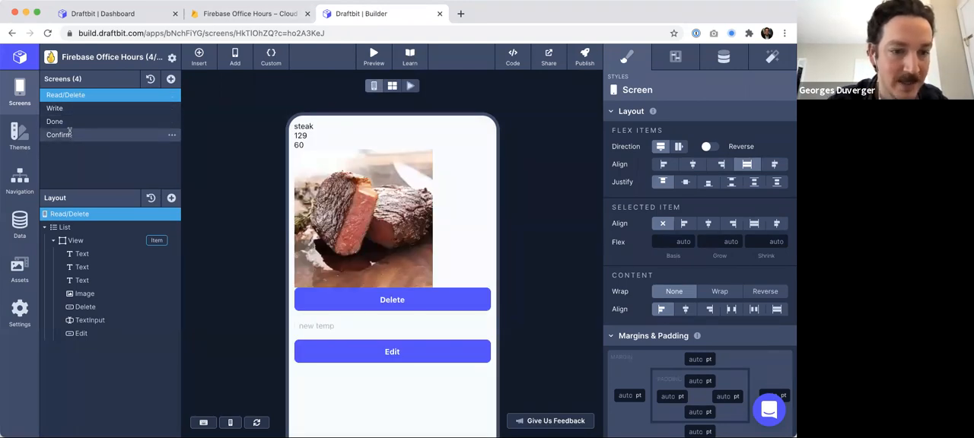
left_click(70, 134)
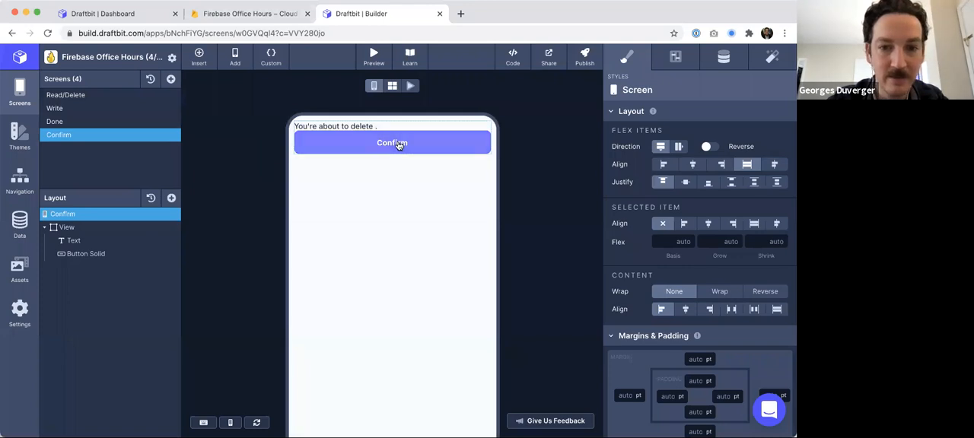
left_click(772, 59)
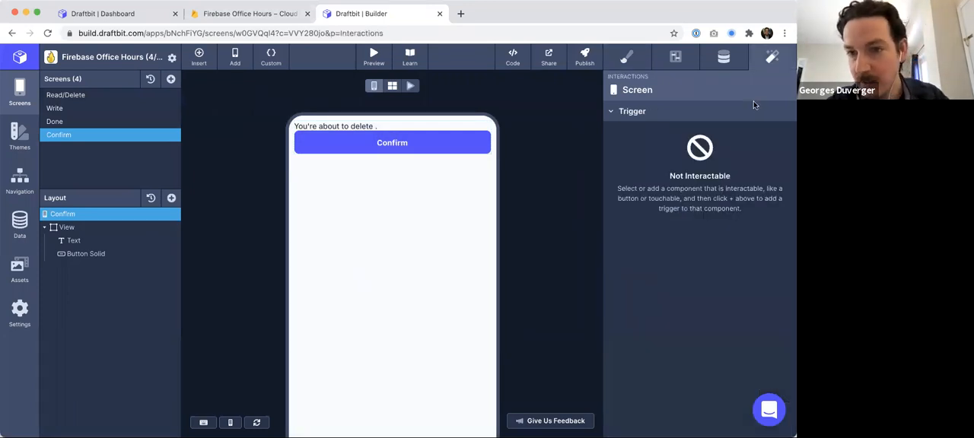
left_click(72, 258)
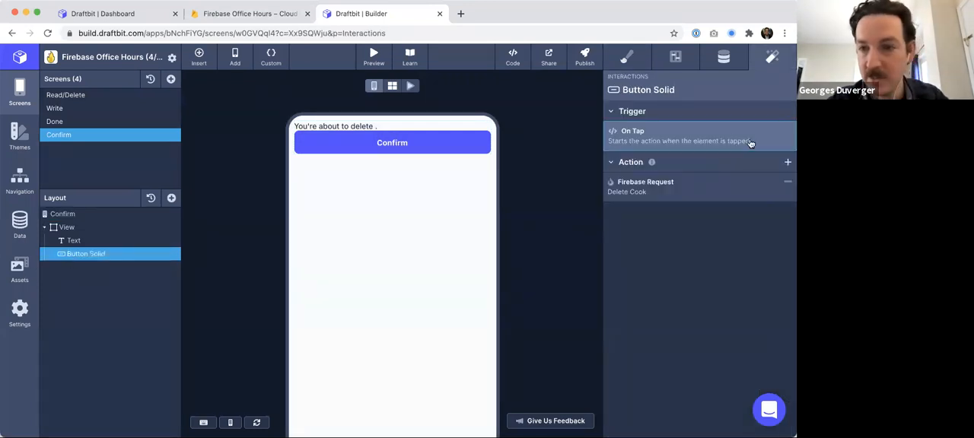
left_click(788, 163)
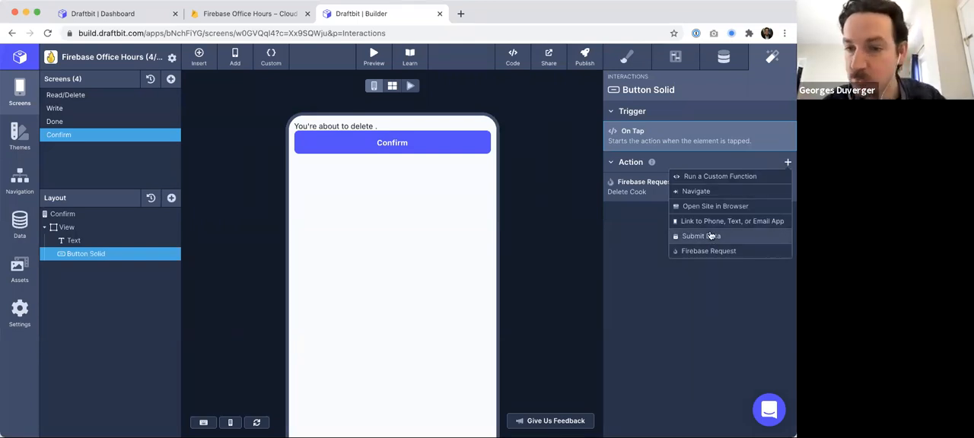
left_click(711, 192)
left_click(708, 147)
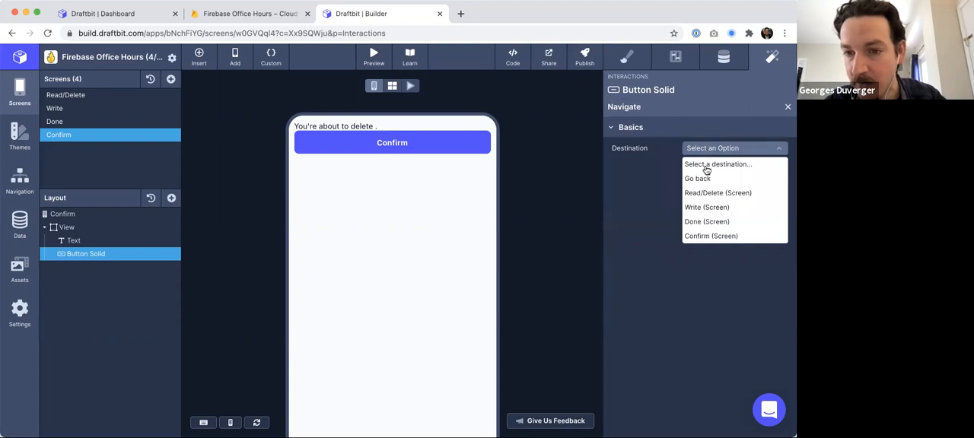
left_click(705, 221)
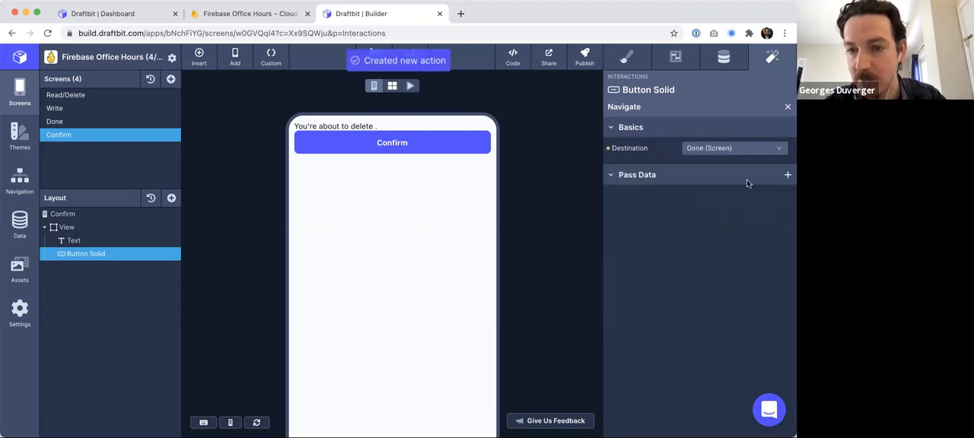
- Pass a navigation parameter named food set to the food navigation variable
left_click(788, 174)
type("food")
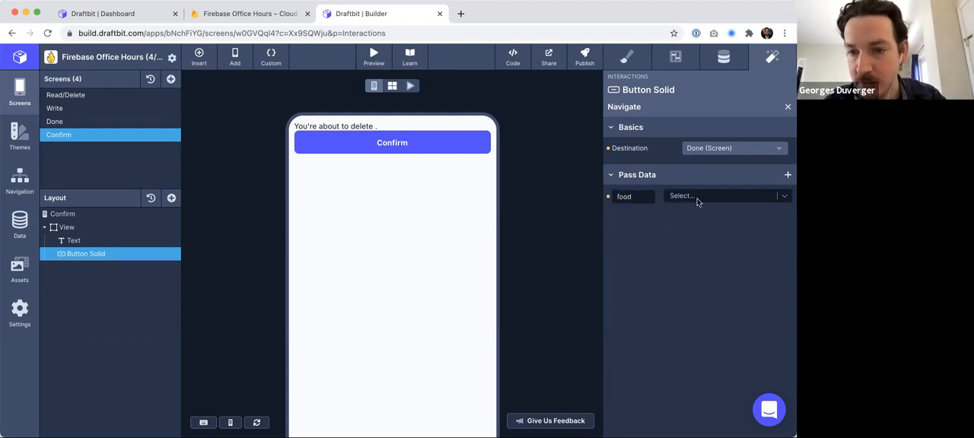
left_click(696, 198)
left_click(692, 214)
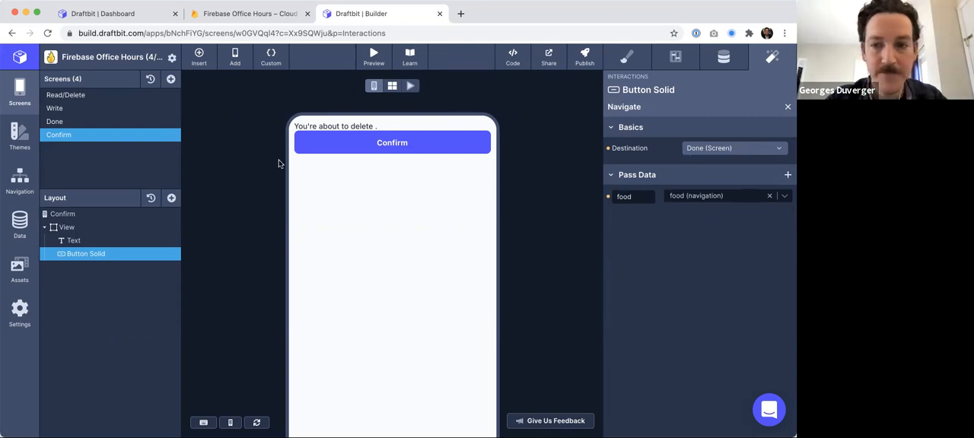
- Reload, preview Read/Delete, delete steak through its Delete and Confirm buttons, and check the cooks collection in Firestore
left_click(67, 96)
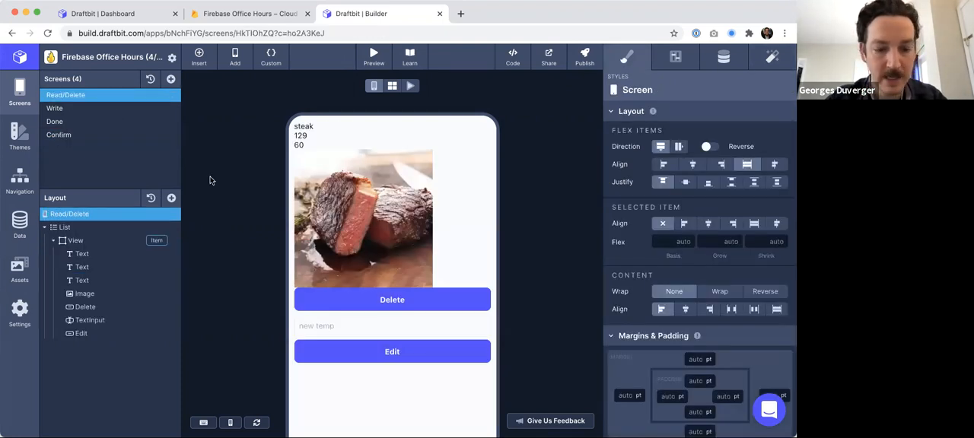
key("super+r")
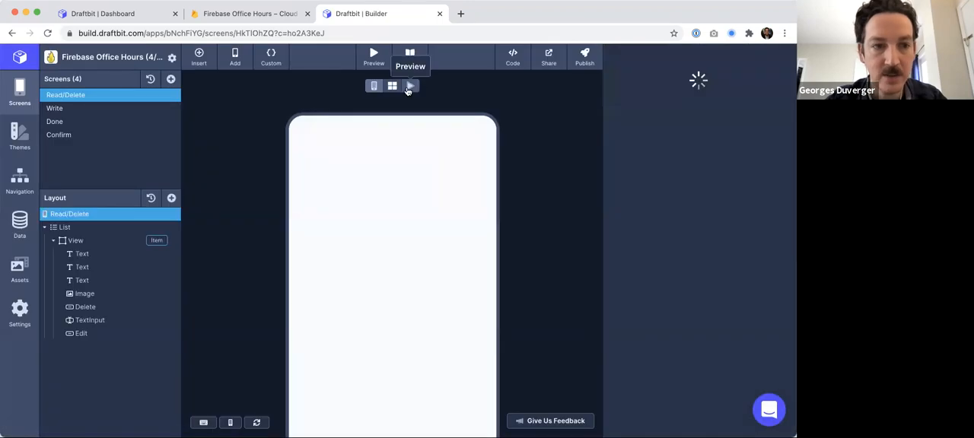
left_click(408, 88)
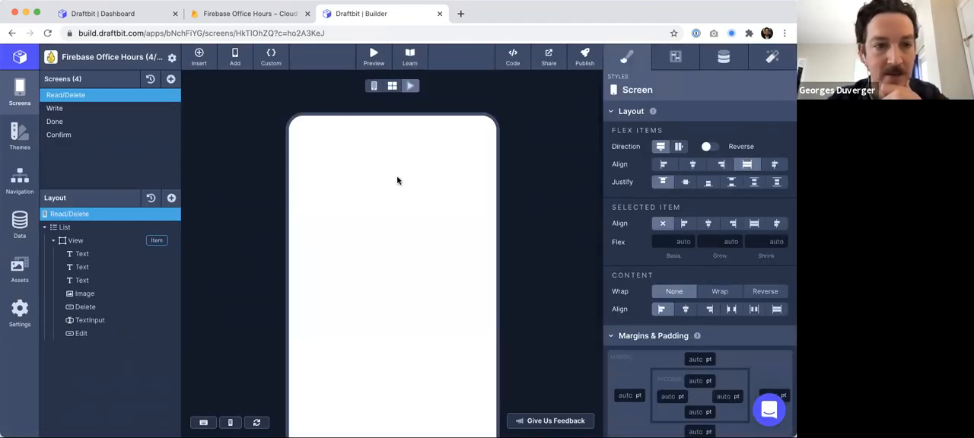
scroll(397, 180, "down", 3)
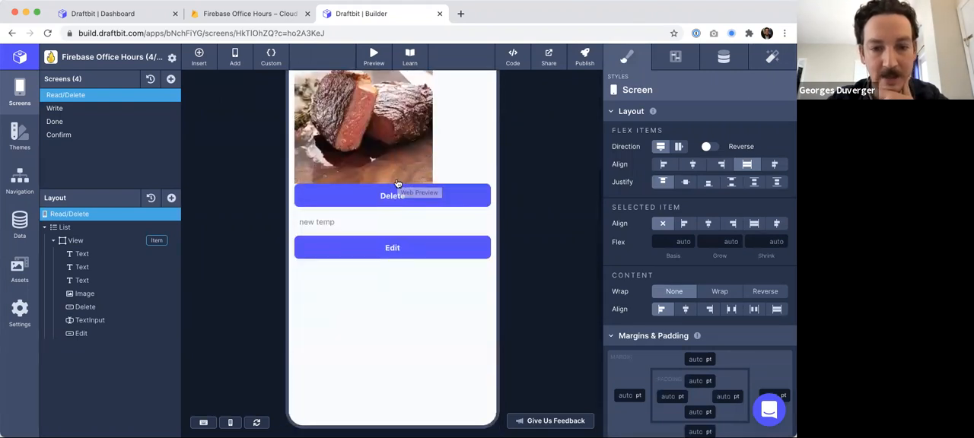
left_click(404, 198)
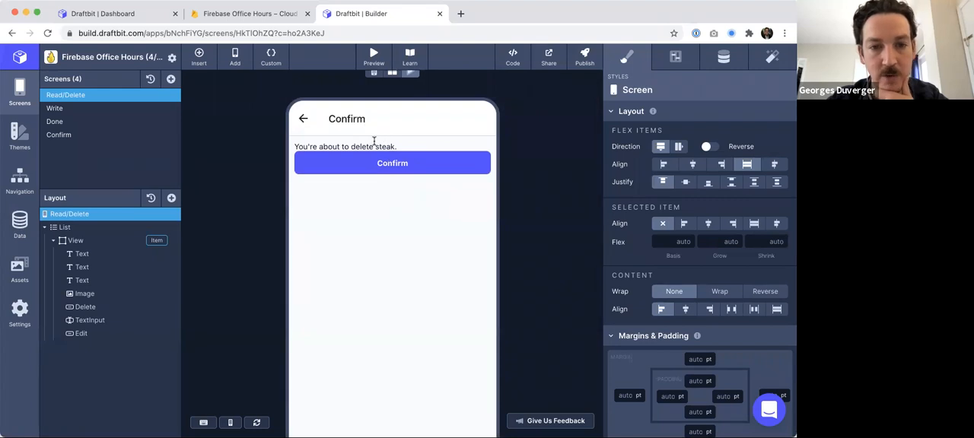
left_click(396, 166)
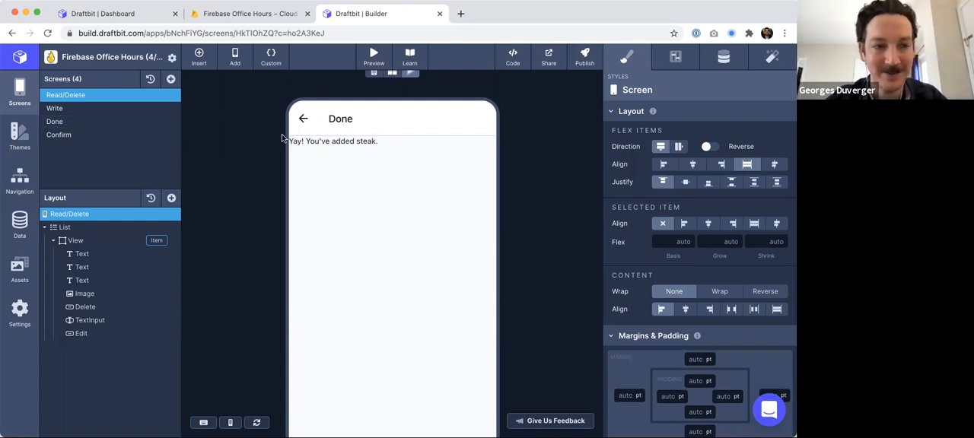
left_click(241, 15)
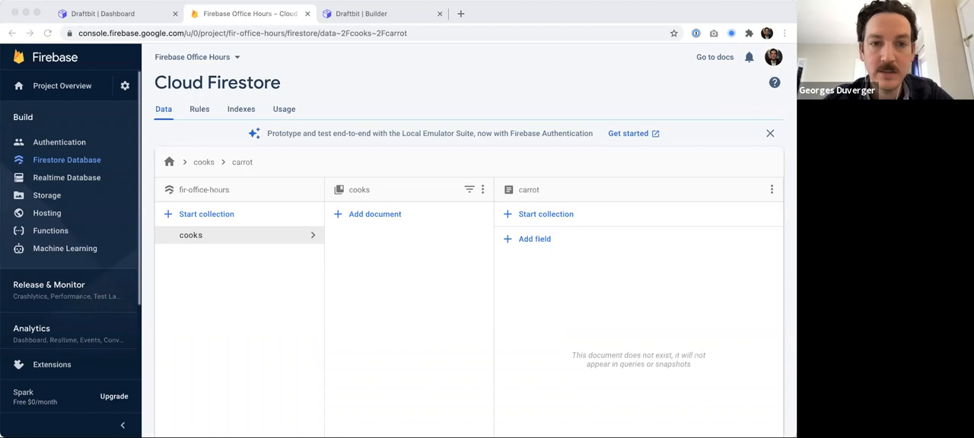
left_click(361, 13)
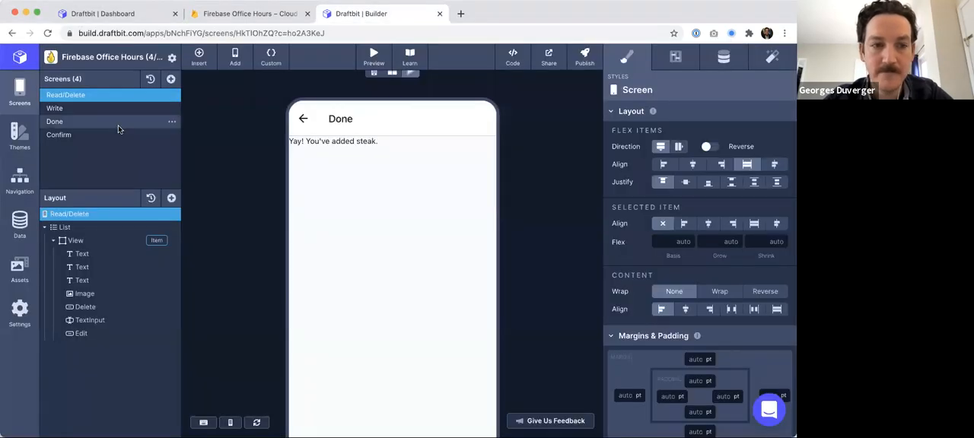
- In the Write screen preview, save a cook with food steak, temp 180 and time 60, then open Read/Delete
left_click(103, 108)
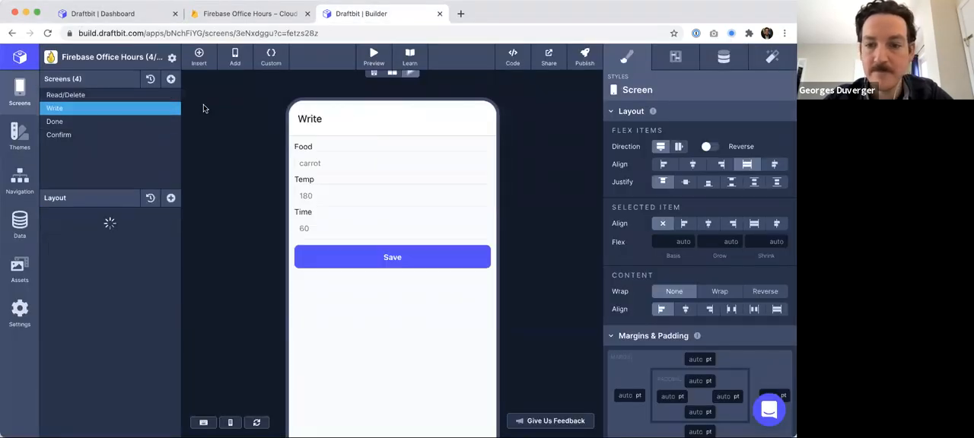
left_click(315, 162)
type("steak")
key("Tab")
type("180")
key("Tab")
type("60")
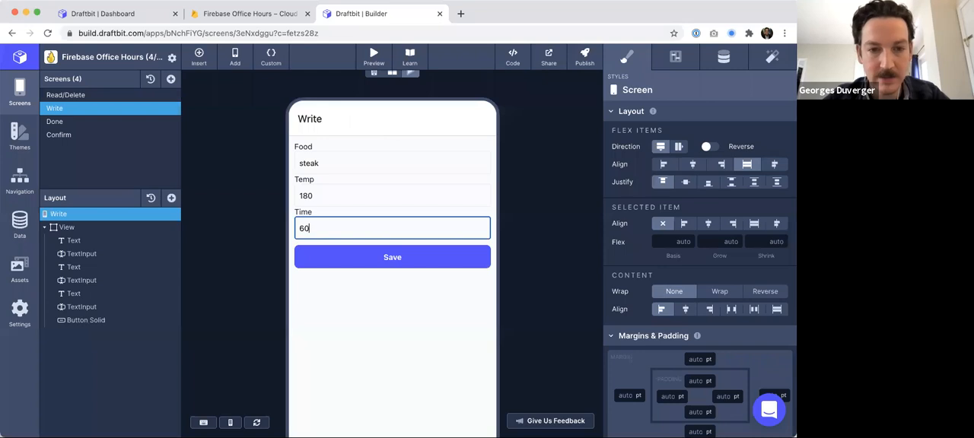
left_click(402, 260)
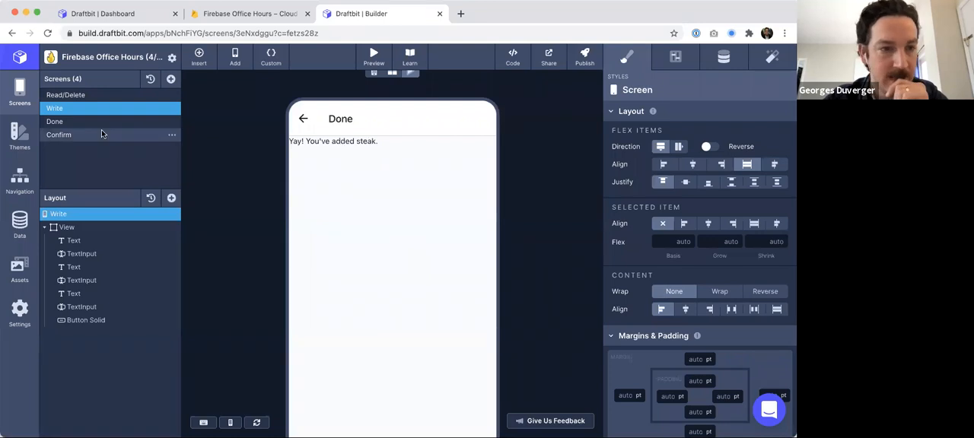
left_click(87, 95)
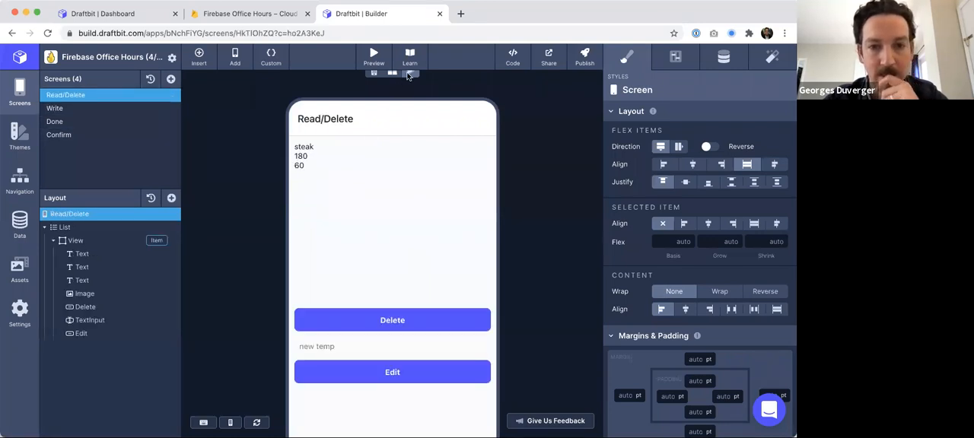